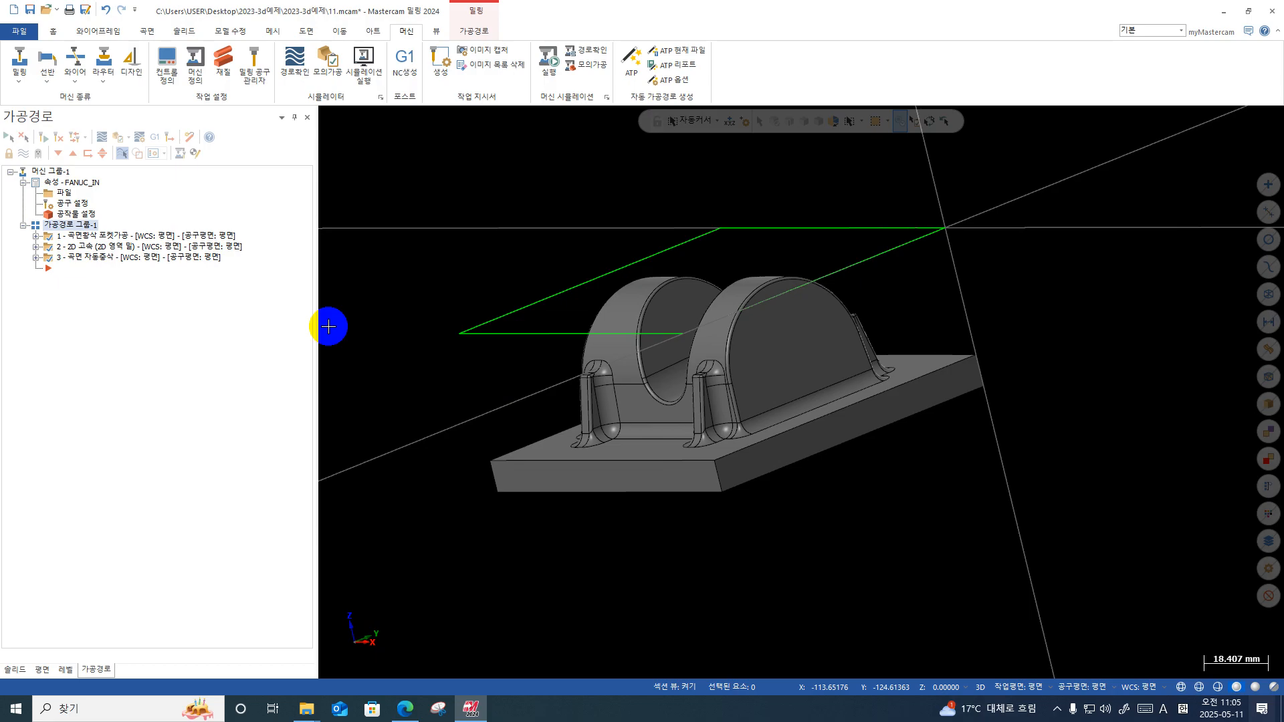
Step: Start a rectangular stock model and fill in its size and origin from the stock setup
{"action": "left_click", "coordinate": [137, 236]}
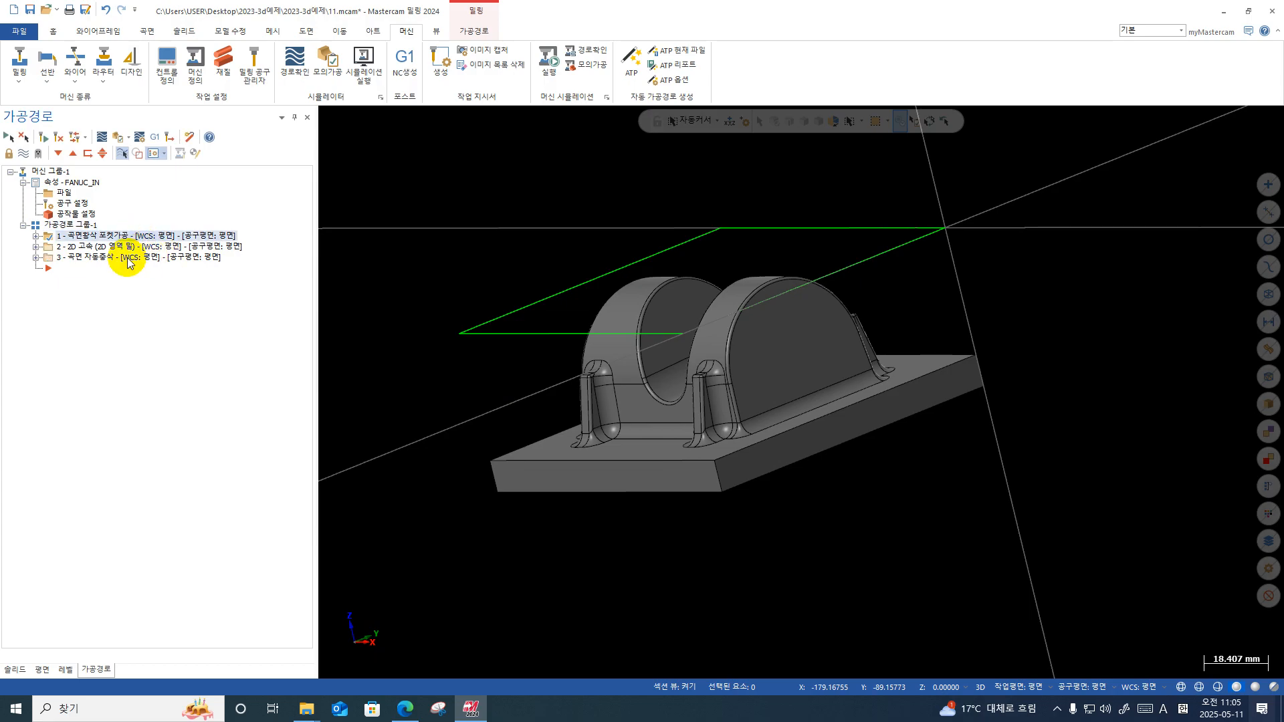
{"action": "left_click", "coordinate": [464, 32]}
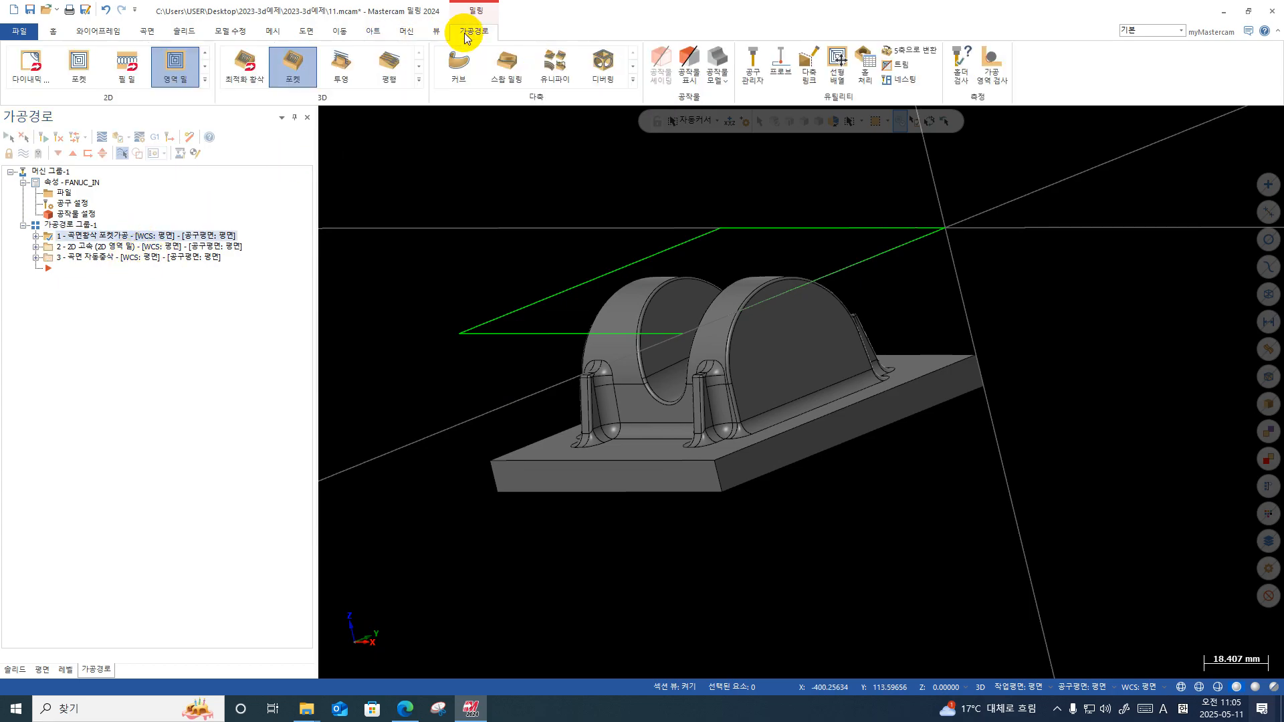
{"action": "left_click", "coordinate": [724, 57]}
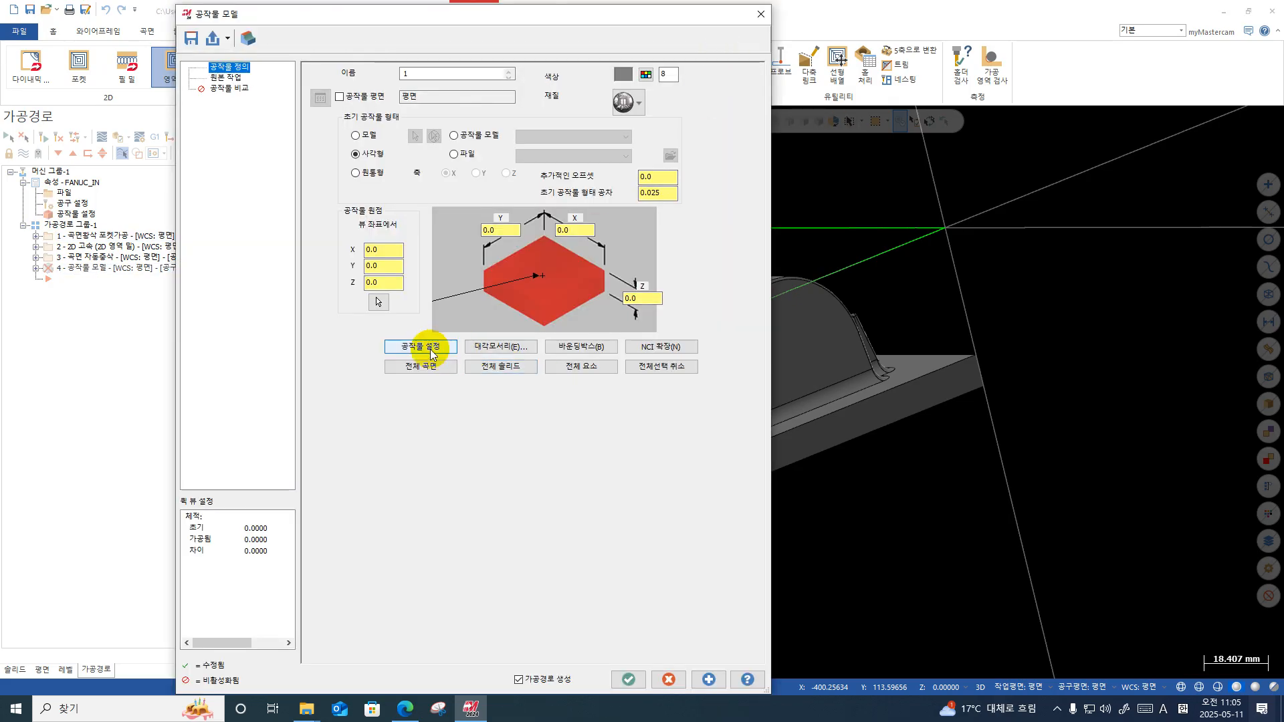
{"action": "left_click", "coordinate": [432, 352]}
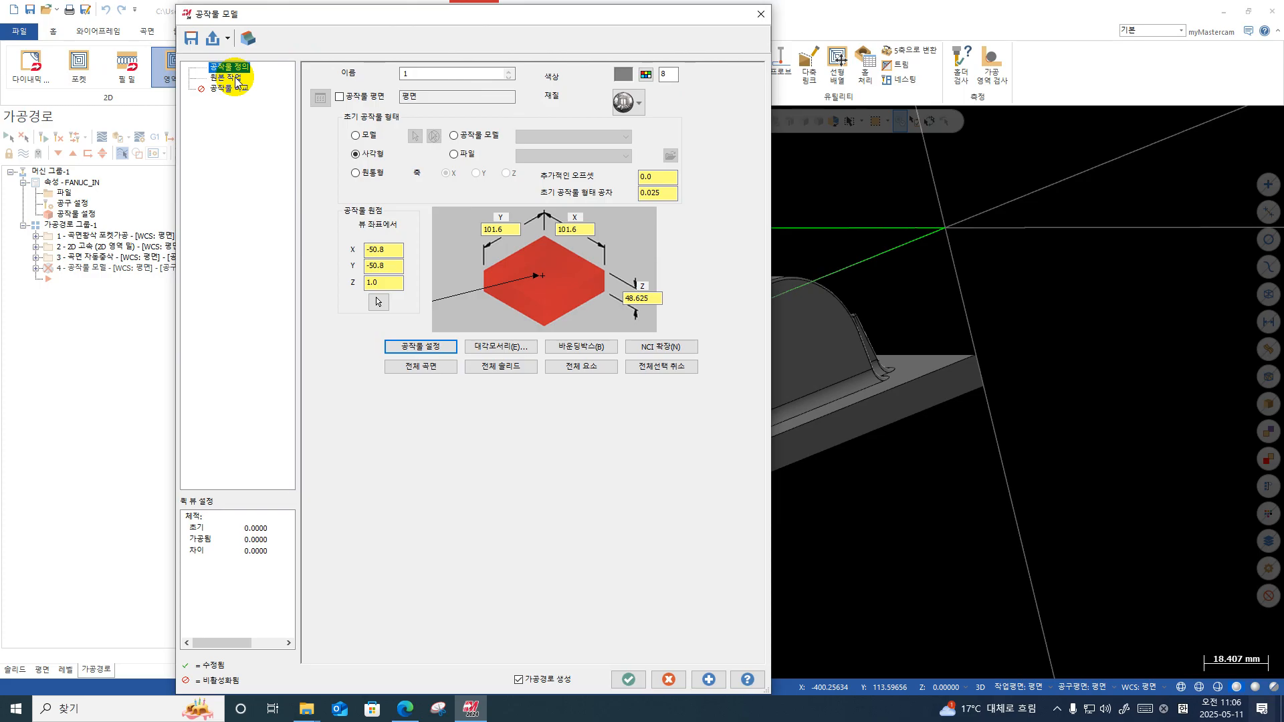
Step: Choose toolpath operations 1 to 3 as the stock model's source operations and generate the stock model
{"action": "left_click", "coordinate": [236, 82]}
{"action": "left_click", "coordinate": [557, 154]}
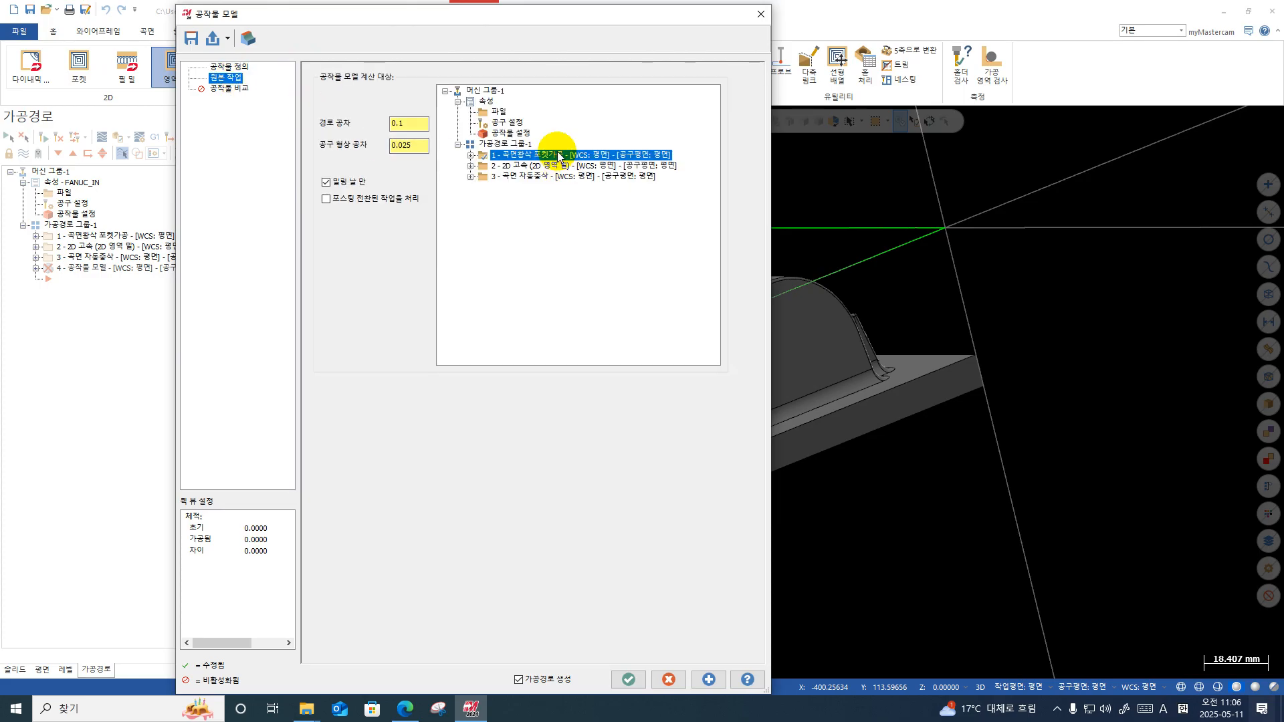
{"action": "left_click", "coordinate": [552, 177]}
{"action": "left_click", "coordinate": [534, 156], "text": "shift"}
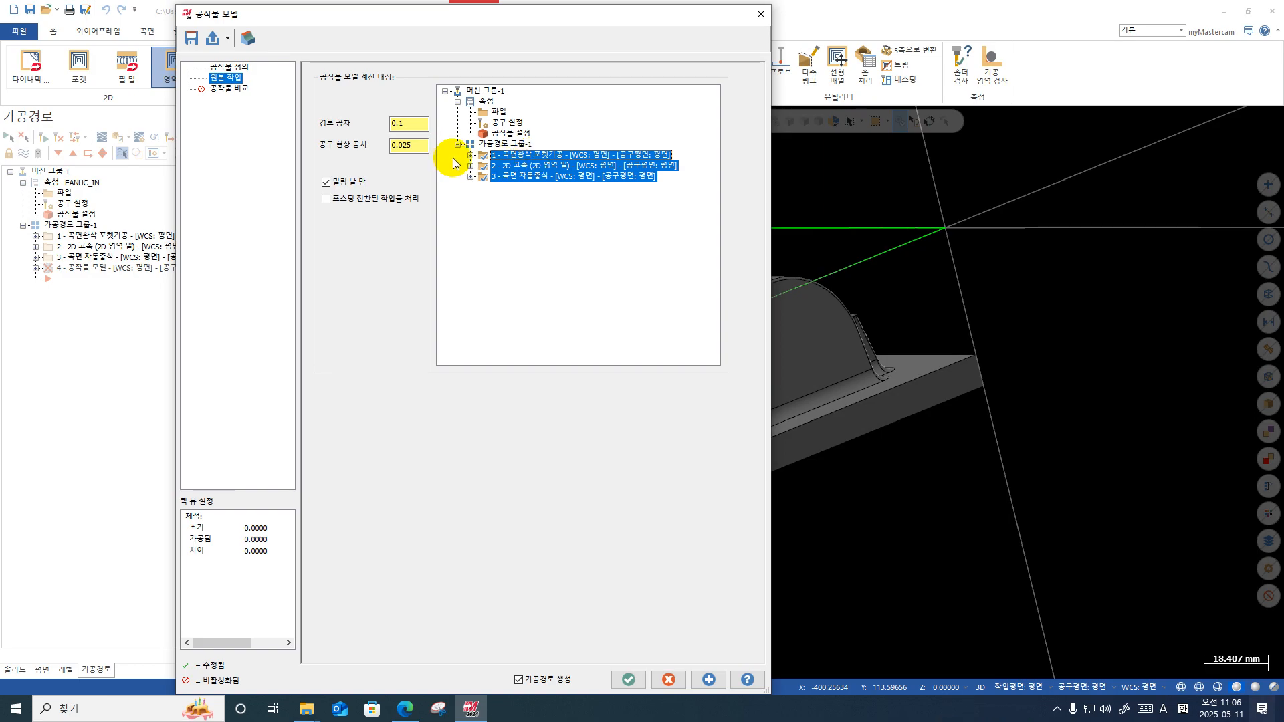
{"action": "left_click", "coordinate": [620, 679]}
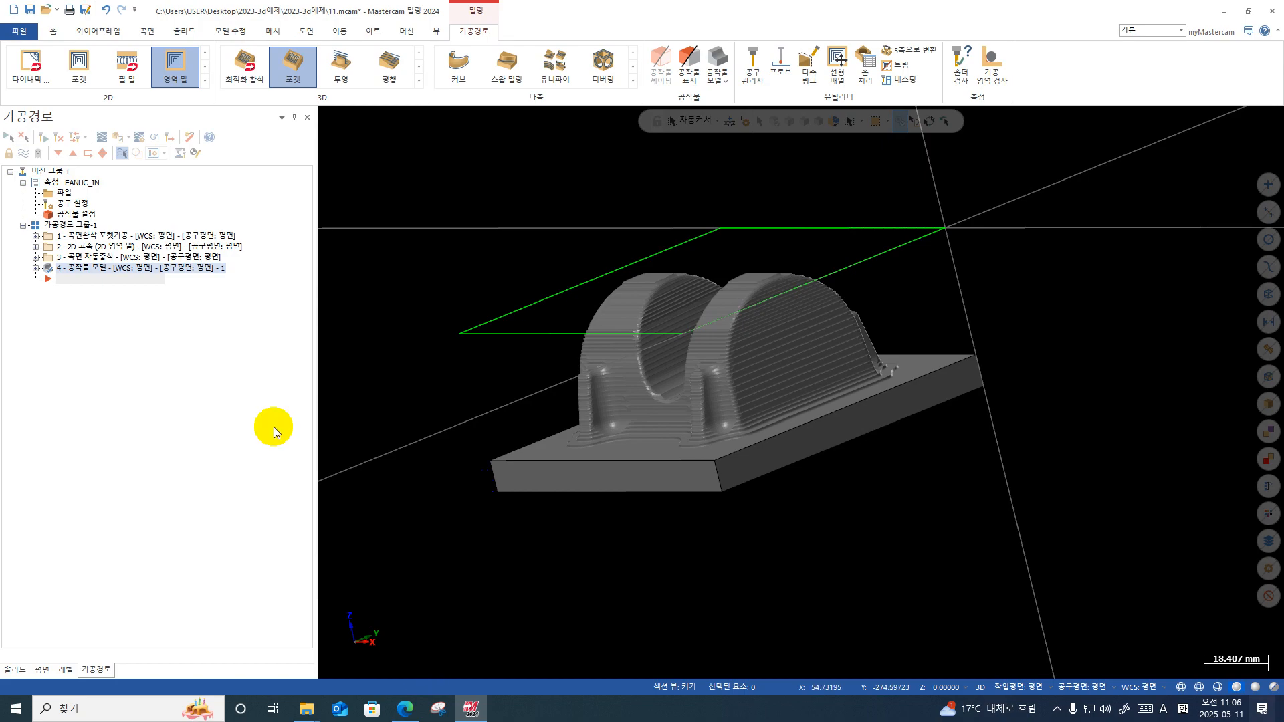
Step: View the machined stock model from another angle and turn off its display
{"action": "left_click", "coordinate": [90, 269]}
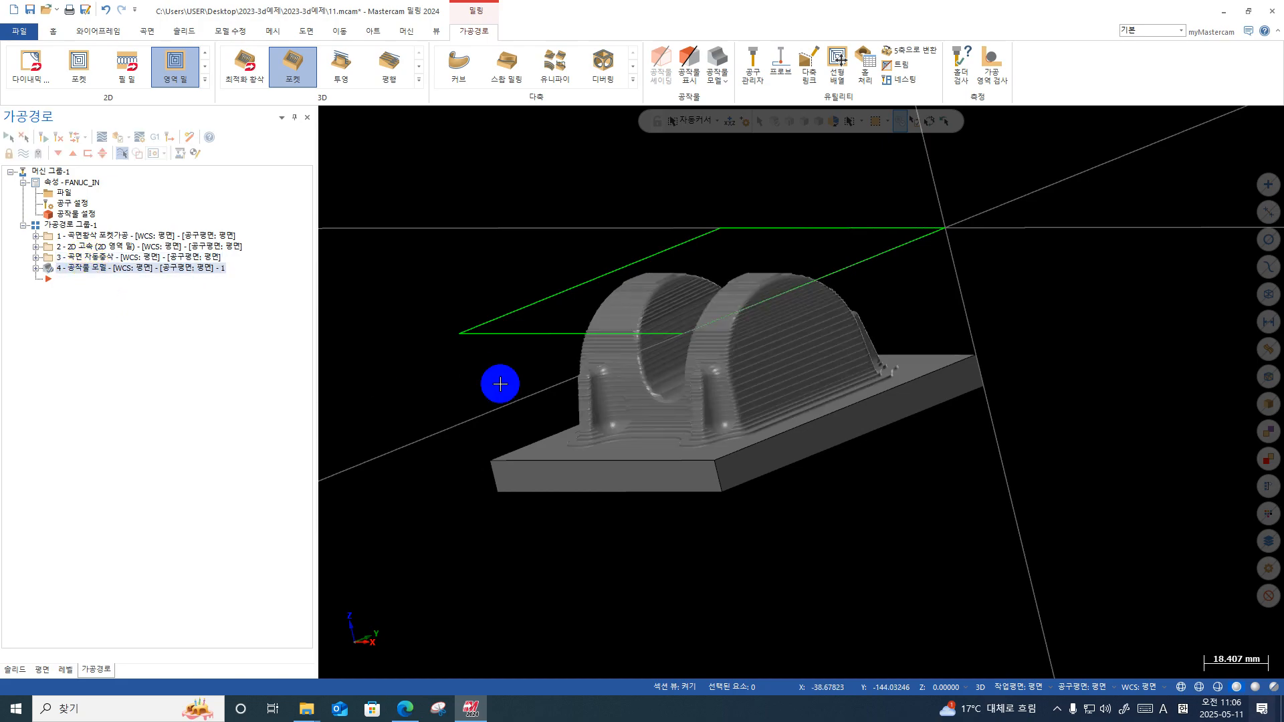
{"action": "middle_click_drag", "start_coordinate": [499, 381], "coordinate": [410, 301]}
{"action": "left_click", "coordinate": [168, 341]}
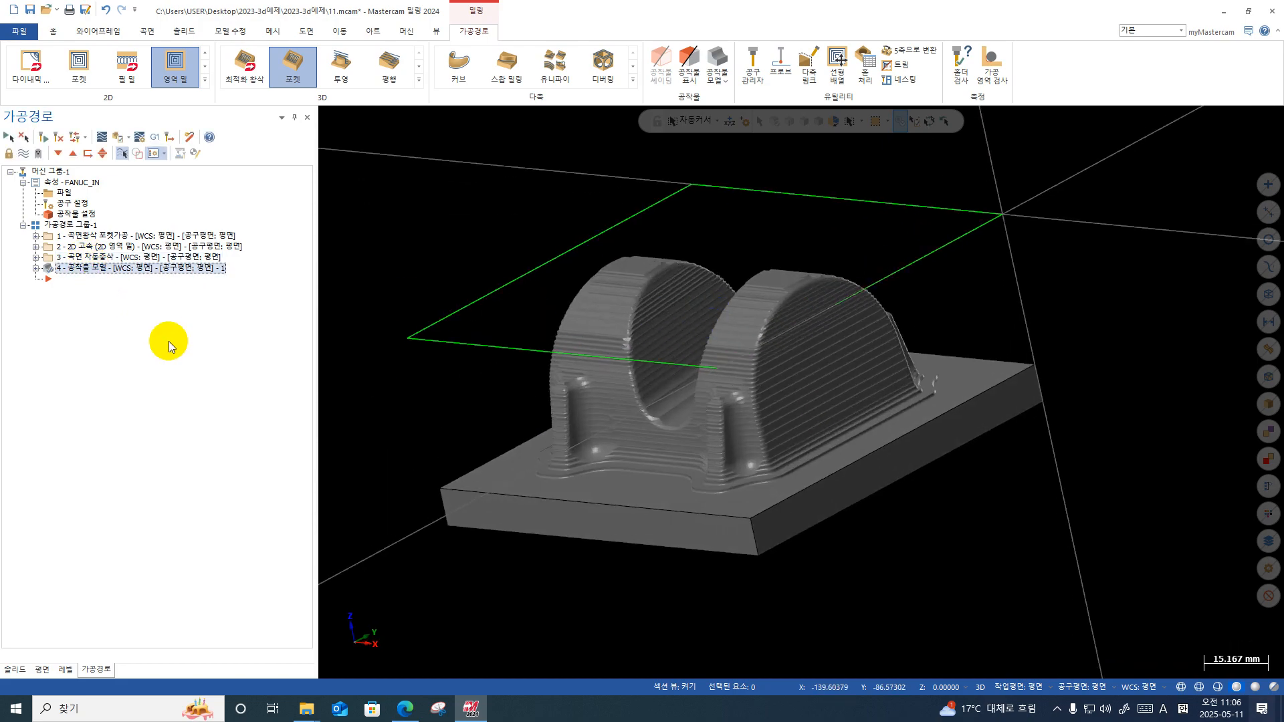
{"action": "key", "text": "t"}
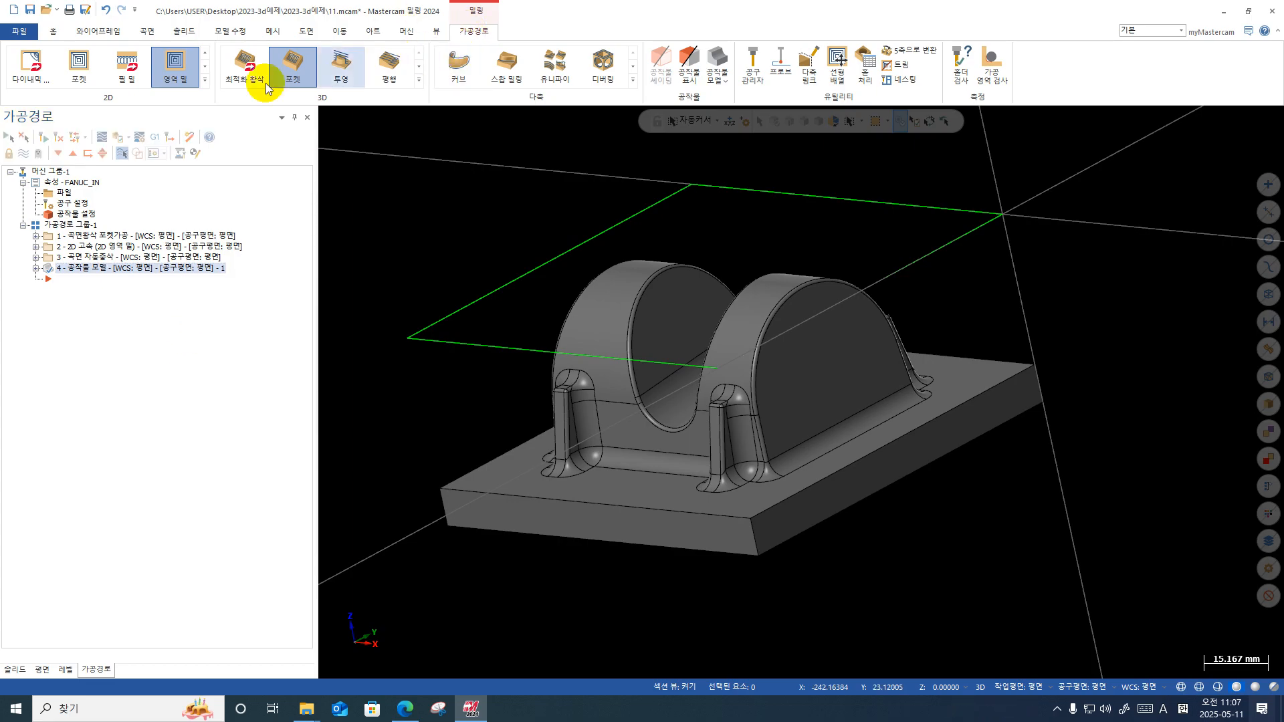
Step: Try a surface finish contour (등고선) toolpath with the whole part as drive surfaces and close its parameters without editing them
{"action": "left_click", "coordinate": [418, 81]}
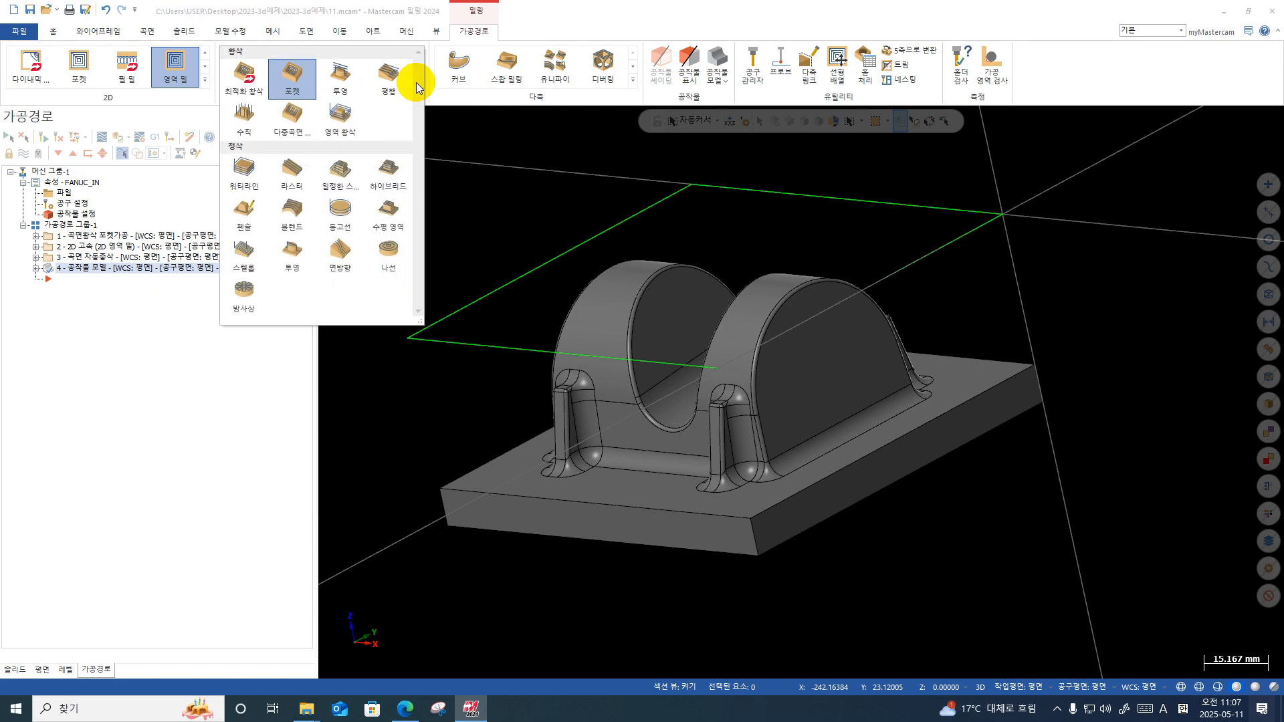
{"action": "left_click", "coordinate": [341, 218]}
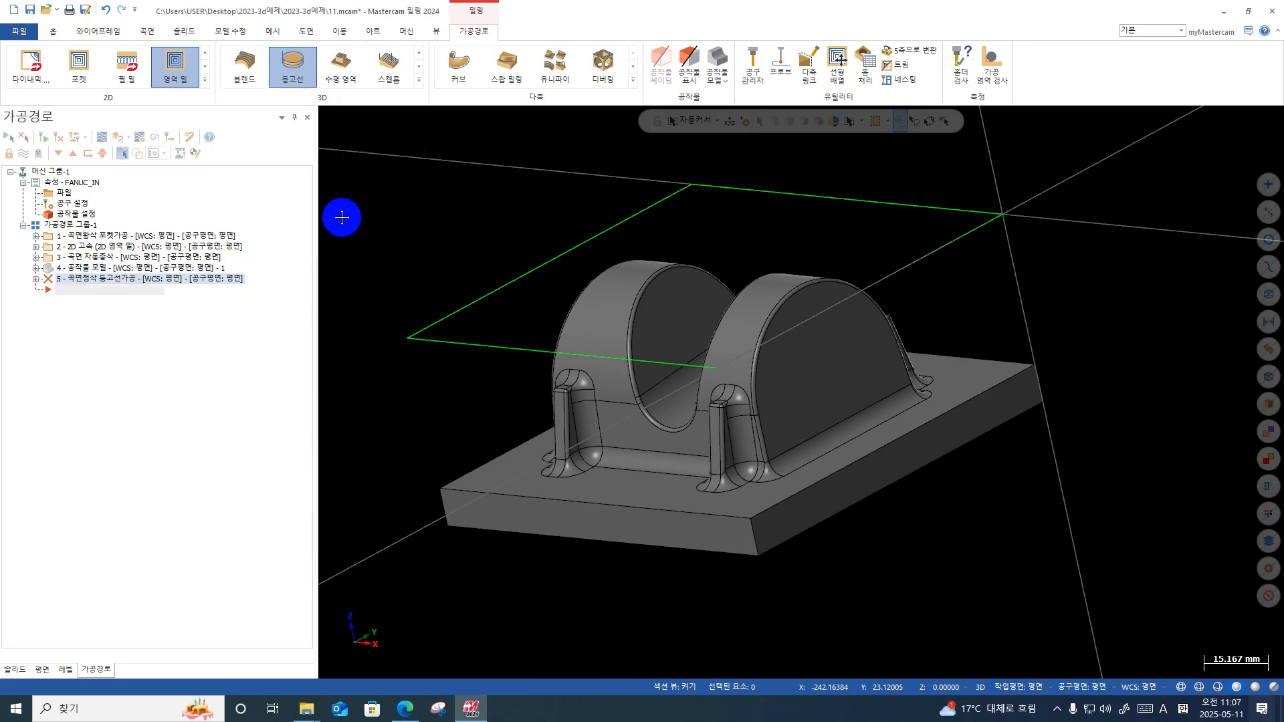
{"action": "scroll", "coordinate": [562, 362], "scroll_direction": "down", "scroll_amount": 3}
{"action": "left_click_drag", "start_coordinate": [965, 284], "coordinate": [413, 553]}
{"action": "key", "text": "Return"}
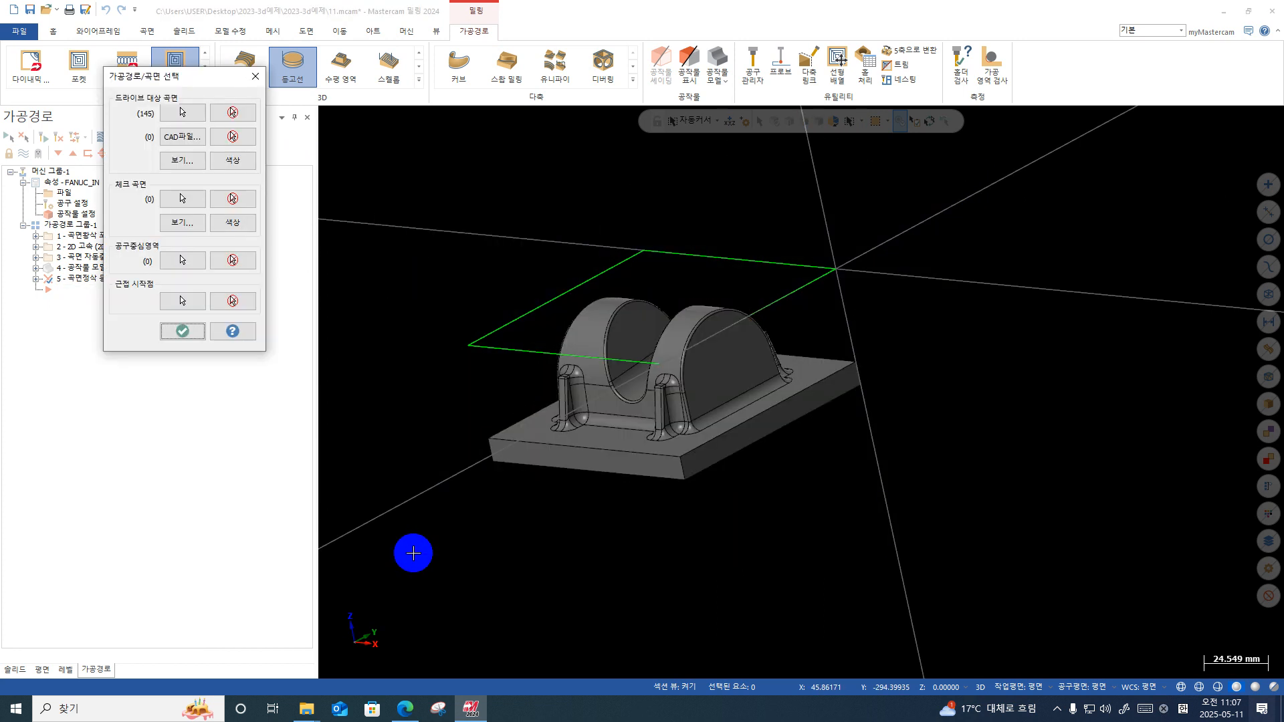
{"action": "key", "text": "Return"}
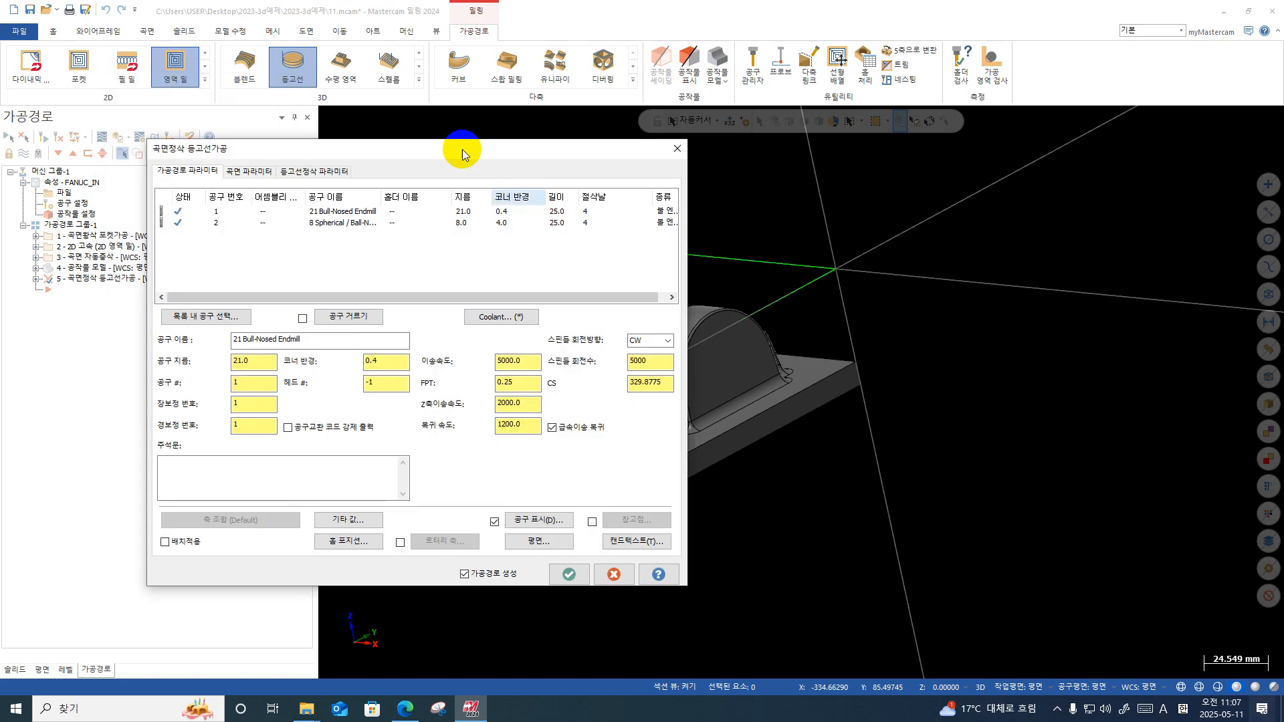
{"action": "left_click", "coordinate": [681, 149]}
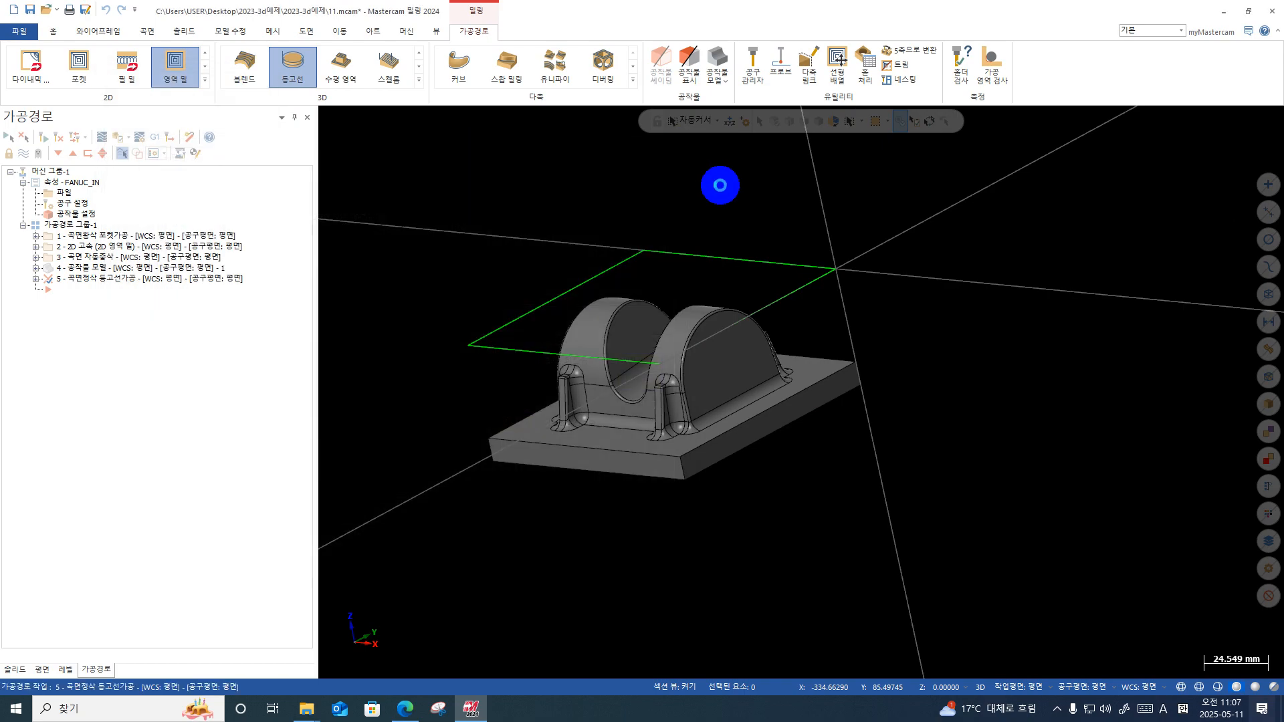
{"action": "left_click", "coordinate": [309, 78]}
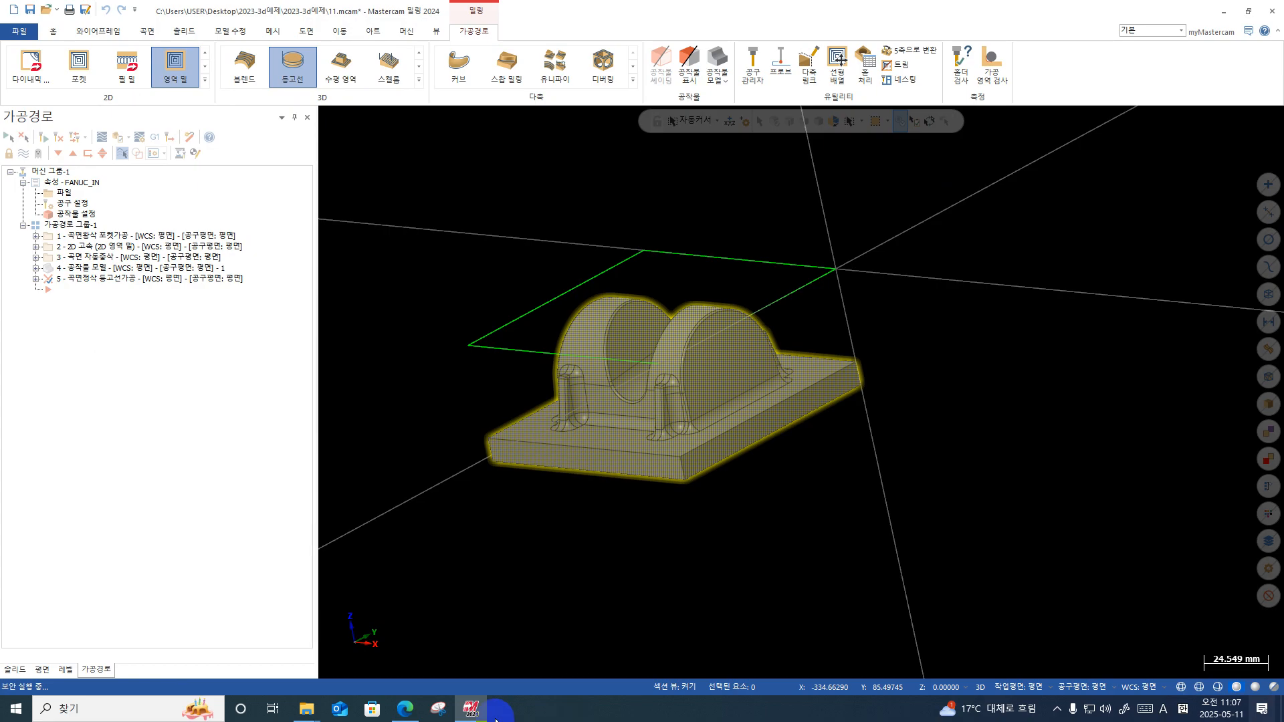
{"action": "mouse_move", "coordinate": [475, 704]}
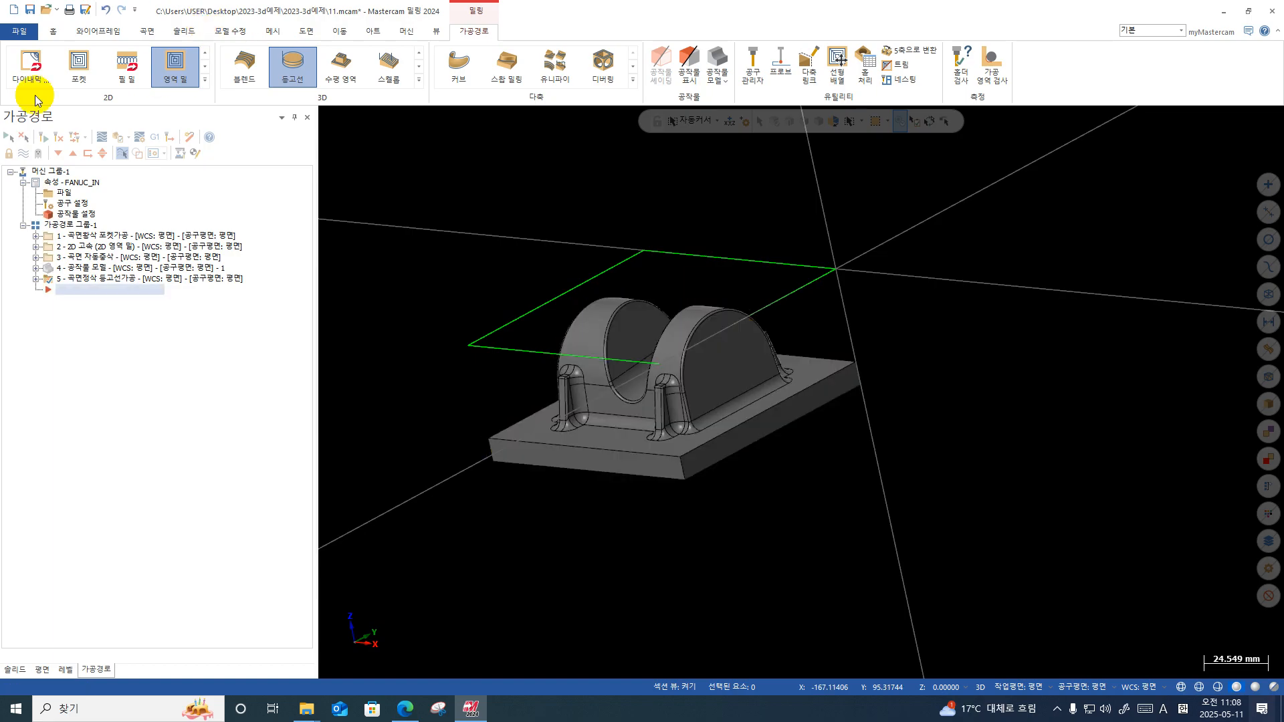
Step: Delete the contour finishing operation and the stock model operation from the toolpath group
{"action": "left_click", "coordinate": [109, 278]}
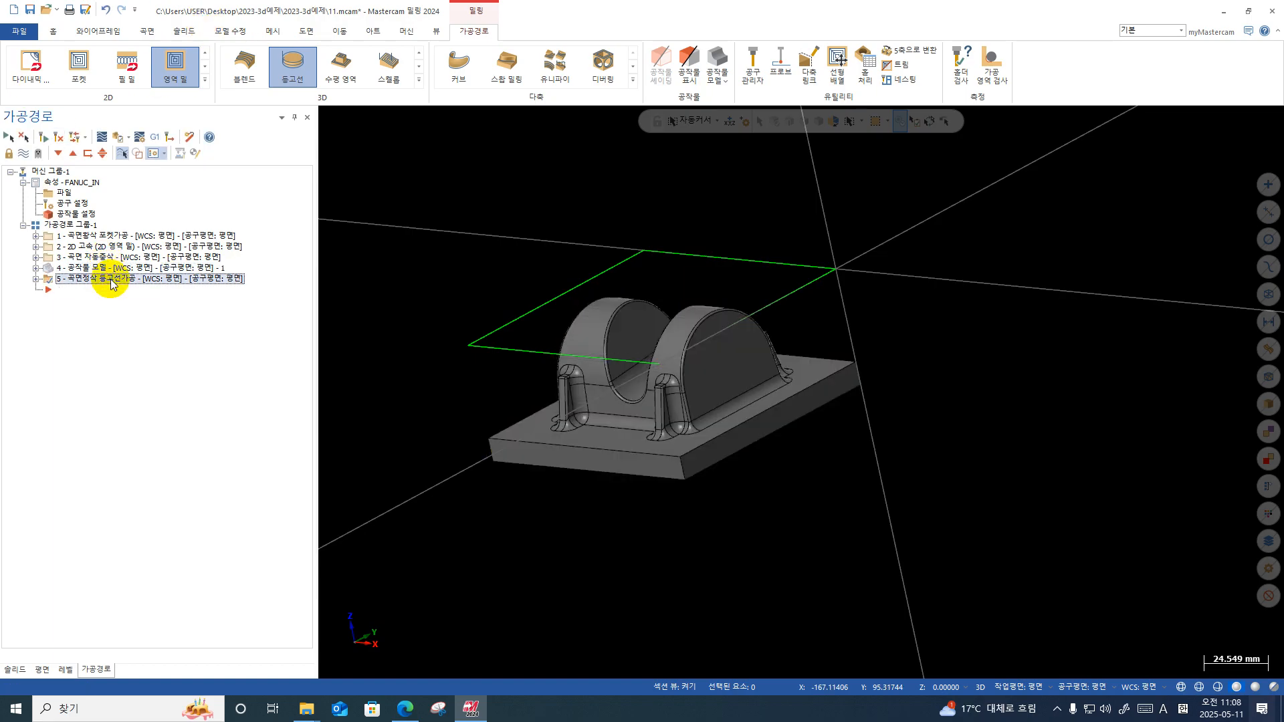
{"action": "key", "text": "Delete"}
{"action": "left_click", "coordinate": [685, 406]}
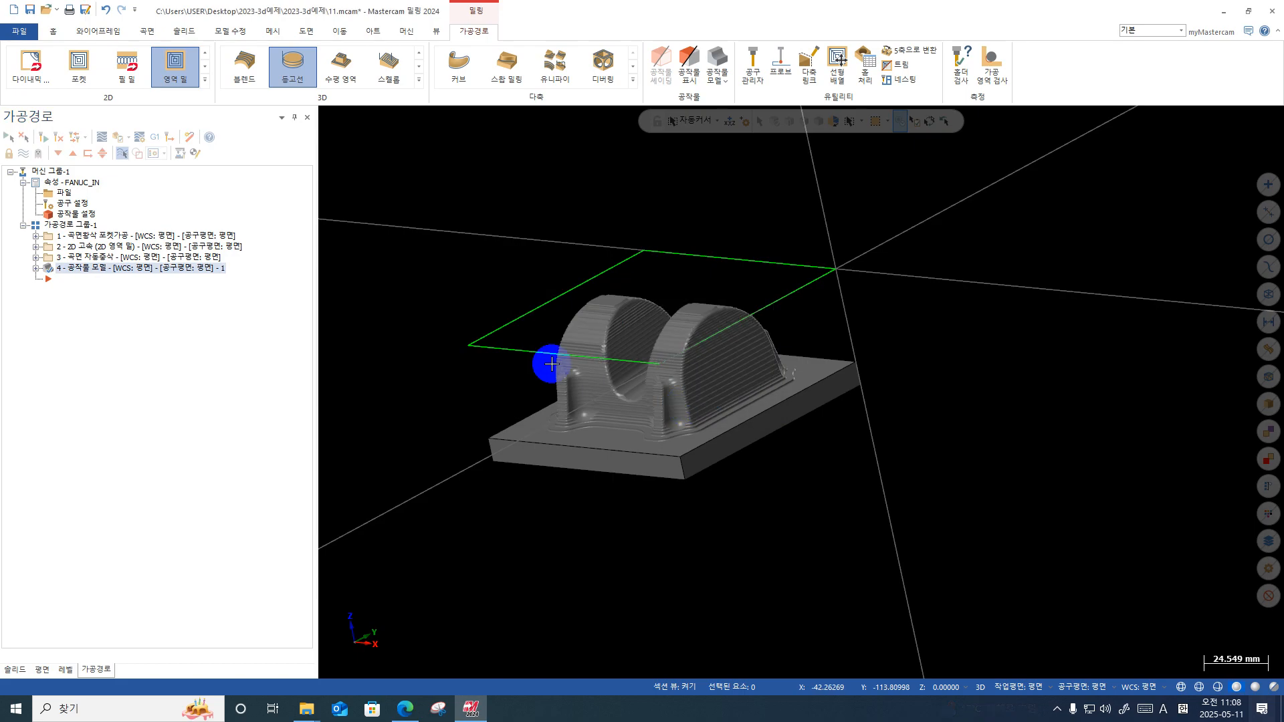
{"action": "left_click", "coordinate": [104, 268]}
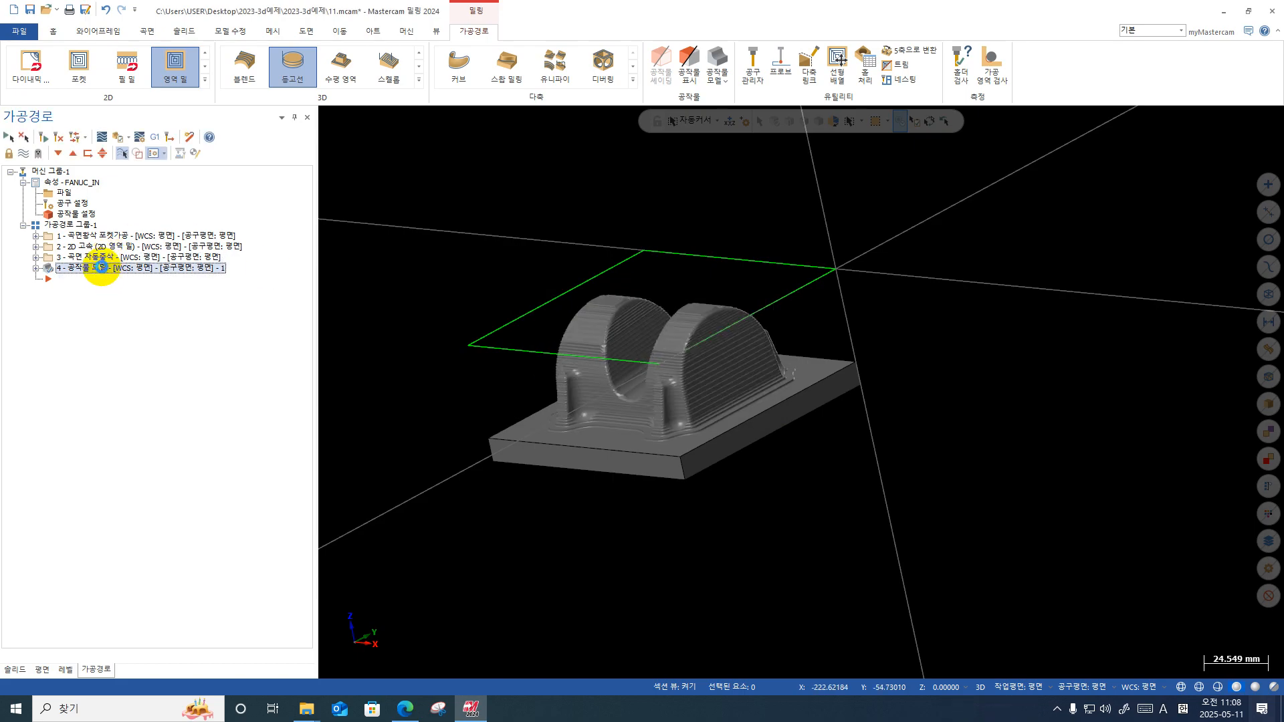
{"action": "key", "text": "Delete"}
{"action": "left_click", "coordinate": [691, 407]}
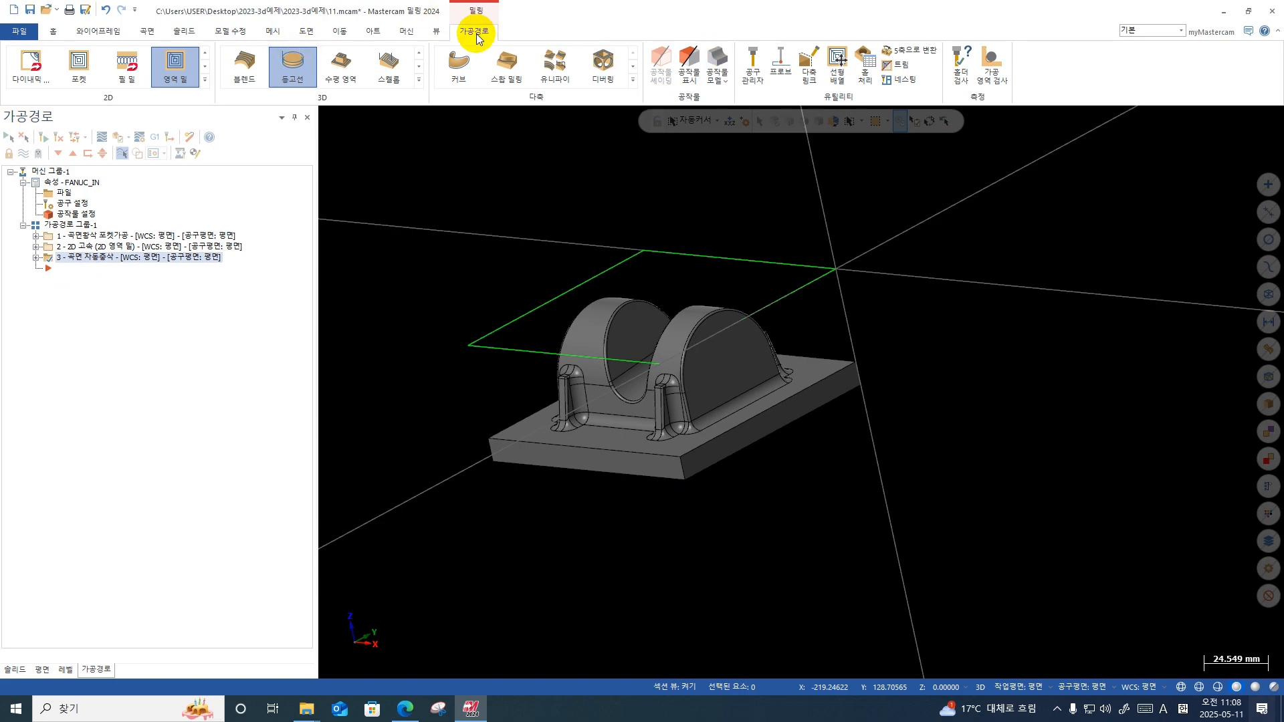
Step: Define a new rectangular stock model with its size and origin taken from the stock setup
{"action": "left_click", "coordinate": [714, 64]}
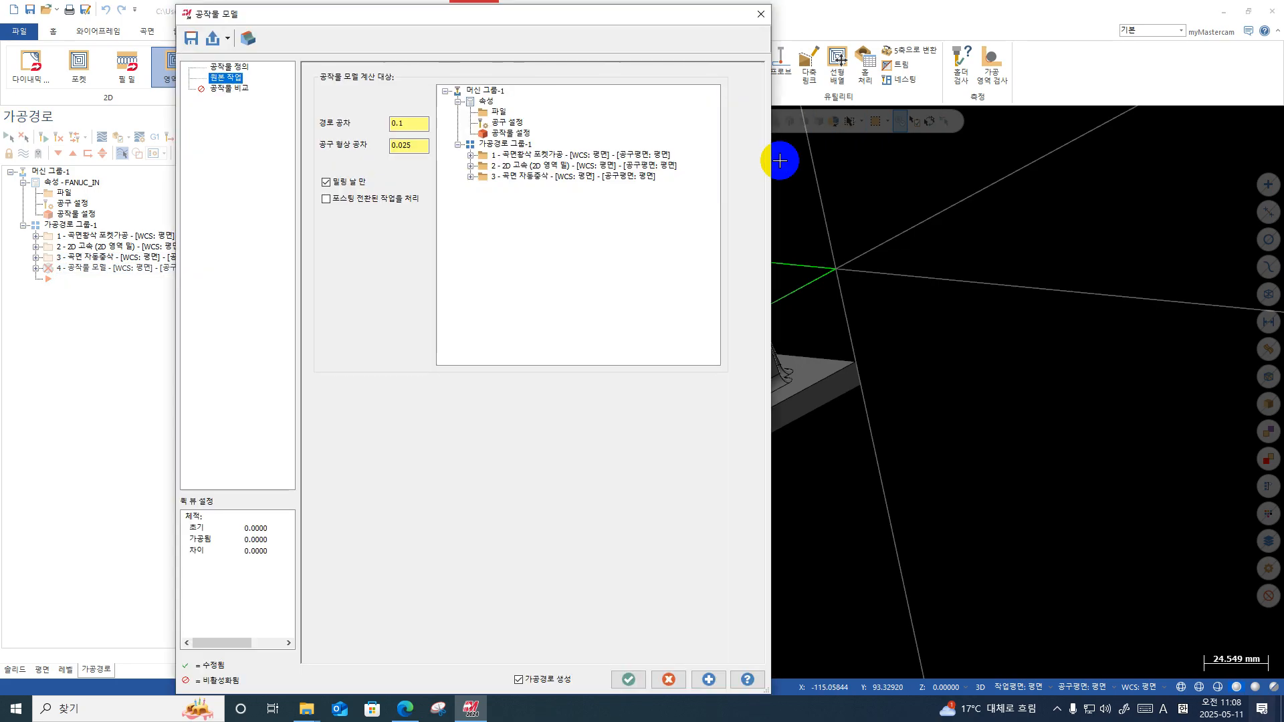
{"action": "left_click", "coordinate": [230, 68]}
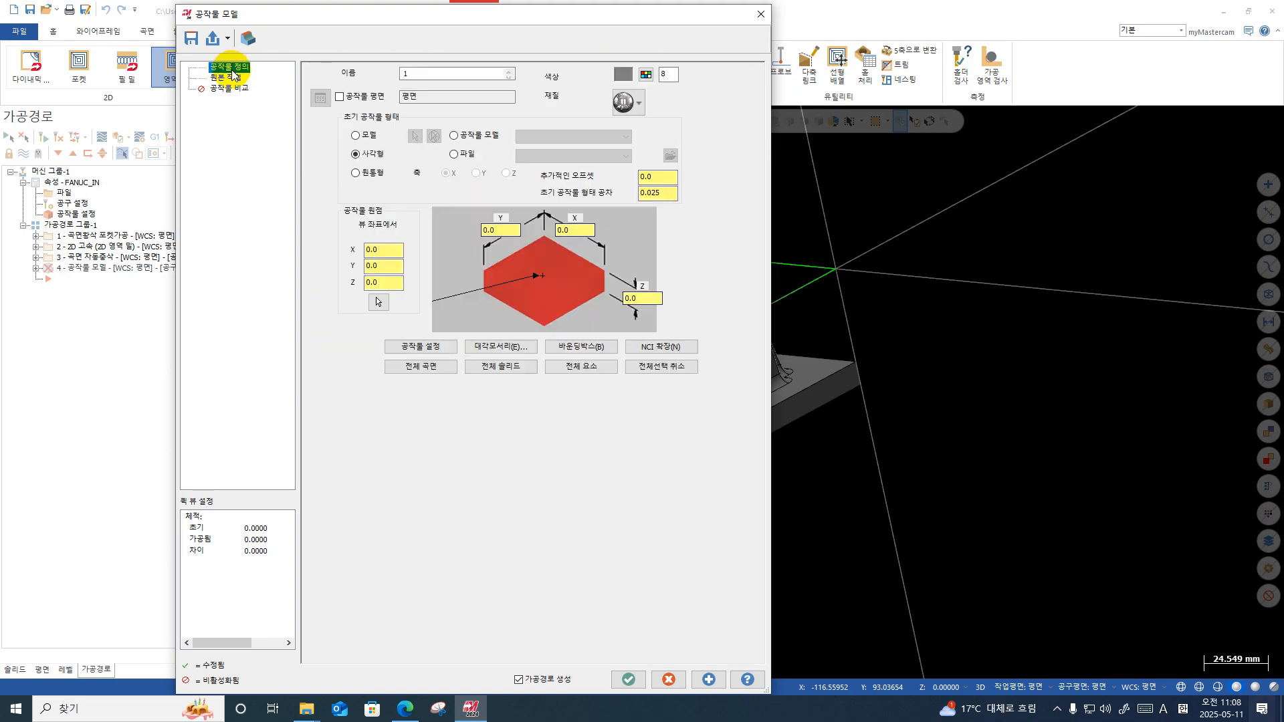
{"action": "left_click", "coordinate": [416, 348]}
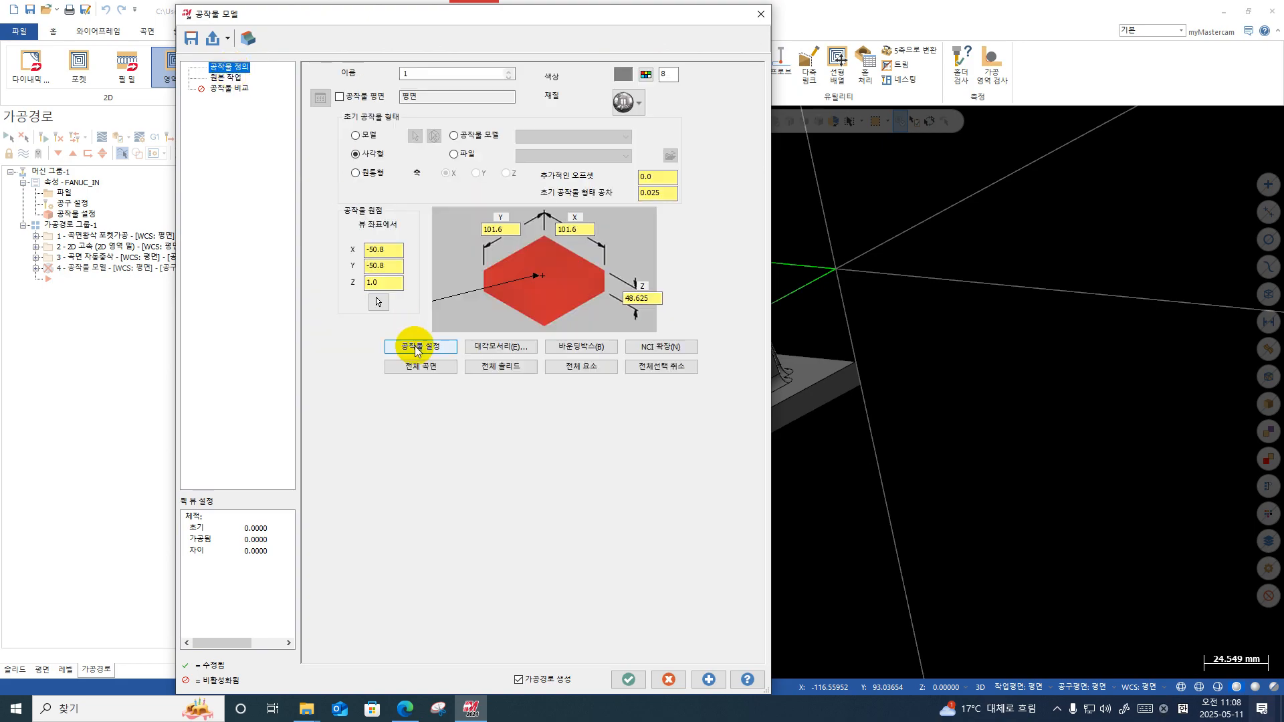
Step: Use the pocket roughing, 2D high-speed area and third surface operation as the stock model's source operations and generate it
{"action": "left_click", "coordinate": [226, 78]}
{"action": "left_click", "coordinate": [525, 155]}
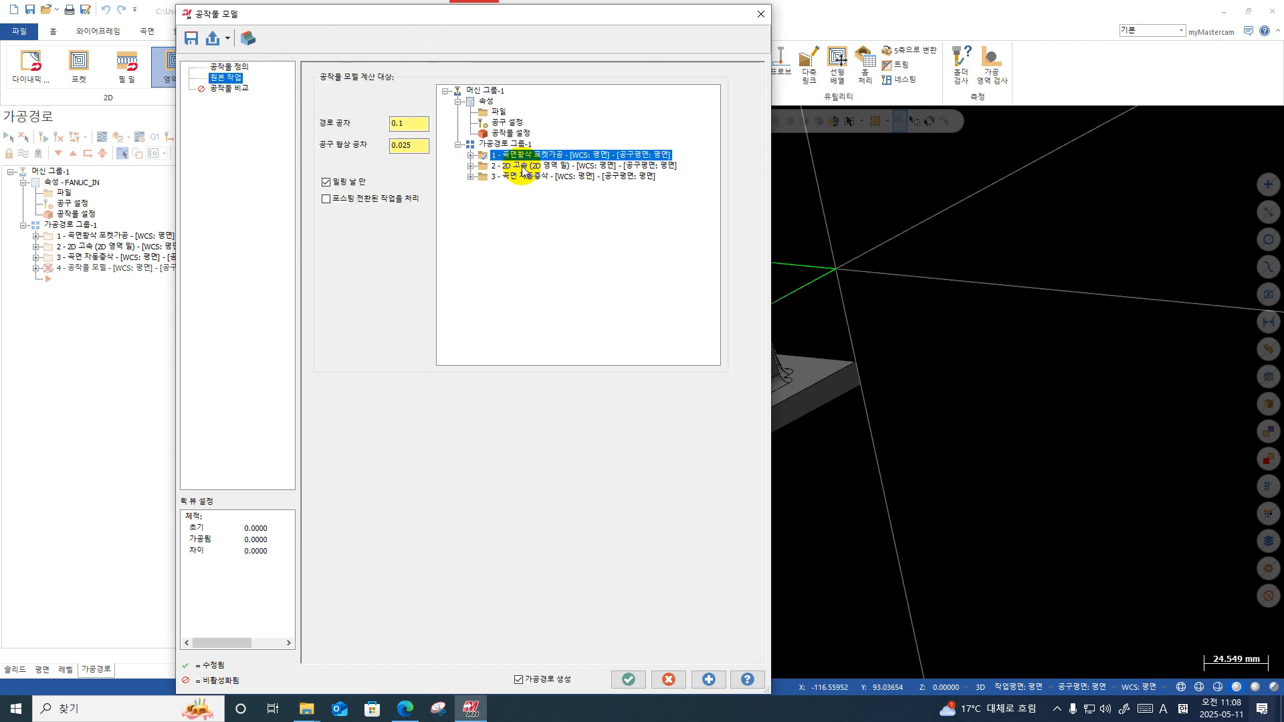
{"action": "left_click", "coordinate": [523, 166], "text": "ctrl"}
{"action": "left_click", "coordinate": [520, 177], "text": "ctrl"}
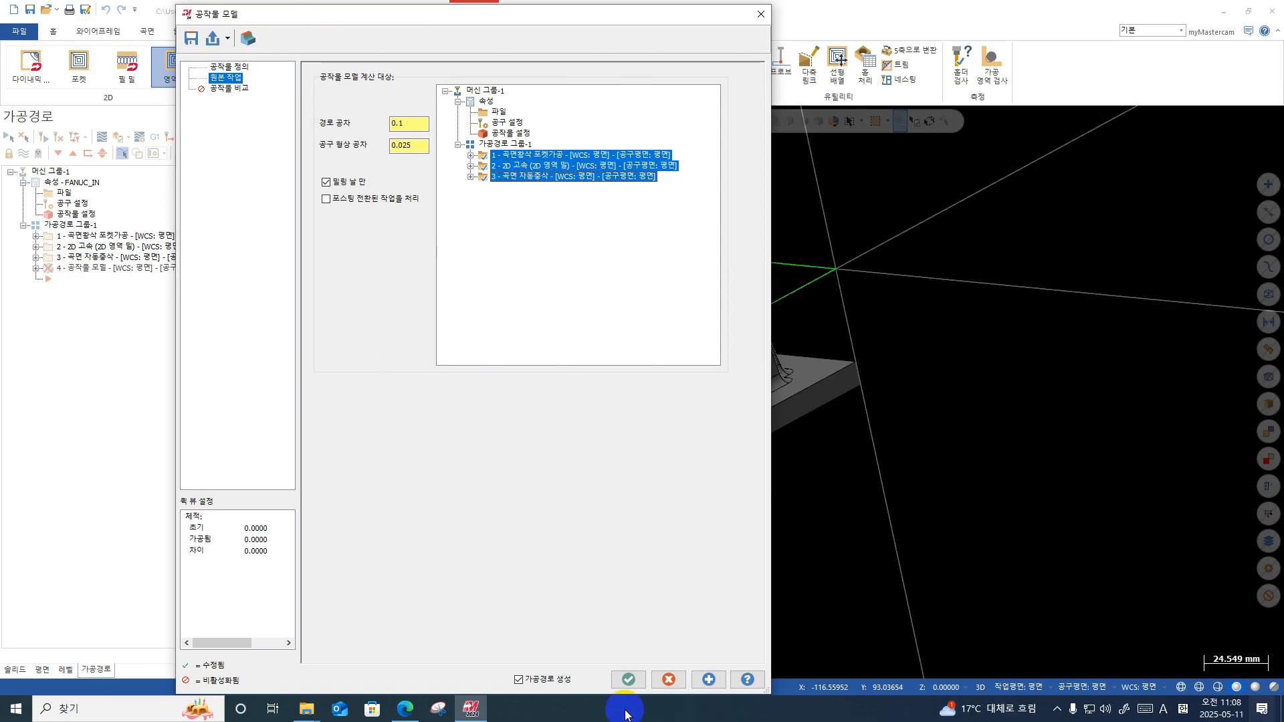
{"action": "left_click", "coordinate": [626, 680]}
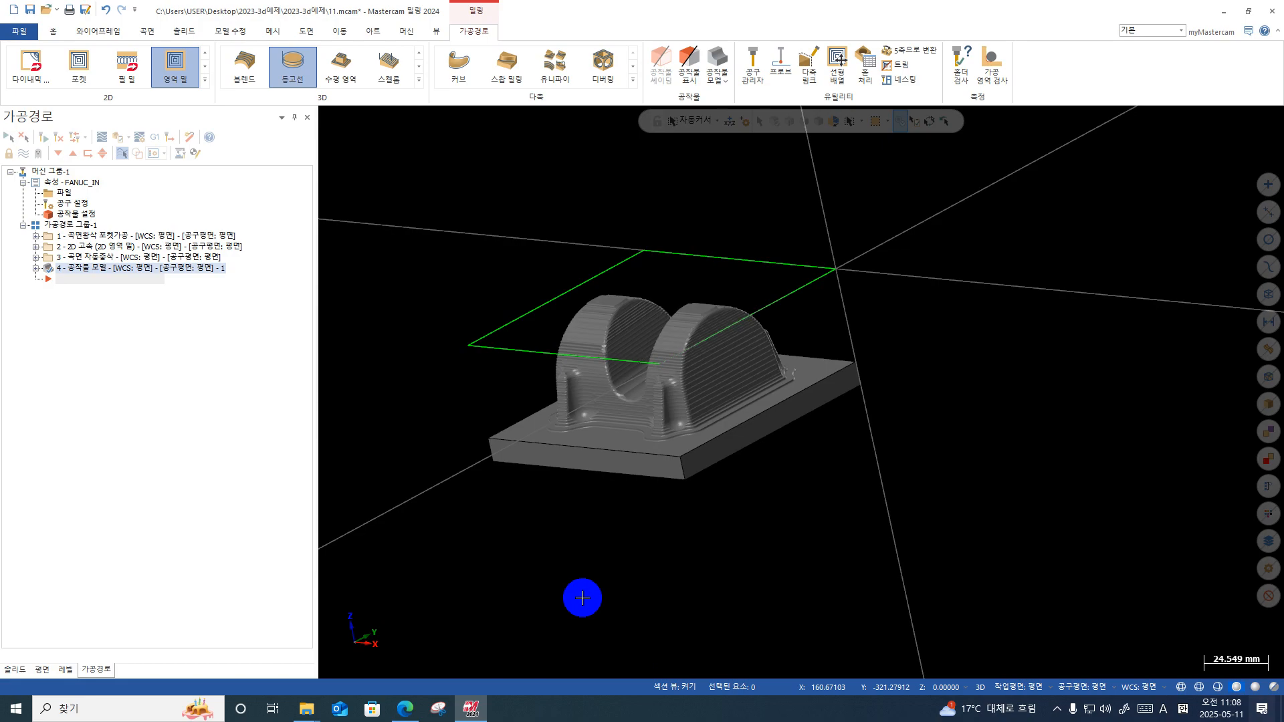
Step: Check the new stock model from a rotated view and hide its display
{"action": "middle_click_drag", "start_coordinate": [522, 507], "coordinate": [430, 301]}
{"action": "left_click", "coordinate": [131, 246]}
{"action": "left_click", "coordinate": [131, 269]}
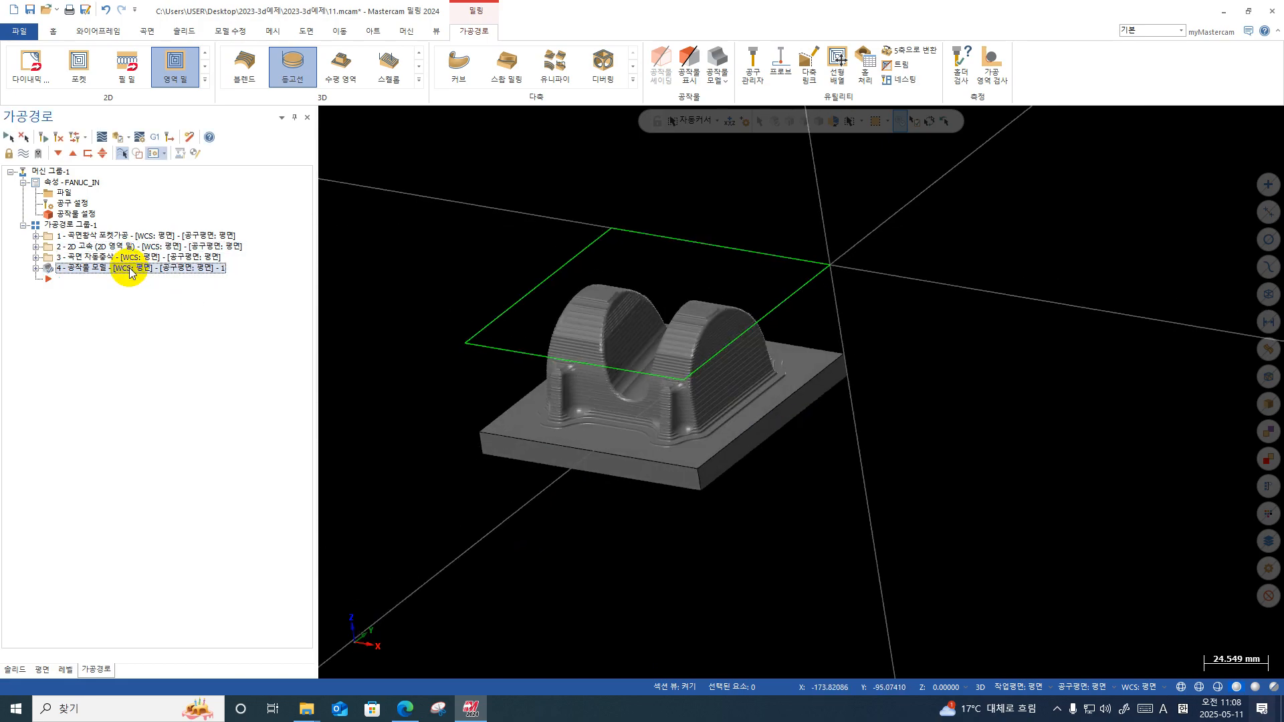
{"action": "key", "text": "t"}
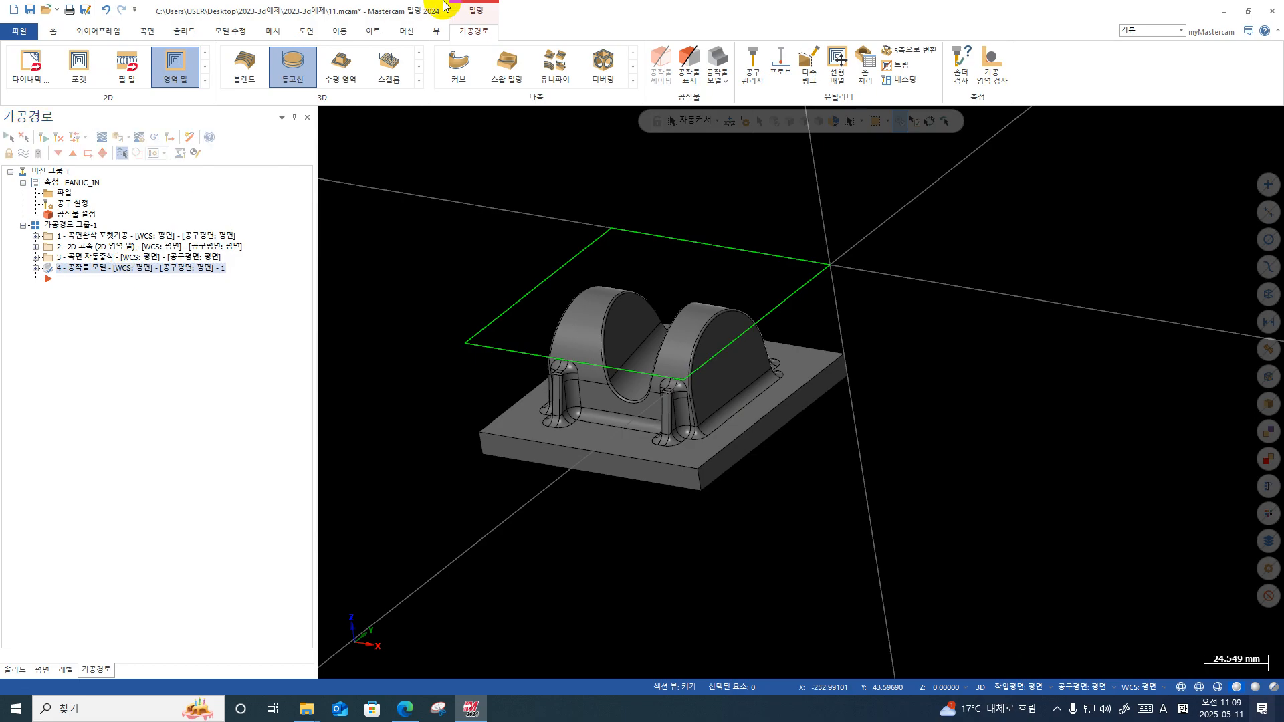
Step: Start a surface finish contour (등고선) toolpath and select all faces of the part as drive surfaces
{"action": "left_click", "coordinate": [419, 81]}
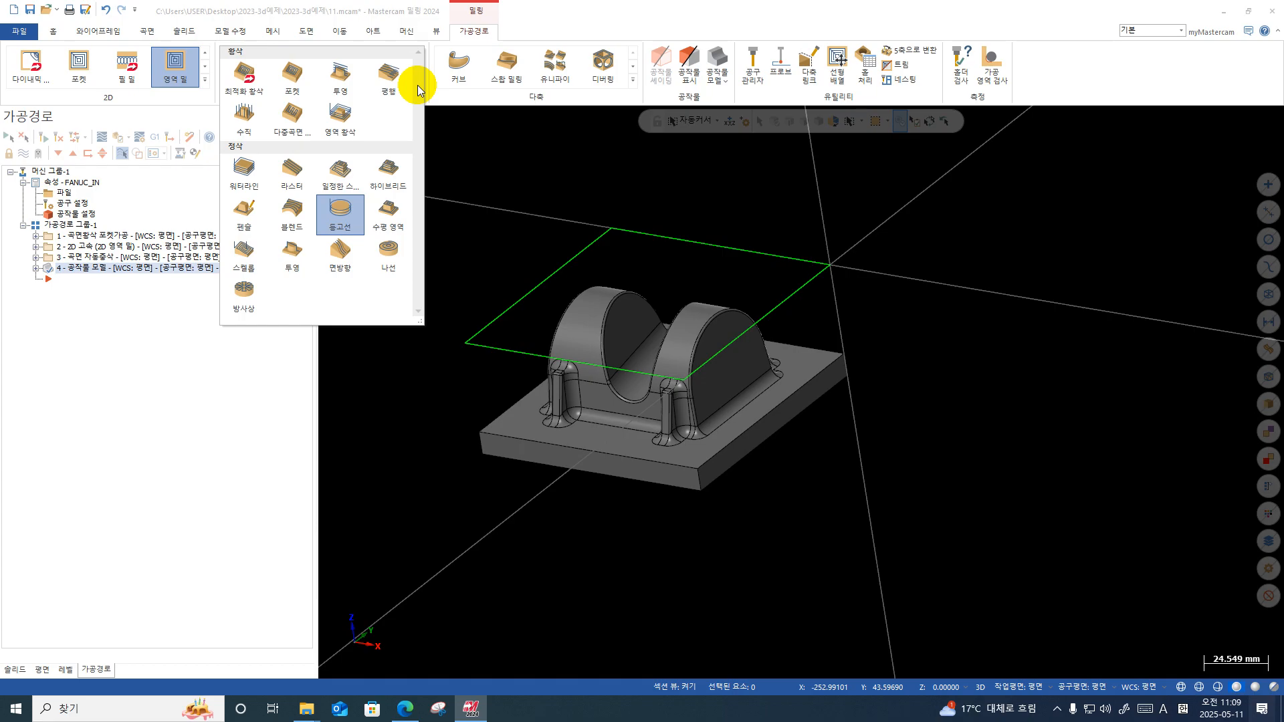
{"action": "left_click", "coordinate": [339, 212]}
{"action": "scroll", "coordinate": [522, 353], "scroll_direction": "down", "scroll_amount": 3}
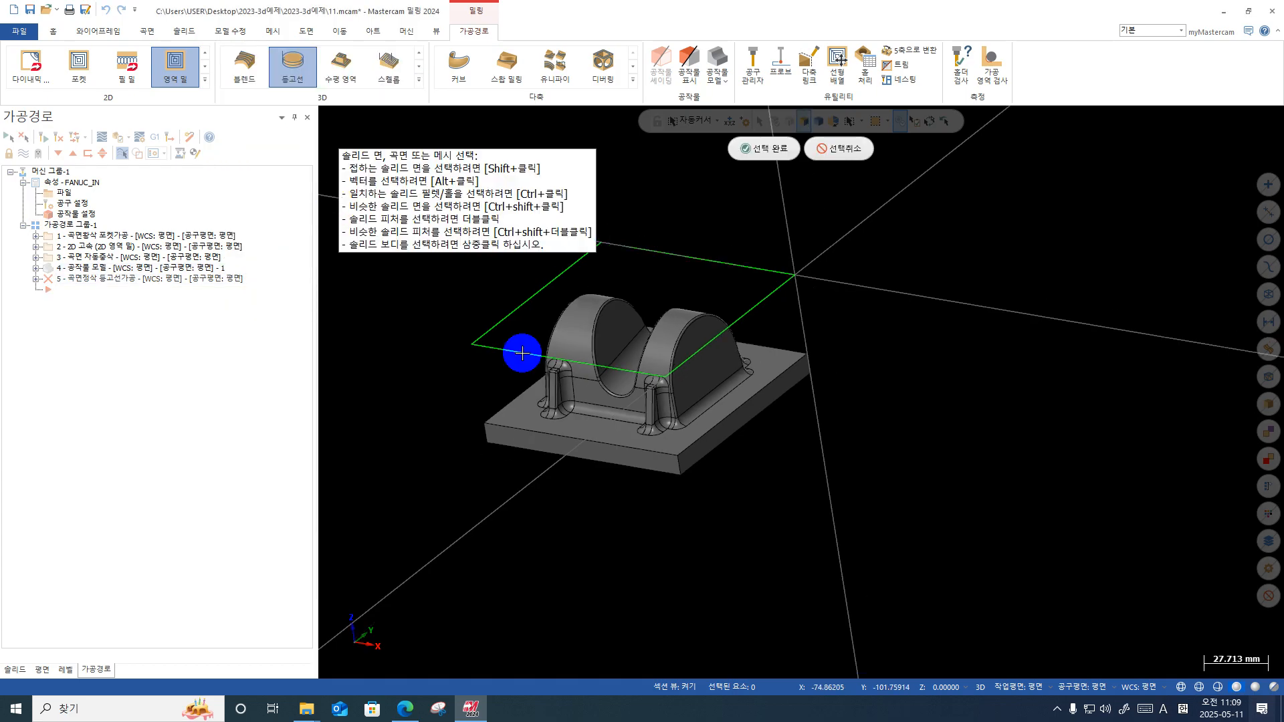
{"action": "left_click_drag", "start_coordinate": [800, 224], "coordinate": [413, 524]}
{"action": "key", "text": "Return"}
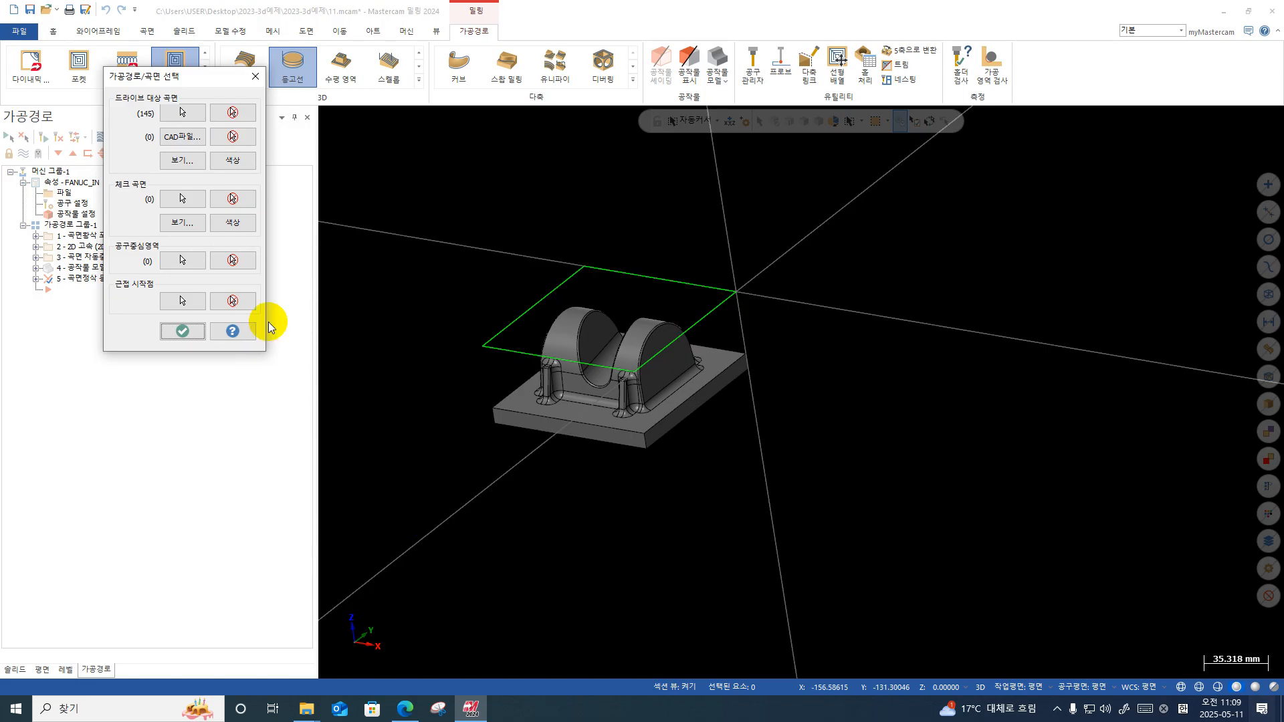
Step: Set the green rectangle above the part as the tool containment boundary and accept the surface selection
{"action": "left_click", "coordinate": [179, 262]}
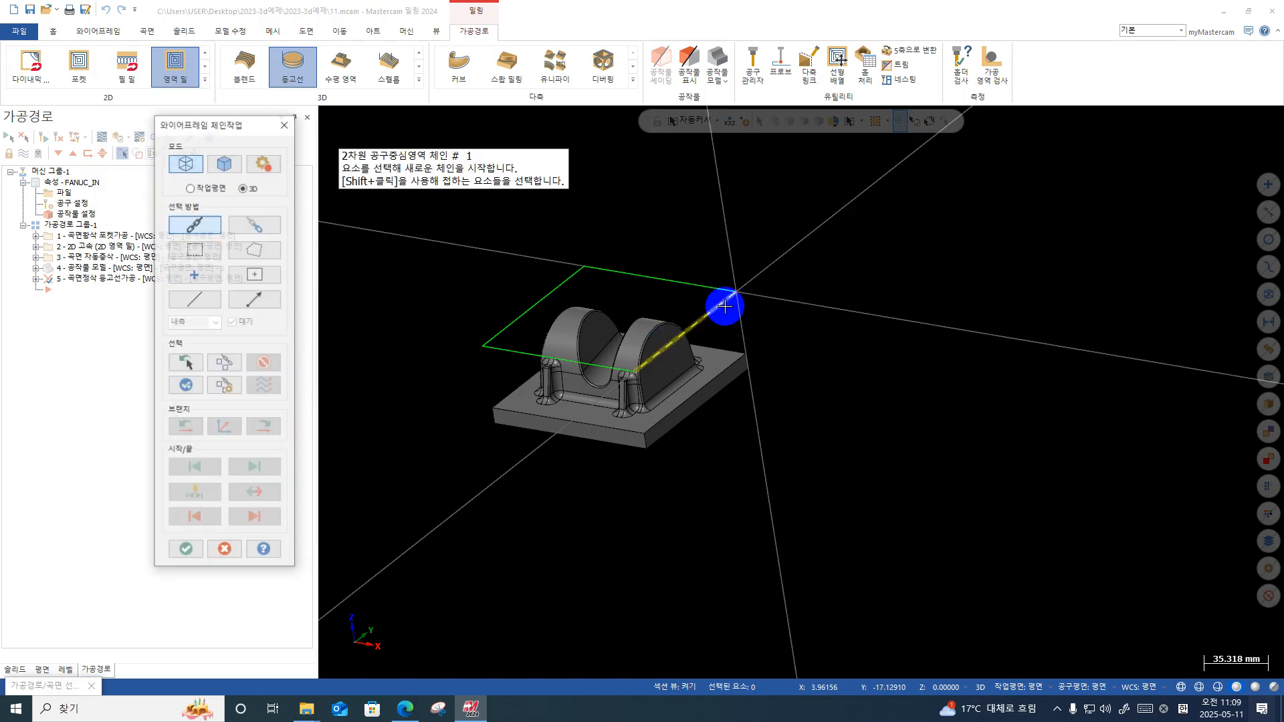
{"action": "left_click", "coordinate": [725, 307]}
{"action": "key", "text": "Return"}
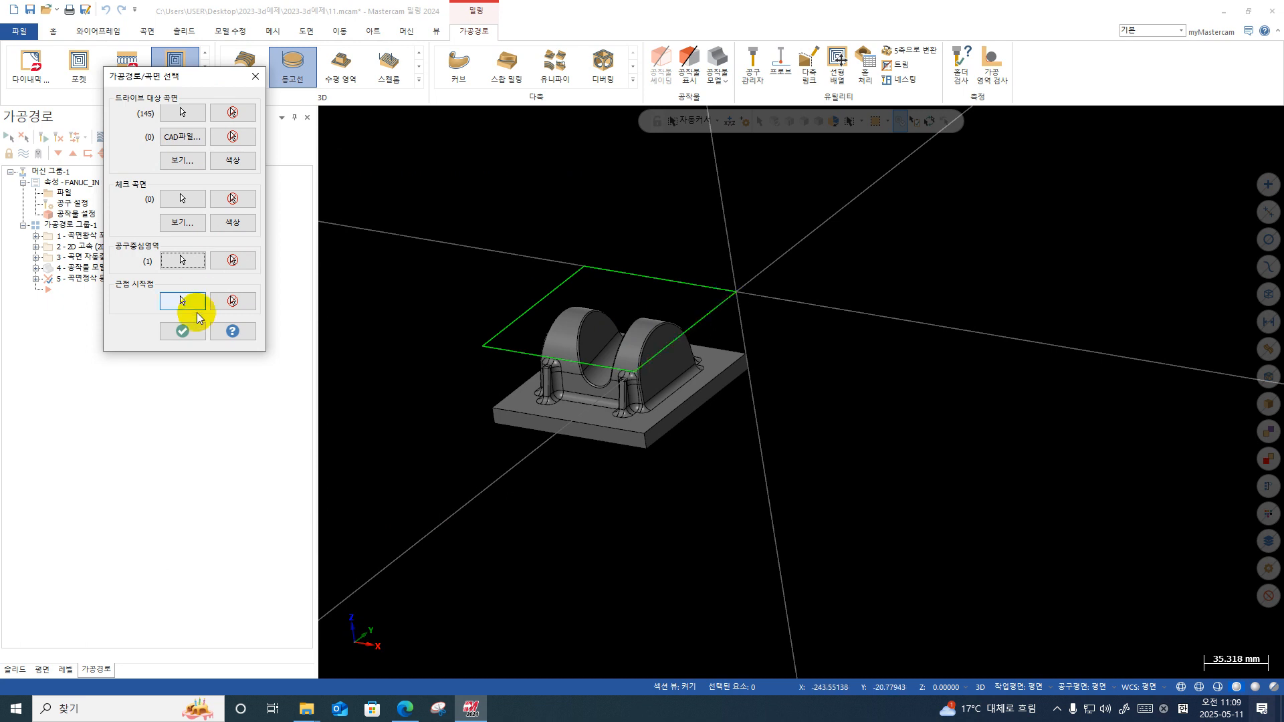
{"action": "left_click", "coordinate": [184, 330]}
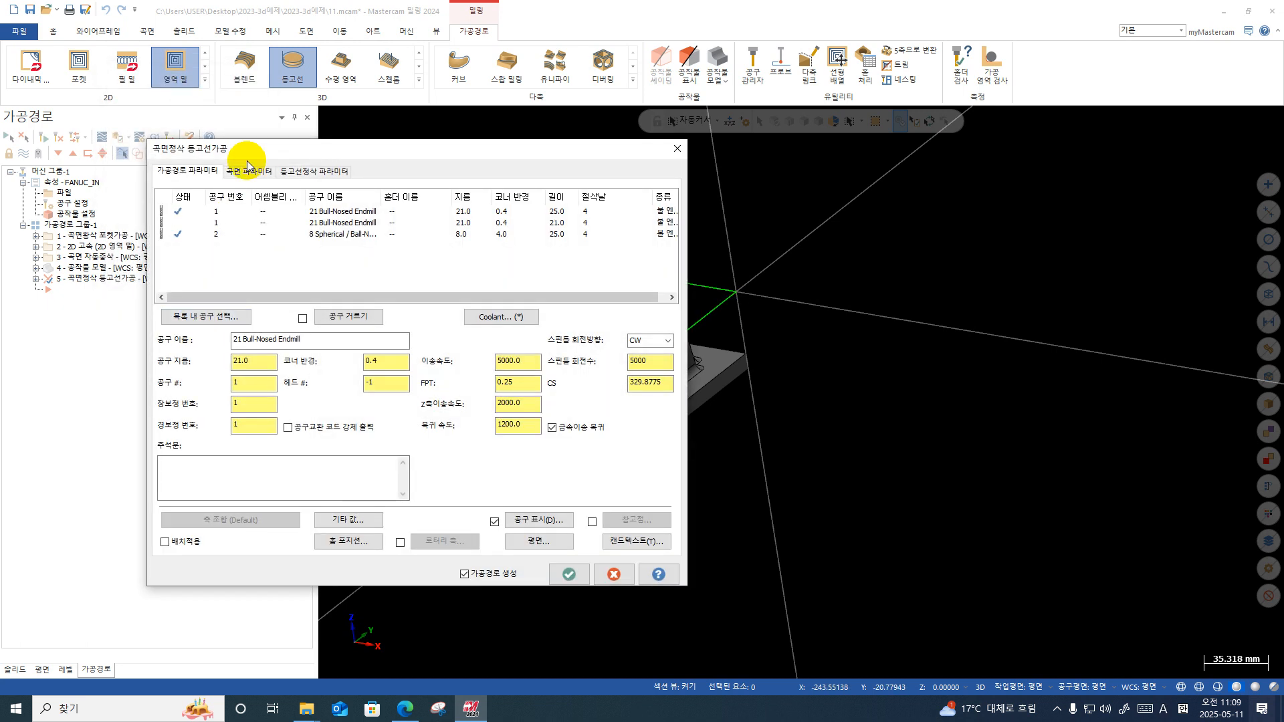
Step: Choose the 8 mm ball-nosed endmill as the finishing tool and set the drive surface stock allowance to 0.1
{"action": "left_click", "coordinate": [311, 239]}
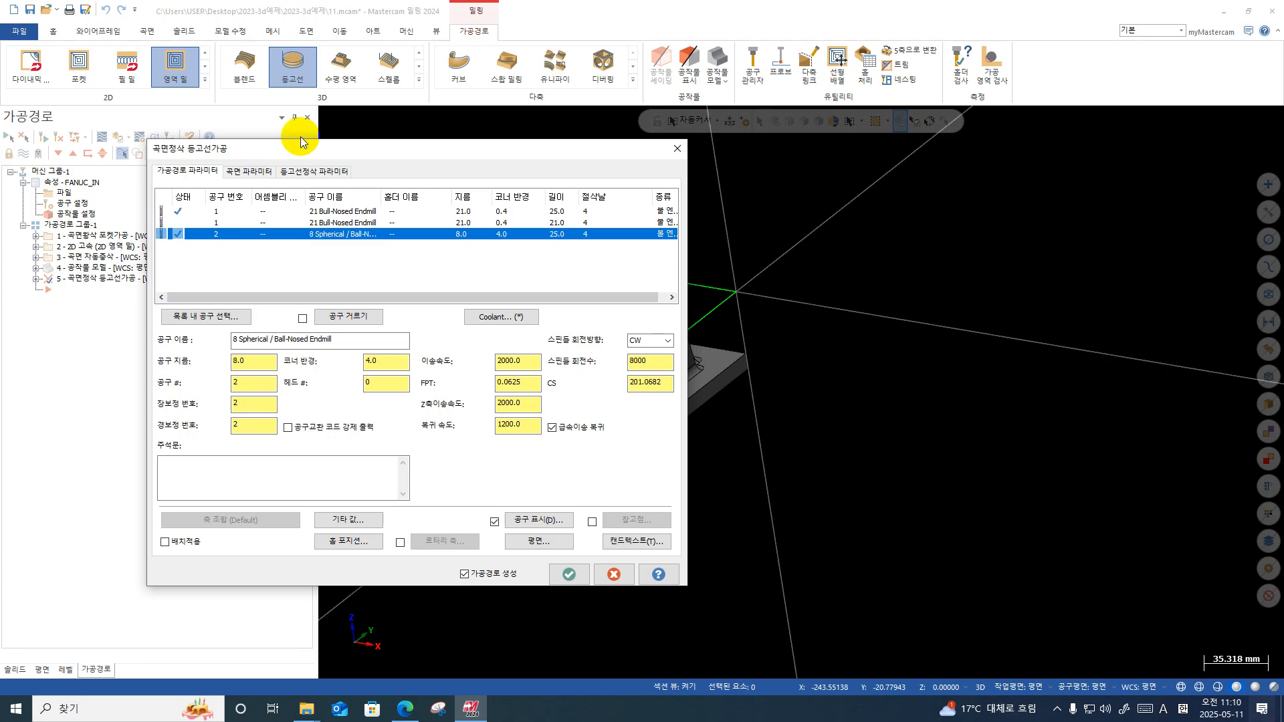
{"action": "left_click", "coordinate": [247, 170]}
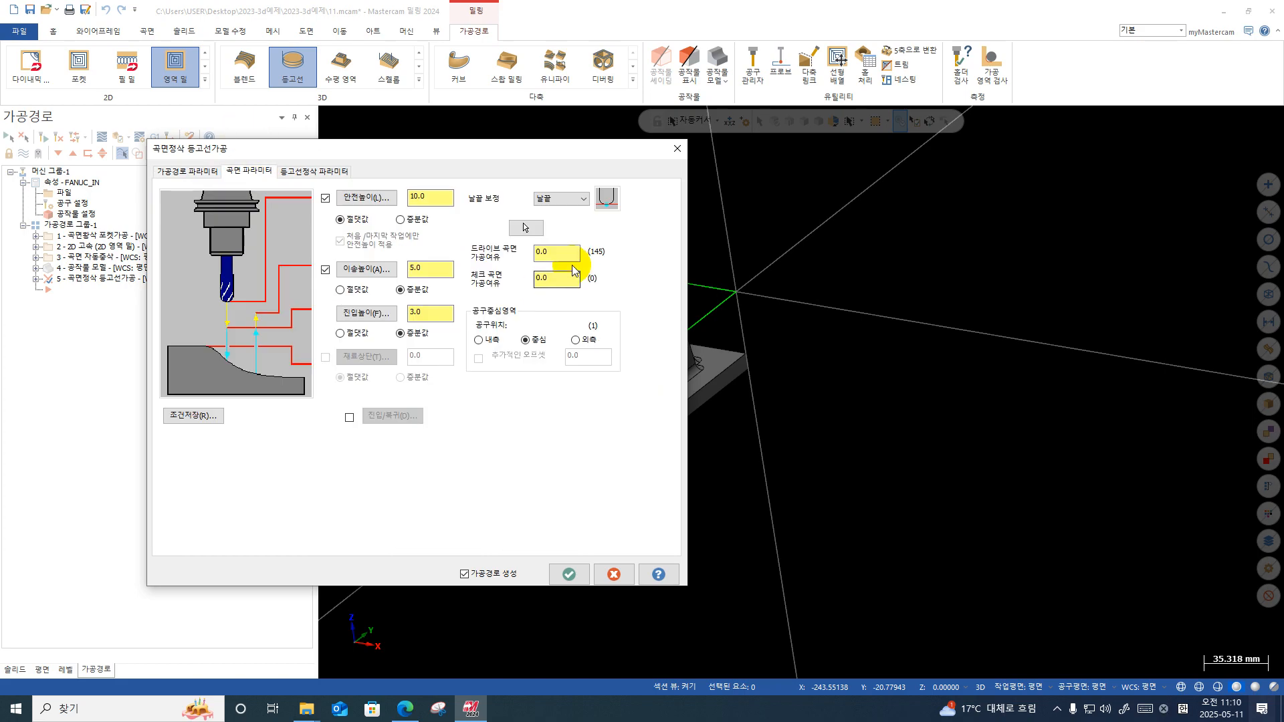
{"action": "left_click", "coordinate": [548, 253]}
{"action": "left_click_drag", "start_coordinate": [549, 253], "coordinate": [496, 254]}
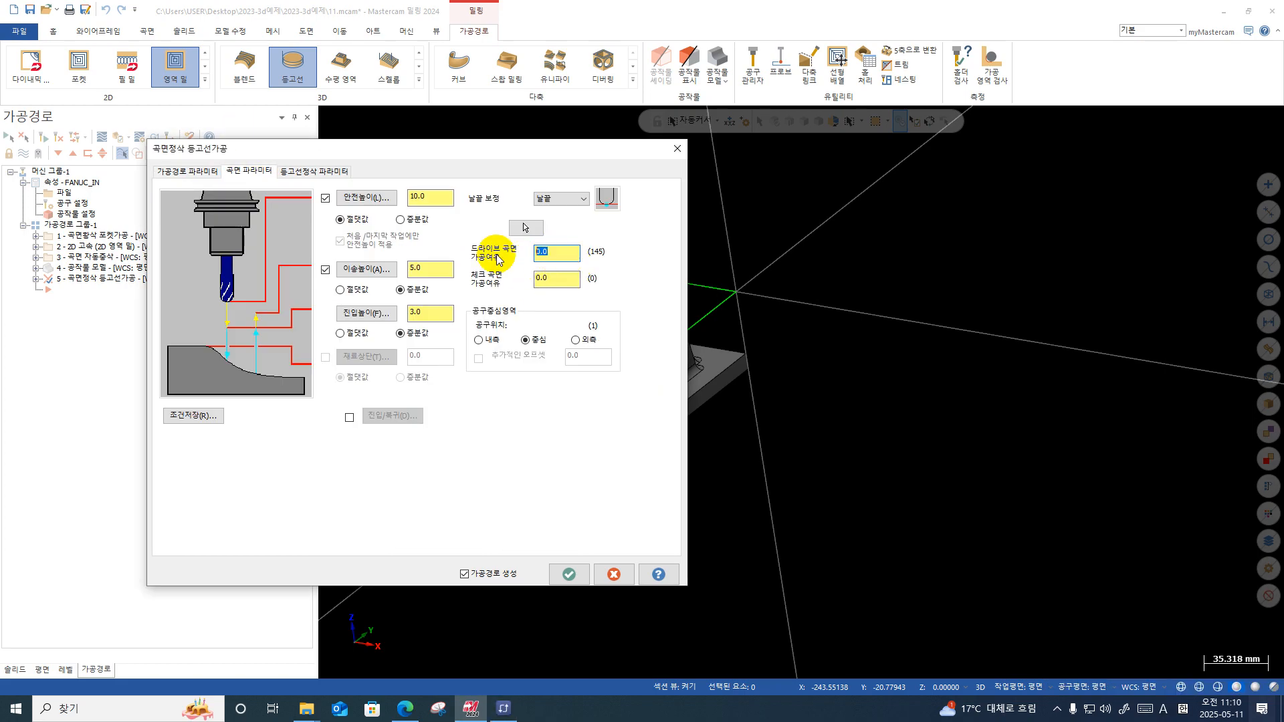
{"action": "type", "text": "0.1"}
{"action": "key", "text": "Return"}
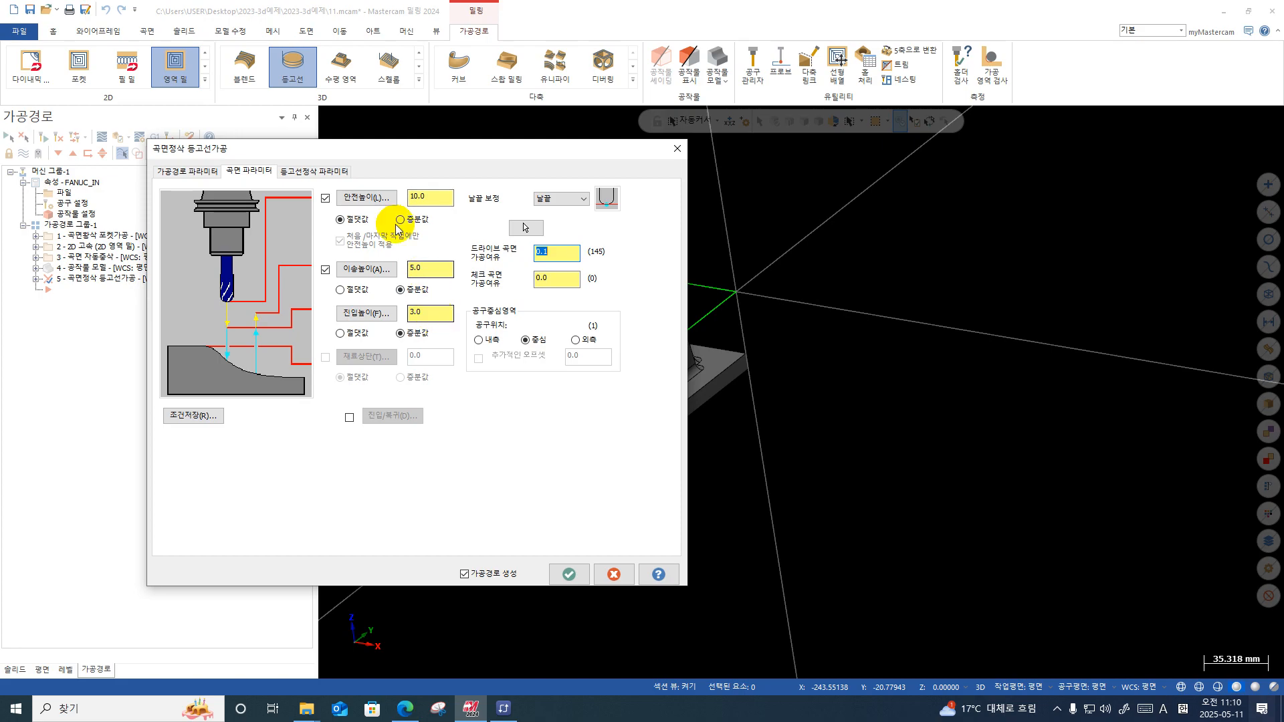
Step: In the contour finish's total tolerance settings, set the cut tolerance share to 95% and accept
{"action": "left_click", "coordinate": [318, 175]}
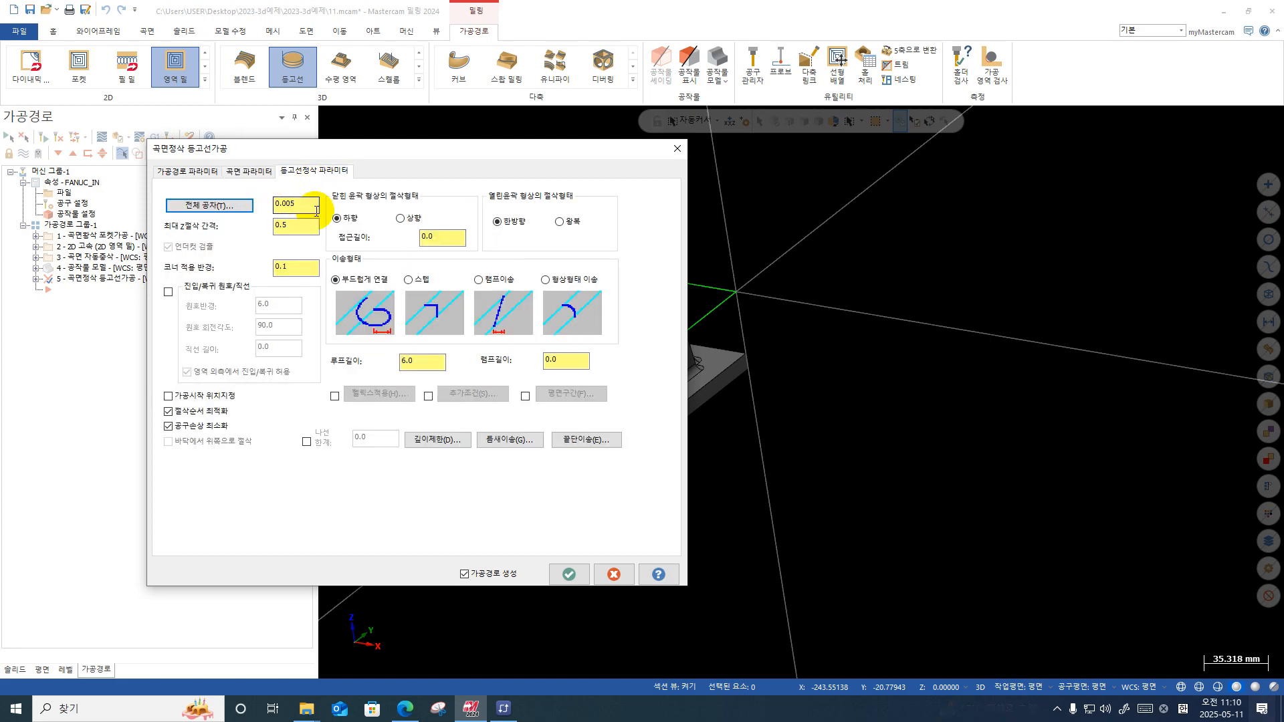
{"action": "left_click", "coordinate": [219, 207]}
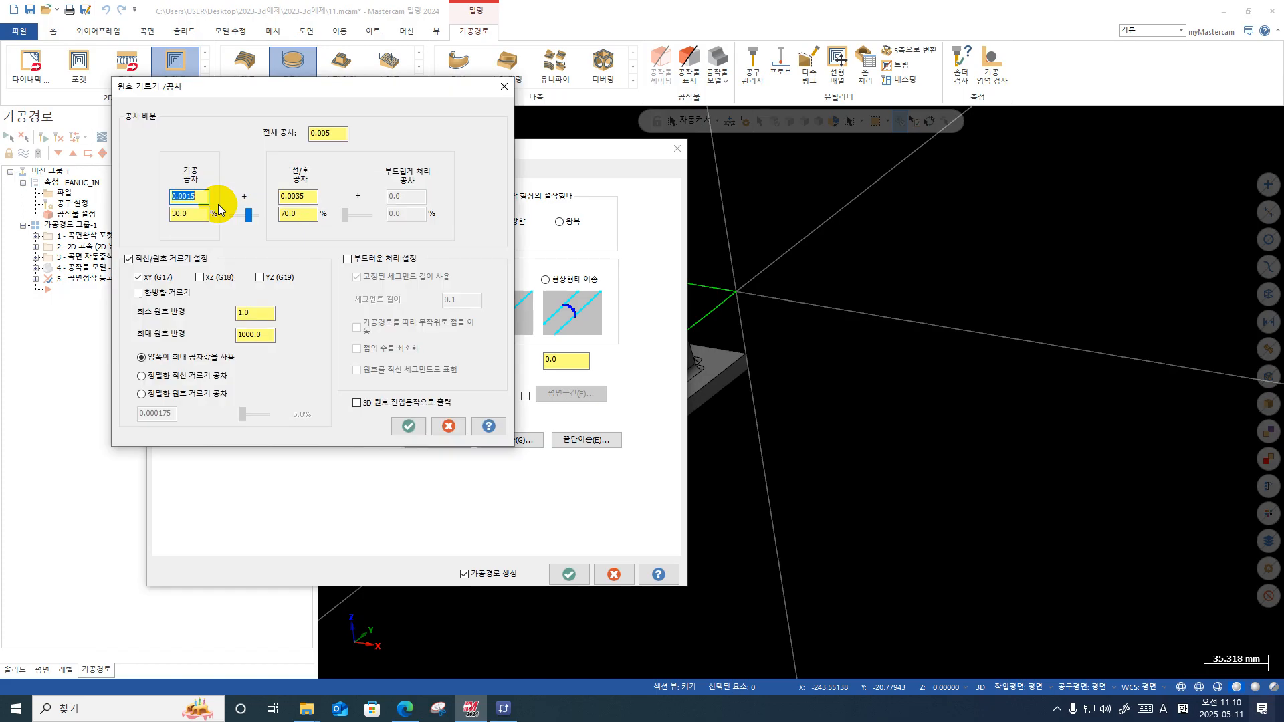
{"action": "left_click", "coordinate": [303, 215]}
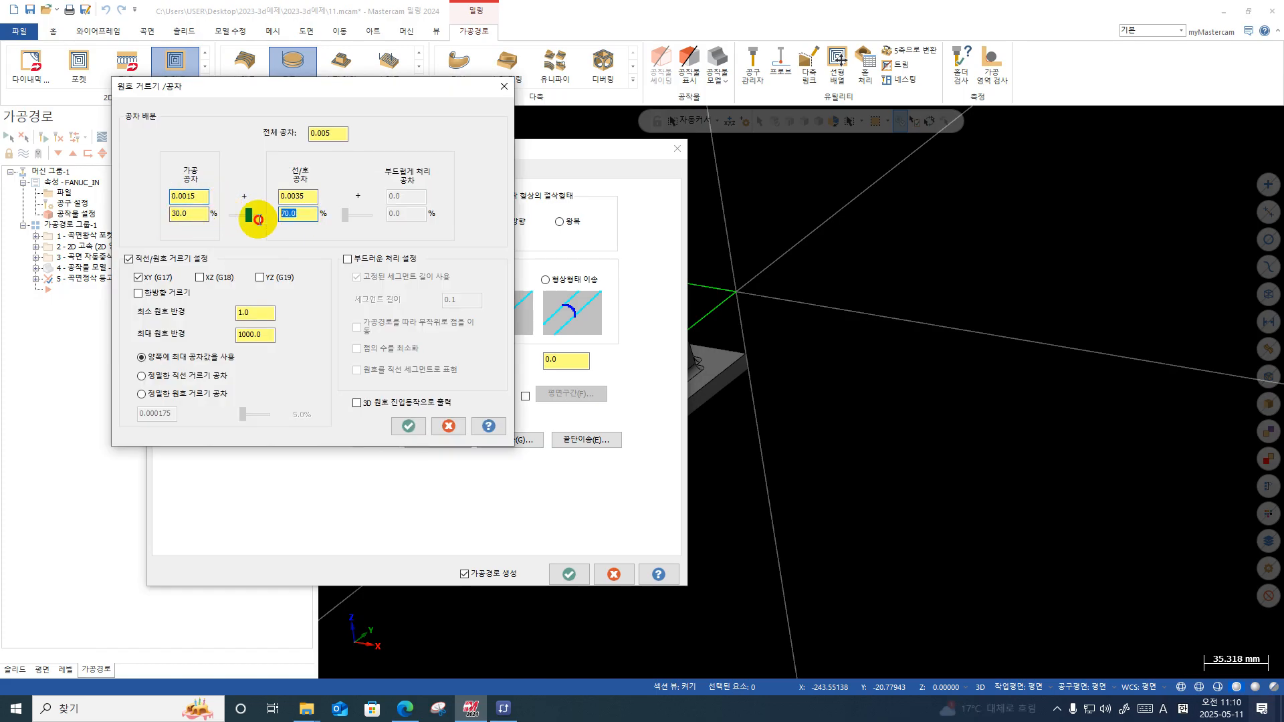
{"action": "left_click", "coordinate": [197, 214]}
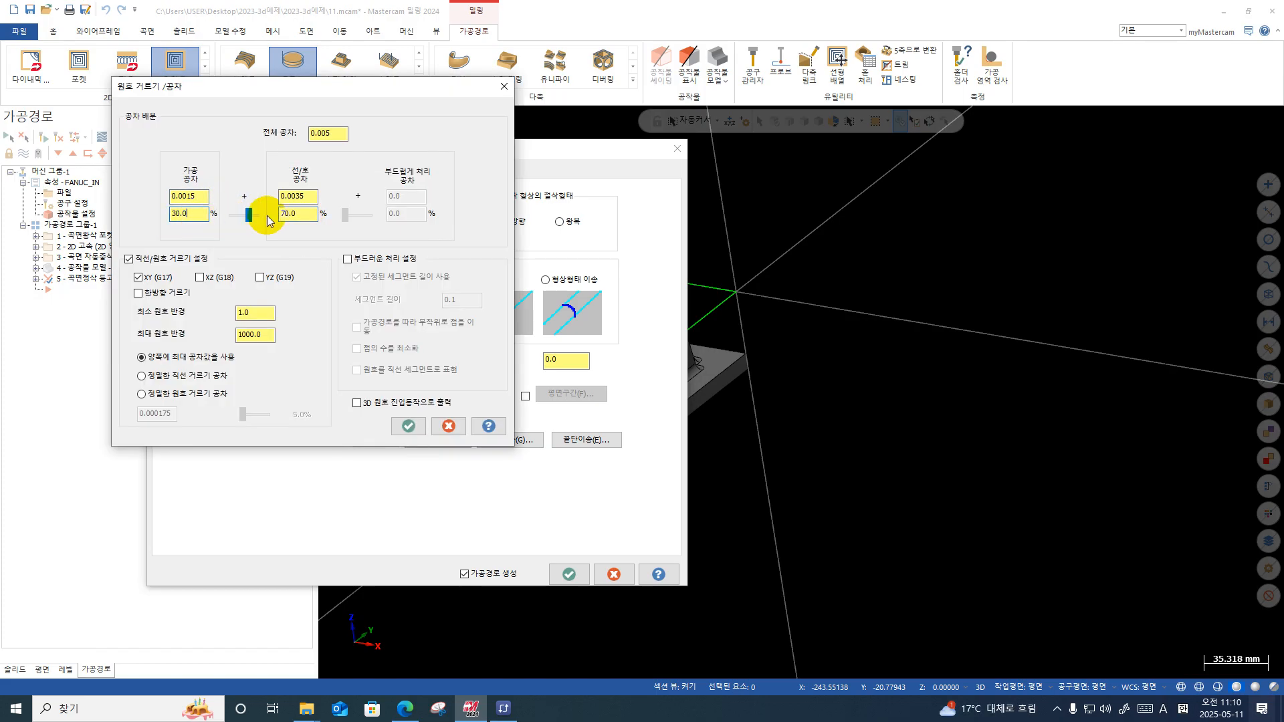
{"action": "double_click", "coordinate": [190, 214]}
{"action": "type", "text": "95"}
{"action": "key", "text": "Return"}
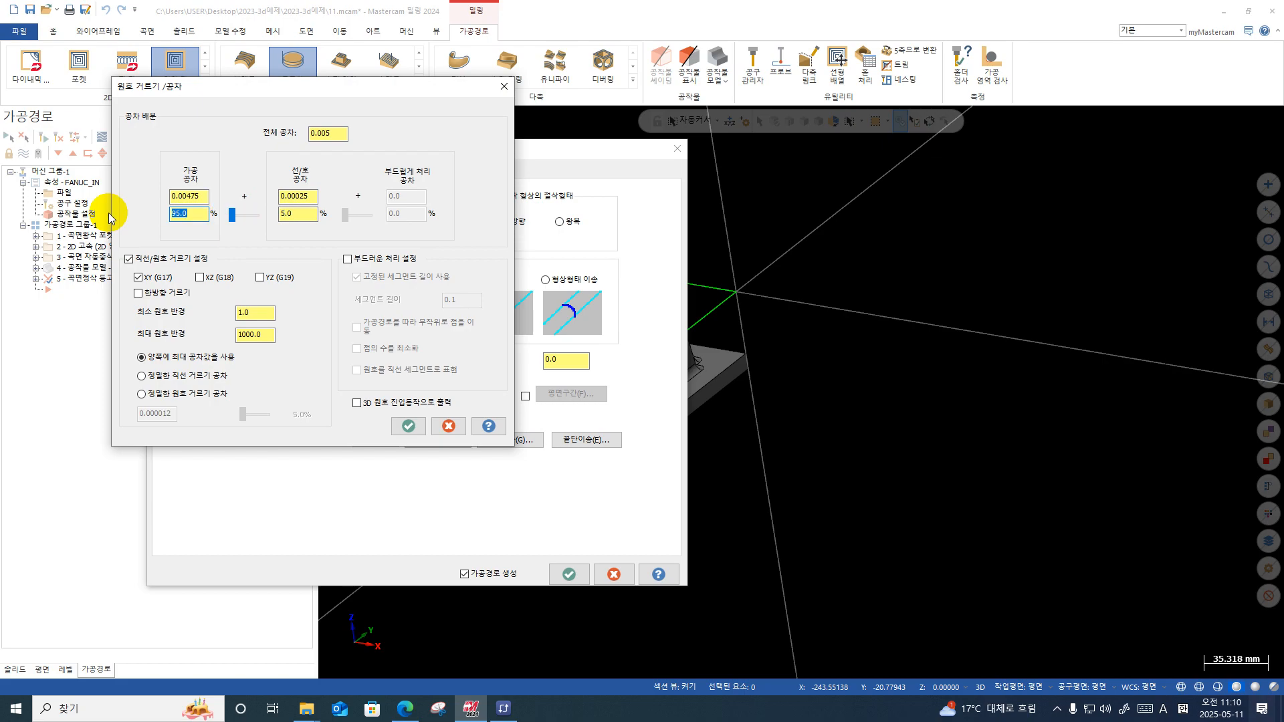
{"action": "left_click", "coordinate": [408, 427]}
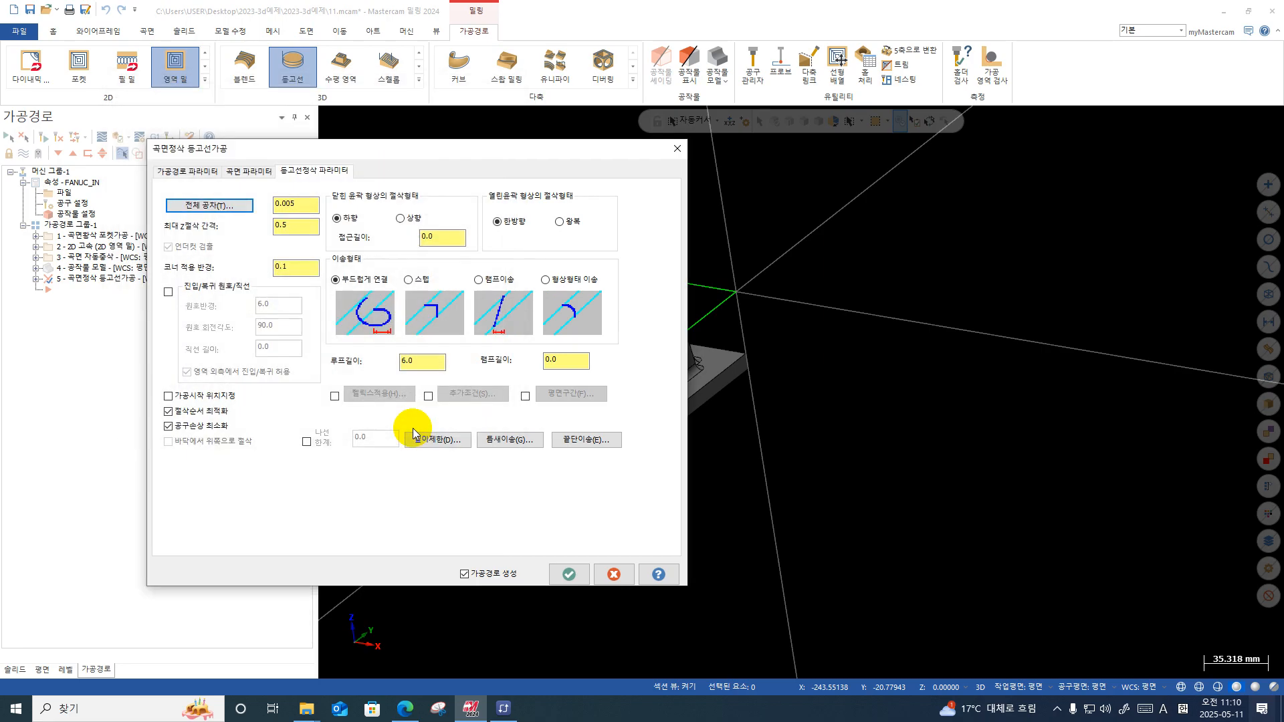
Step: Set the contour finish's maximum Z stepdown to 1.0 and its corner rounding radius to 8*0.05
{"action": "double_click", "coordinate": [293, 229]}
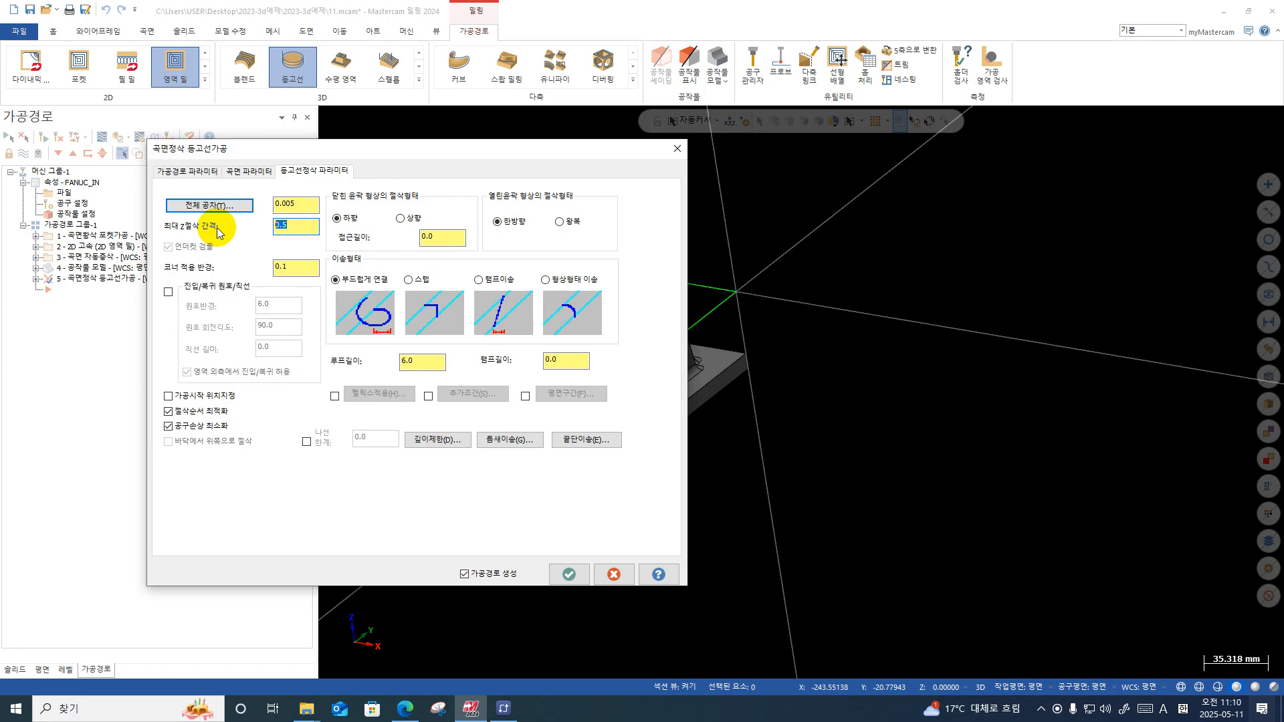
{"action": "type", "text": "1.0"}
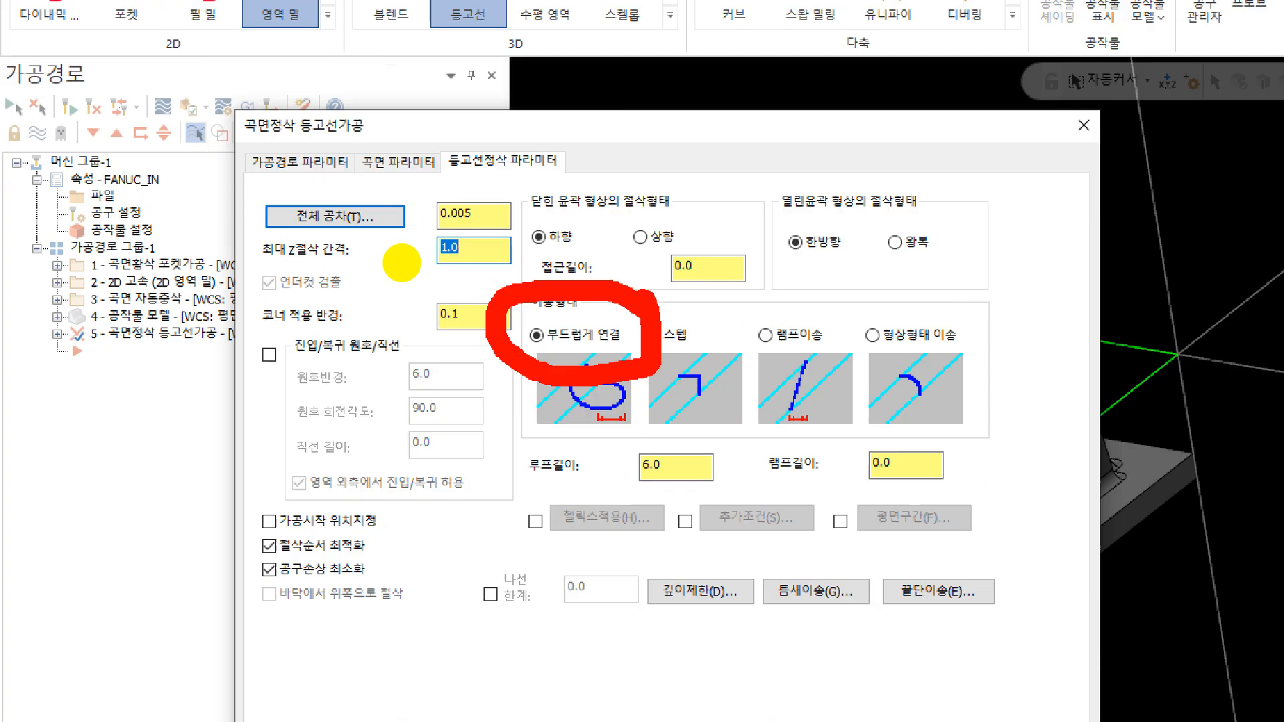
{"action": "double_click", "coordinate": [472, 316]}
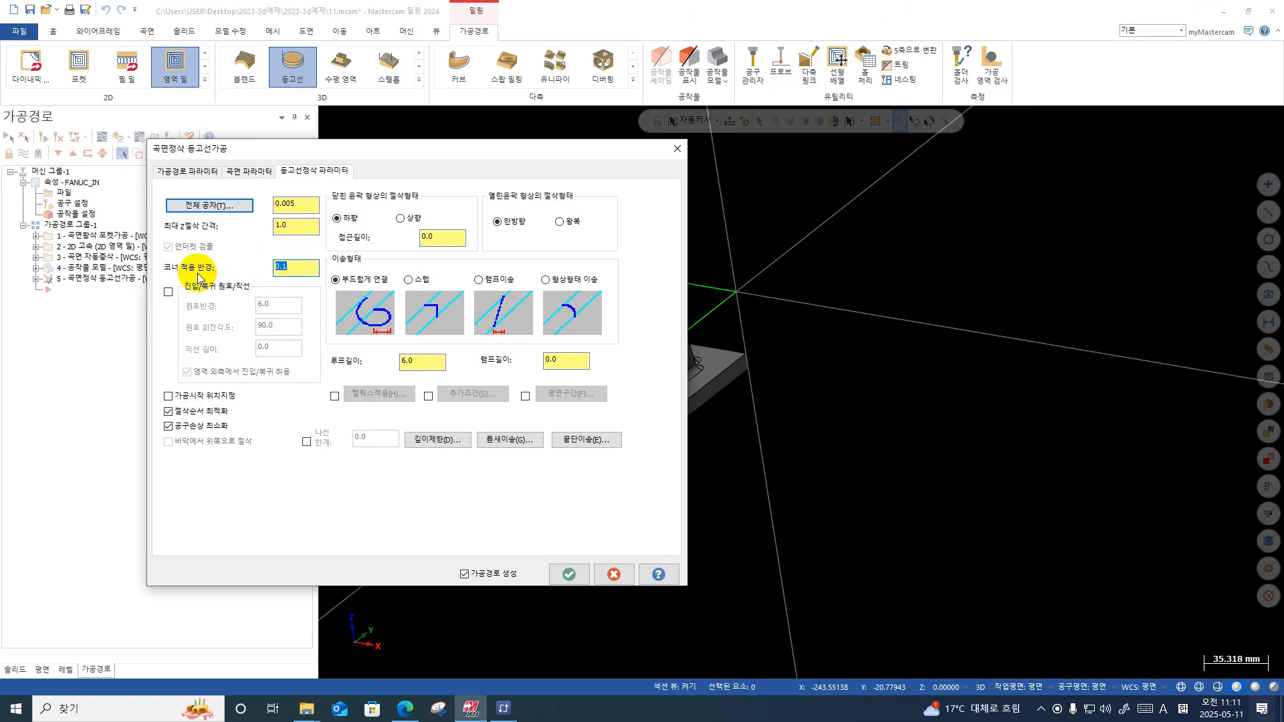
{"action": "type", "text": "8*0.05"}
{"action": "key", "text": "Return"}
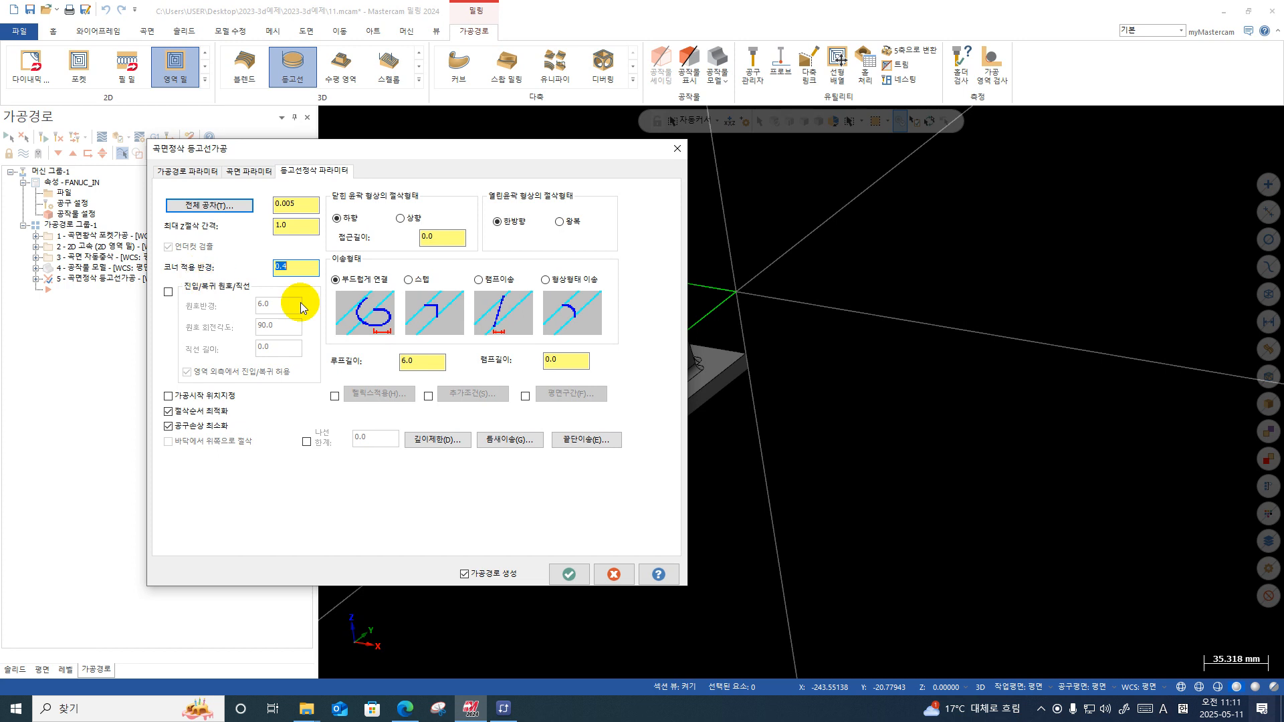
Step: Set the loop length of the smooth transition between contour passes to 4
{"action": "double_click", "coordinate": [405, 362]}
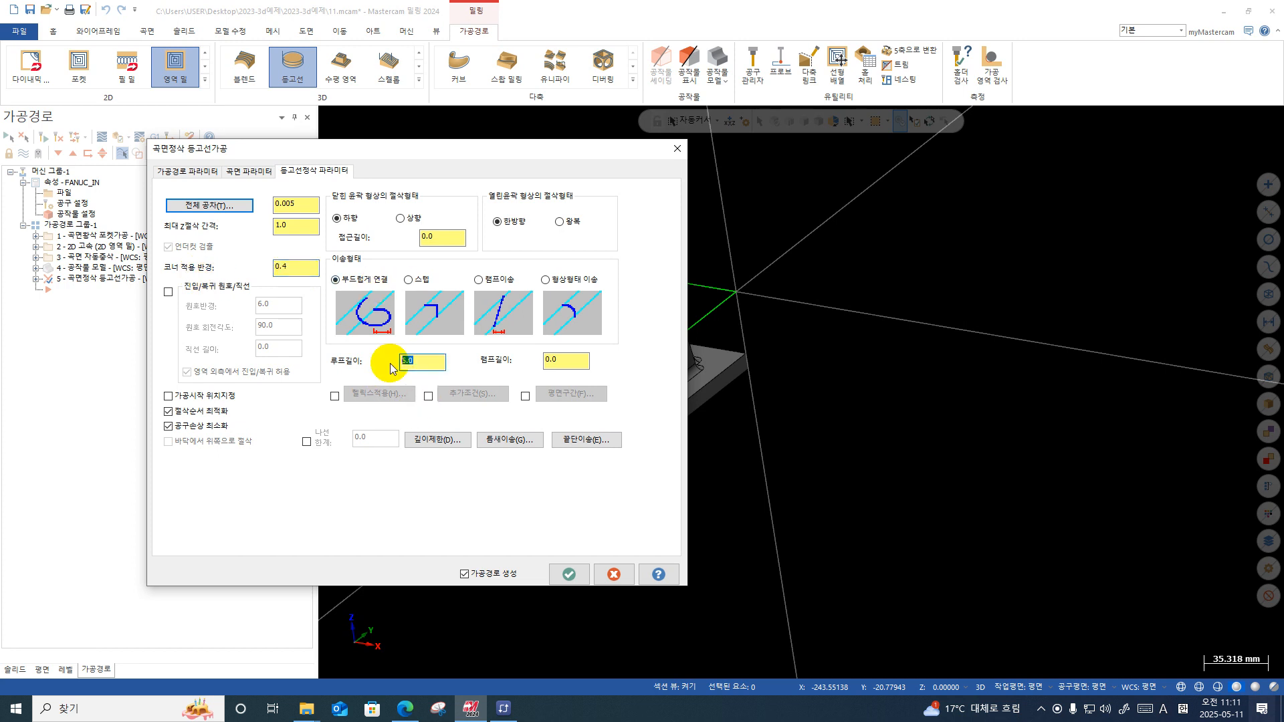
{"action": "type", "text": "4"}
{"action": "key", "text": "Return"}
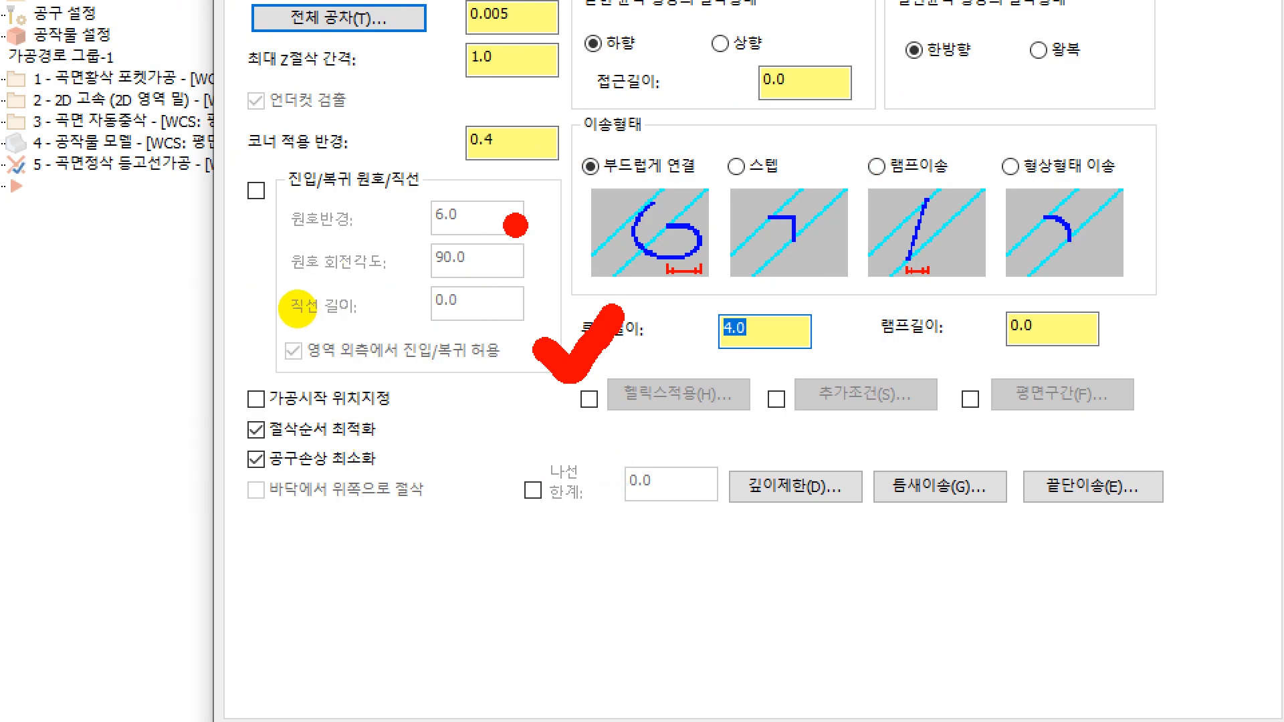
{"action": "mouse_move", "coordinate": [161, 137]}
{"action": "left_mouse_down"}
{"action": "mouse_move", "coordinate": [152, 237]}
{"action": "mouse_move", "coordinate": [256, 233]}
{"action": "left_mouse_up"}
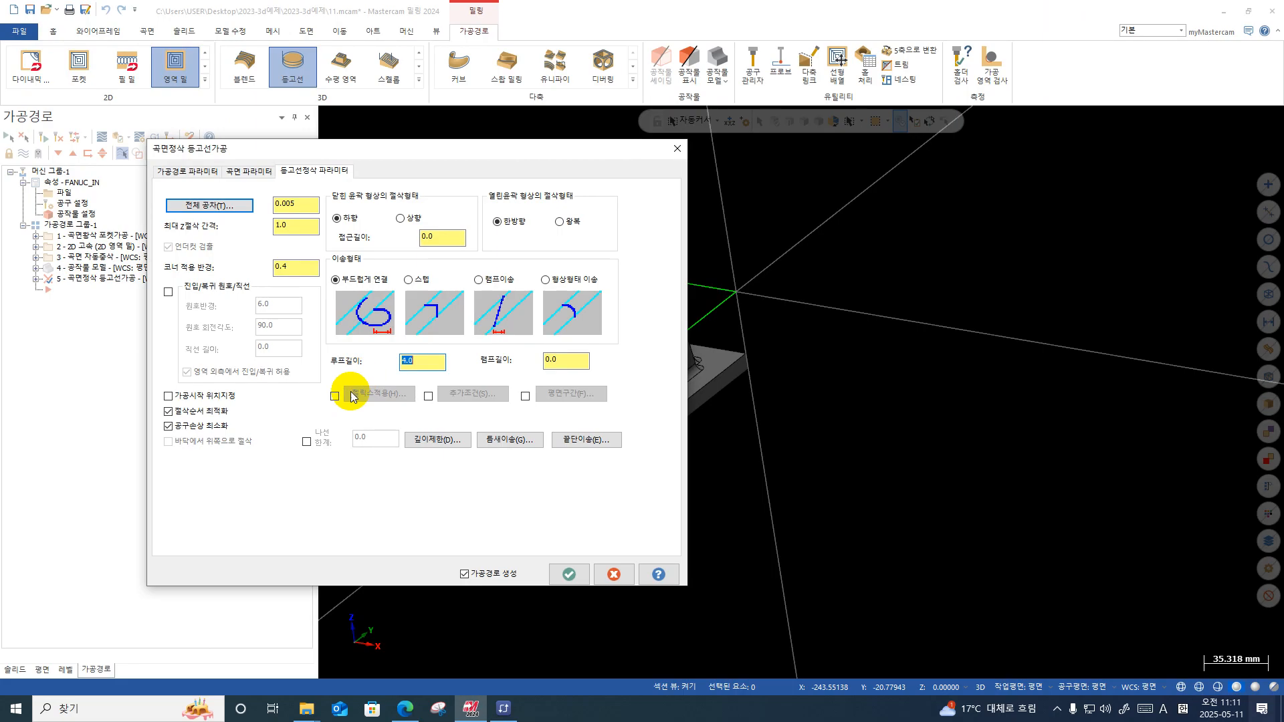
{"action": "left_click", "coordinate": [334, 395]}
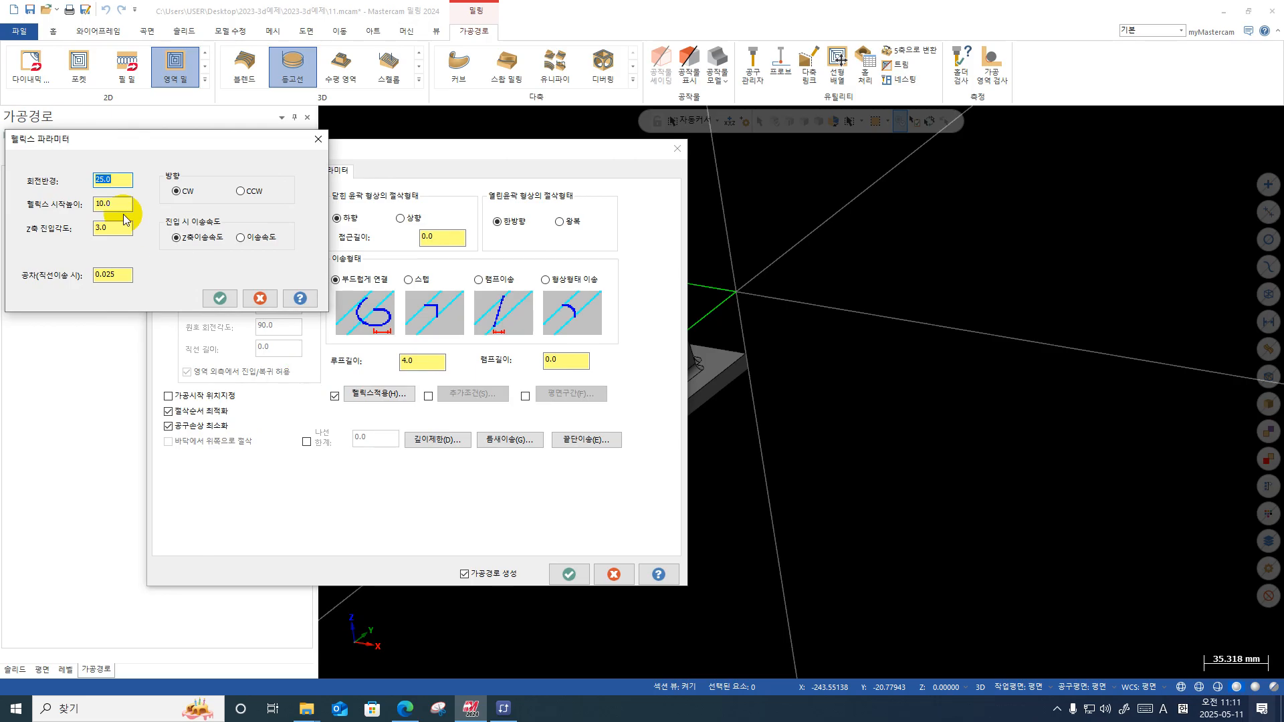
{"action": "left_click", "coordinate": [318, 139]}
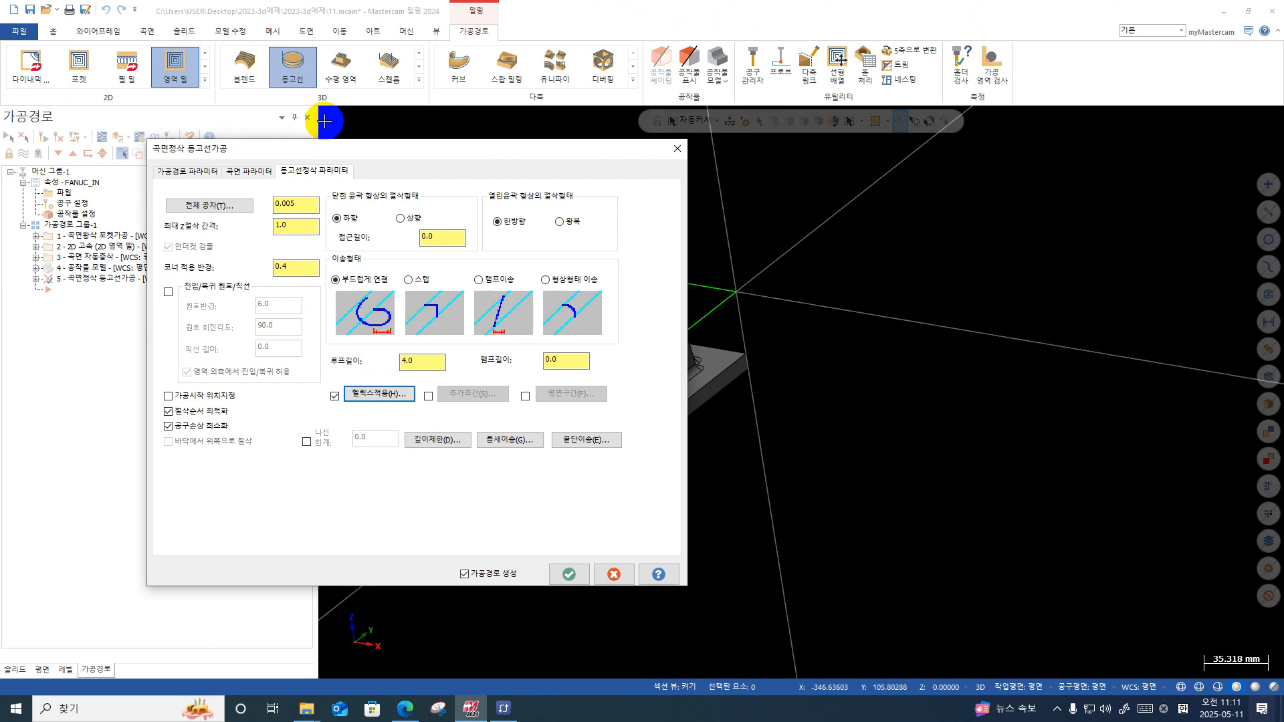
{"action": "left_click", "coordinate": [334, 396]}
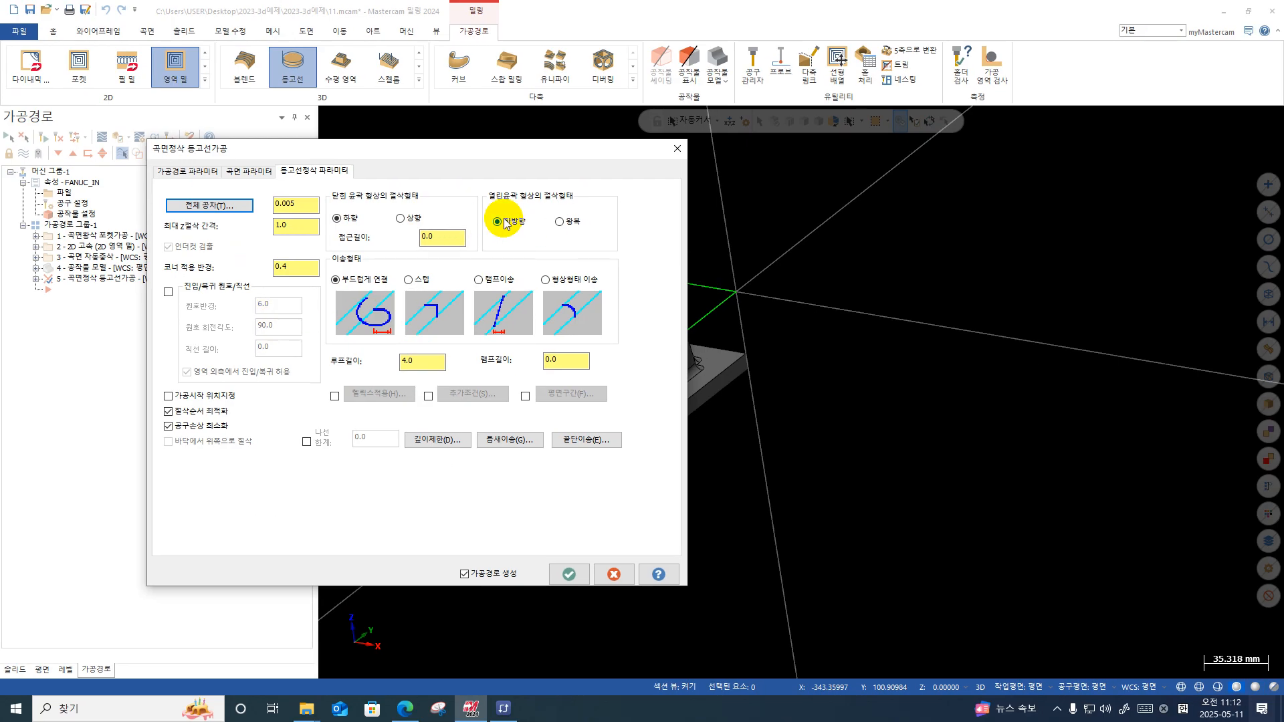
Step: Set the maximum Z stepdown to 0.5 and accept the parameters to generate the contour finish toolpath
{"action": "left_click", "coordinate": [247, 172]}
{"action": "left_click", "coordinate": [288, 174]}
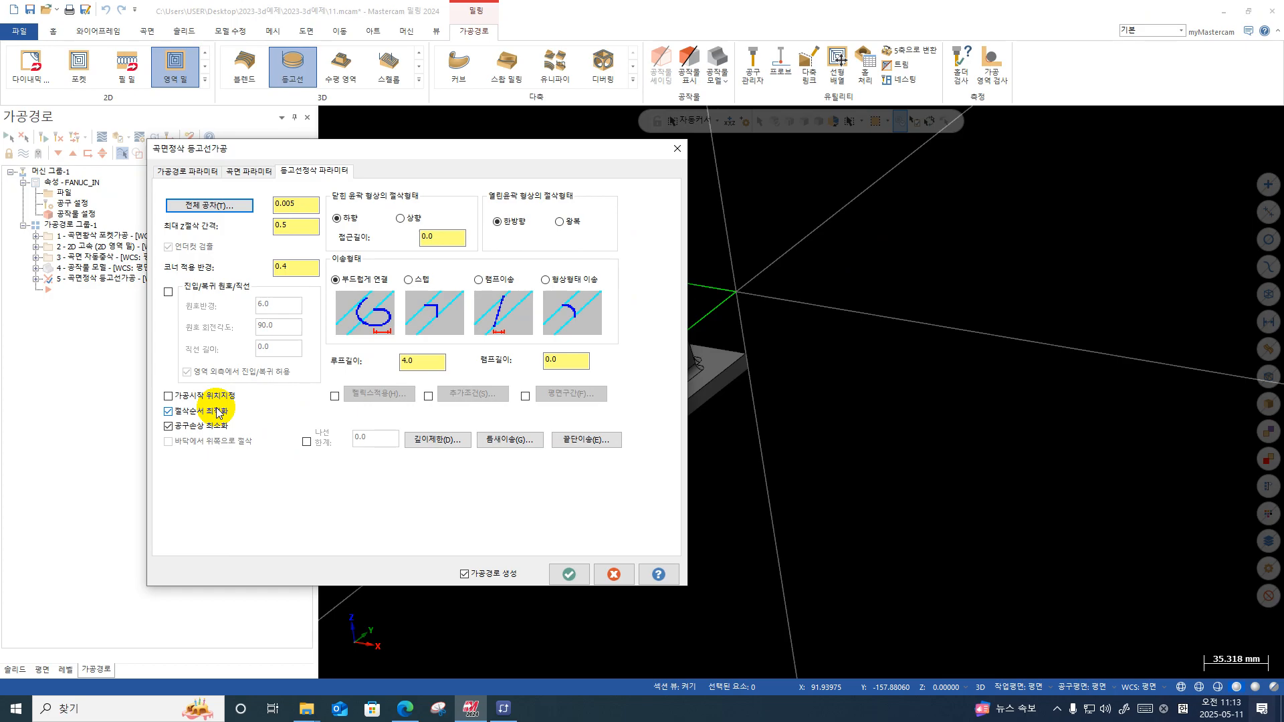
{"action": "left_click", "coordinate": [568, 574]}
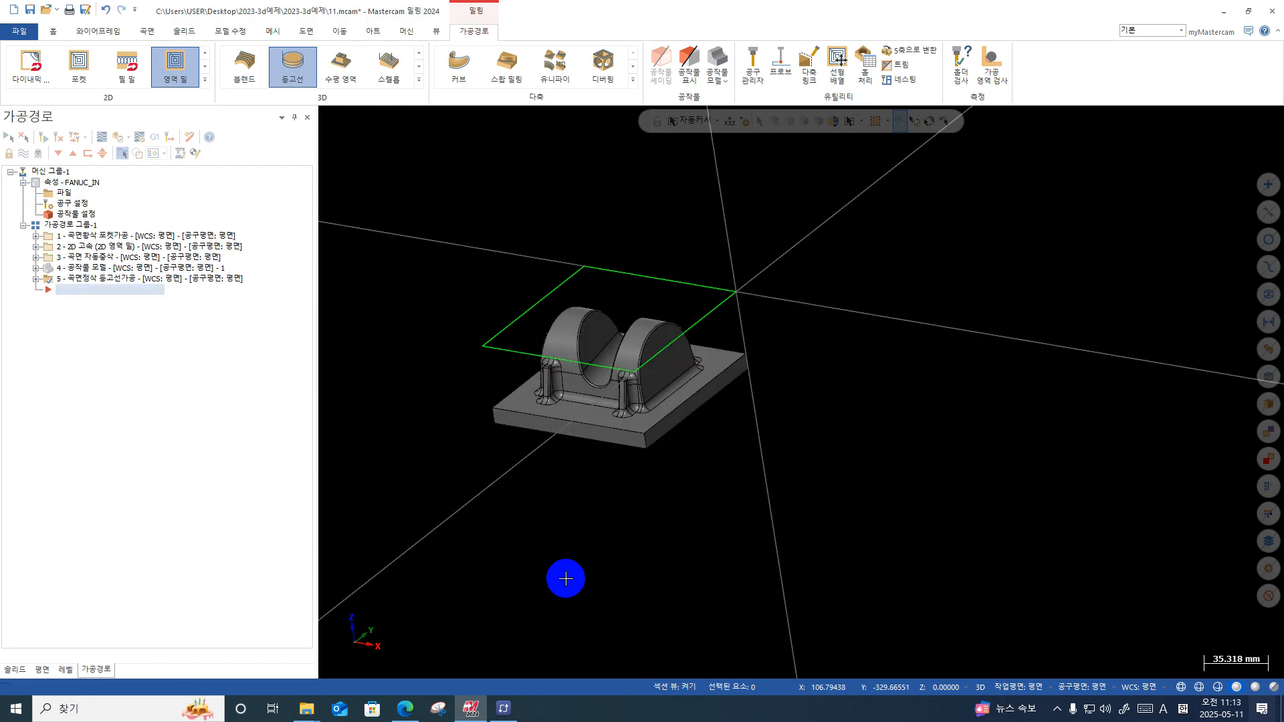
Step: Backplot the contour finish toolpath to check its passes over the part and close the backplot
{"action": "left_click", "coordinate": [100, 138]}
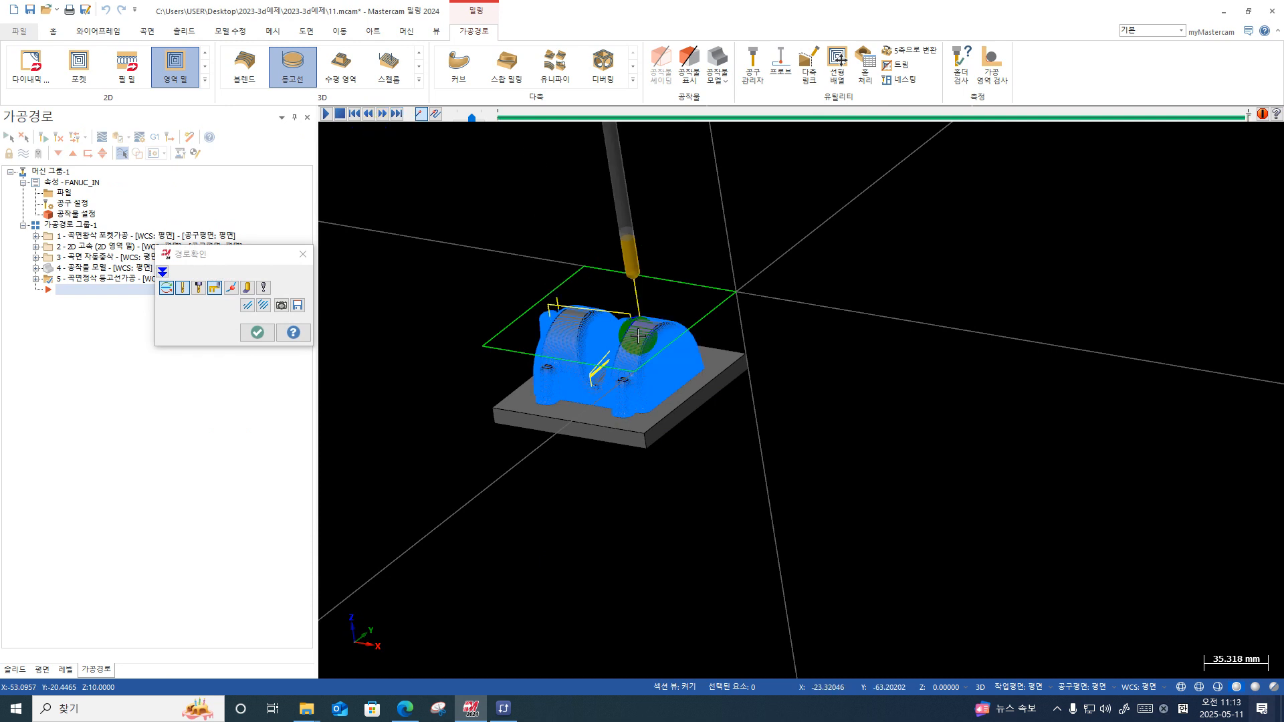
{"action": "scroll", "coordinate": [638, 336], "scroll_direction": "up", "scroll_amount": 4}
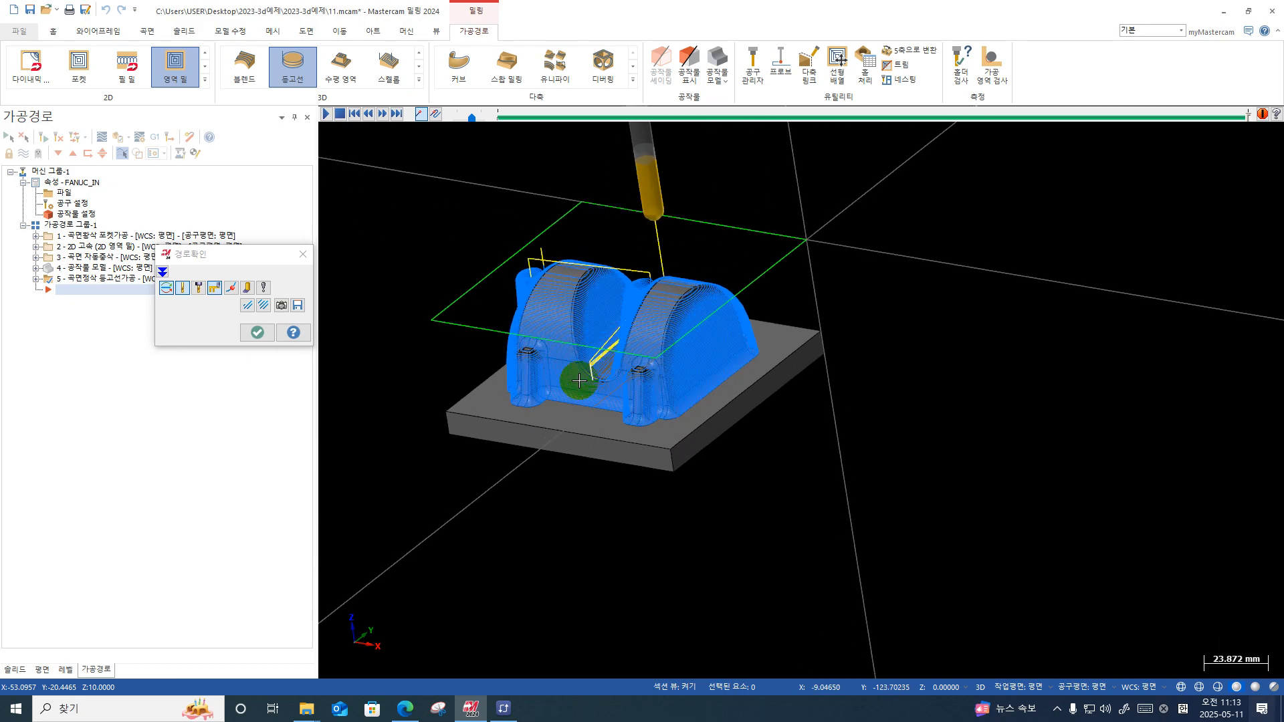
{"action": "left_click", "coordinate": [257, 332]}
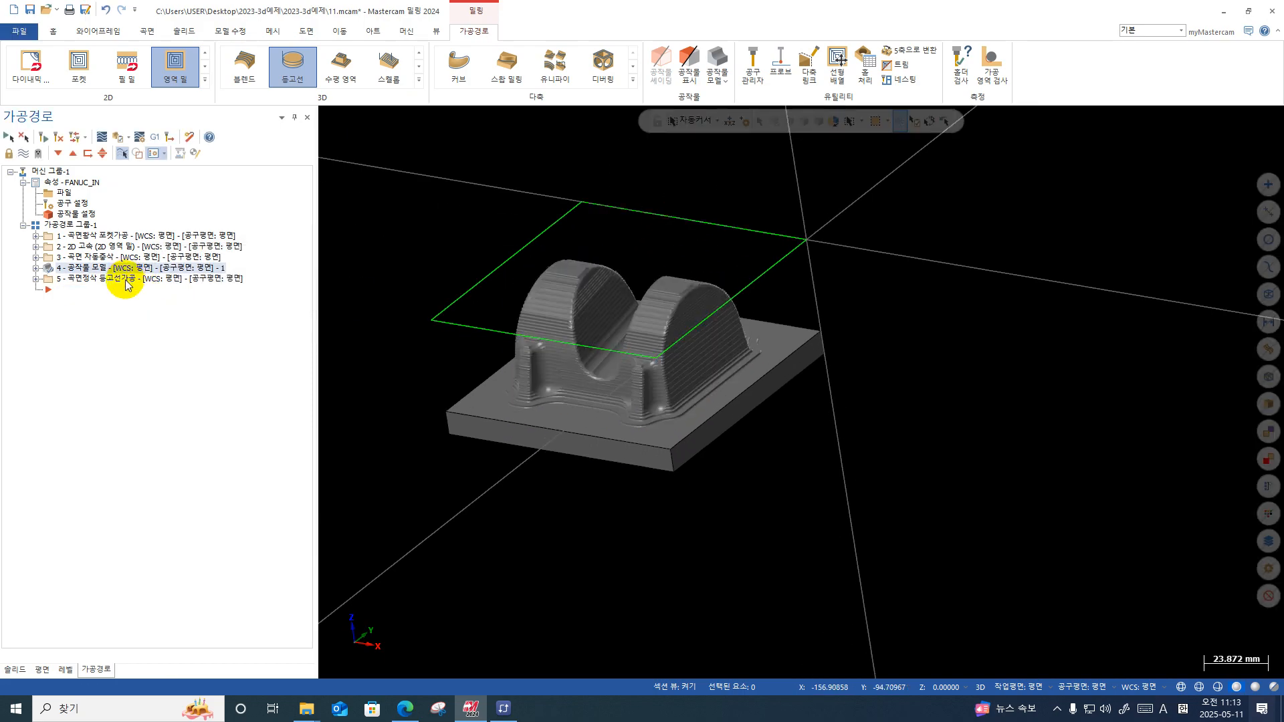
Step: Verify the contour finish operation in the simulator, playing the cutting at increased speed on the roughed stock model
{"action": "left_click", "coordinate": [120, 138]}
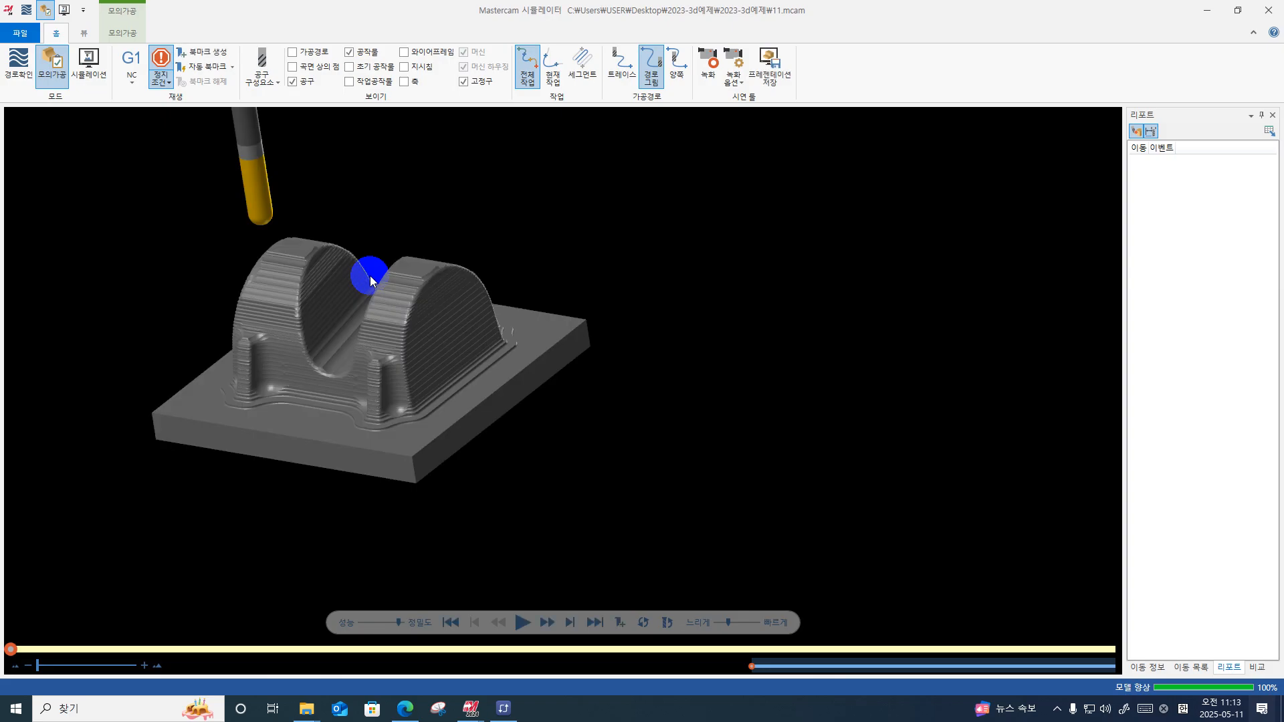
{"action": "left_click", "coordinate": [522, 622]}
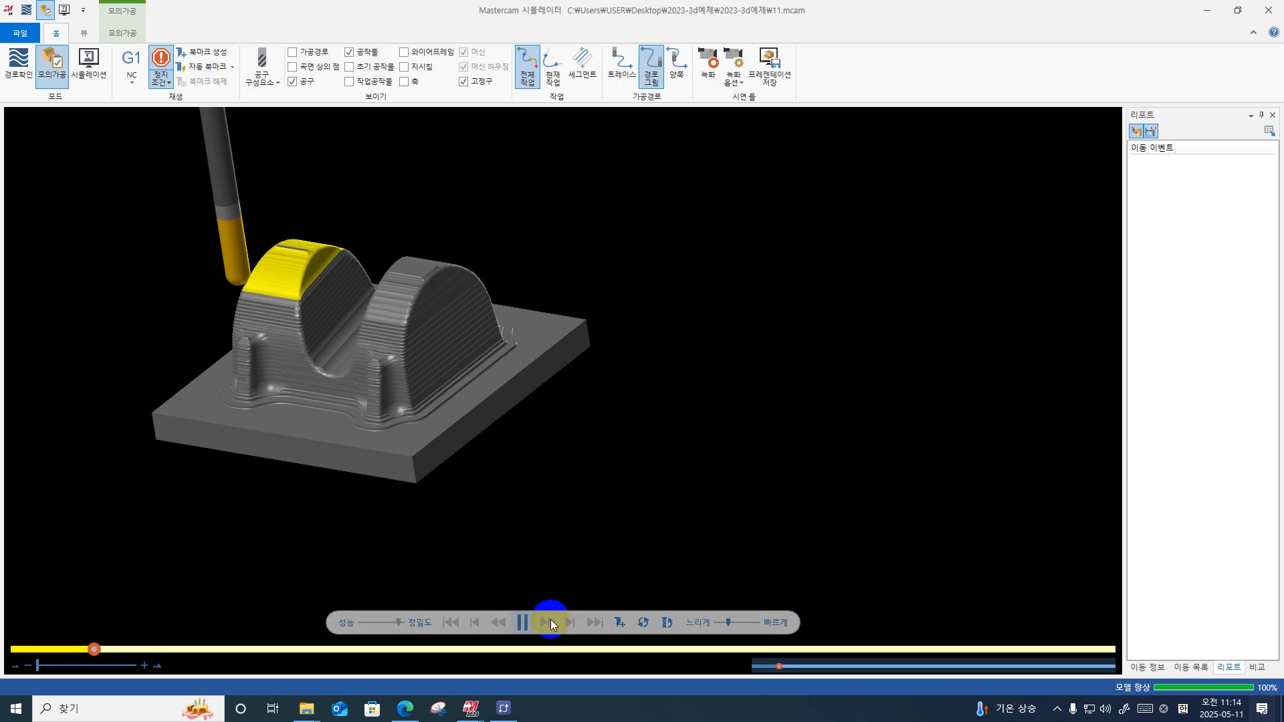
{"action": "left_click_drag", "start_coordinate": [732, 623], "coordinate": [745, 623]}
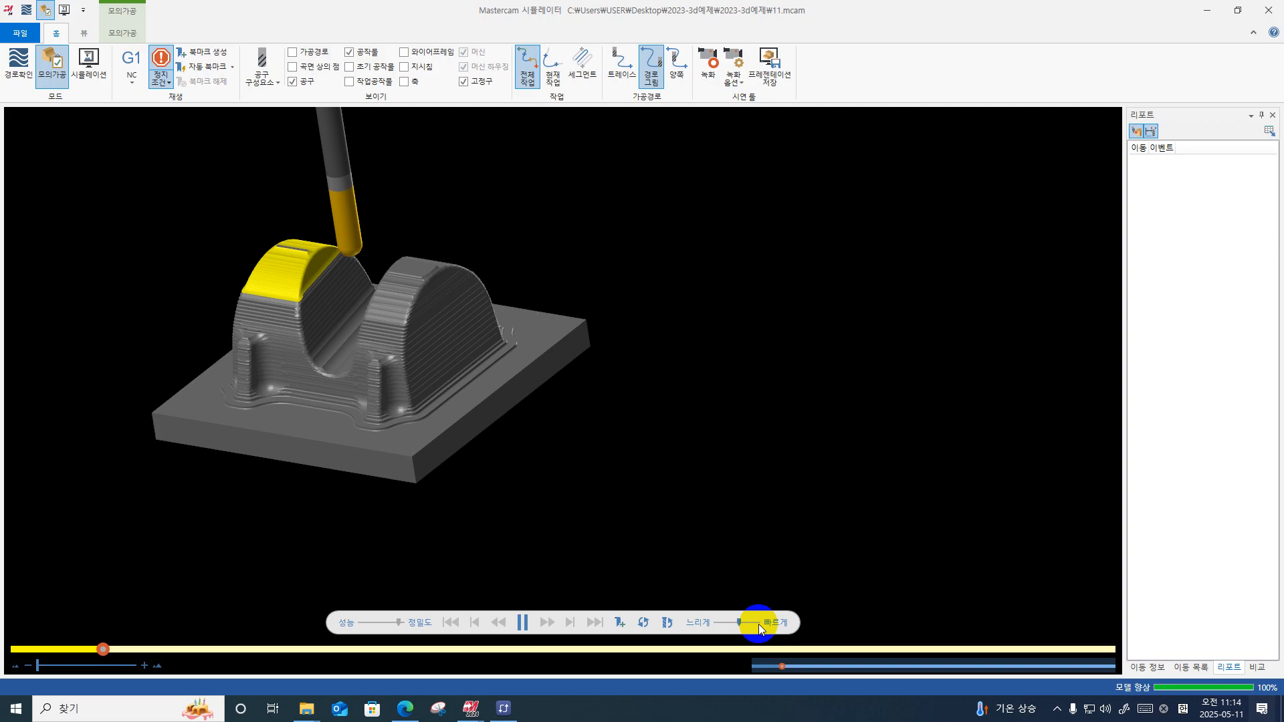
{"action": "left_click", "coordinate": [750, 628]}
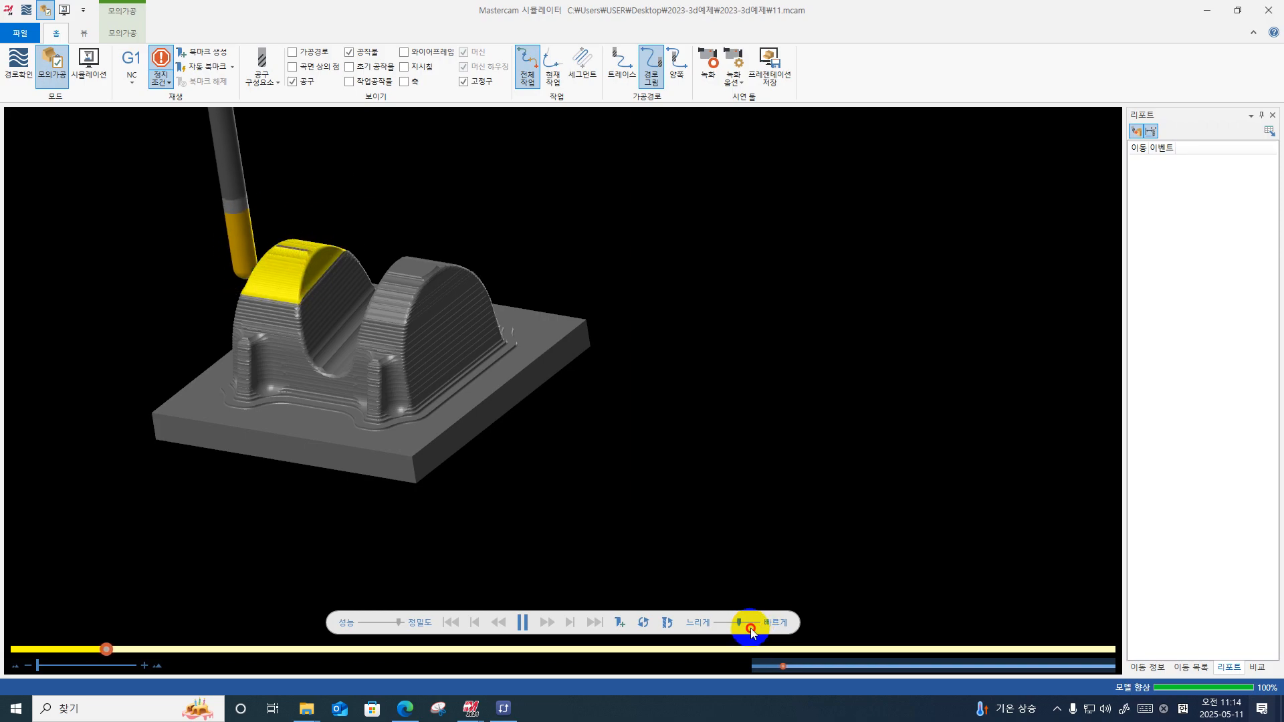
{"action": "left_click_drag", "start_coordinate": [752, 632], "coordinate": [761, 624]}
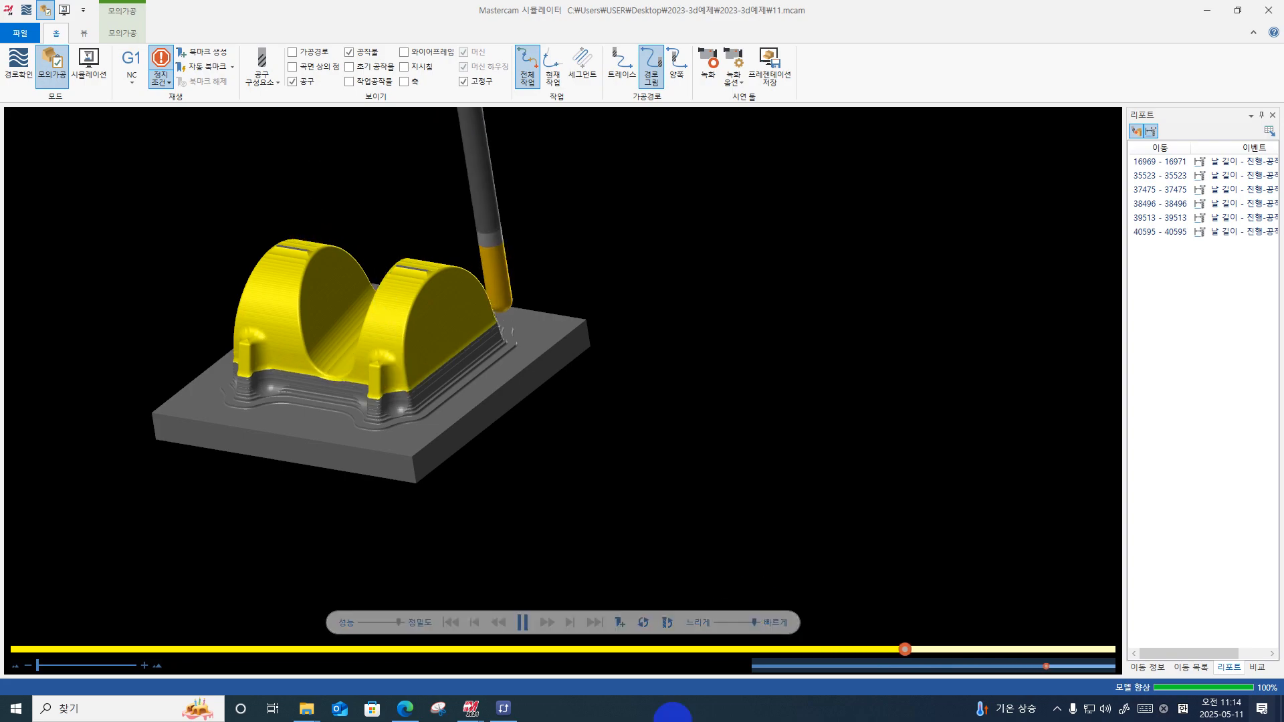
Step: Examine the simulated part close up from several angles, checking the finished arches, ribs and base fillets
{"action": "scroll", "coordinate": [330, 367], "scroll_direction": "up", "scroll_amount": 5}
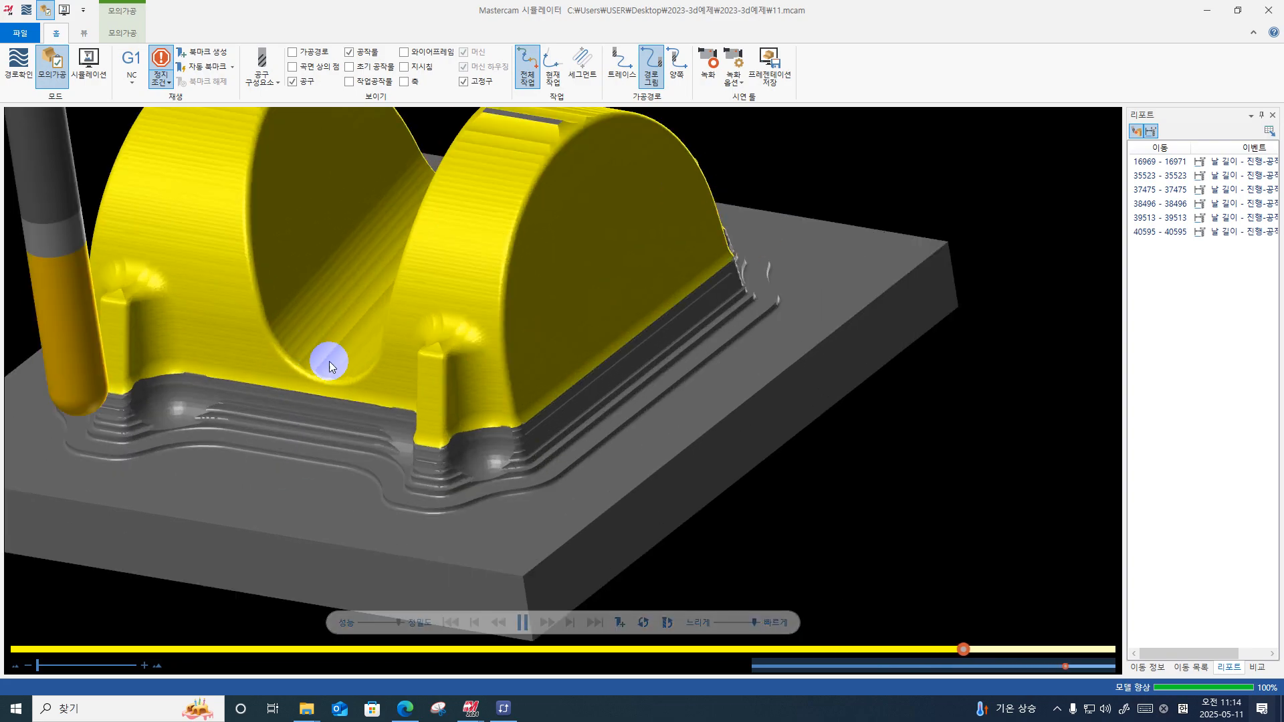
{"action": "middle_click_drag", "start_coordinate": [329, 366], "coordinate": [347, 342]}
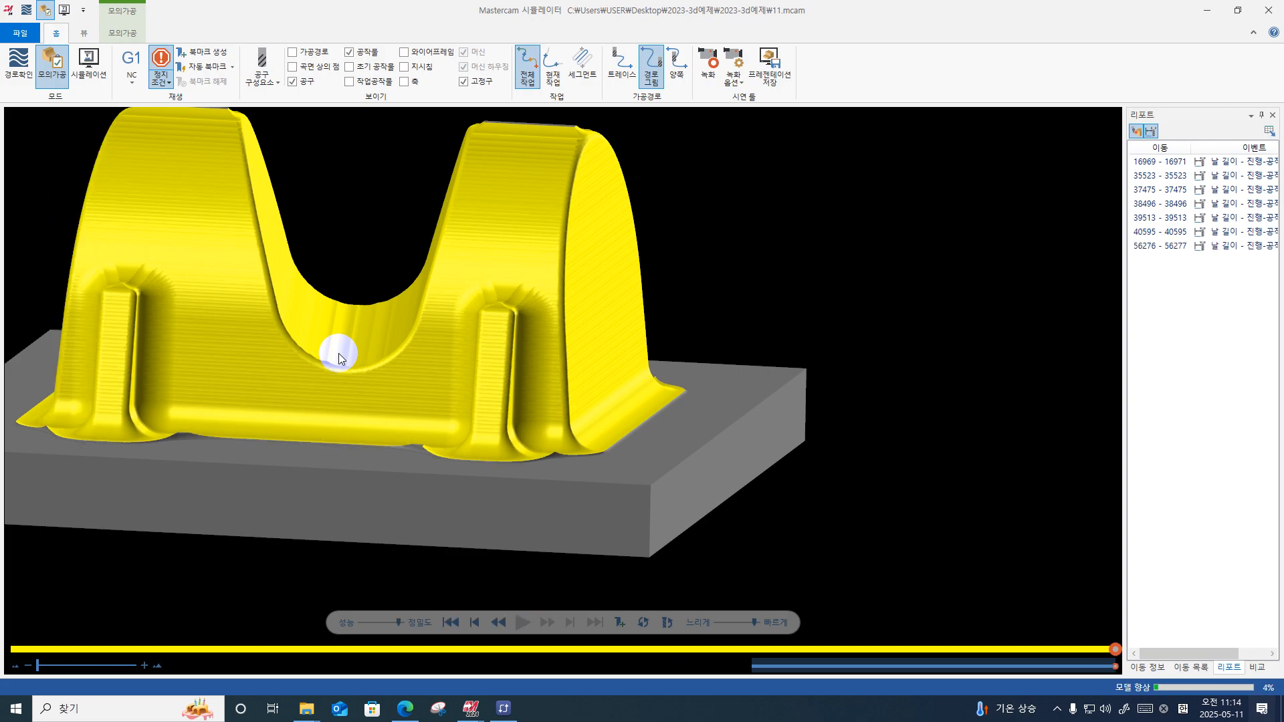
{"action": "middle_click_drag", "start_coordinate": [616, 463], "coordinate": [579, 258]}
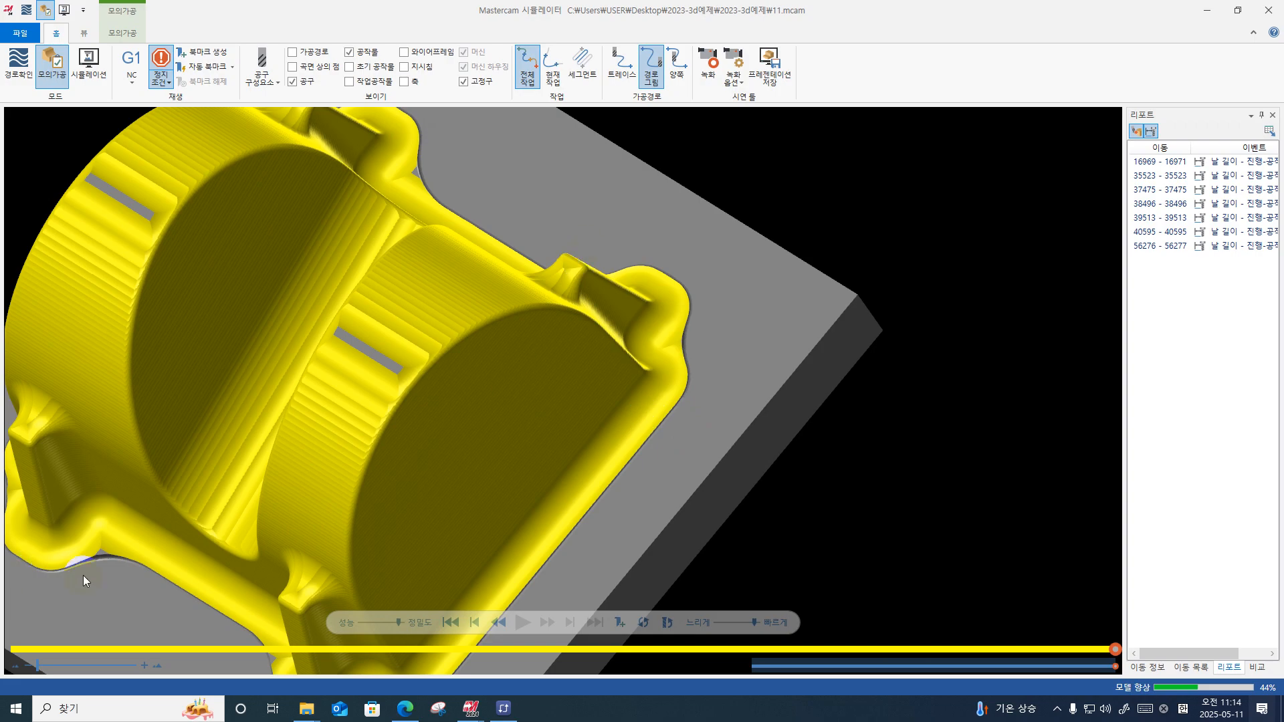
{"action": "scroll", "coordinate": [82, 575], "scroll_direction": "up", "scroll_amount": 1}
{"action": "middle_click_drag", "start_coordinate": [83, 575], "coordinate": [416, 338]}
{"action": "scroll", "coordinate": [416, 339], "scroll_direction": "down", "scroll_amount": 2}
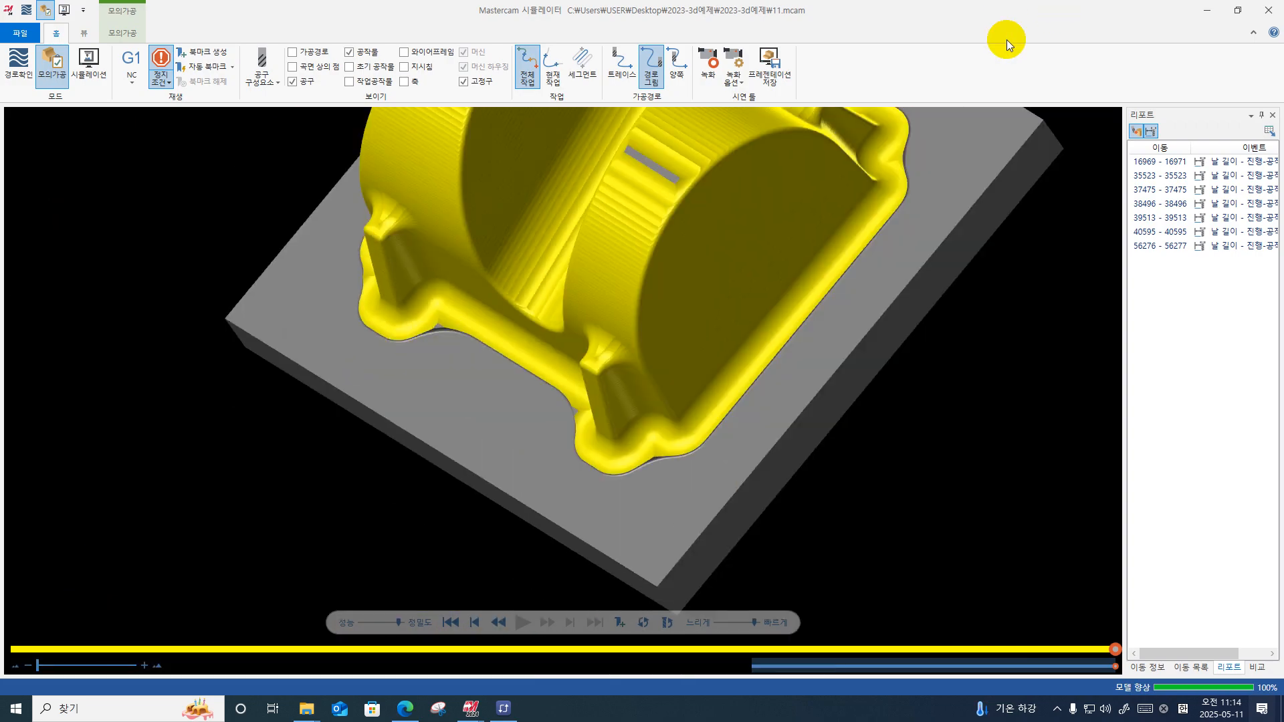
{"action": "middle_click_drag", "start_coordinate": [475, 214], "coordinate": [490, 209]}
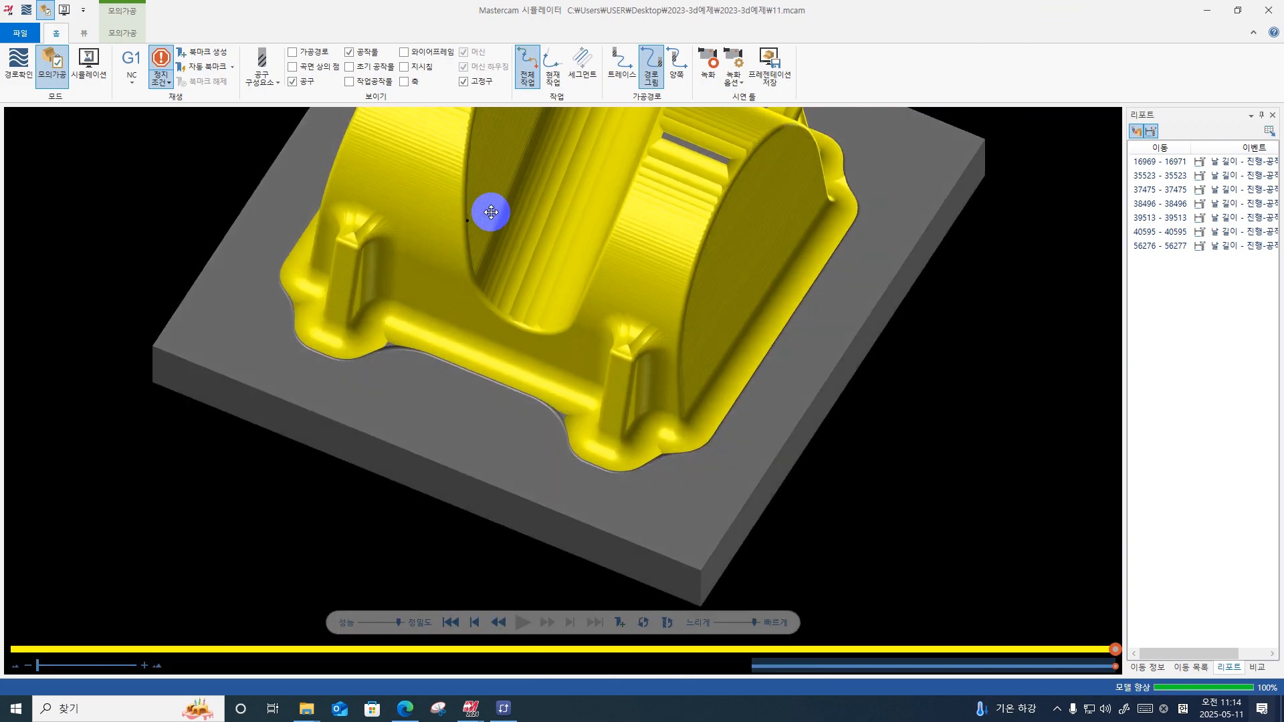
Step: Close the simulator and start a second stock model that uses stock model 1 as its initial stock shape
{"action": "left_click", "coordinate": [1265, 14]}
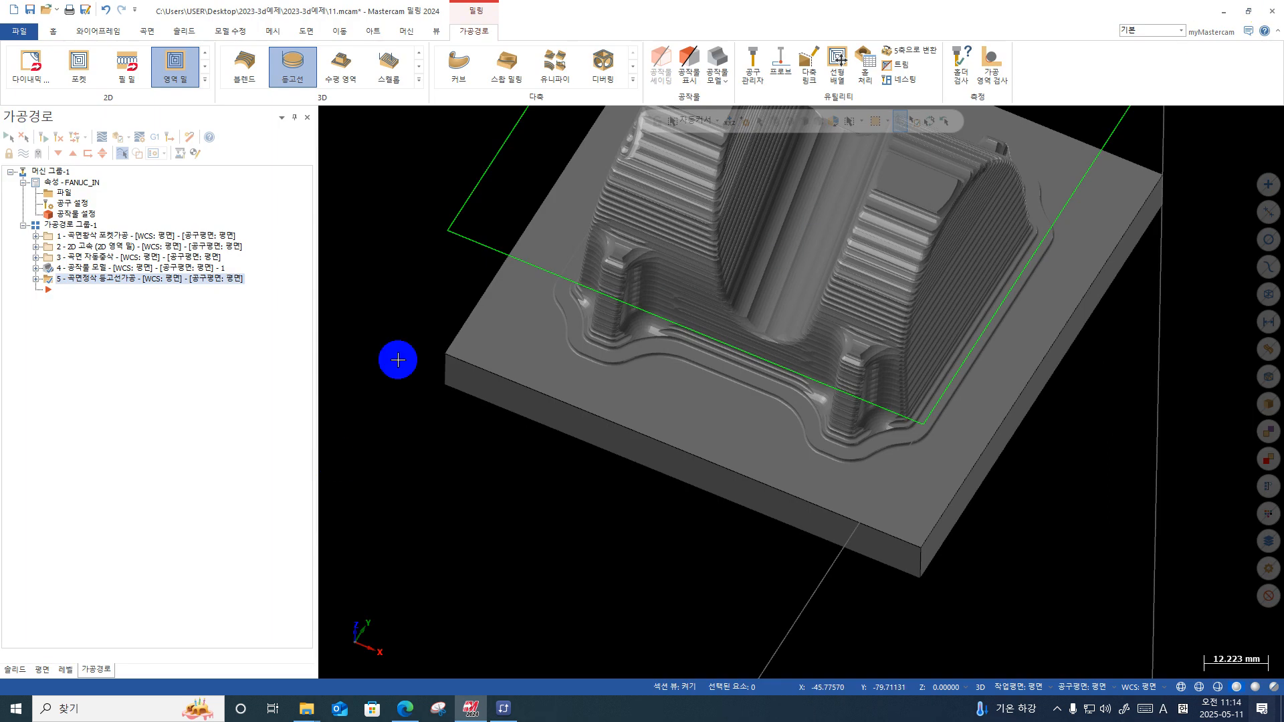
{"action": "scroll", "coordinate": [398, 360], "scroll_direction": "down", "scroll_amount": 1}
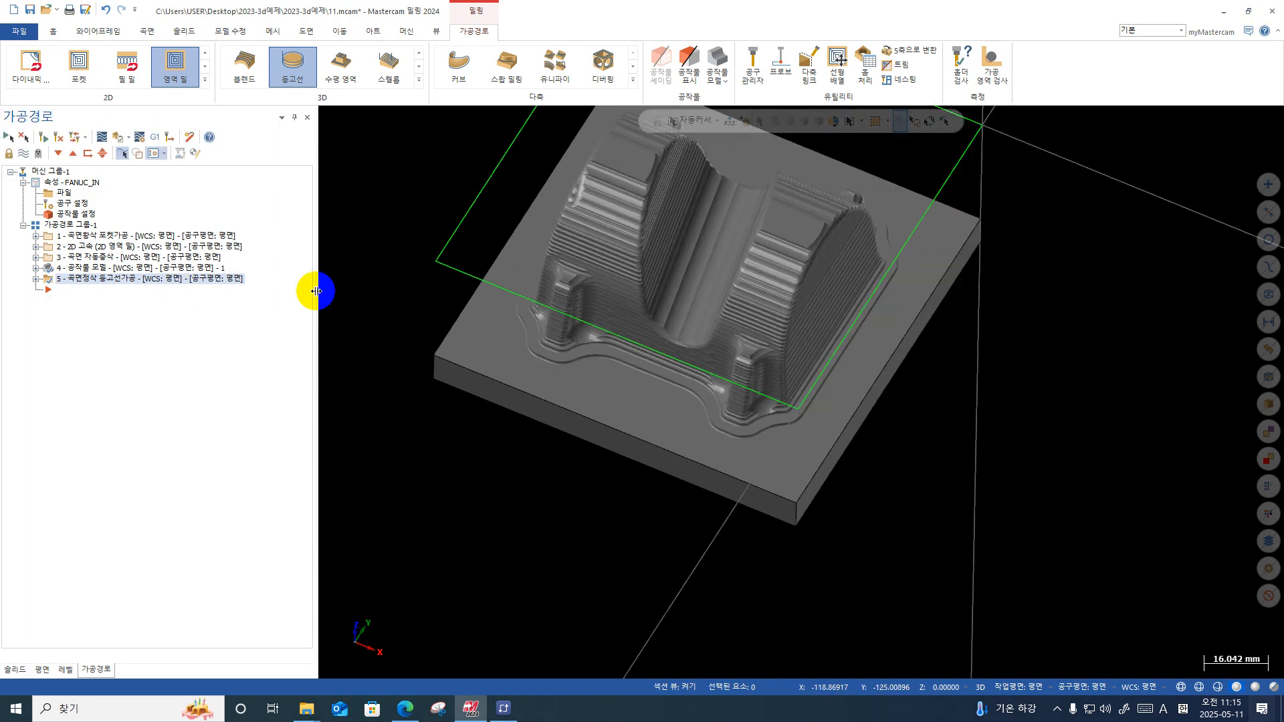
{"action": "left_click", "coordinate": [79, 280]}
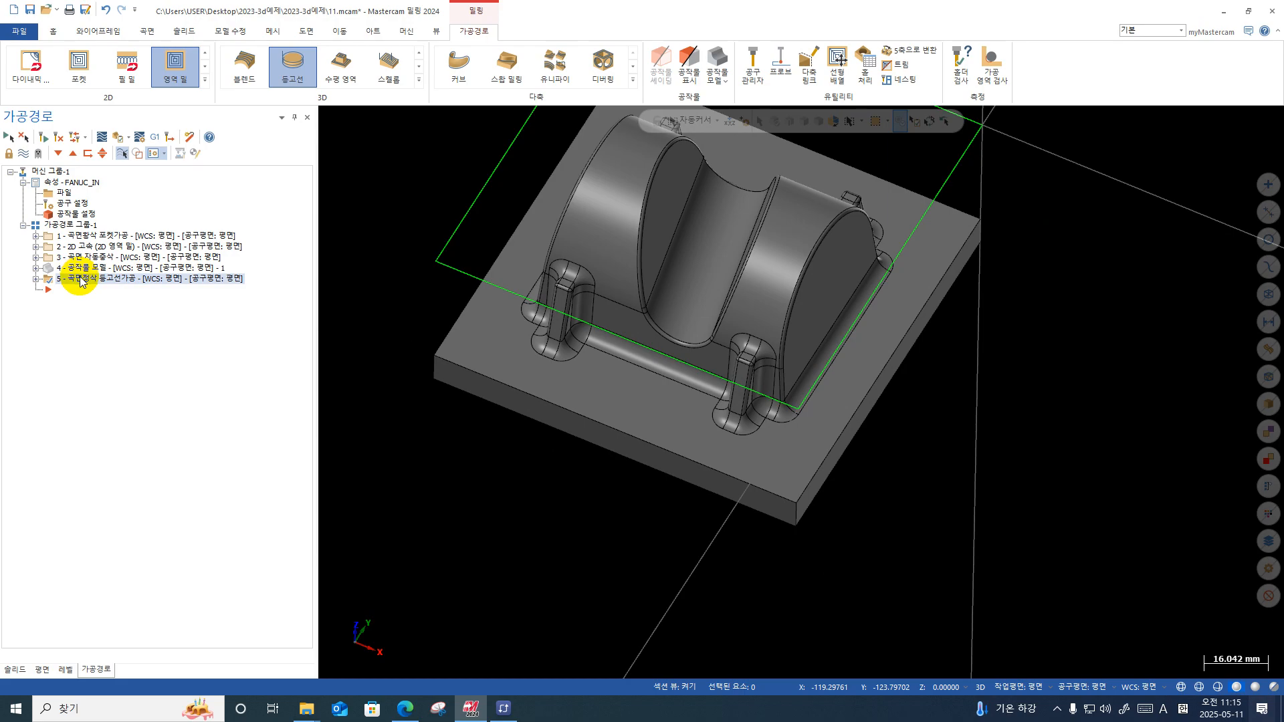
{"action": "left_click", "coordinate": [716, 61]}
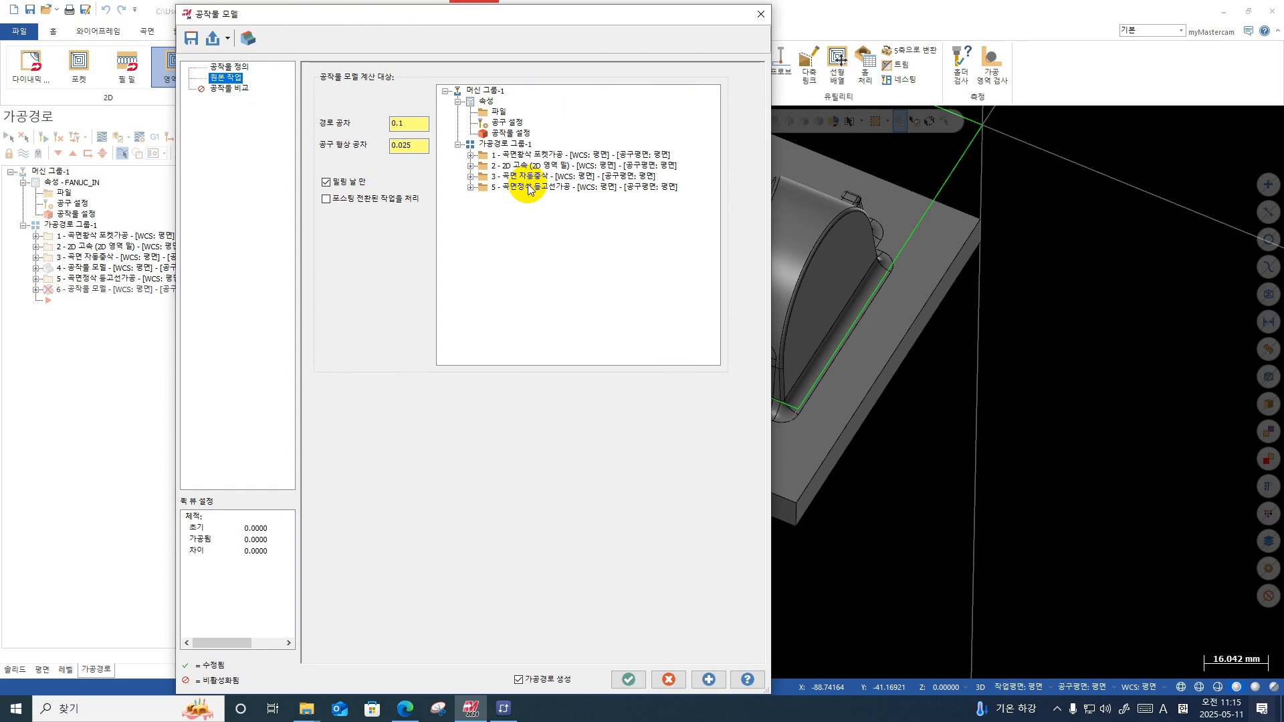
{"action": "left_click", "coordinate": [229, 67]}
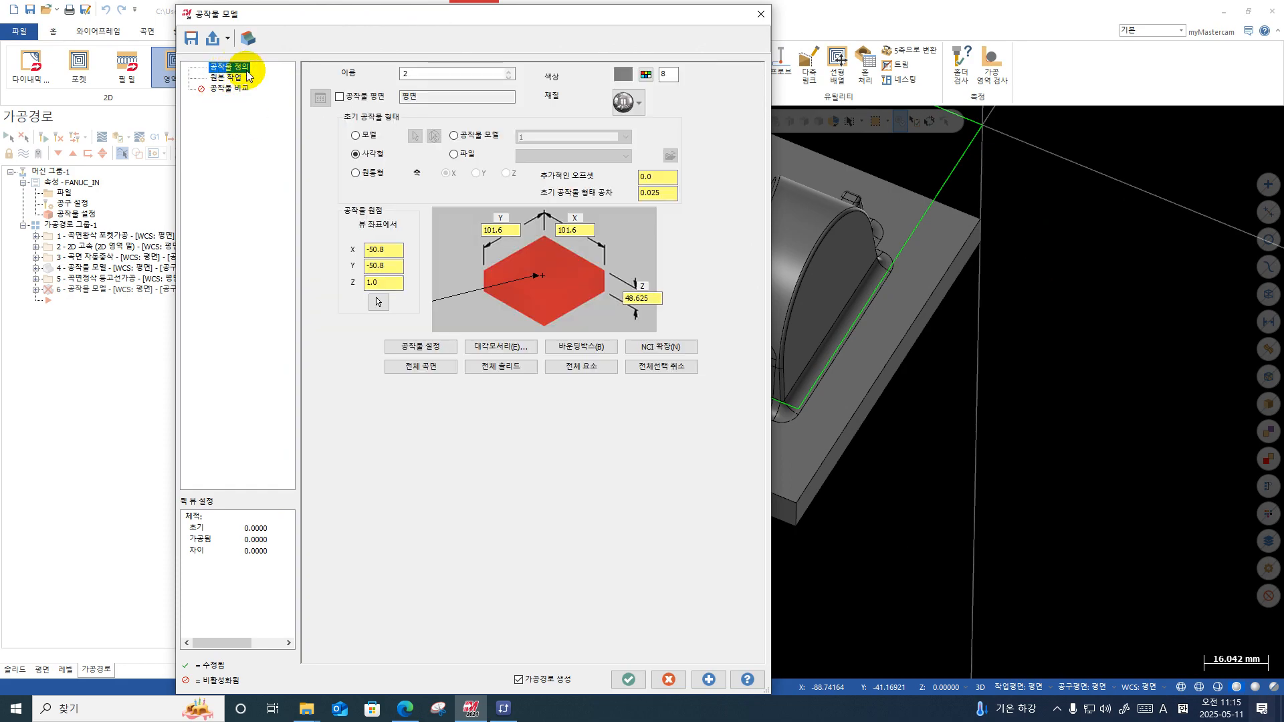
{"action": "left_click", "coordinate": [480, 139]}
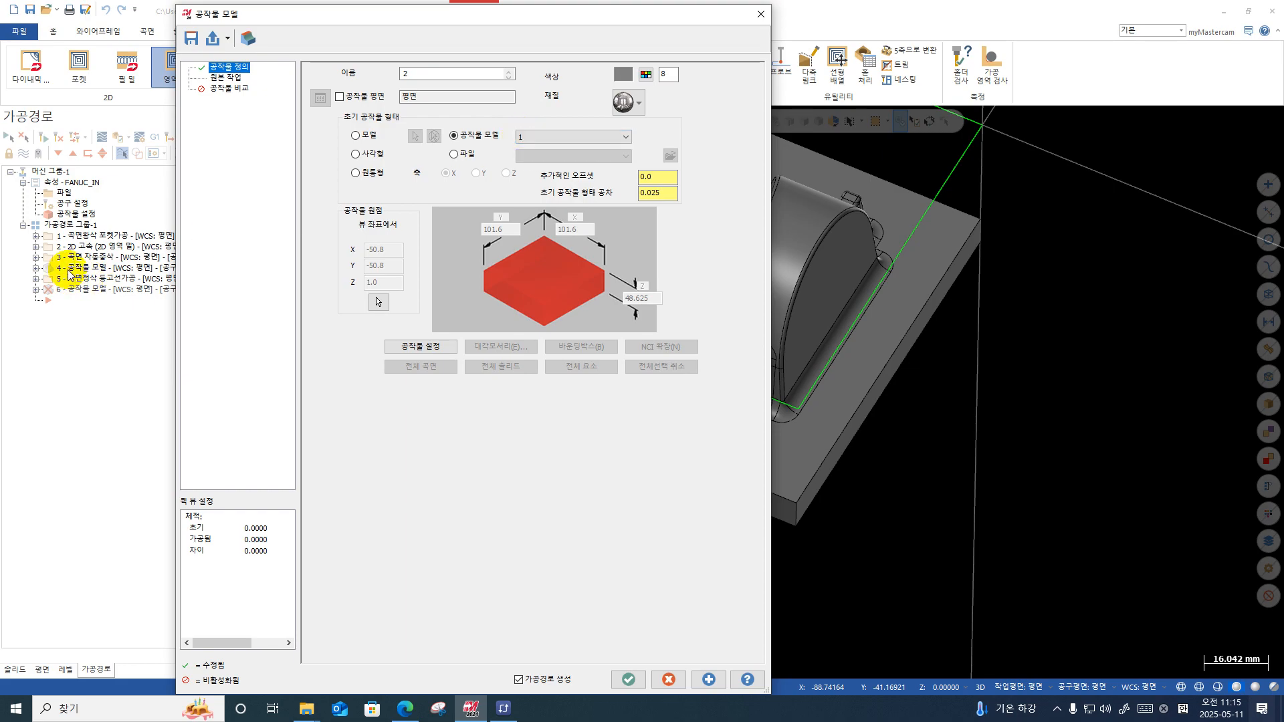
Step: Choose the surface finish contour as the stock model's source operation and accept to generate it
{"action": "left_click", "coordinate": [226, 78]}
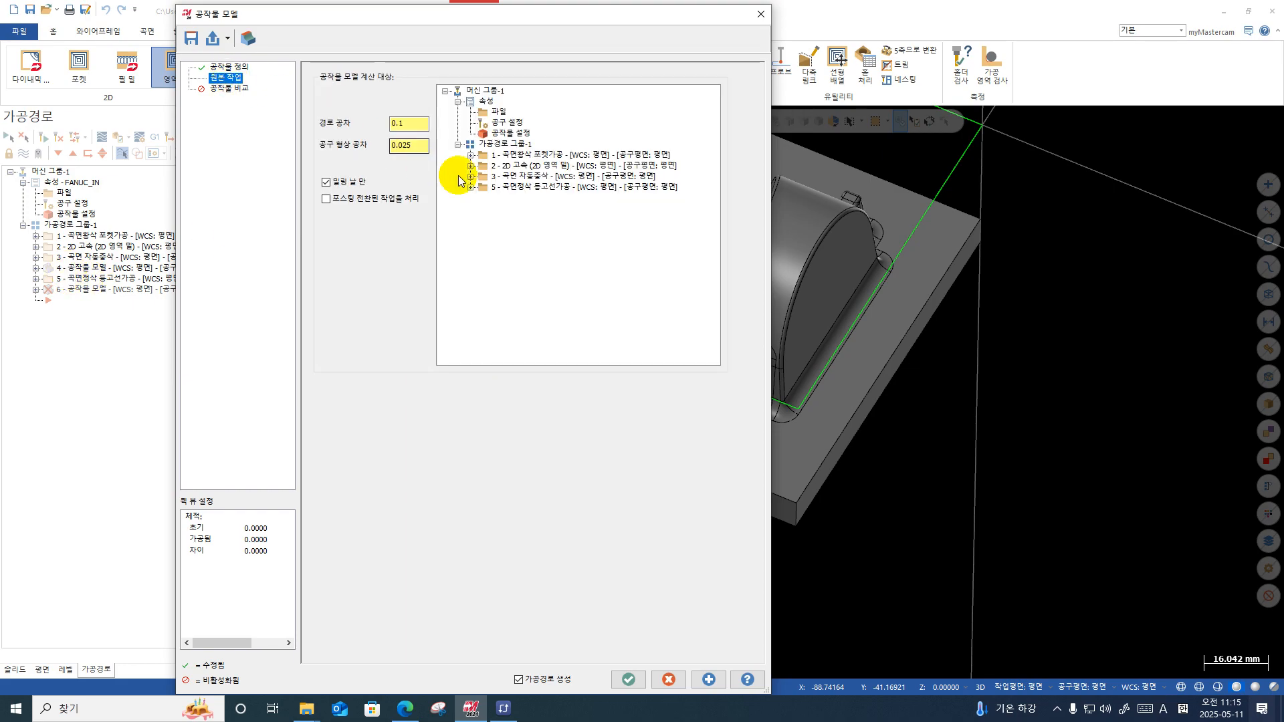
{"action": "left_click", "coordinate": [503, 188]}
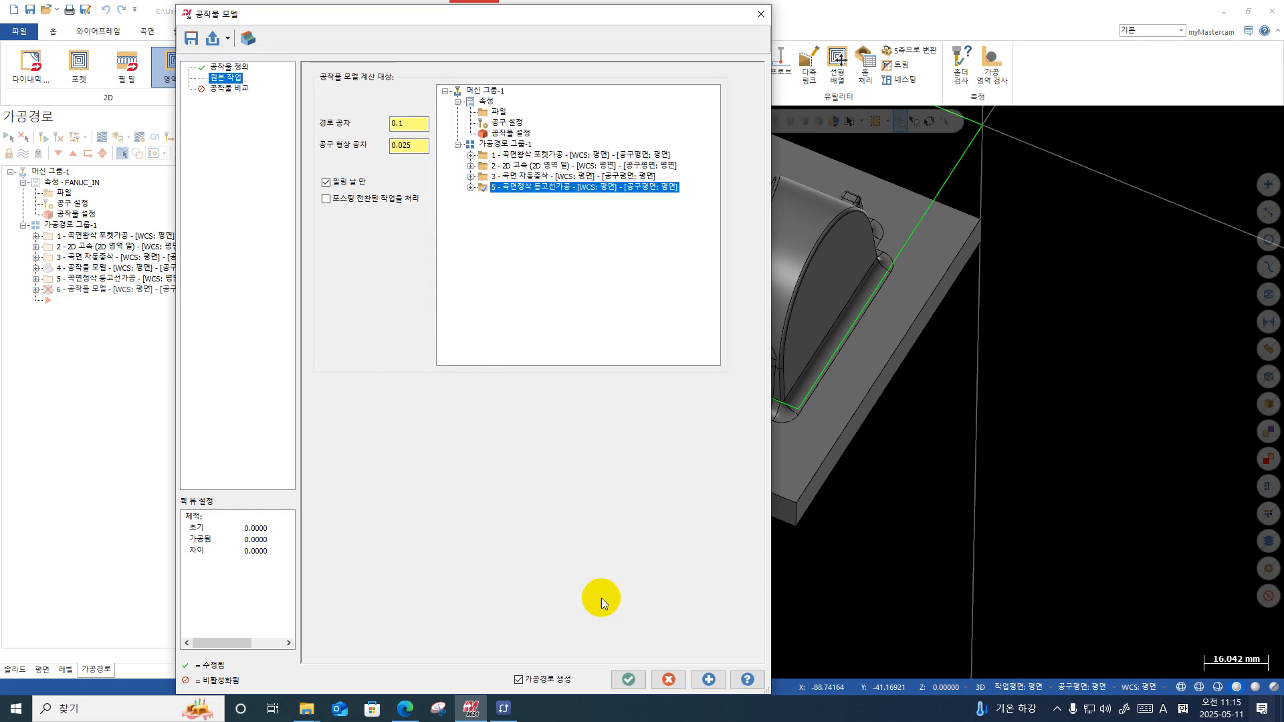
{"action": "left_click", "coordinate": [631, 681]}
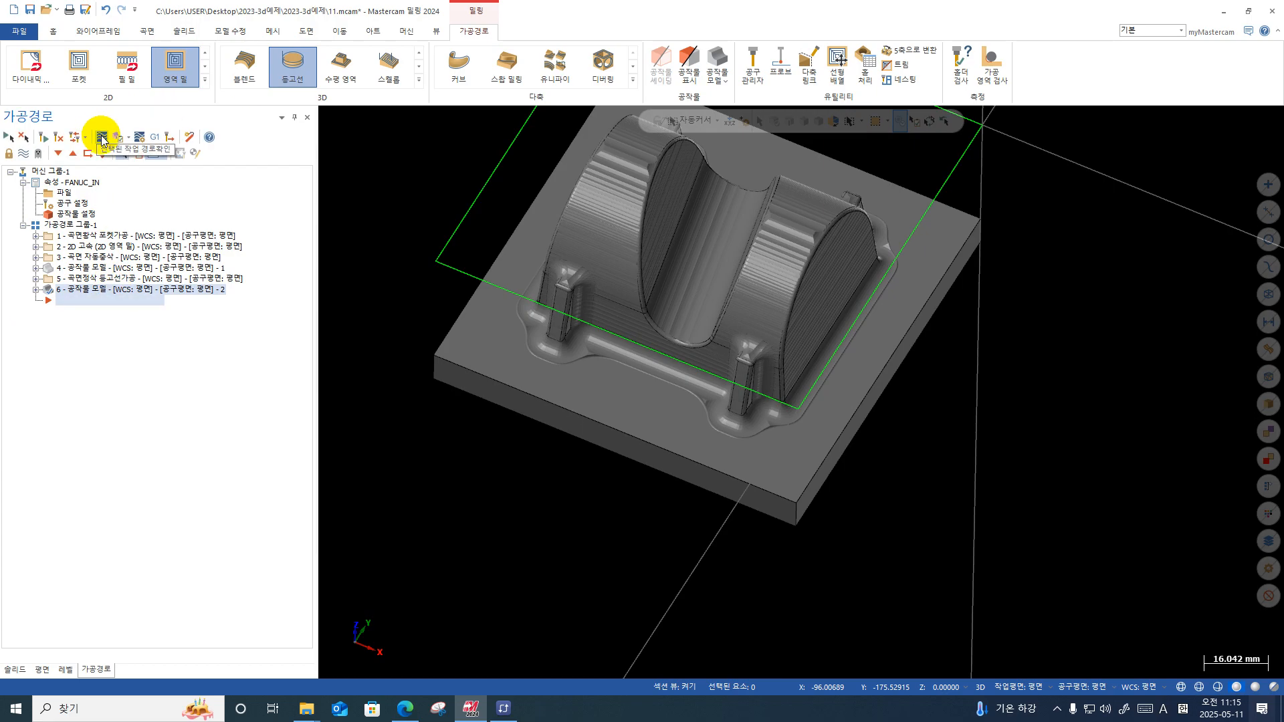
Step: Open the backplot of the surface finish contour operation and close it again
{"action": "left_click", "coordinate": [87, 278]}
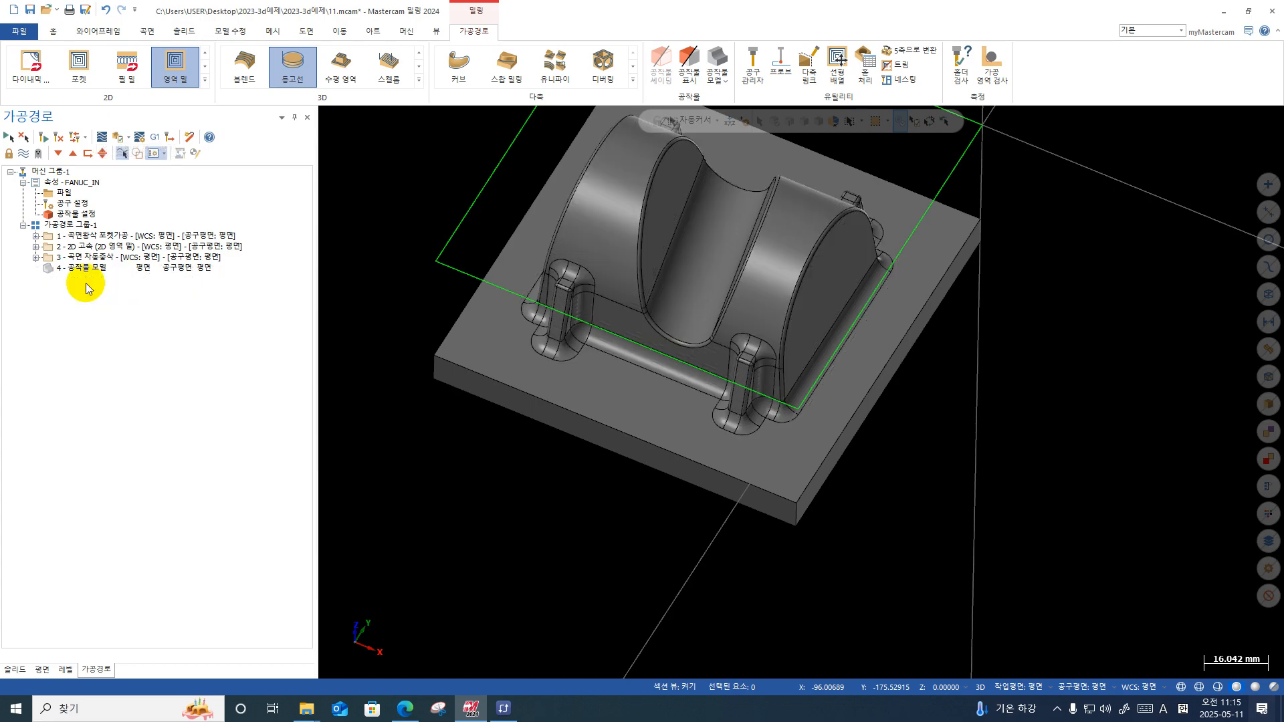
{"action": "left_click", "coordinate": [101, 141]}
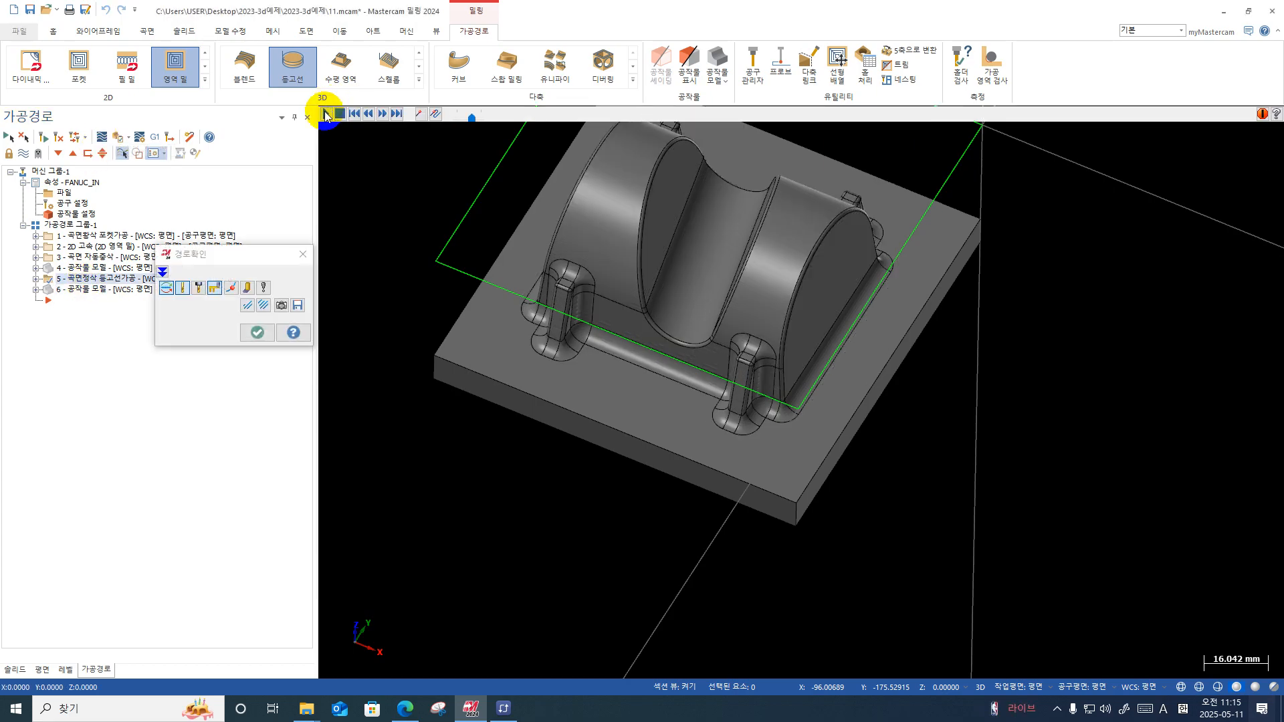
{"action": "left_click", "coordinate": [434, 115]}
{"action": "left_click", "coordinate": [306, 254]}
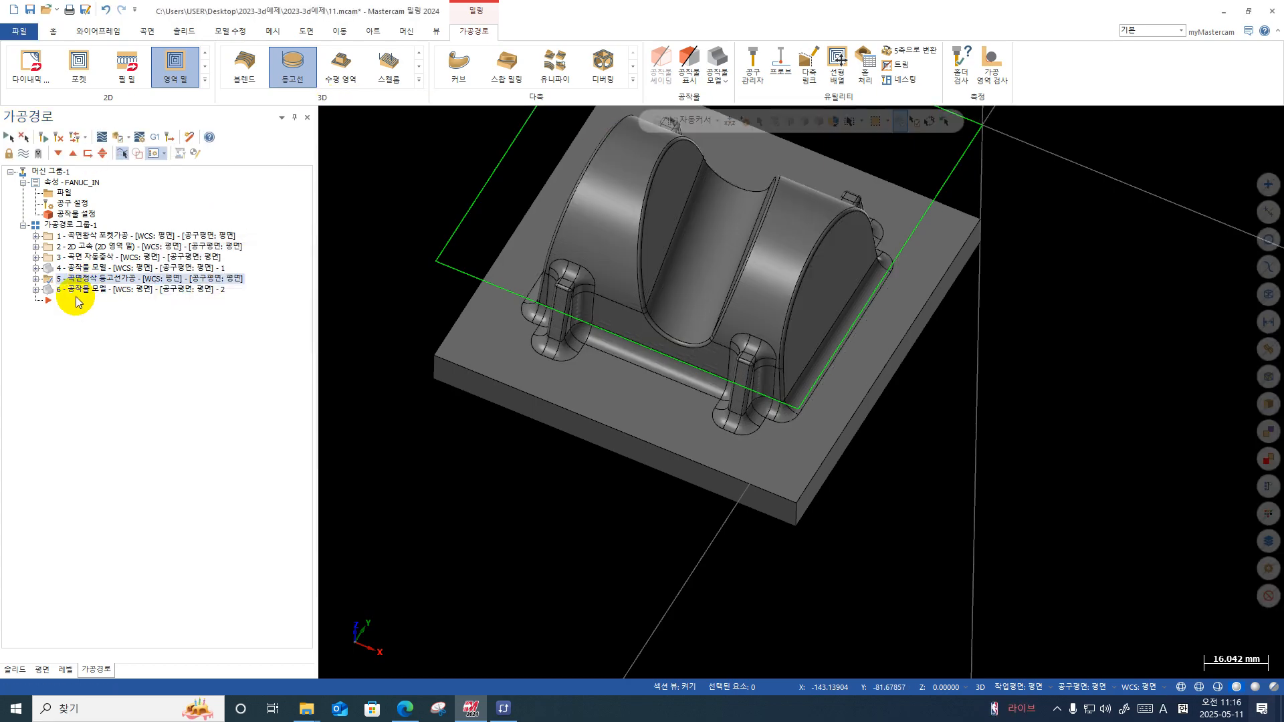
Step: Display stock model 2 and examine the remaining material along the base fillets and around the rib corners
{"action": "left_click", "coordinate": [76, 292]}
{"action": "scroll", "coordinate": [551, 378], "scroll_direction": "up", "scroll_amount": 2}
{"action": "mouse_move", "coordinate": [575, 339]}
{"action": "middle_mouse_down"}
{"action": "mouse_move", "coordinate": [501, 327]}
{"action": "mouse_move", "coordinate": [481, 310]}
{"action": "mouse_move", "coordinate": [622, 315]}
{"action": "middle_mouse_up"}
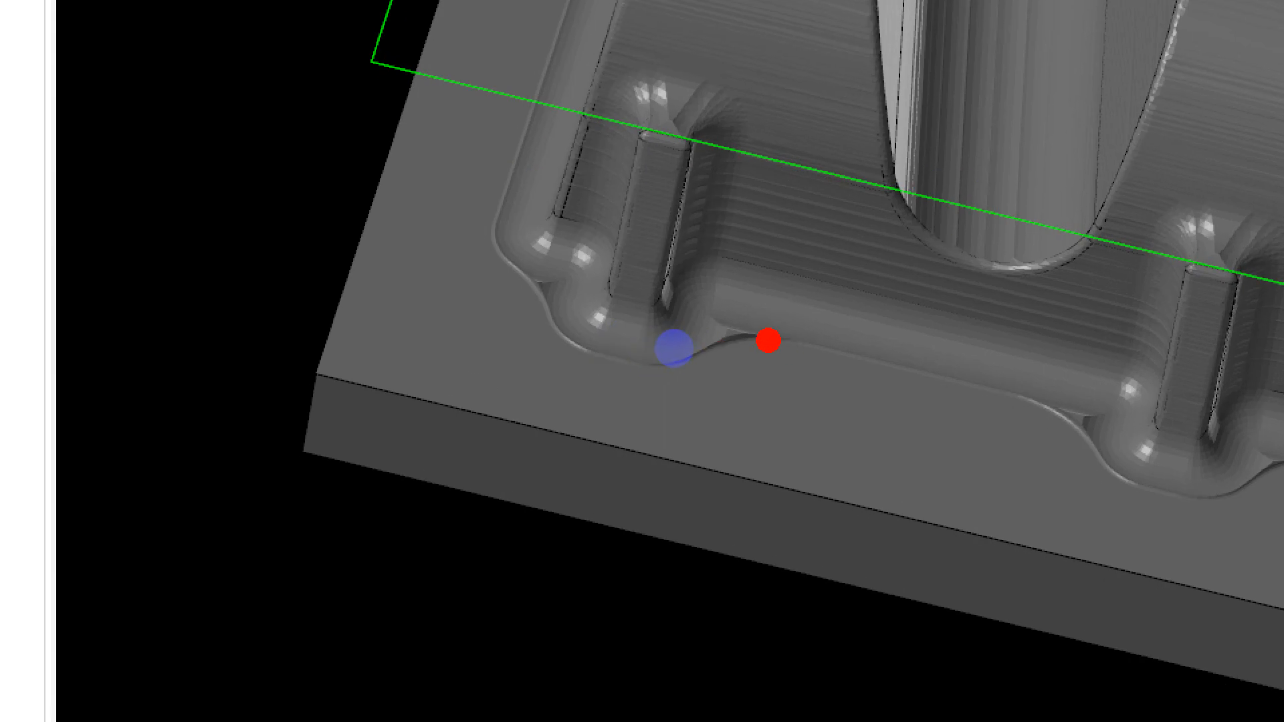
{"action": "left_click_drag", "start_coordinate": [450, 272], "coordinate": [421, 343]}
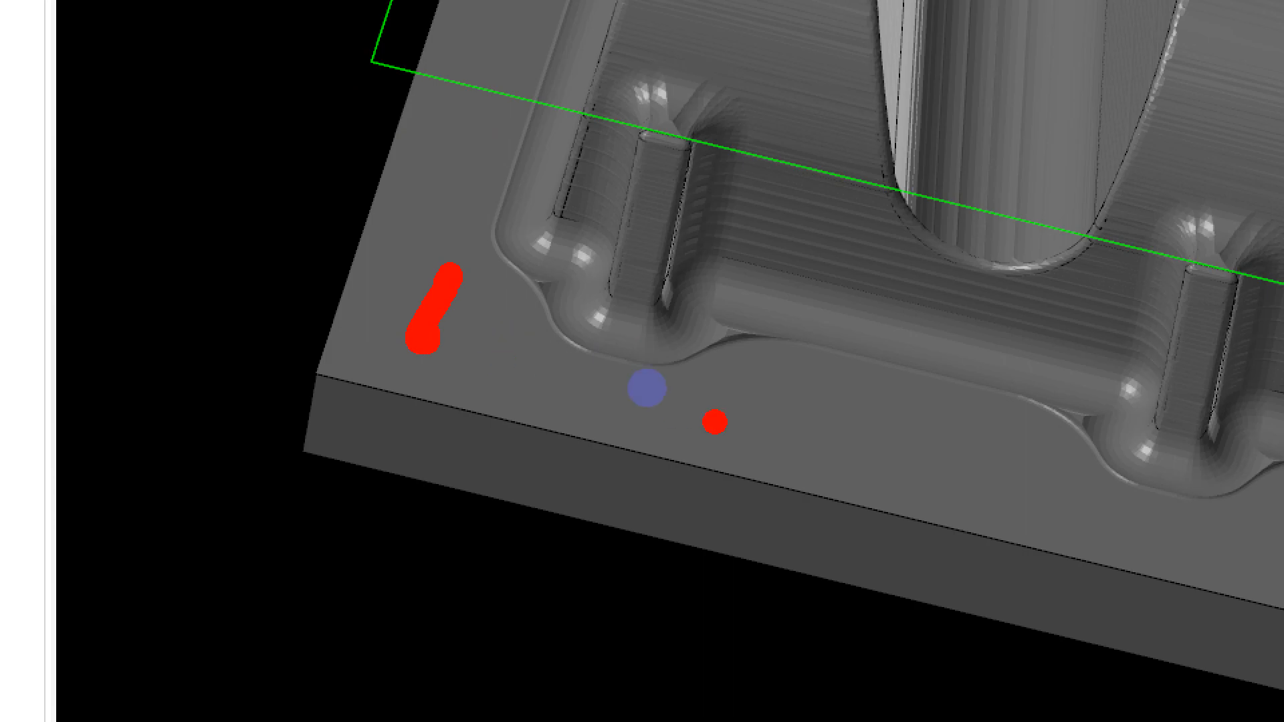
{"action": "mouse_move", "coordinate": [701, 388]}
{"action": "left_mouse_down"}
{"action": "mouse_move", "coordinate": [739, 432]}
{"action": "mouse_move", "coordinate": [631, 430]}
{"action": "mouse_move", "coordinate": [488, 372]}
{"action": "mouse_move", "coordinate": [451, 274]}
{"action": "left_mouse_up"}
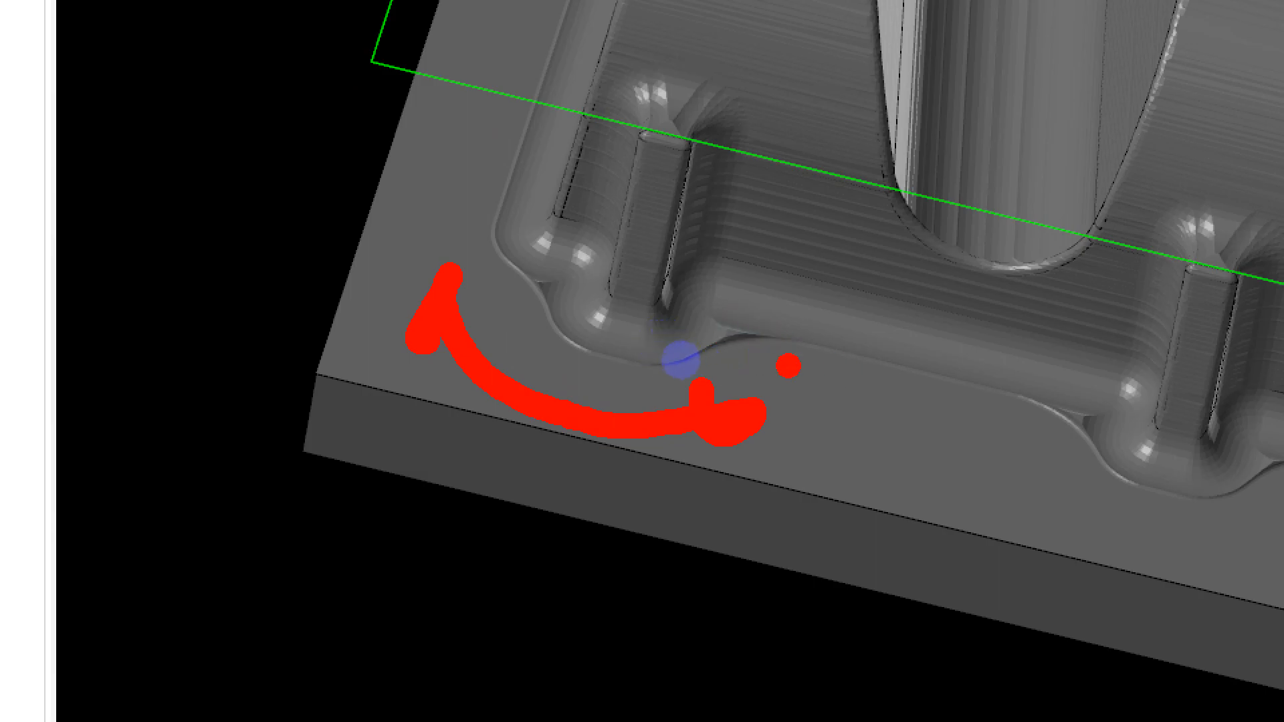
{"action": "mouse_move", "coordinate": [775, 358]}
{"action": "left_mouse_down"}
{"action": "mouse_move", "coordinate": [679, 401]}
{"action": "mouse_move", "coordinate": [656, 335]}
{"action": "mouse_move", "coordinate": [605, 311]}
{"action": "left_mouse_up"}
{"action": "left_click_drag", "start_coordinate": [458, 356], "coordinate": [431, 148]}
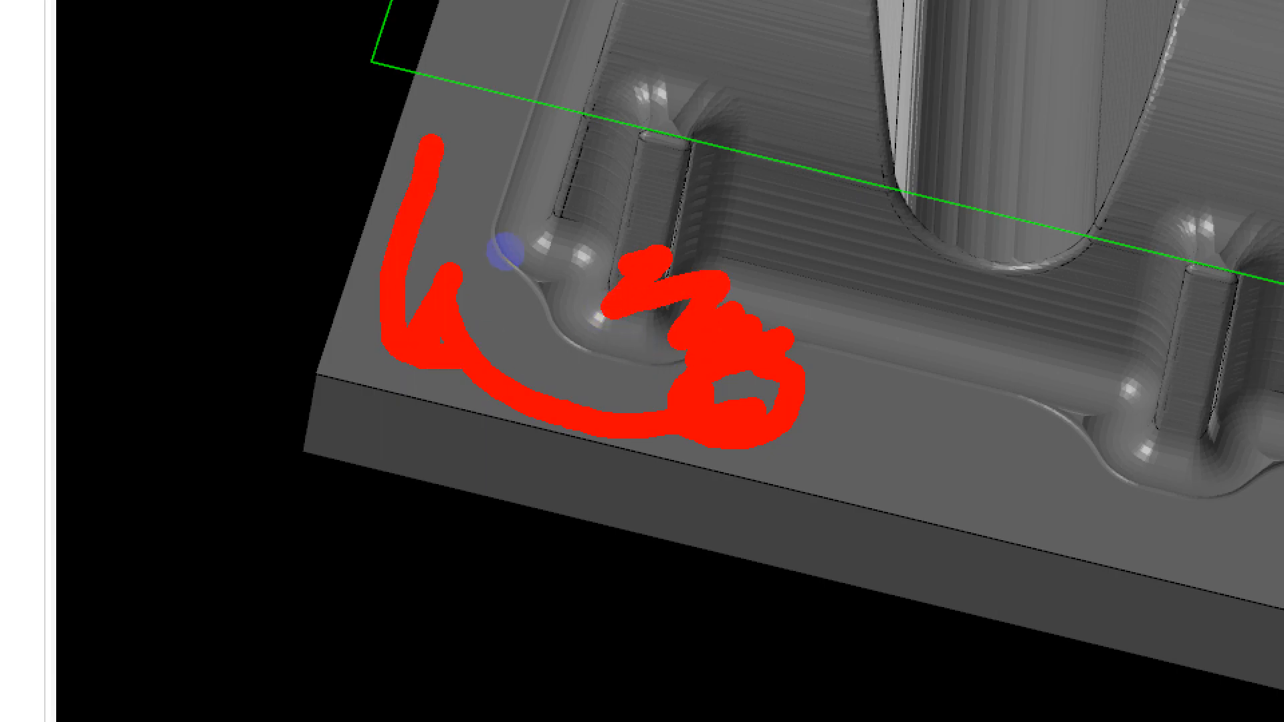
{"action": "key", "text": "Escape"}
{"action": "scroll", "coordinate": [562, 505], "scroll_direction": "down", "scroll_amount": 1}
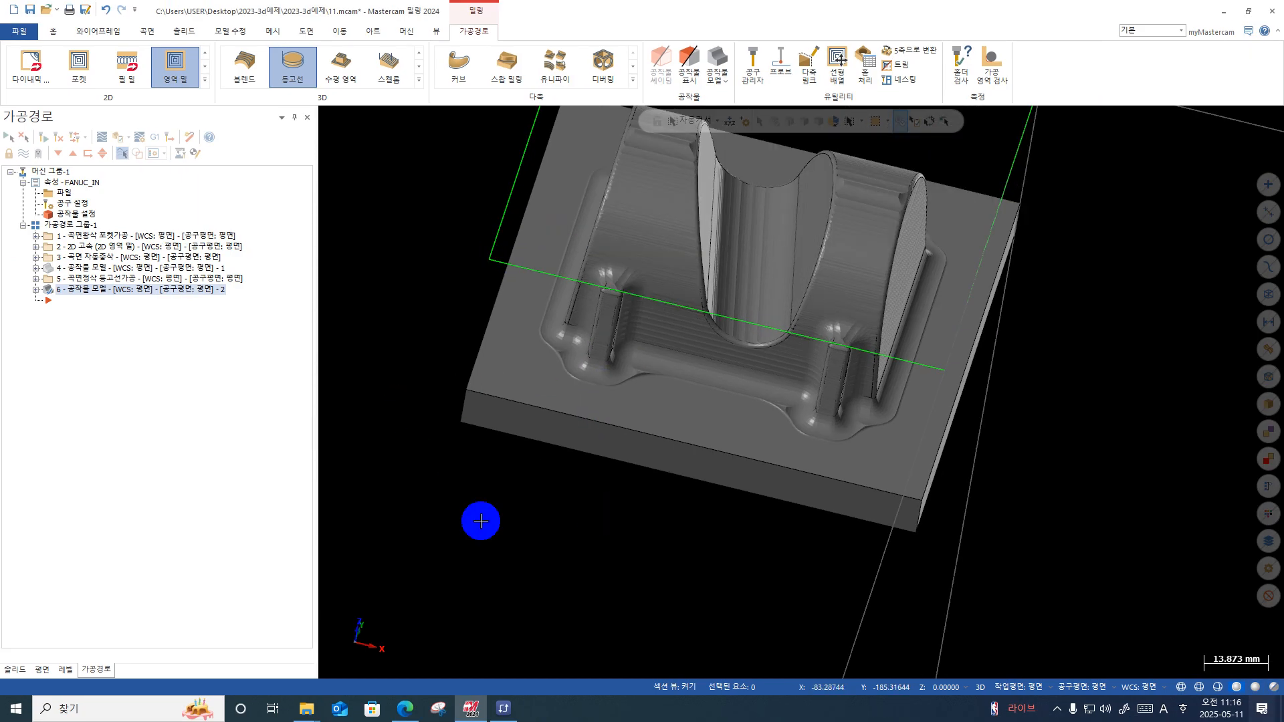
{"action": "scroll", "coordinate": [480, 519], "scroll_direction": "down", "scroll_amount": 1}
Step: In the top view, create level 4, make it the active visible level and hide level 3
{"action": "right_click", "coordinate": [545, 524]}
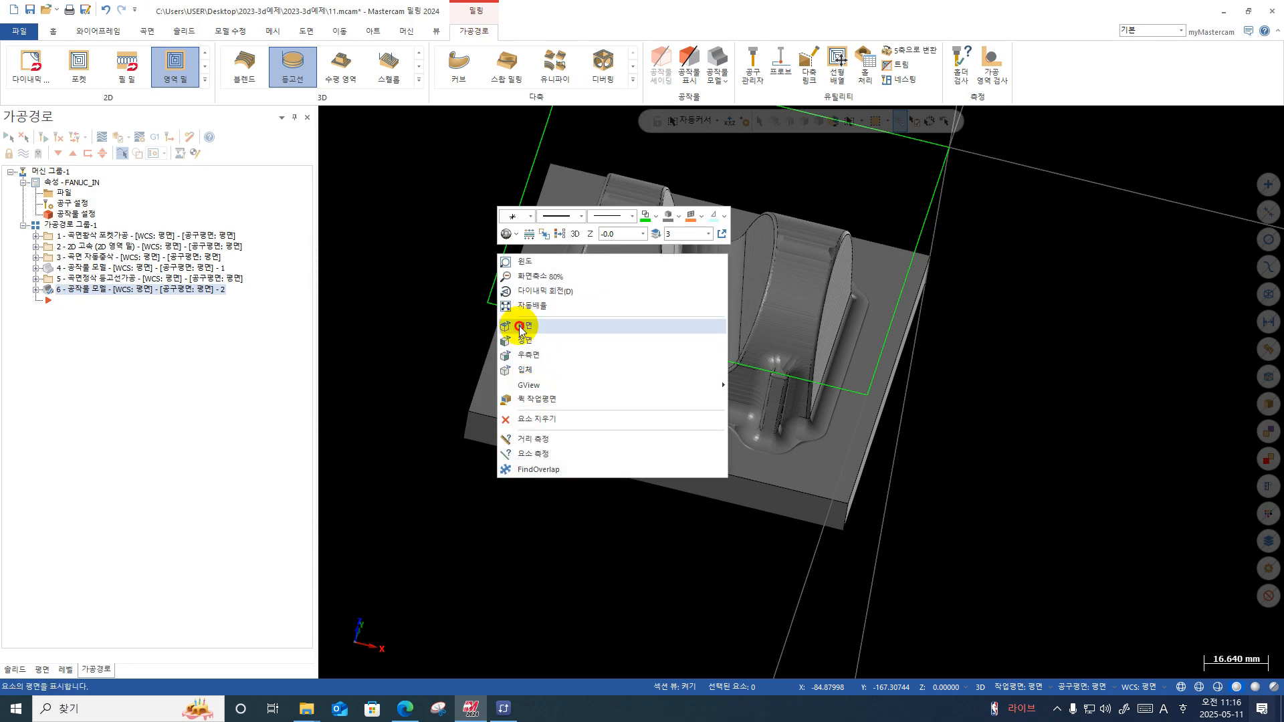
{"action": "left_click", "coordinate": [526, 327]}
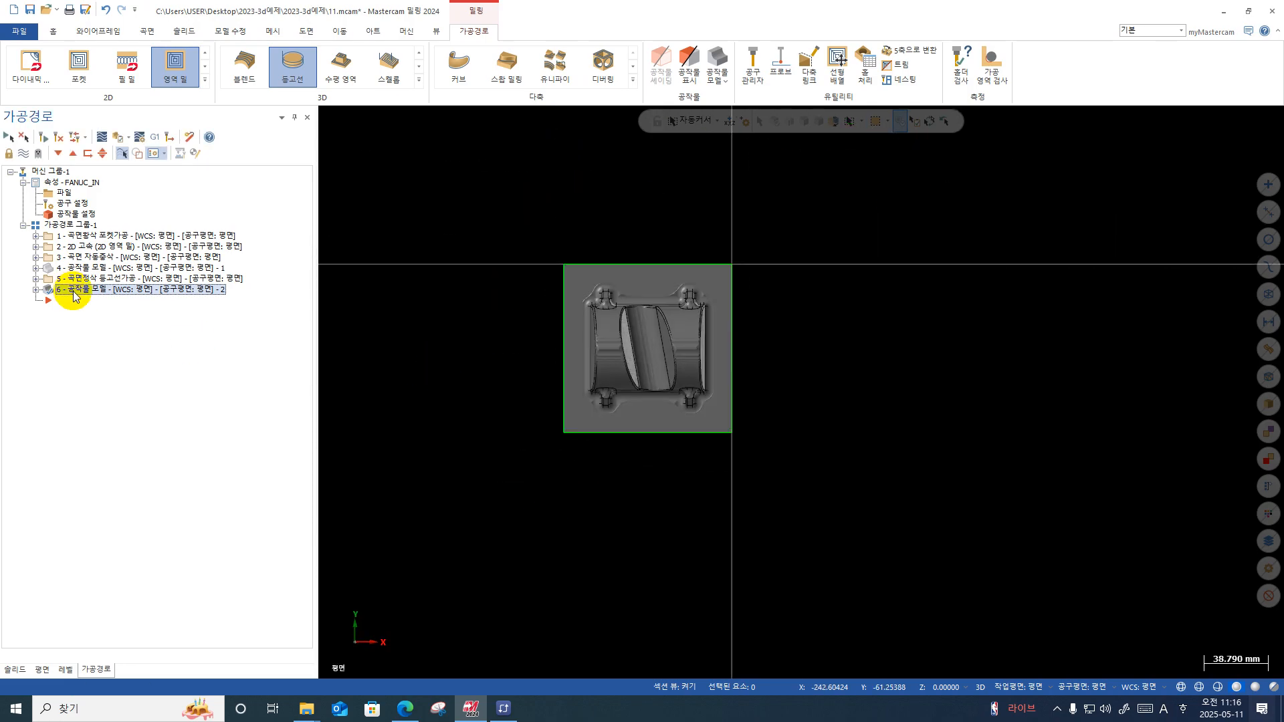
{"action": "left_click", "coordinate": [64, 669]}
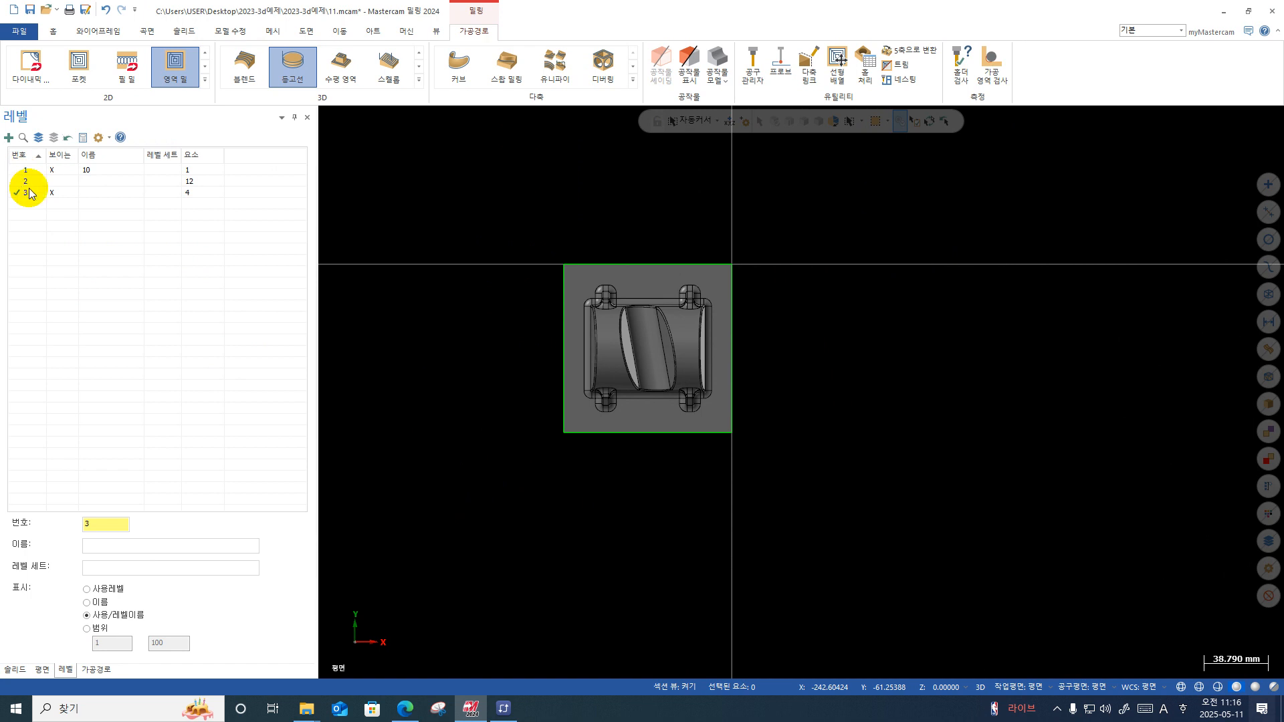
{"action": "left_click_drag", "start_coordinate": [106, 523], "coordinate": [72, 526]}
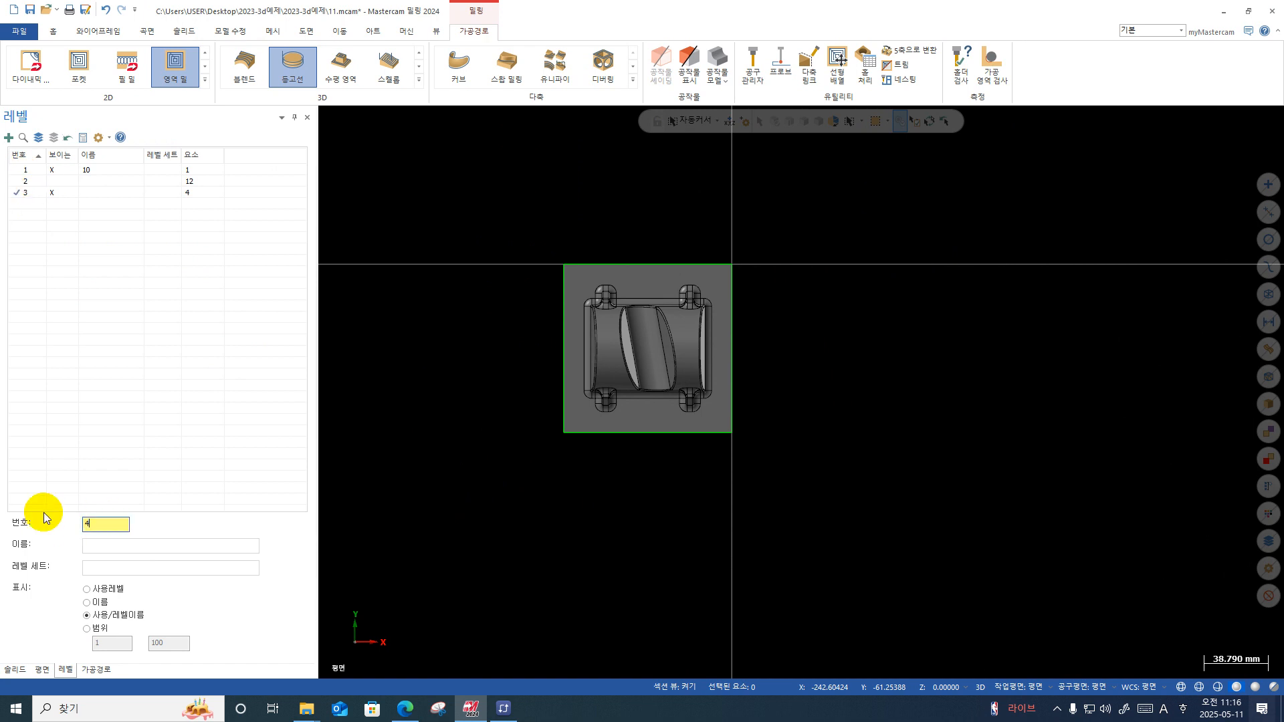
{"action": "left_click", "coordinate": [51, 192]}
{"action": "left_click", "coordinate": [15, 191]}
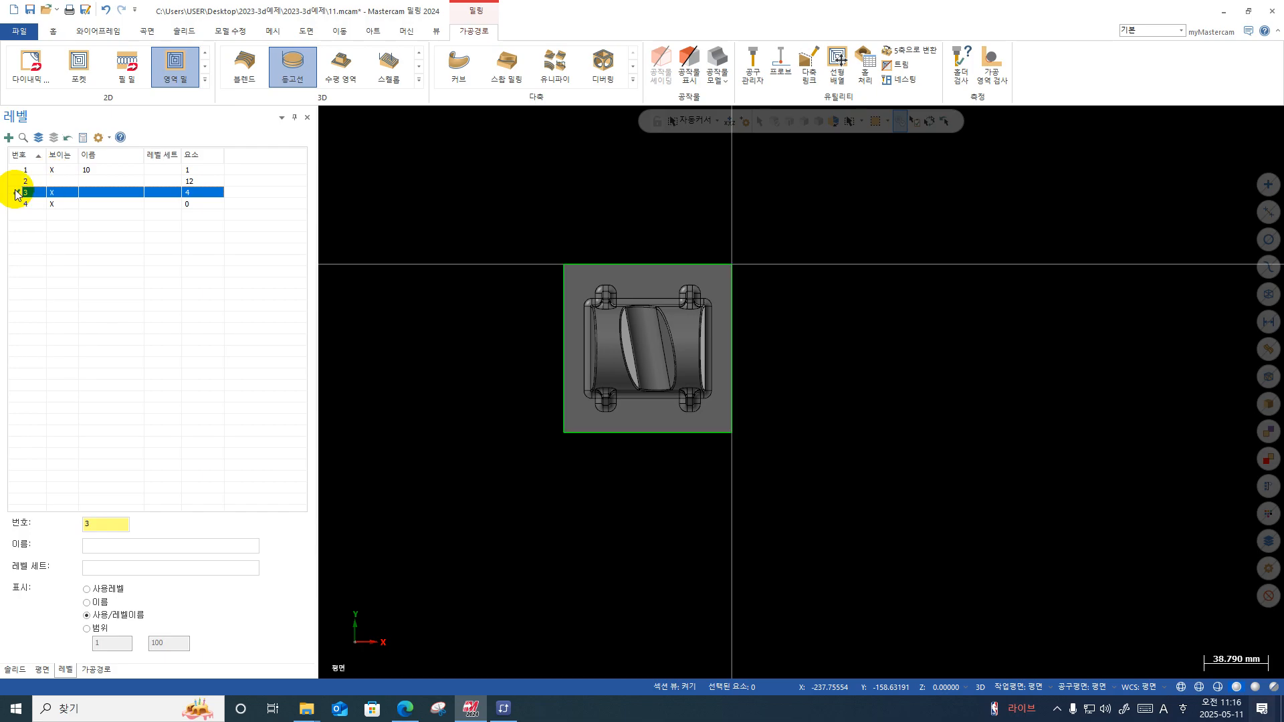
{"action": "left_click", "coordinate": [18, 172]}
{"action": "left_click", "coordinate": [44, 192]}
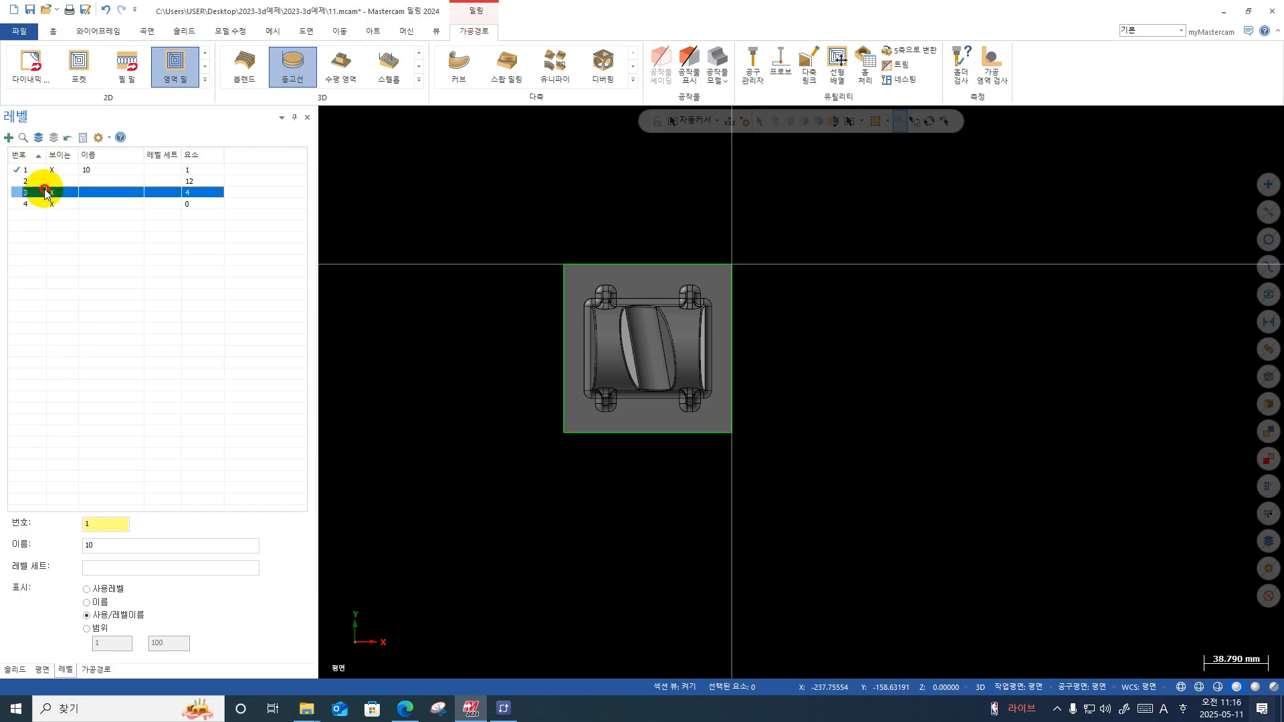
{"action": "left_click", "coordinate": [12, 170]}
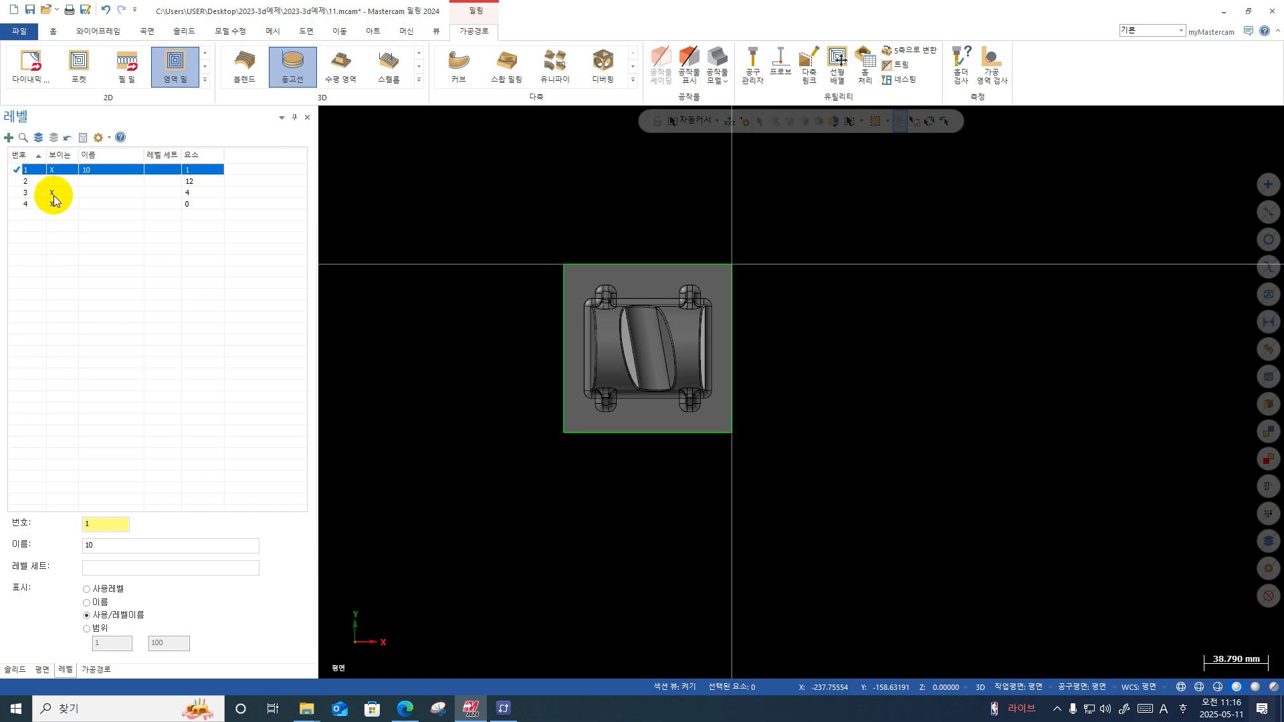
{"action": "left_click", "coordinate": [19, 205]}
{"action": "left_click", "coordinate": [51, 194]}
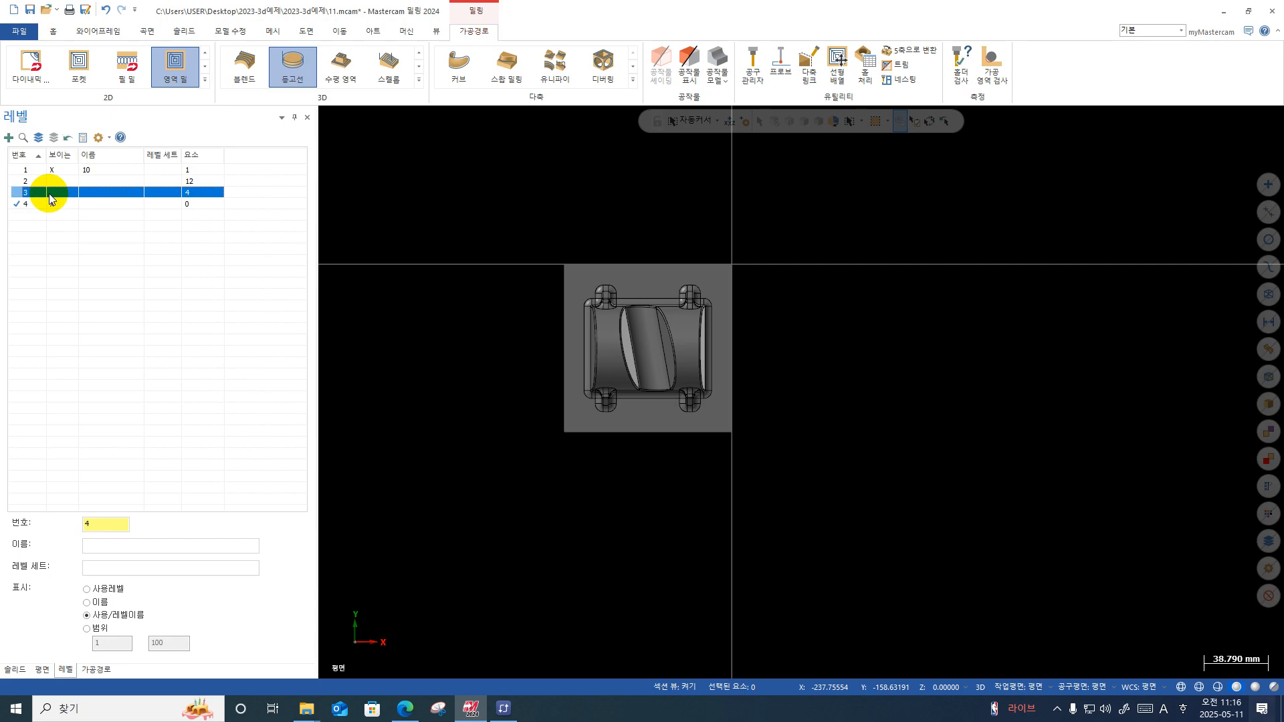
{"action": "left_click", "coordinate": [16, 205]}
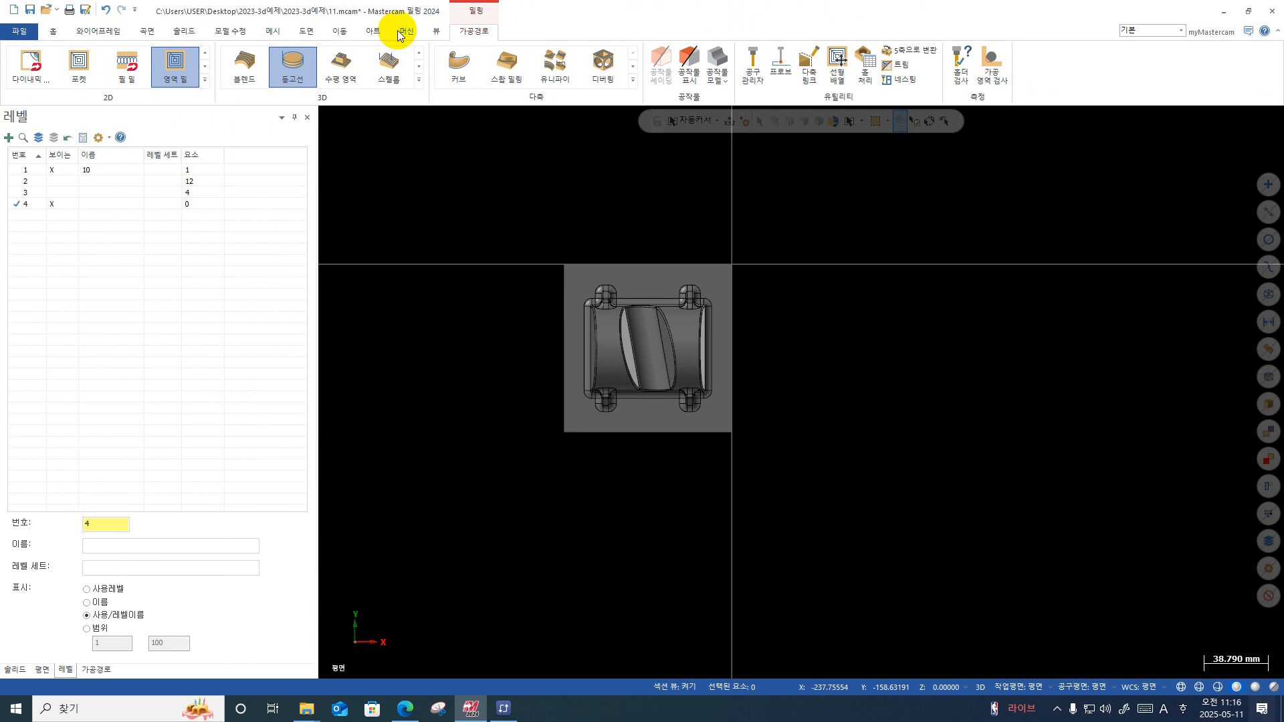
Step: Create a silhouette boundary from the solid's flat base face, with tessellation and filter tolerances of 0.02
{"action": "left_click", "coordinate": [100, 31]}
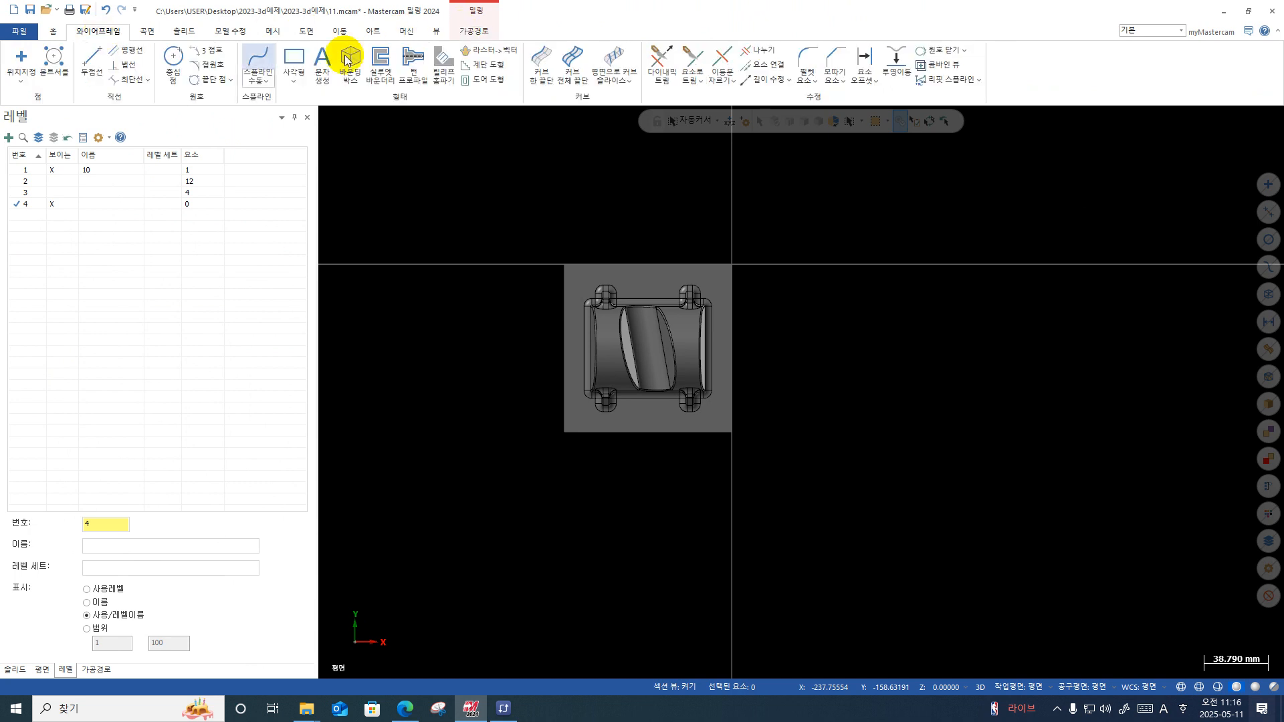
{"action": "left_click", "coordinate": [378, 65]}
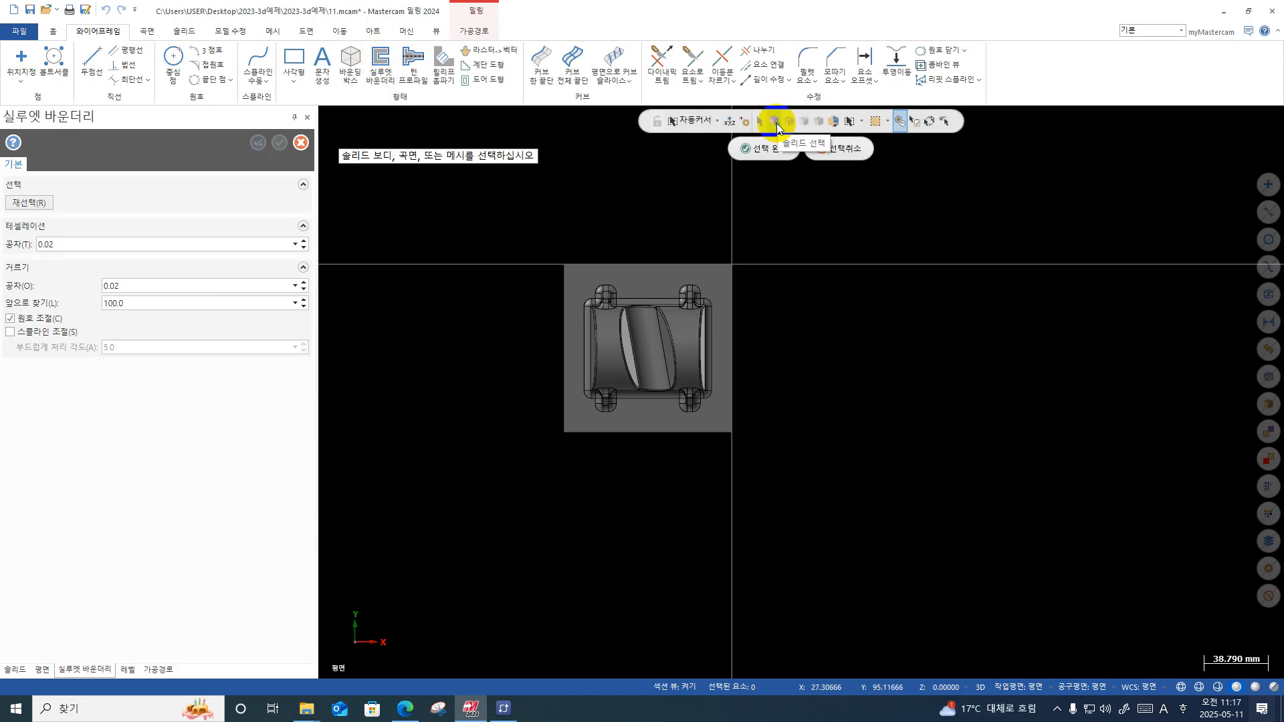
{"action": "left_click", "coordinate": [777, 123]}
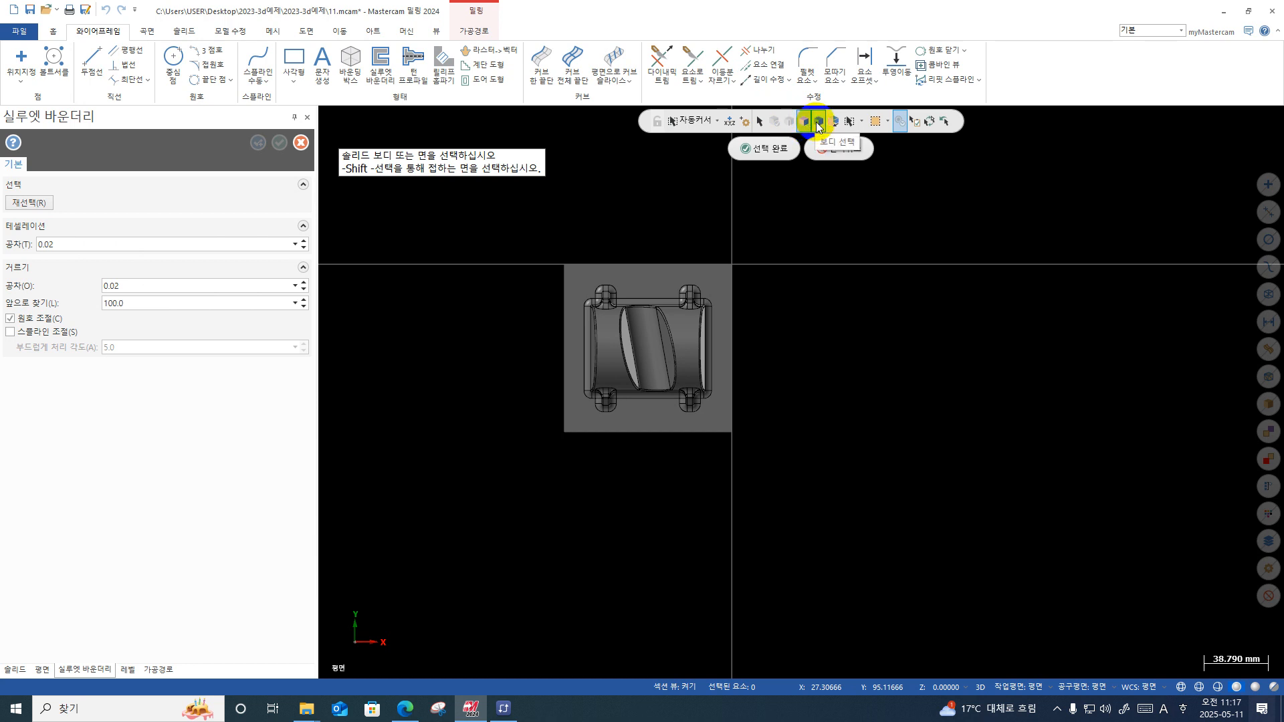
{"action": "left_click", "coordinate": [721, 291]}
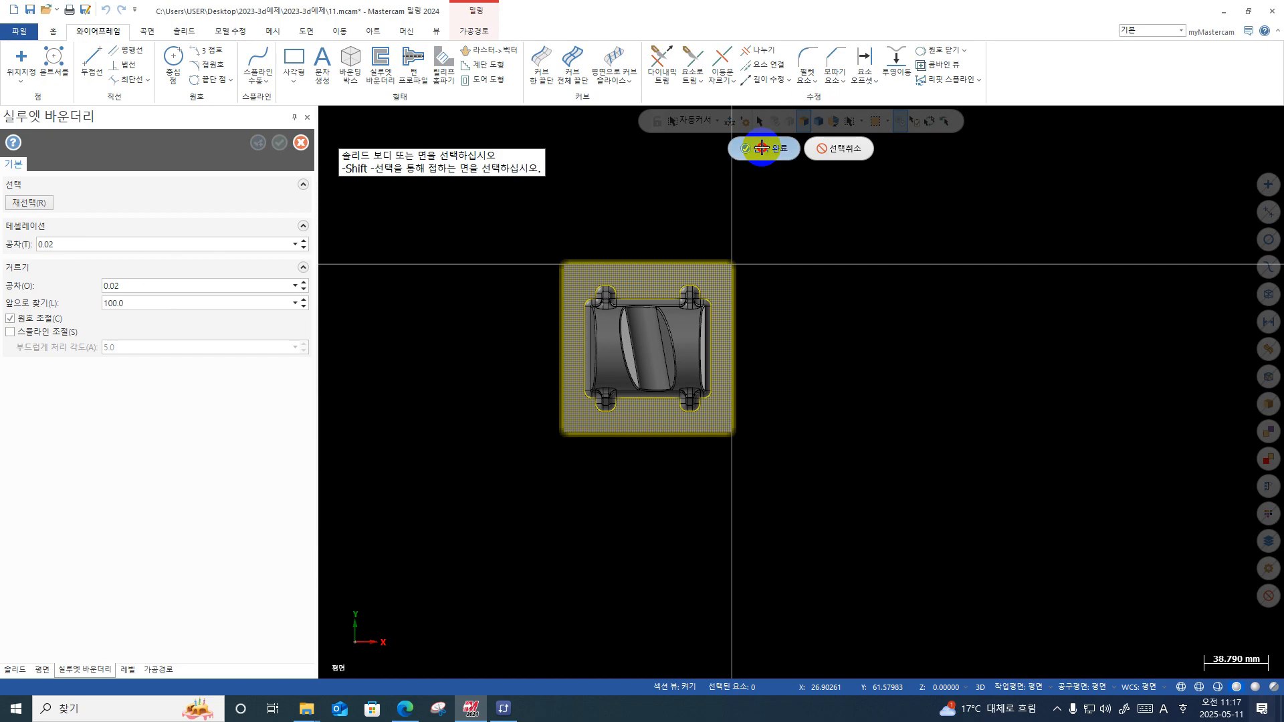
{"action": "left_click", "coordinate": [761, 147]}
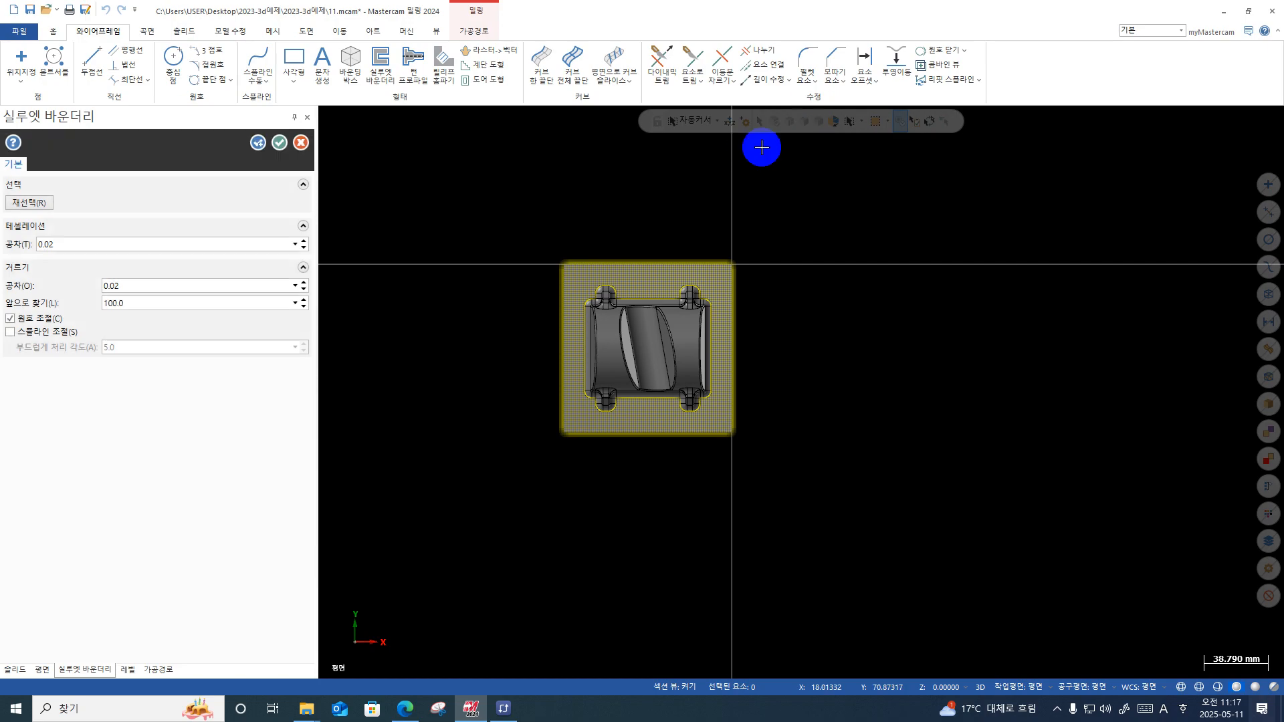
{"action": "left_click", "coordinate": [280, 142]}
{"action": "middle_click_drag", "start_coordinate": [716, 435], "coordinate": [676, 367]}
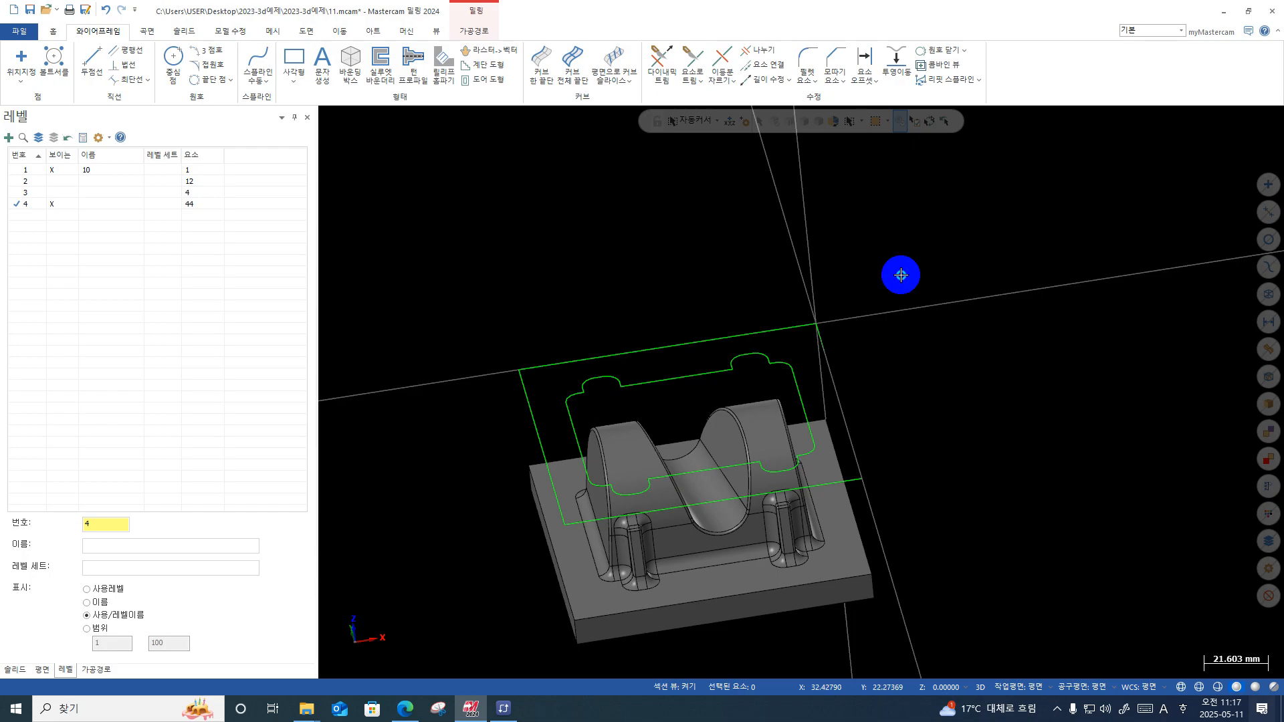
Step: Return to the top view and hide the solid on level 1, leaving only the level 4 boundary curves displayed
{"action": "right_click", "coordinate": [899, 274]}
{"action": "left_click", "coordinate": [946, 347]}
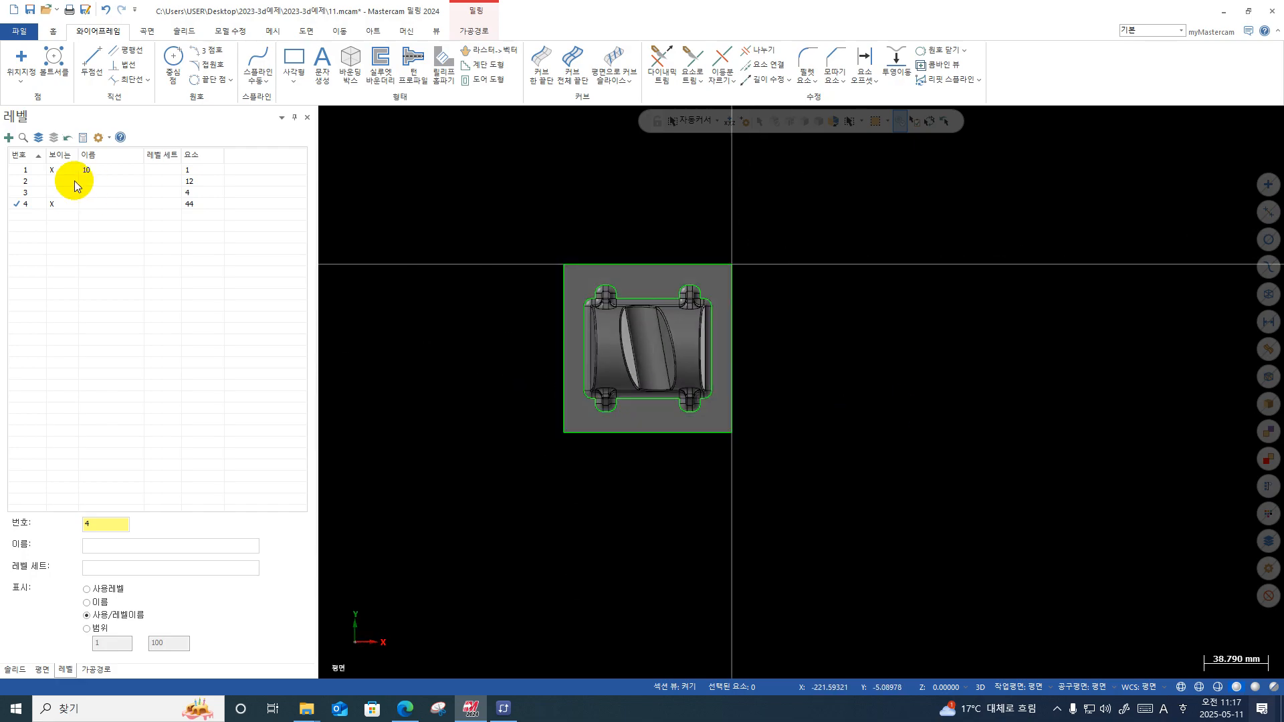
{"action": "left_click", "coordinate": [54, 172]}
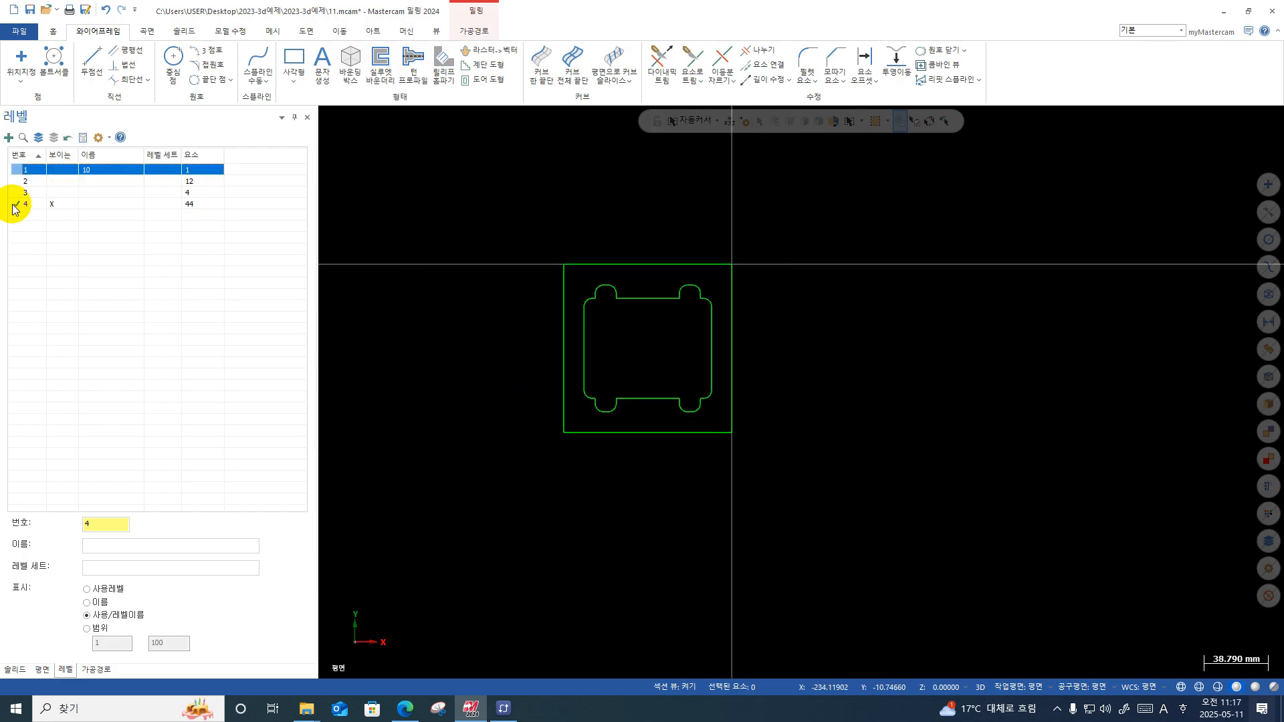
{"action": "left_click", "coordinate": [16, 203]}
{"action": "scroll", "coordinate": [642, 294], "scroll_direction": "up", "scroll_amount": 5}
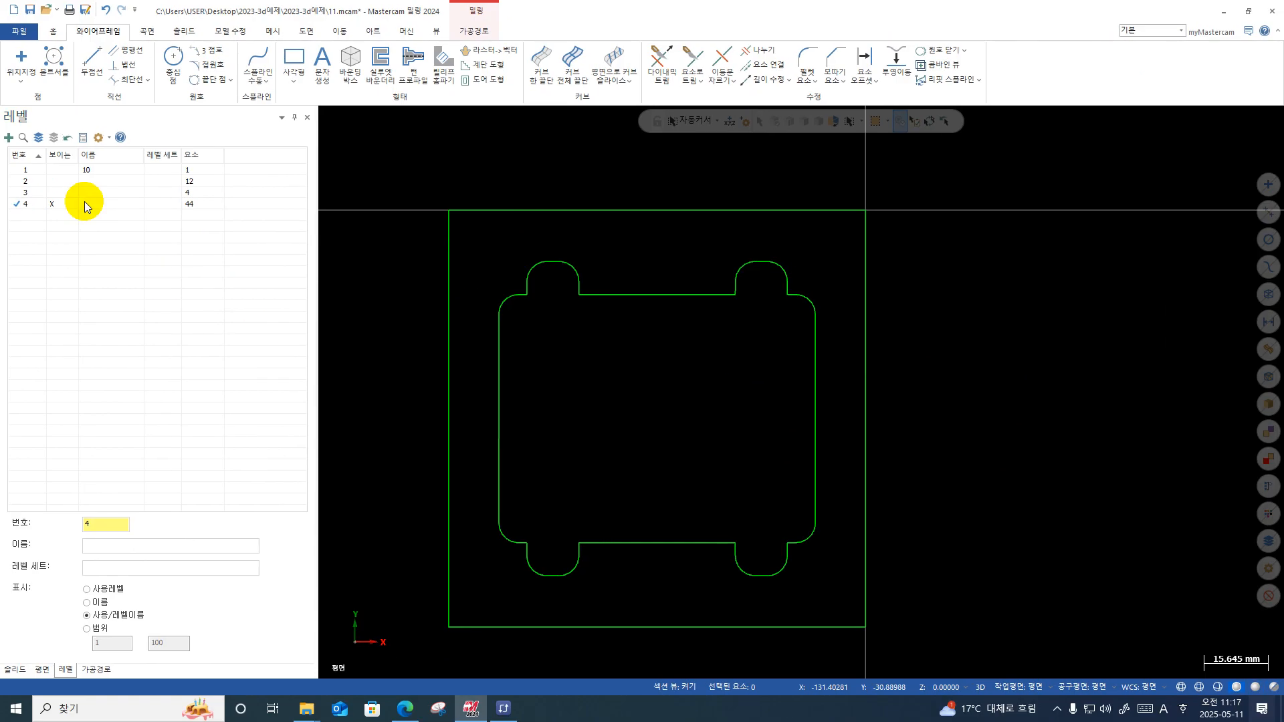
Step: Display levels 1 and 3 with the boundary curves and examine the concave corner where the upper-left tab meets the part body
{"action": "left_click", "coordinate": [53, 193]}
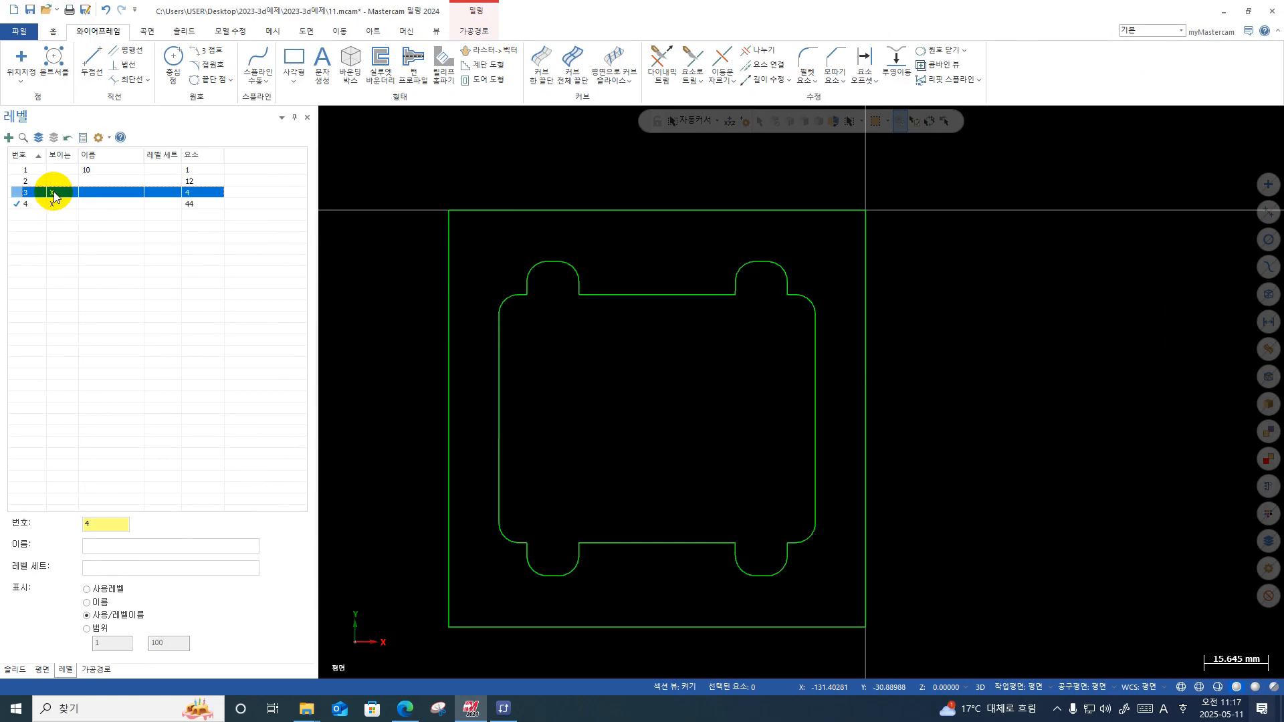
{"action": "left_click", "coordinate": [53, 180]}
{"action": "left_click", "coordinate": [54, 170]}
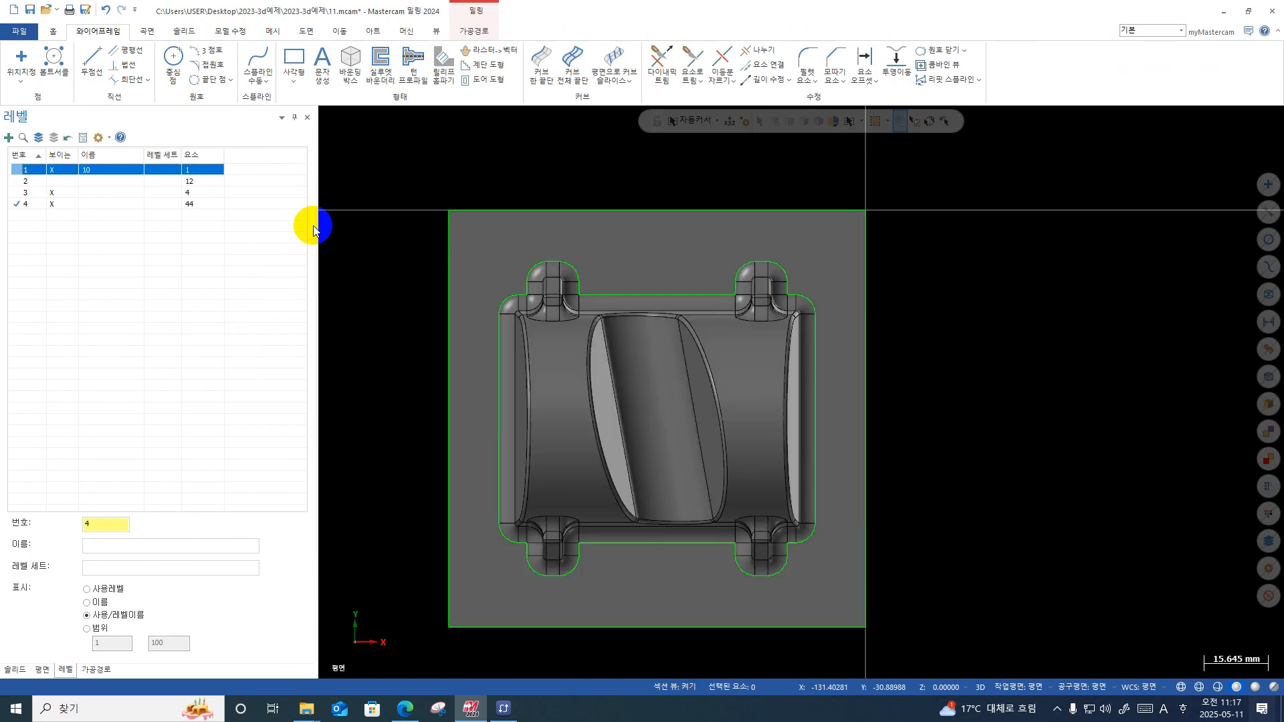
{"action": "scroll", "coordinate": [551, 336], "scroll_direction": "up", "scroll_amount": 4}
{"action": "scroll", "coordinate": [542, 312], "scroll_direction": "up", "scroll_amount": 2}
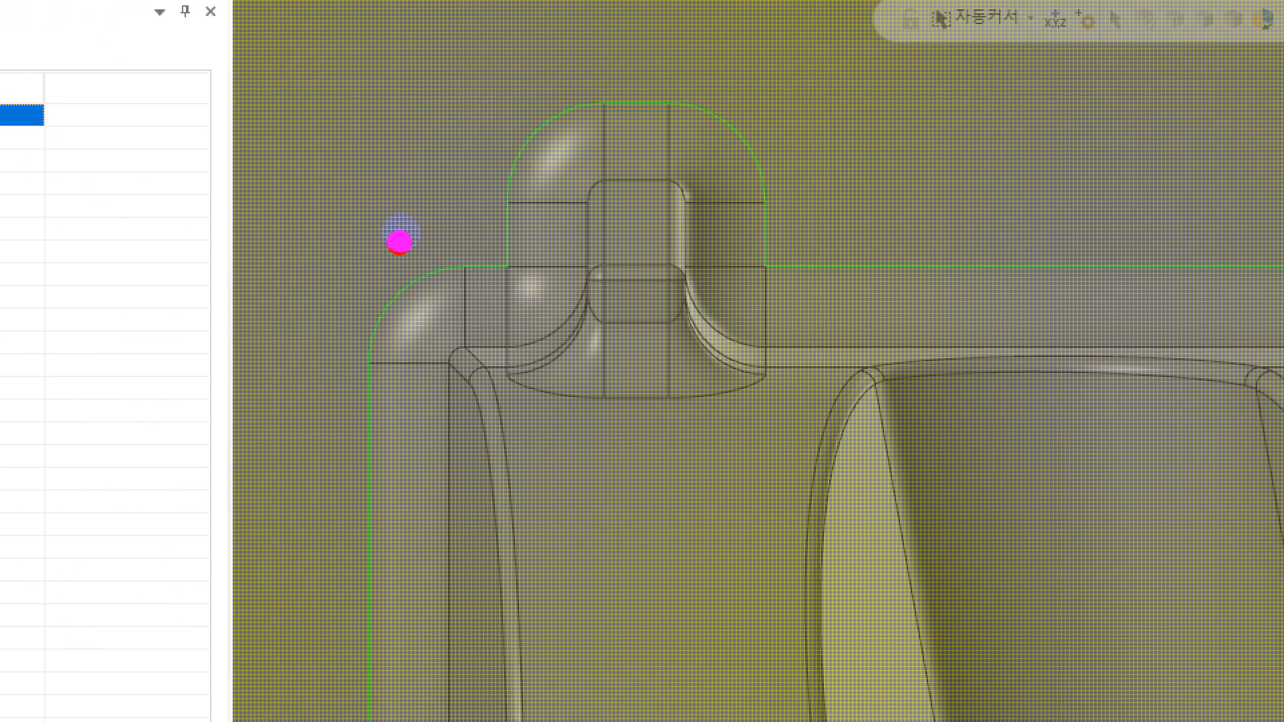
{"action": "mouse_move", "coordinate": [284, 198]}
{"action": "left_mouse_down"}
{"action": "mouse_move", "coordinate": [402, 252]}
{"action": "mouse_move", "coordinate": [493, 109]}
{"action": "mouse_move", "coordinate": [478, 103]}
{"action": "left_mouse_up"}
{"action": "mouse_move", "coordinate": [512, 294]}
{"action": "left_mouse_down"}
{"action": "mouse_move", "coordinate": [488, 194]}
{"action": "mouse_move", "coordinate": [505, 170]}
{"action": "left_mouse_up"}
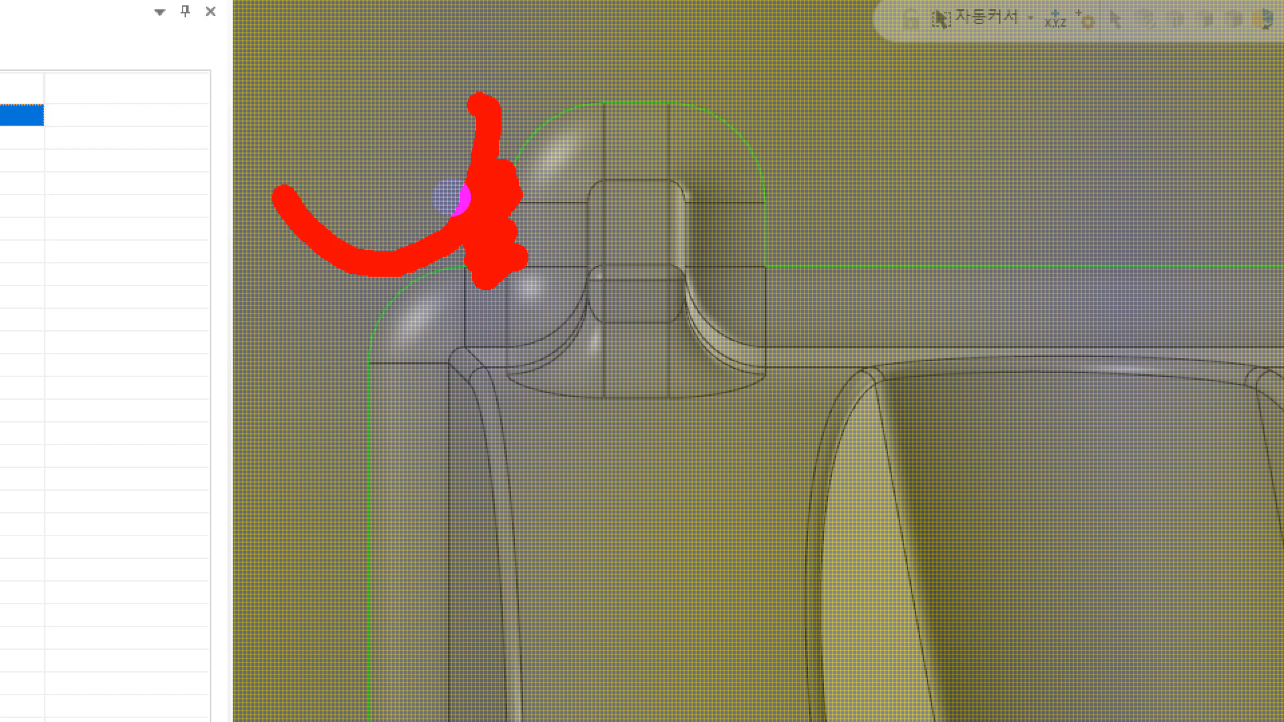
{"action": "key", "text": "Escape"}
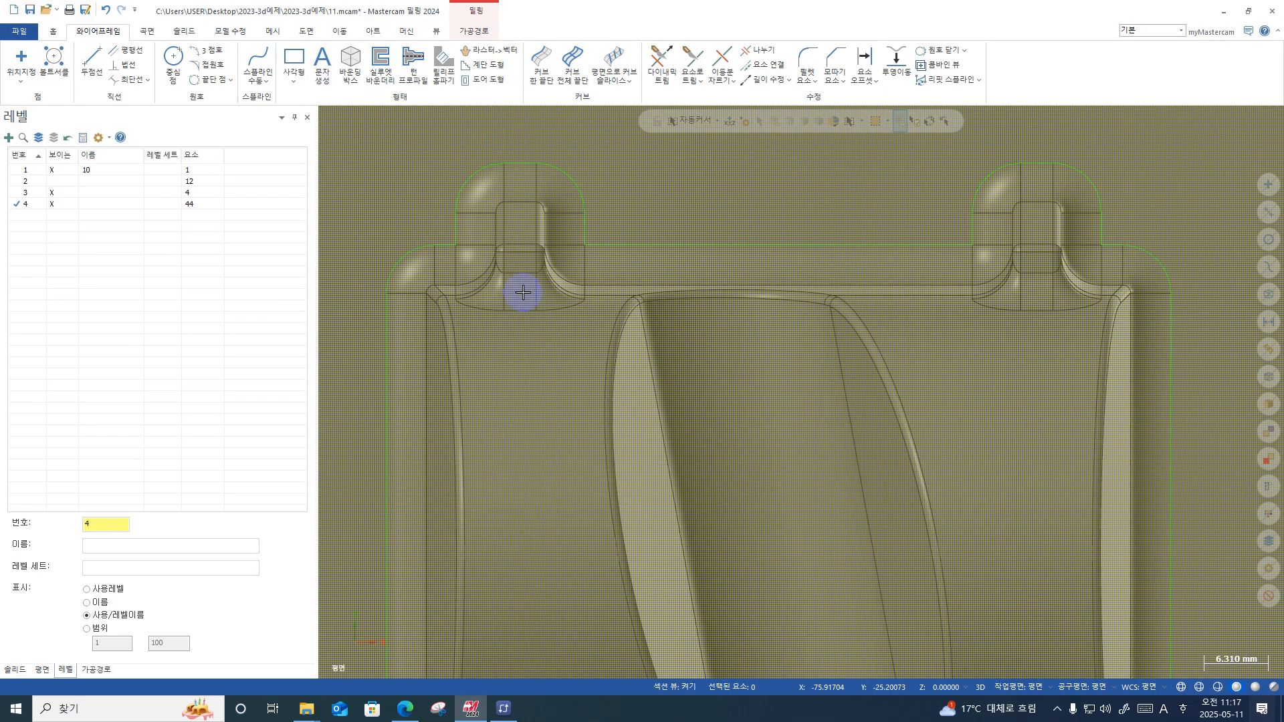
{"action": "scroll", "coordinate": [679, 353], "scroll_direction": "down", "scroll_amount": 4}
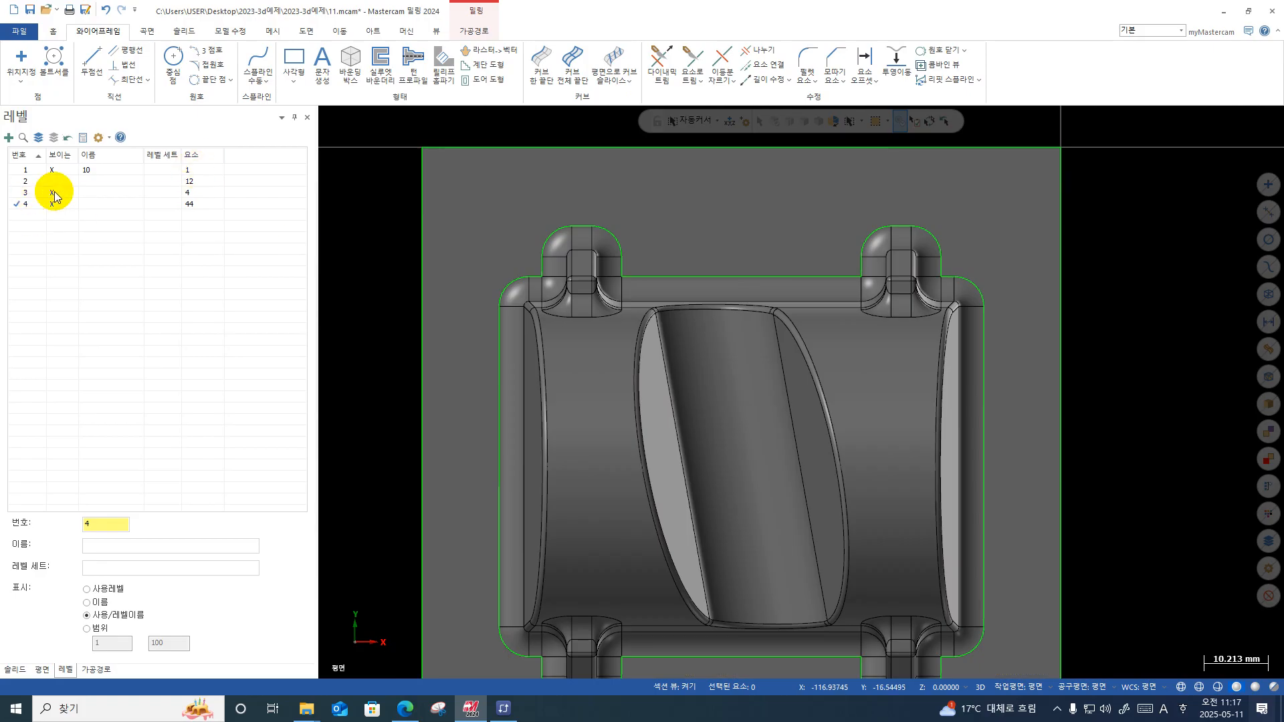
Step: Hide levels 3 and 1 so that only the level 4 boundary curves are displayed
{"action": "left_click", "coordinate": [52, 192]}
{"action": "left_click", "coordinate": [51, 170]}
{"action": "left_click", "coordinate": [20, 203]}
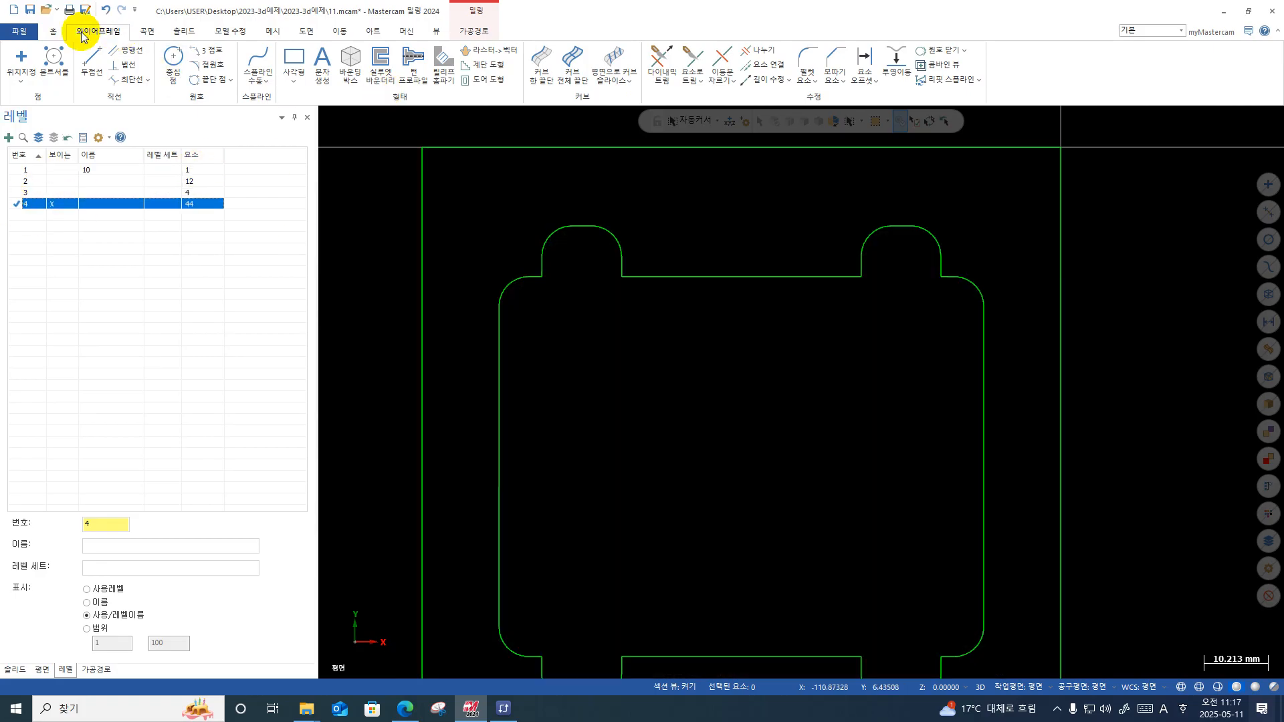
Step: Start a tangent arc with a radius of 6 and set its mode to two entities
{"action": "left_click", "coordinate": [219, 70]}
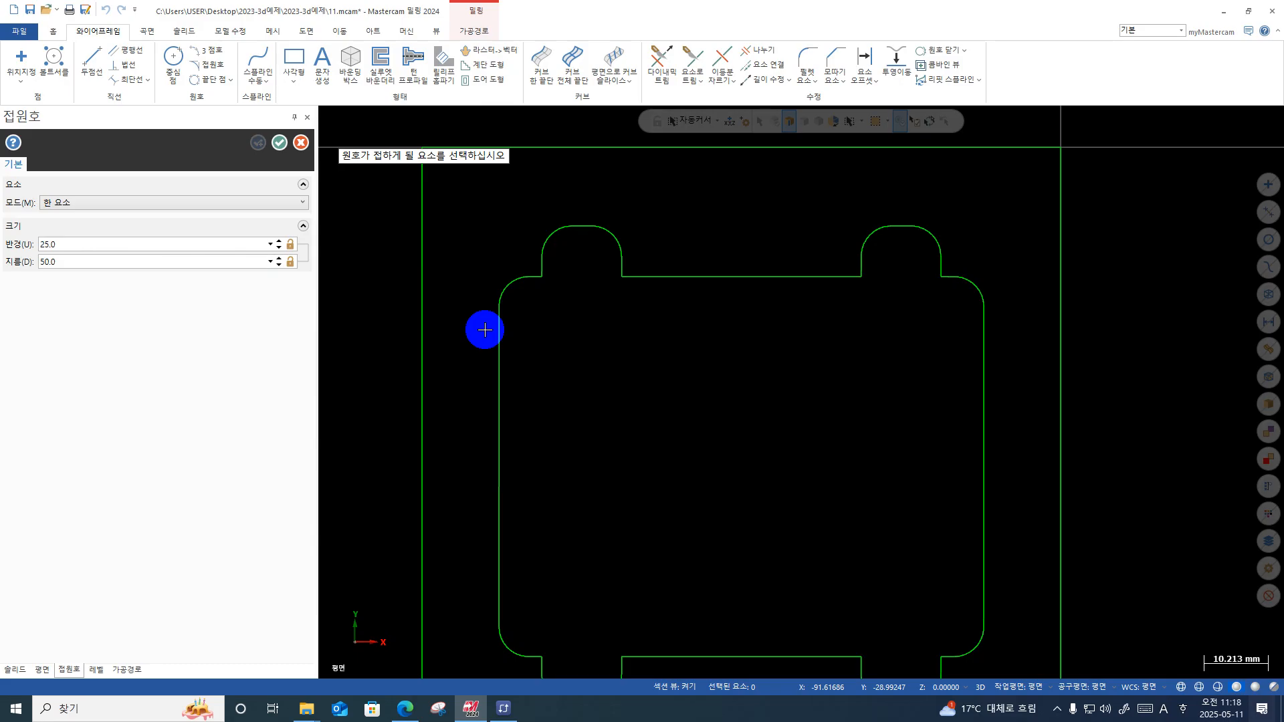
{"action": "double_click", "coordinate": [52, 244]}
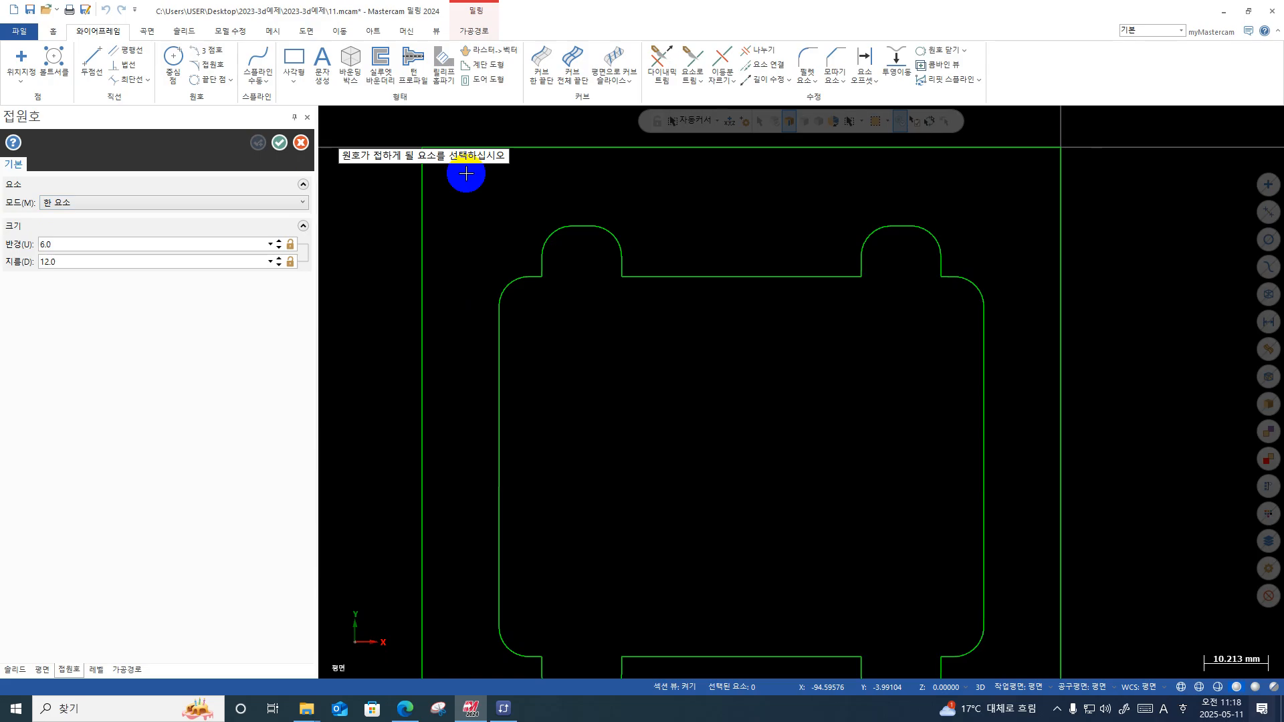
{"action": "left_click", "coordinate": [303, 202]}
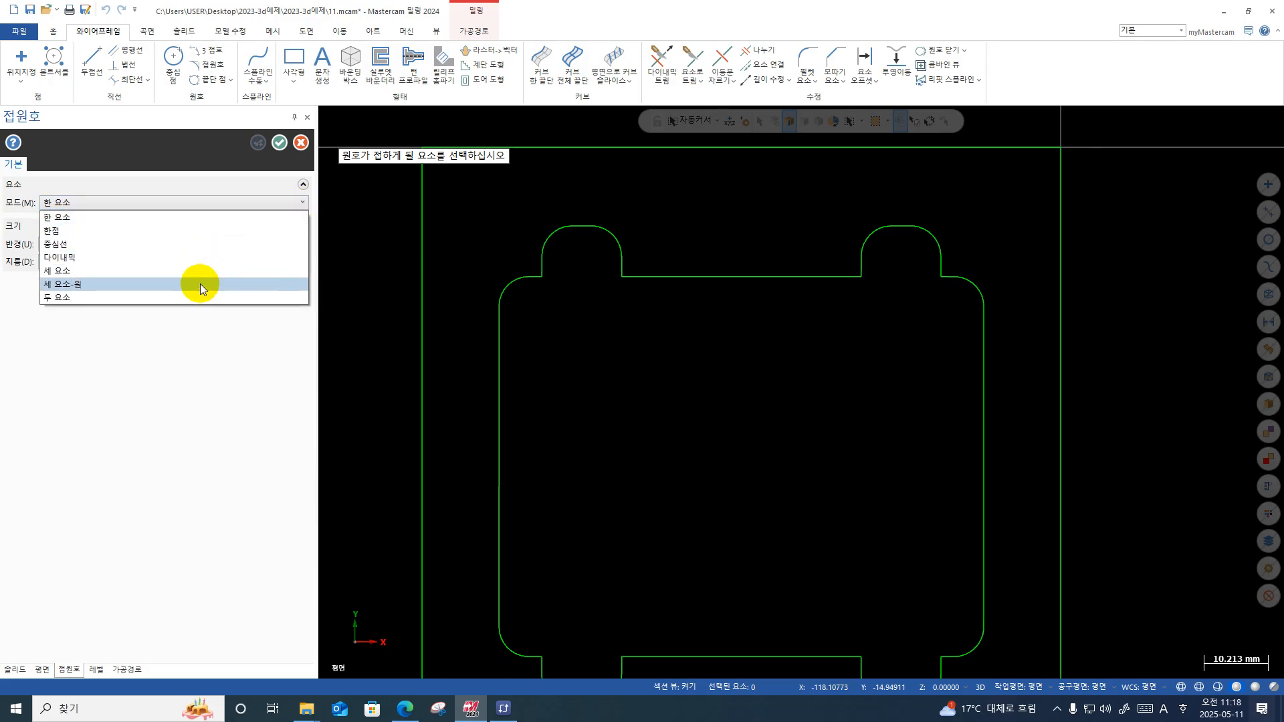
{"action": "left_click", "coordinate": [174, 298]}
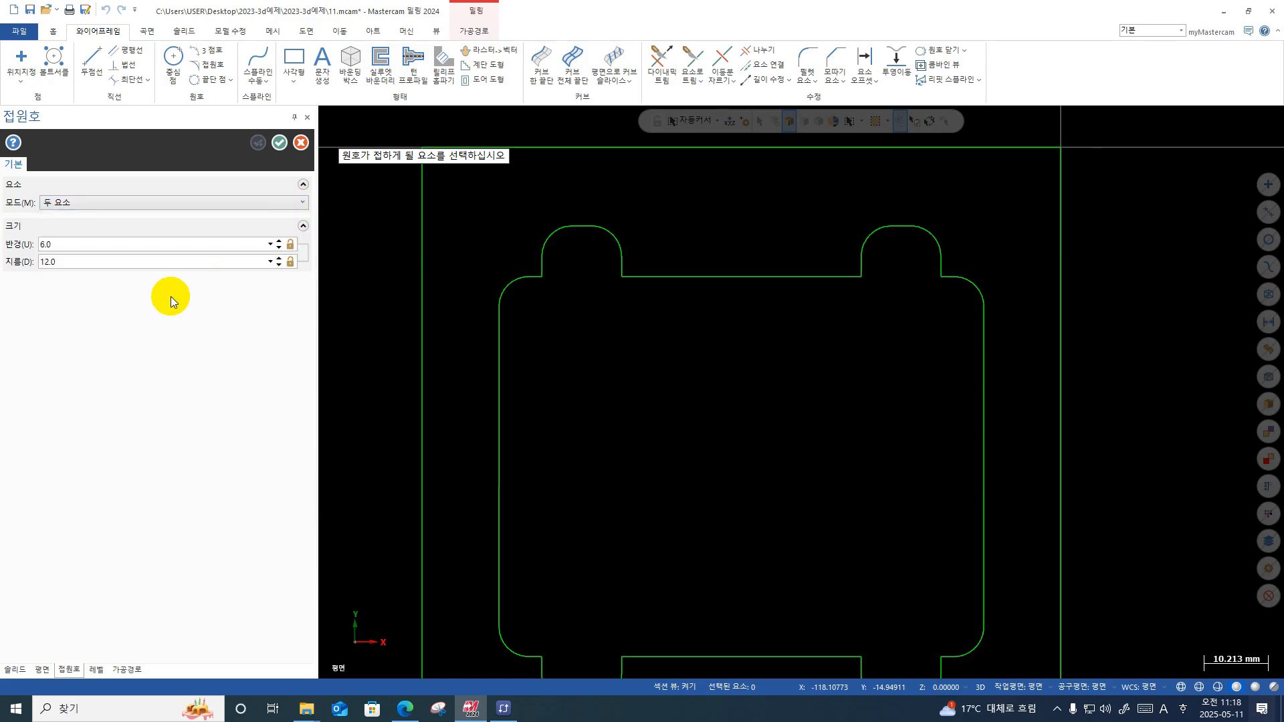
{"action": "key", "text": "ctrl+1"}
{"action": "left_click", "coordinate": [178, 222]}
{"action": "mouse_move", "coordinate": [138, 188]}
{"action": "left_mouse_down"}
{"action": "mouse_move", "coordinate": [106, 323]}
{"action": "mouse_move", "coordinate": [121, 174]}
{"action": "mouse_move", "coordinate": [138, 178]}
{"action": "left_mouse_up"}
{"action": "key", "text": "Escape"}
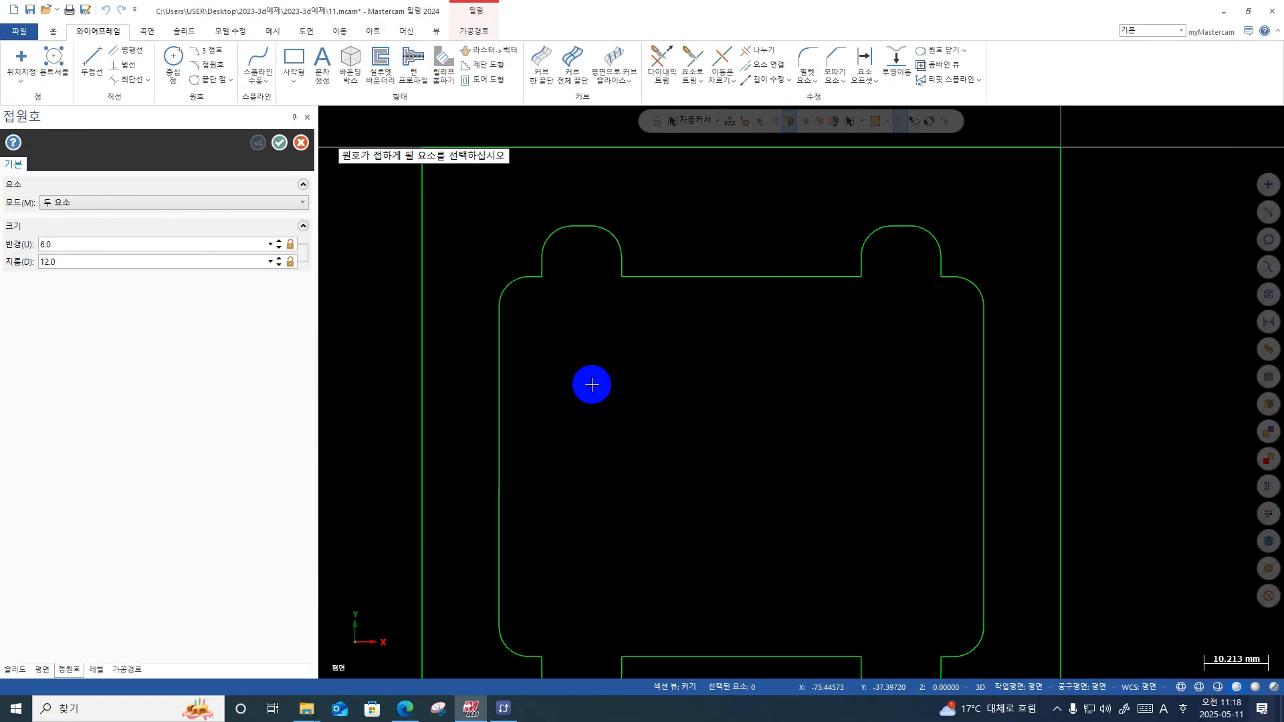
{"action": "scroll", "coordinate": [592, 385], "scroll_direction": "up", "scroll_amount": 2}
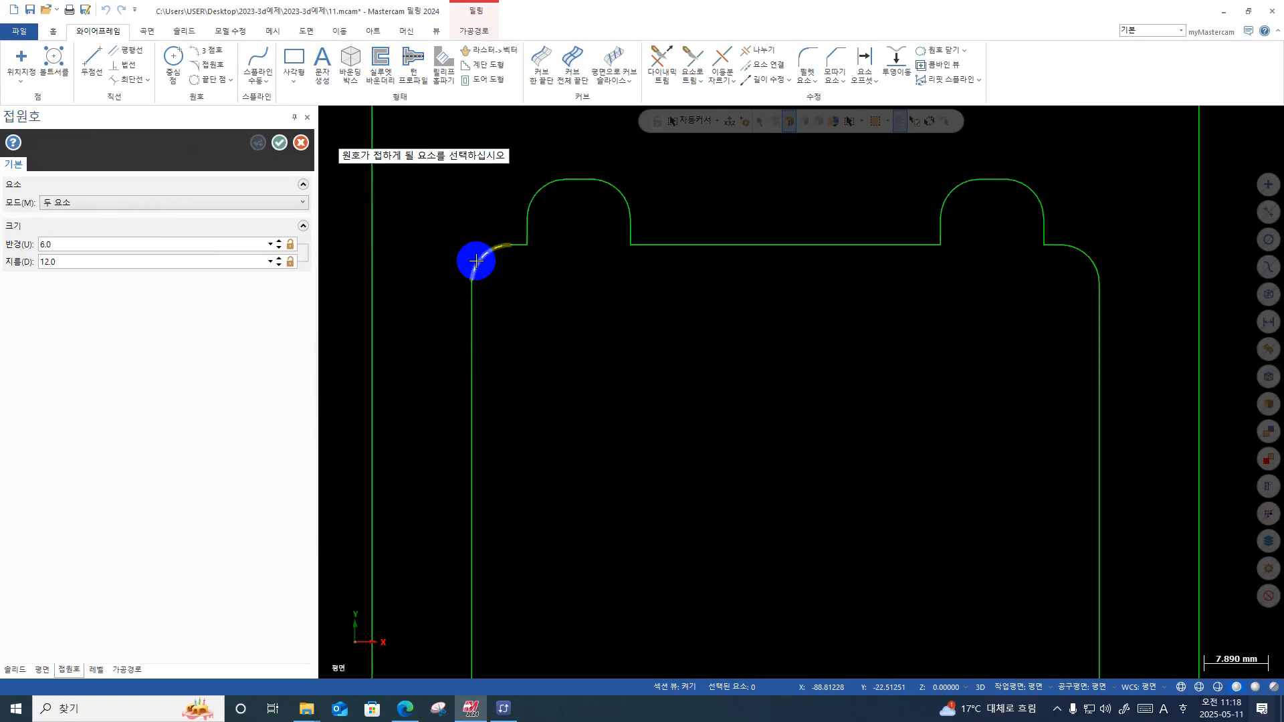
{"action": "left_click", "coordinate": [530, 190]}
{"action": "left_click", "coordinate": [478, 249]}
{"action": "scroll", "coordinate": [479, 249], "scroll_direction": "up", "scroll_amount": 7}
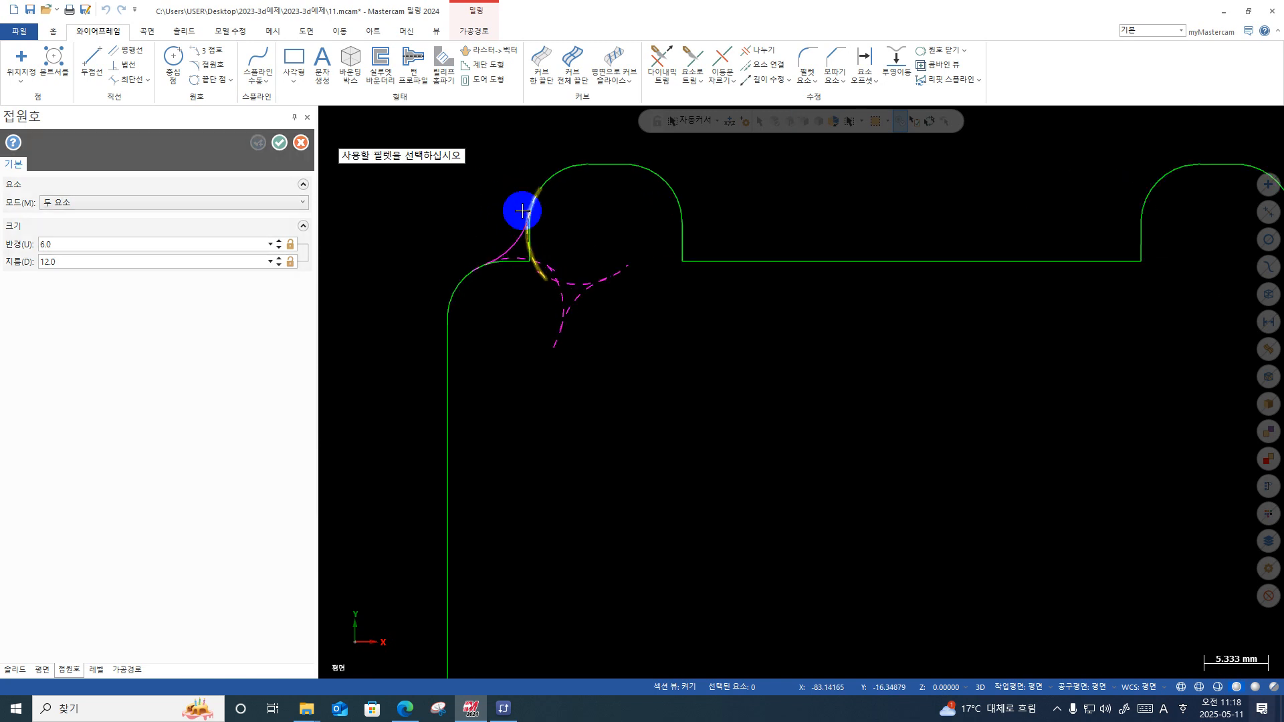
{"action": "scroll", "coordinate": [478, 244], "scroll_direction": "up", "scroll_amount": 5}
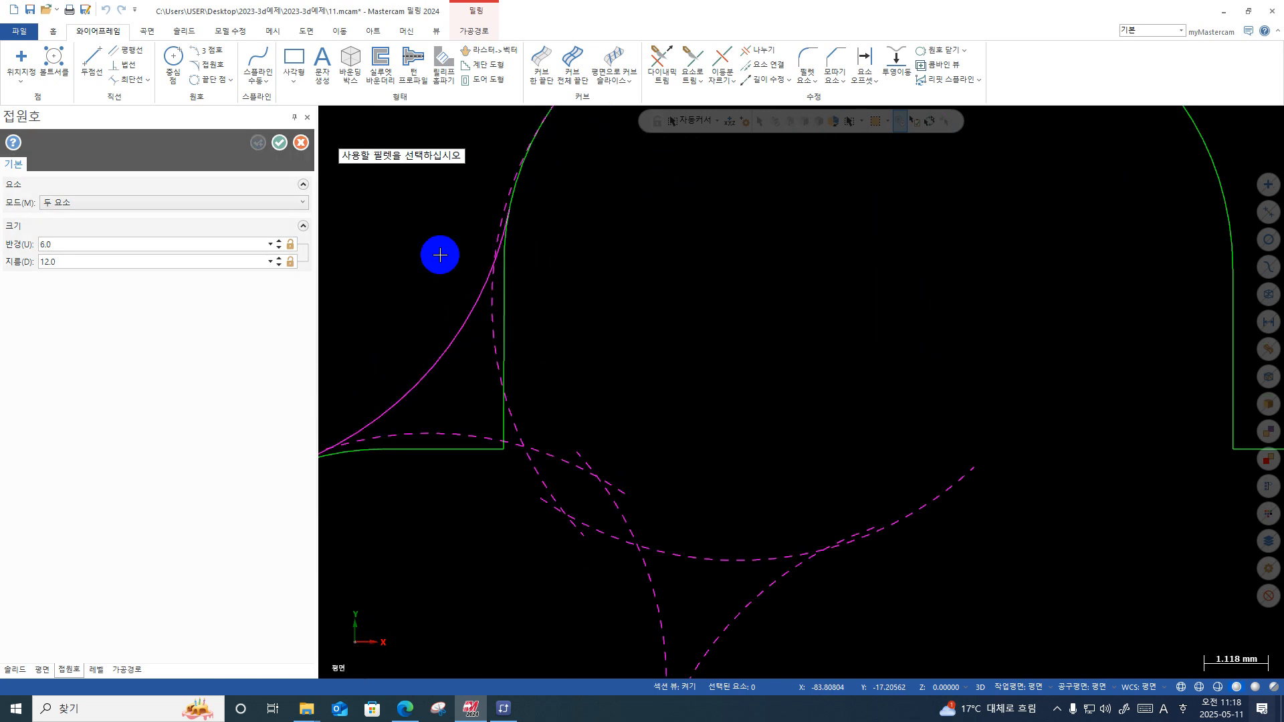
{"action": "scroll", "coordinate": [563, 259], "scroll_direction": "down", "scroll_amount": 6}
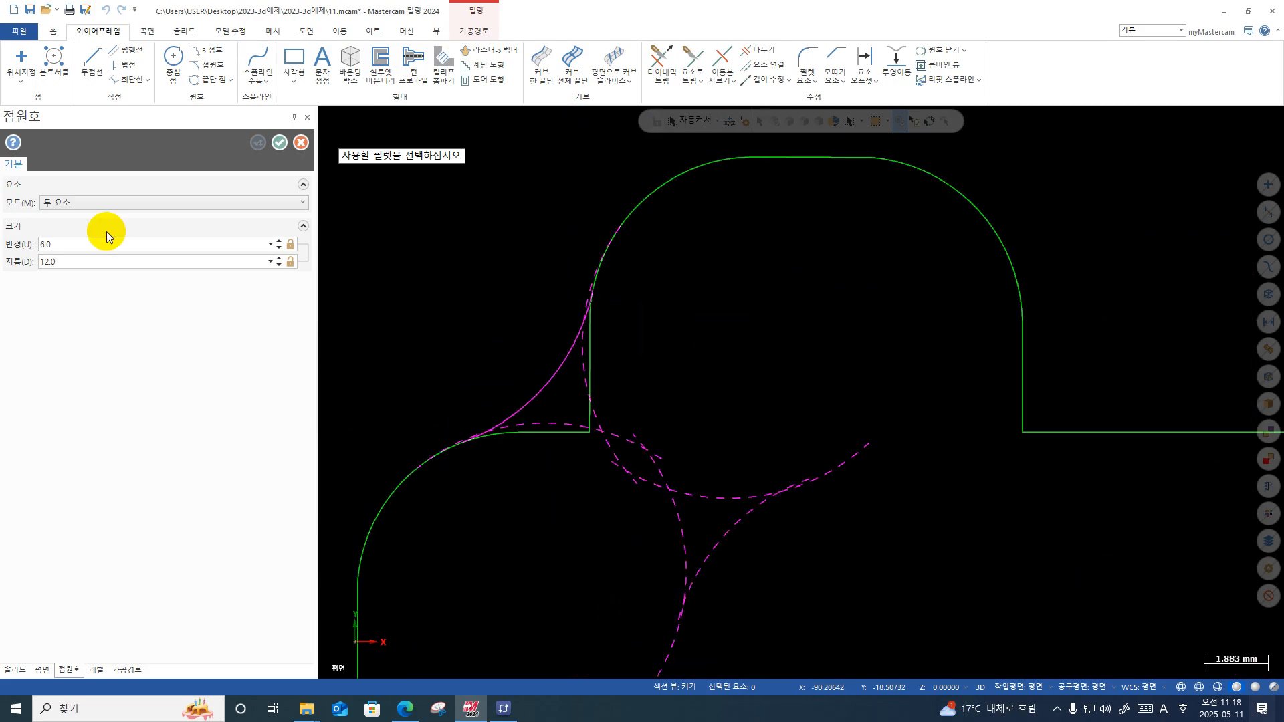
{"action": "key", "text": "Escape"}
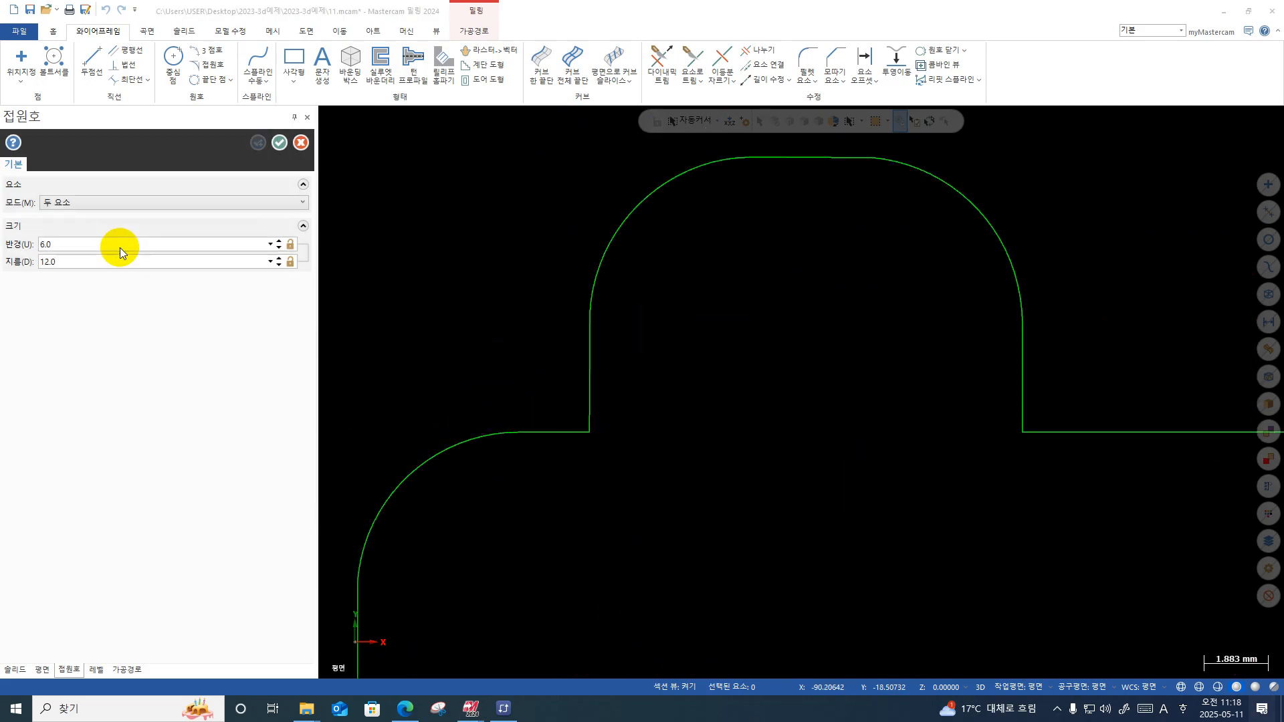
{"action": "key", "text": "Escape"}
{"action": "right_click", "coordinate": [343, 195]}
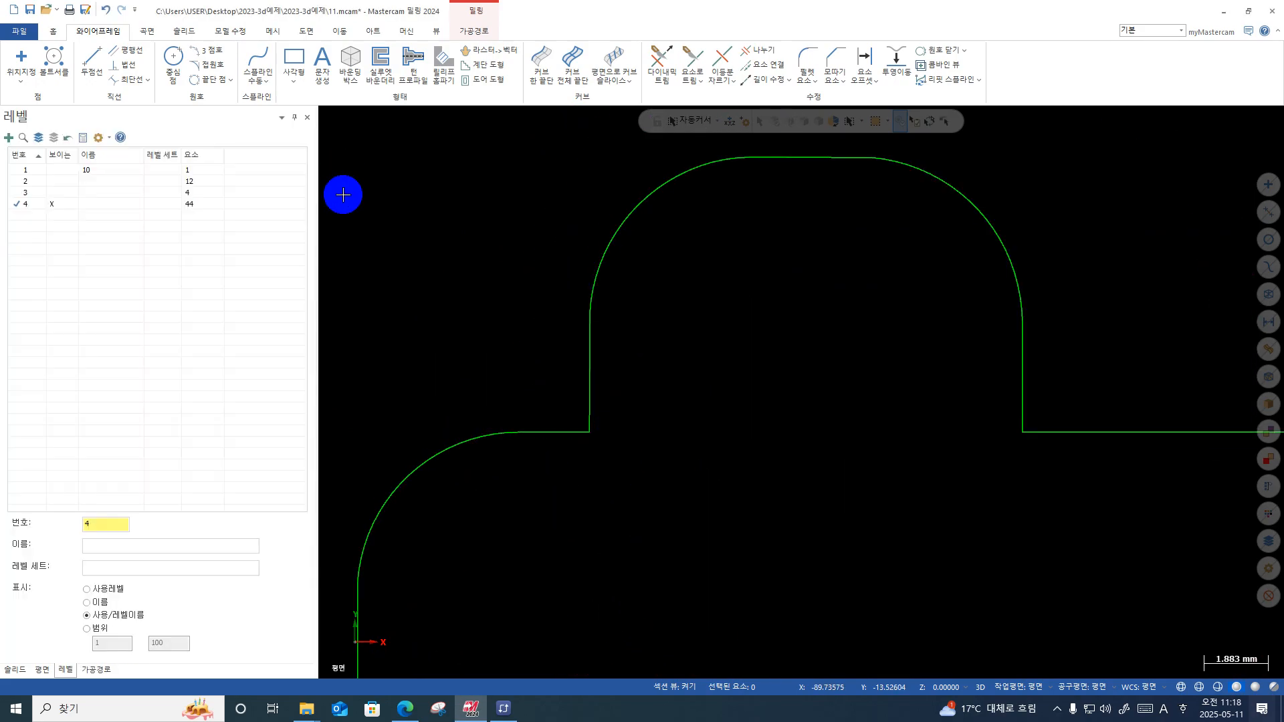
Step: Create radius 7 tangent arcs on both sides of the upper-left tab, joining it to the body's corner arc and upper edge
{"action": "left_click", "coordinate": [211, 64]}
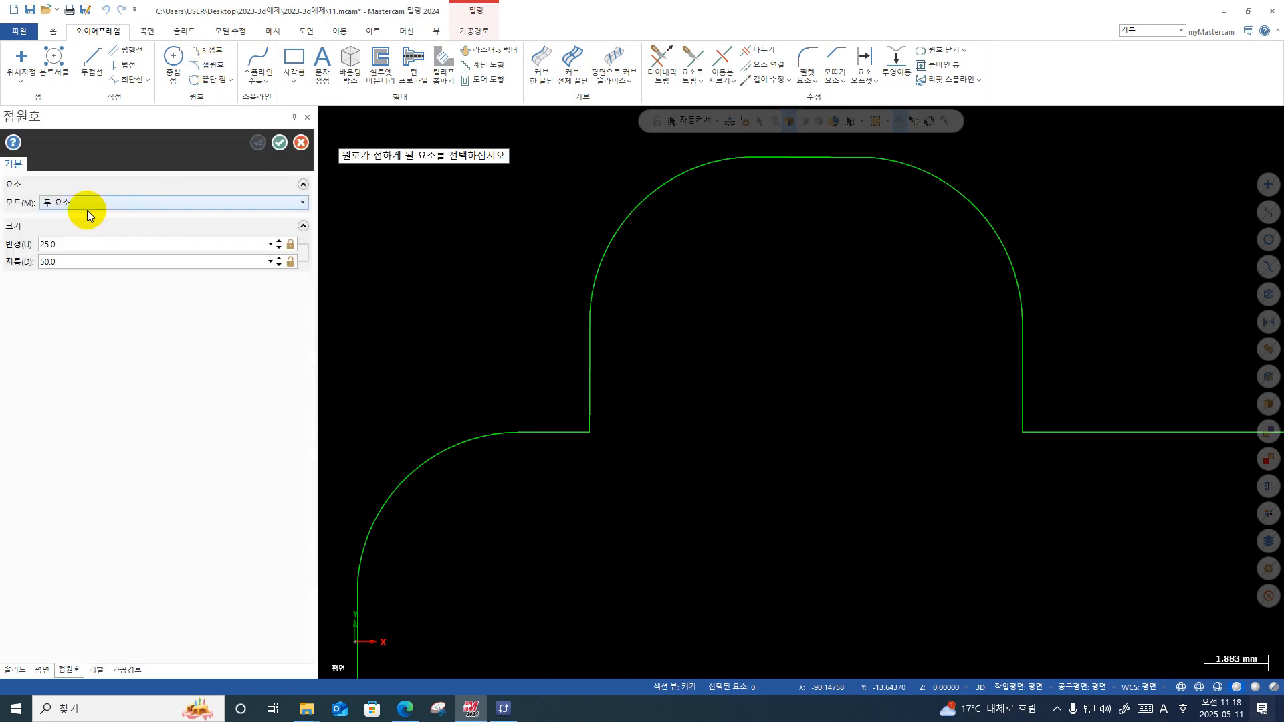
{"action": "left_click", "coordinate": [64, 242]}
{"action": "left_click", "coordinate": [615, 225]}
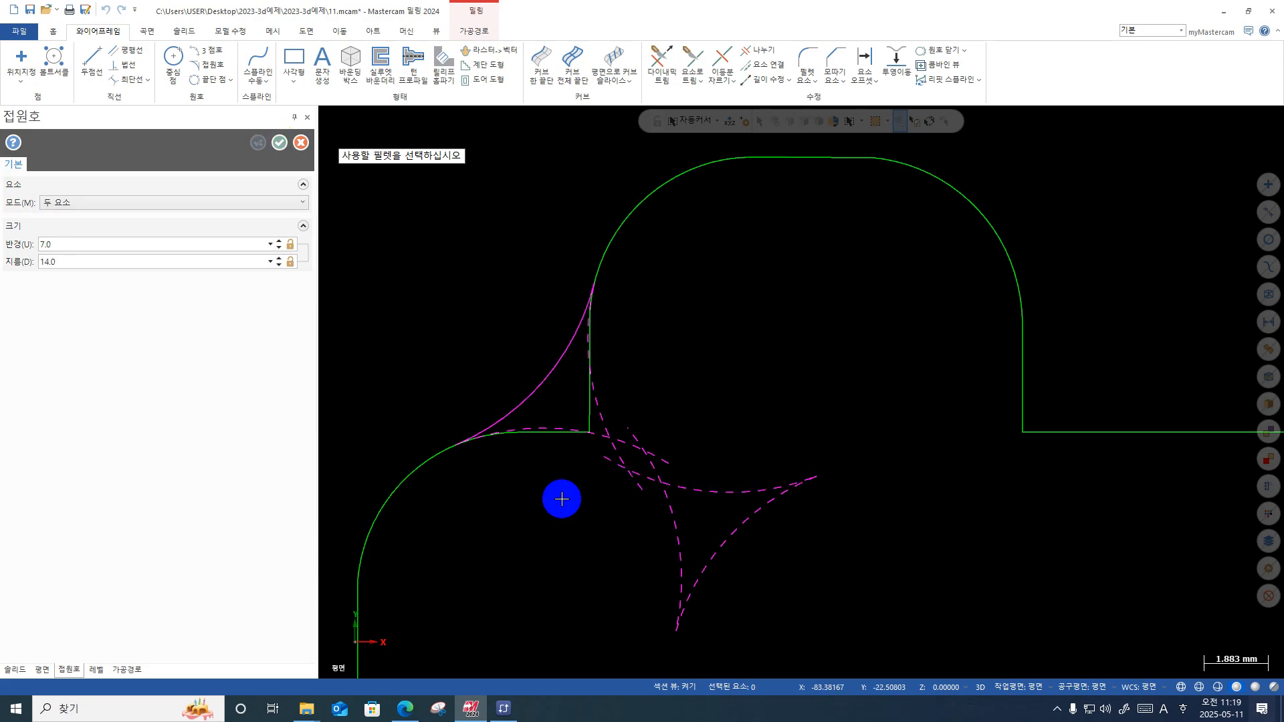
{"action": "left_click", "coordinate": [533, 390]}
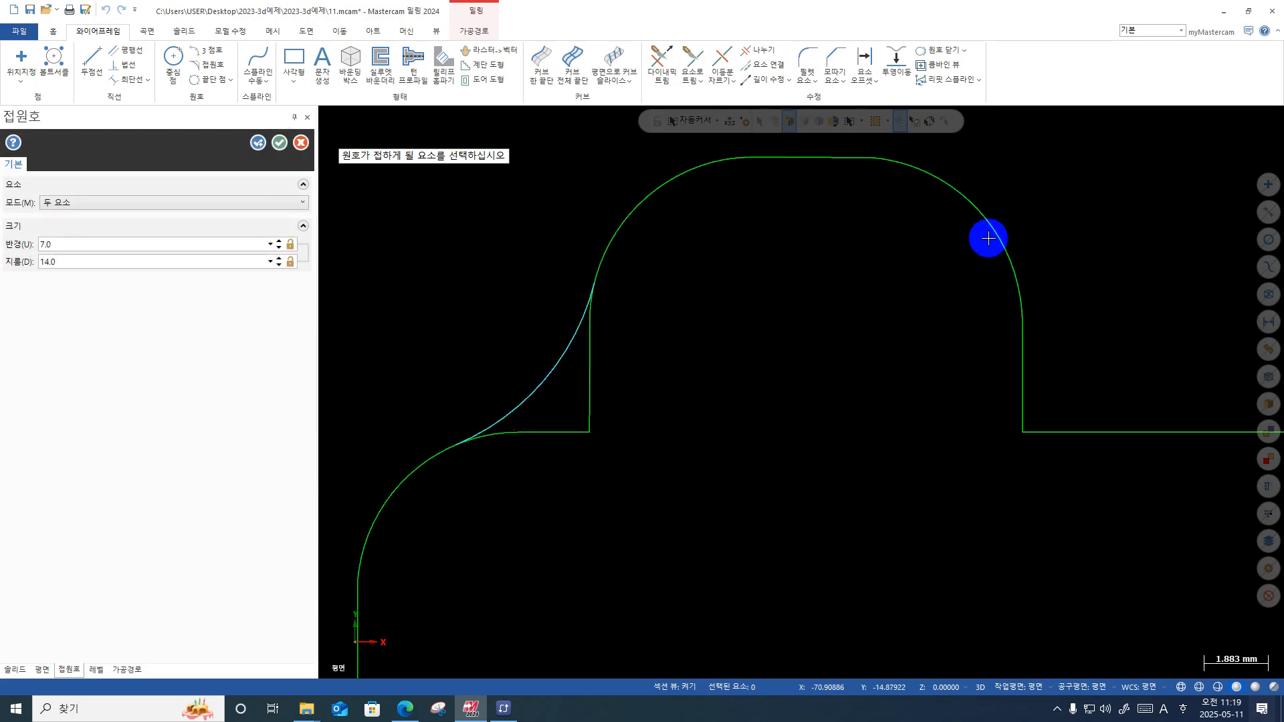
{"action": "left_click", "coordinate": [1003, 238]}
{"action": "left_click", "coordinate": [1175, 433]}
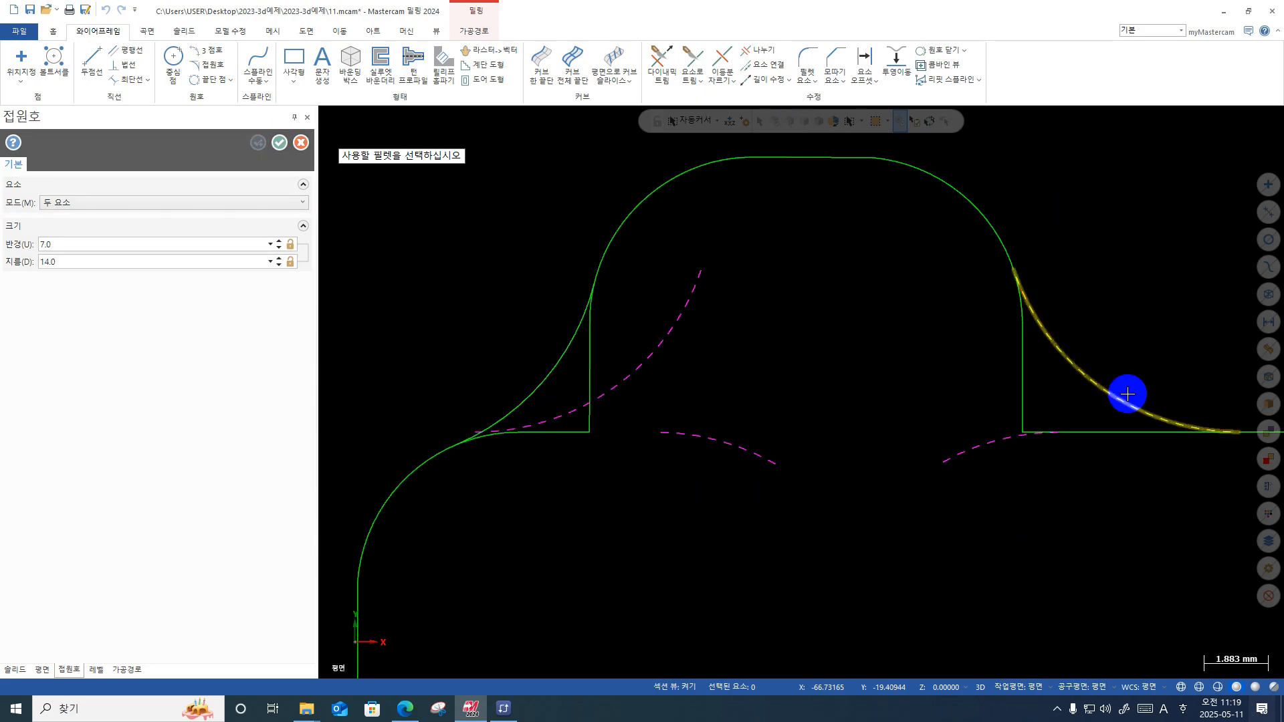
{"action": "left_click", "coordinate": [1127, 394]}
{"action": "scroll", "coordinate": [1045, 288], "scroll_direction": "up", "scroll_amount": 6}
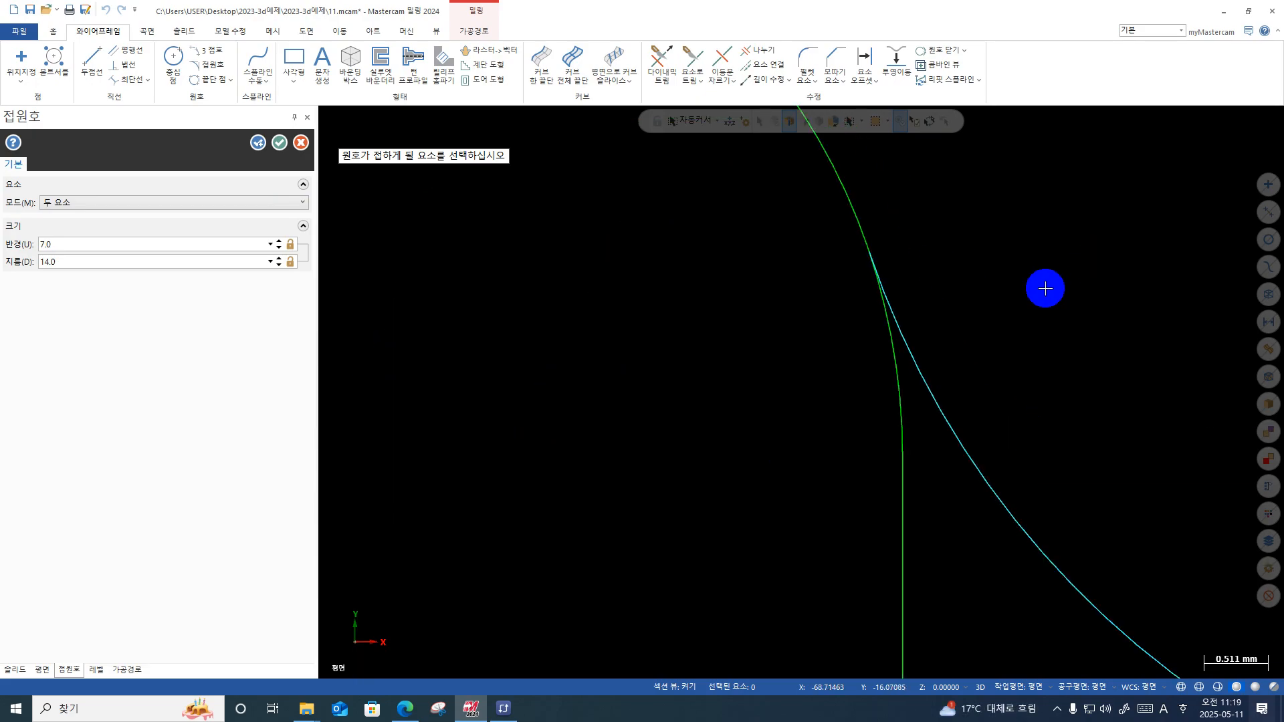
{"action": "scroll", "coordinate": [682, 321], "scroll_direction": "down", "scroll_amount": 8}
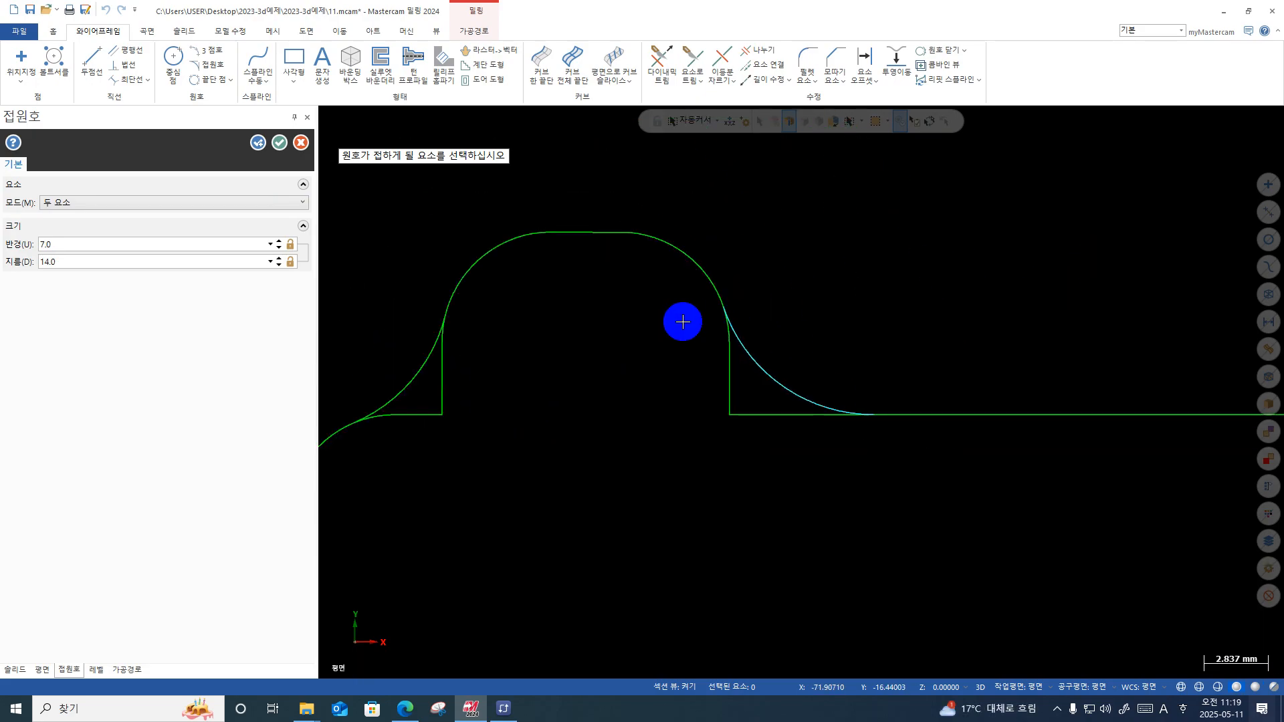
Step: Add radius 7 tangent arcs on both sides of the upper-right tab, joining it to the upper edge and the body's corner arc
{"action": "scroll", "coordinate": [682, 321], "scroll_direction": "down", "scroll_amount": 3}
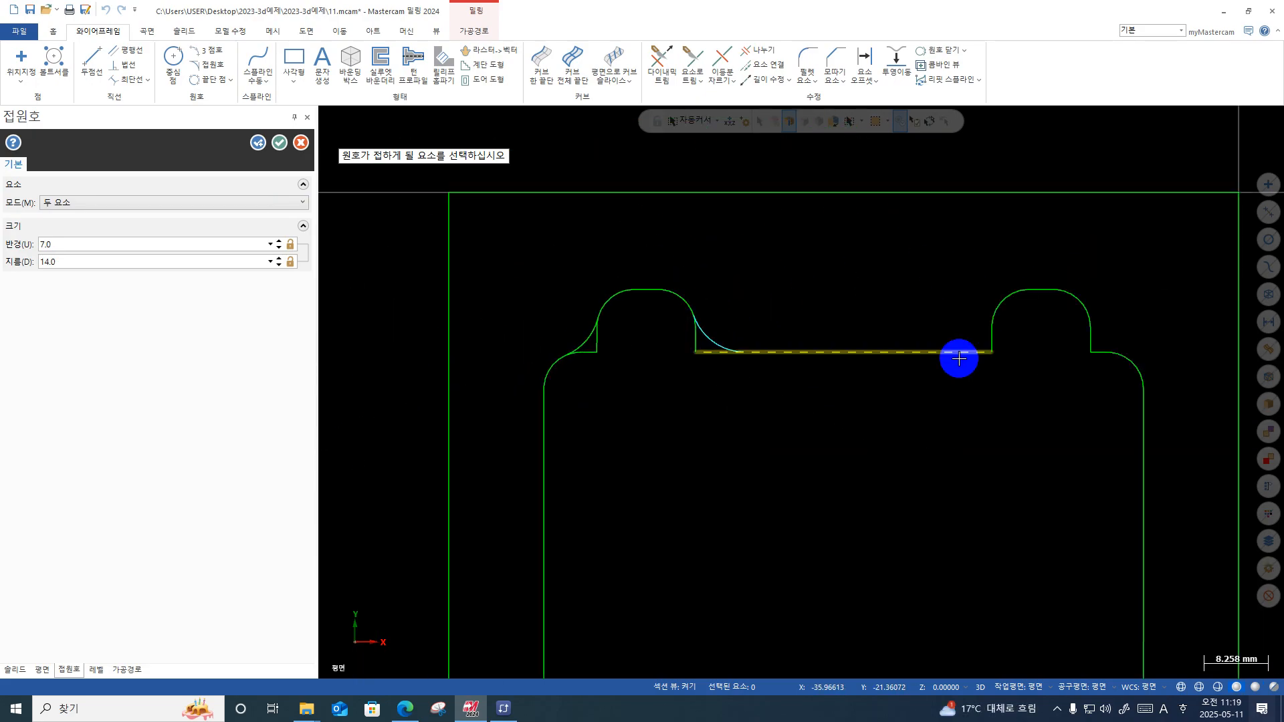
{"action": "scroll", "coordinate": [958, 359], "scroll_direction": "up", "scroll_amount": 2}
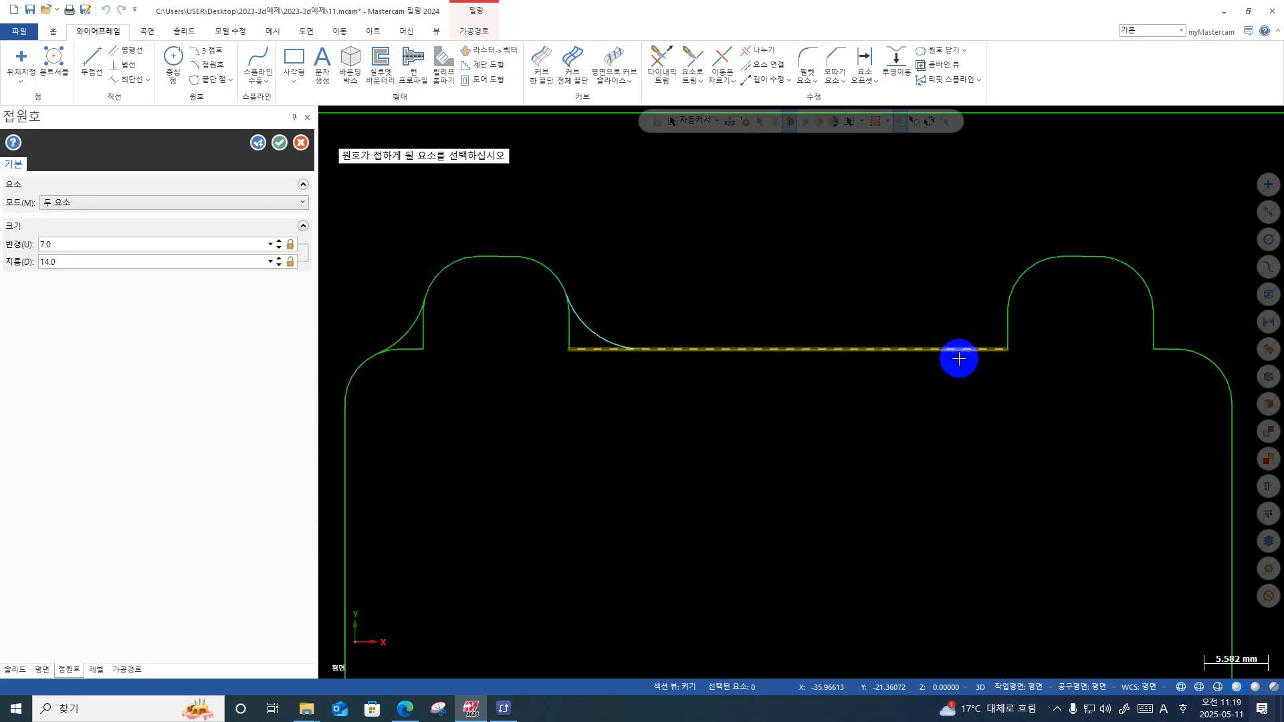
{"action": "left_click", "coordinate": [1017, 266]}
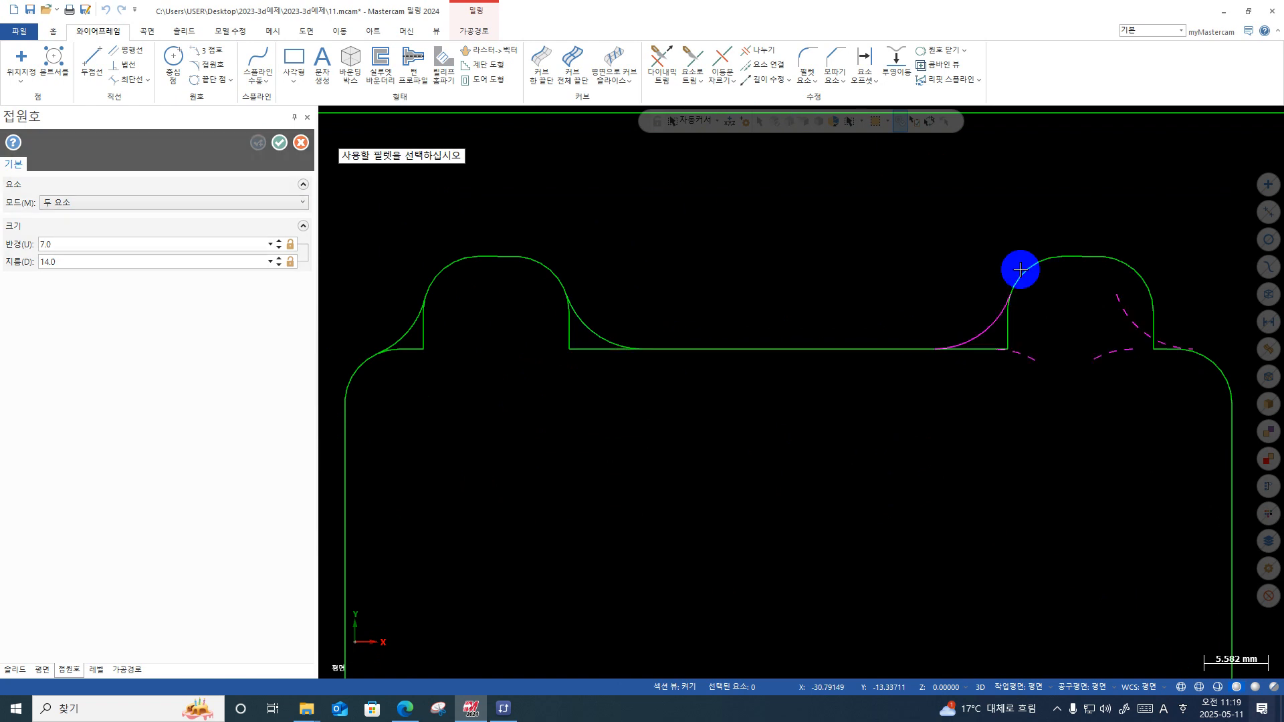
{"action": "left_click", "coordinate": [982, 336]}
{"action": "left_click", "coordinate": [1147, 271]}
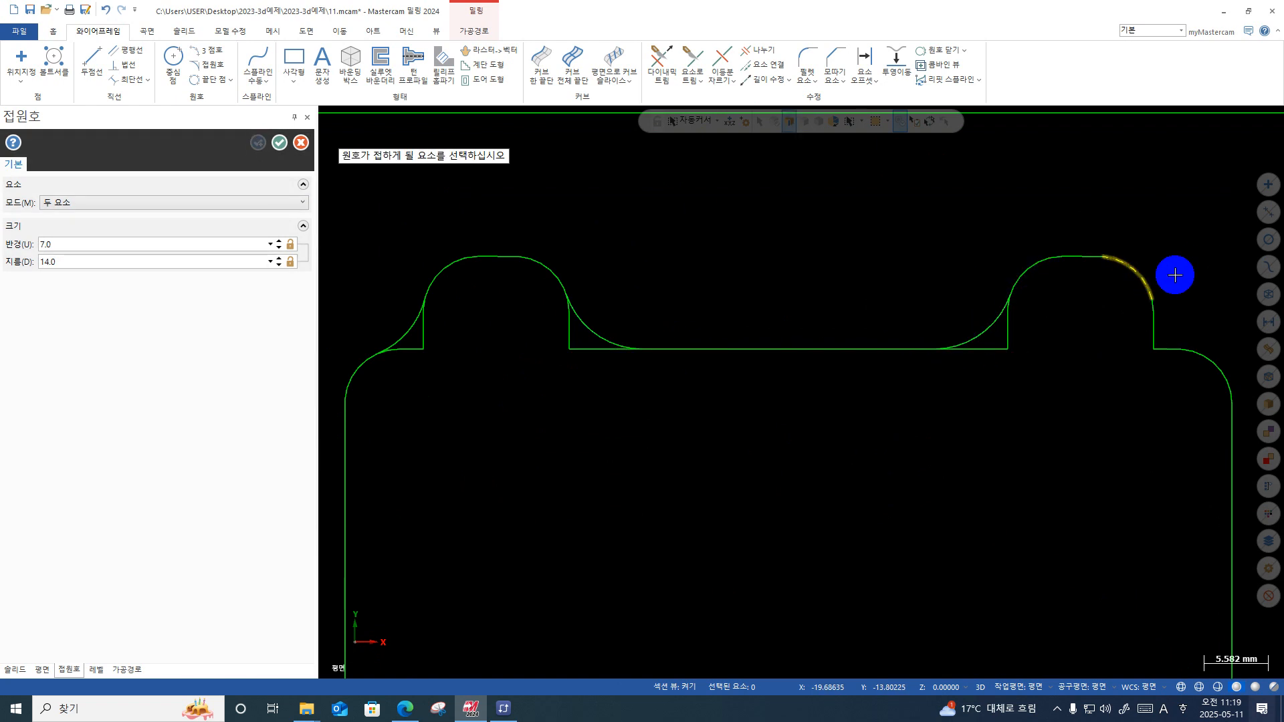
{"action": "left_click", "coordinate": [1228, 377]}
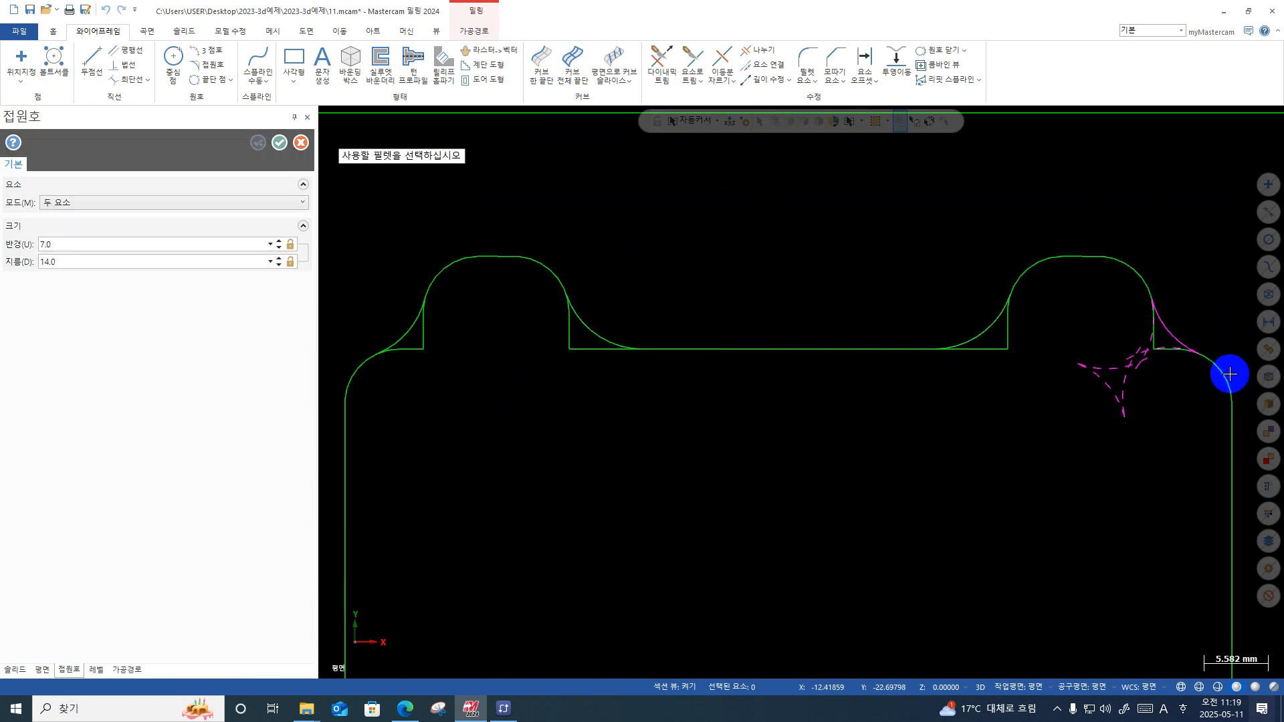
{"action": "left_click", "coordinate": [1181, 332]}
Step: Add radius 7 tangent arcs on both sides of the lower-right tab, joining it to the body's corner arc and lower edge
{"action": "scroll", "coordinate": [1046, 195], "scroll_direction": "down", "scroll_amount": 3}
{"action": "scroll", "coordinate": [1228, 491], "scroll_direction": "up", "scroll_amount": 1}
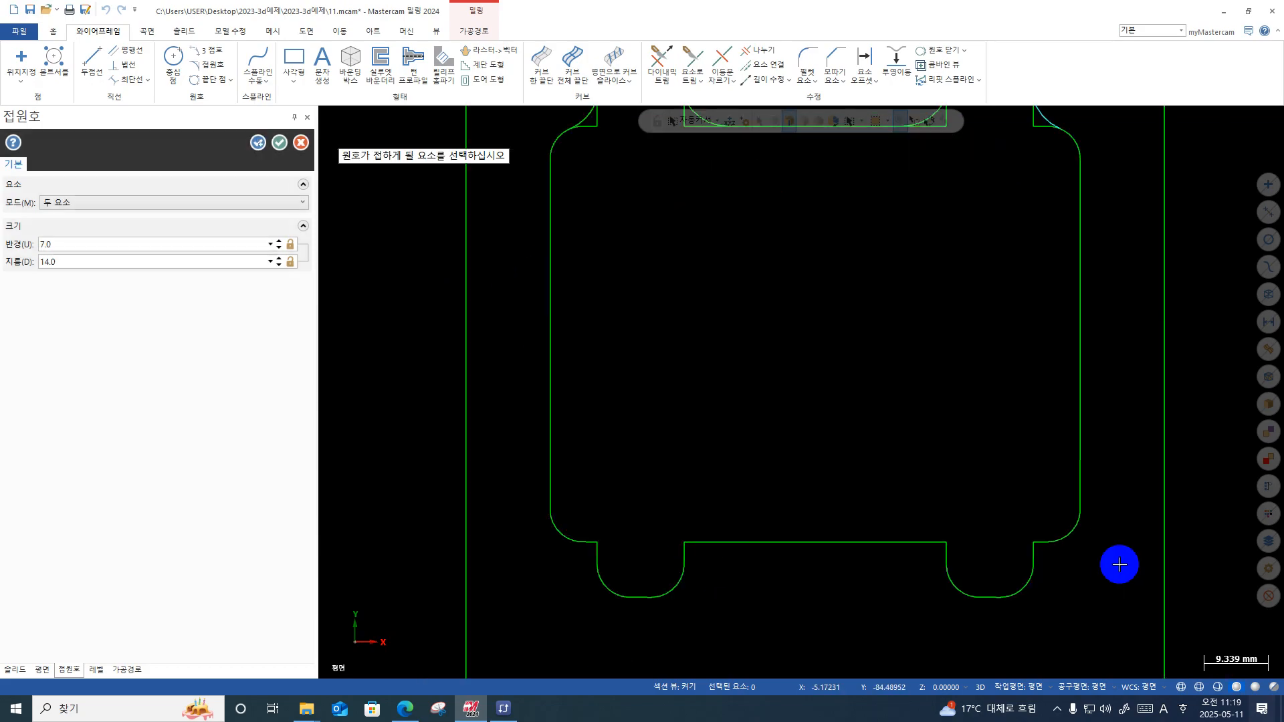
{"action": "left_click", "coordinate": [1075, 537]}
{"action": "left_click", "coordinate": [1020, 593]}
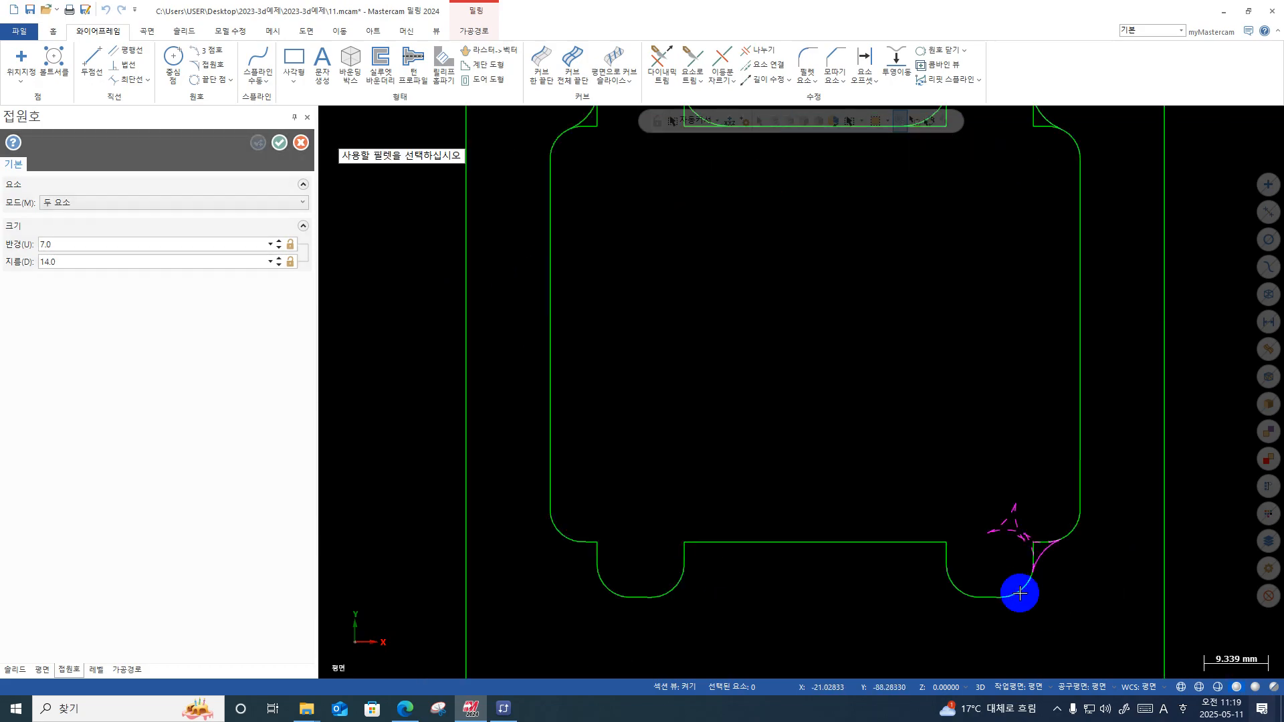
{"action": "left_click", "coordinate": [1047, 558]}
{"action": "left_click", "coordinate": [949, 592]}
{"action": "left_click", "coordinate": [891, 549]}
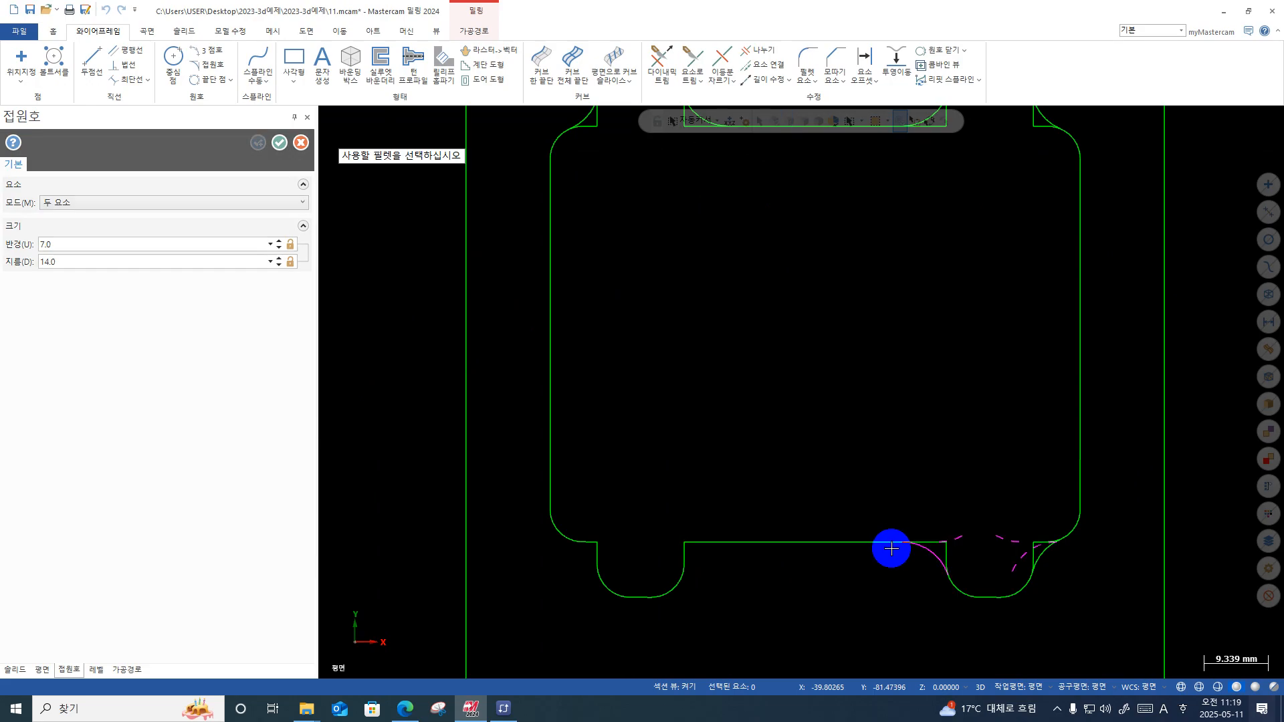
{"action": "left_click", "coordinate": [928, 555]}
Step: Add radius 7 tangent arcs on both sides of the lower-left tab, joining it to the lower edge and the body's corner arc
{"action": "left_click", "coordinate": [729, 543]}
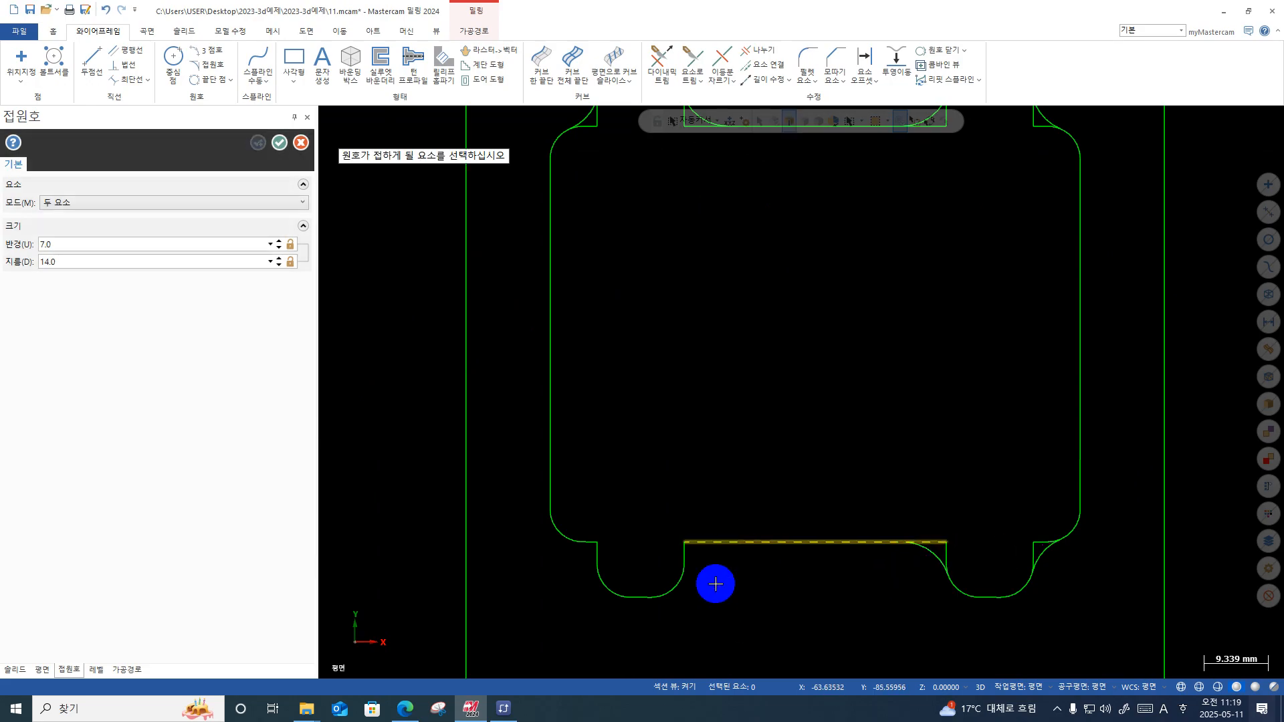
{"action": "left_click", "coordinate": [681, 584]}
{"action": "left_click", "coordinate": [711, 551]}
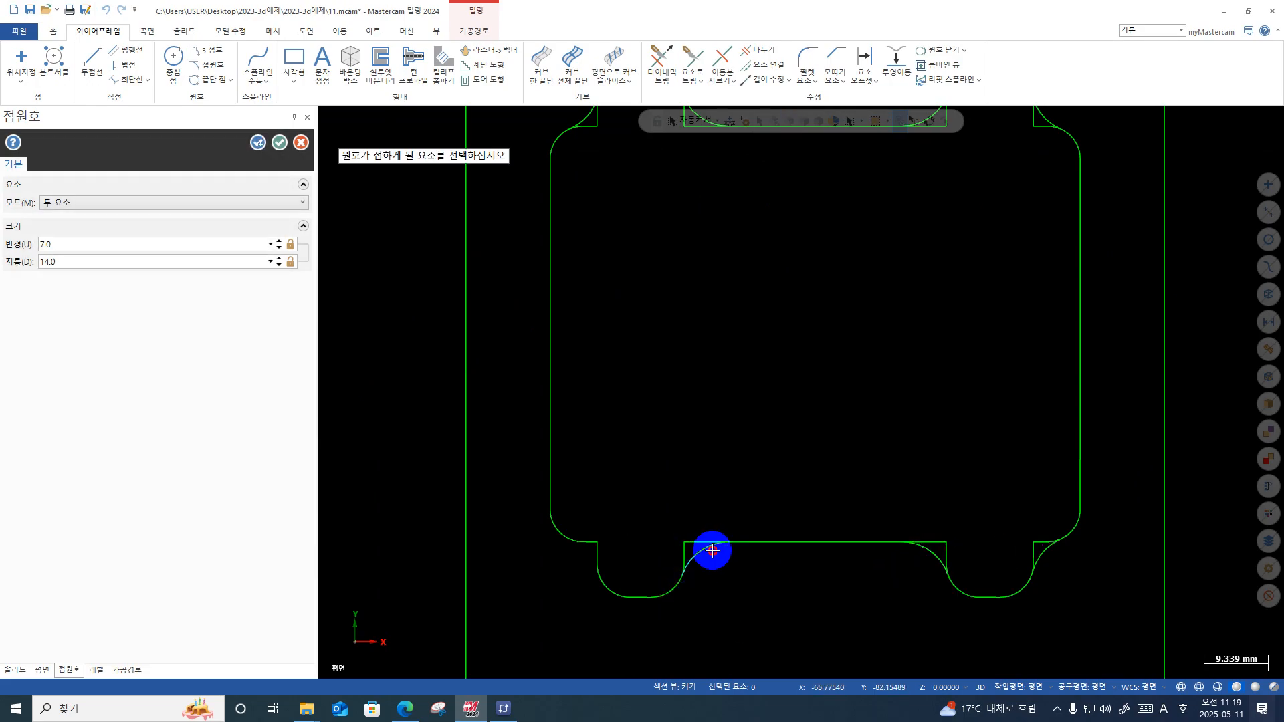
{"action": "left_click", "coordinate": [604, 582]}
{"action": "left_click", "coordinate": [554, 533]}
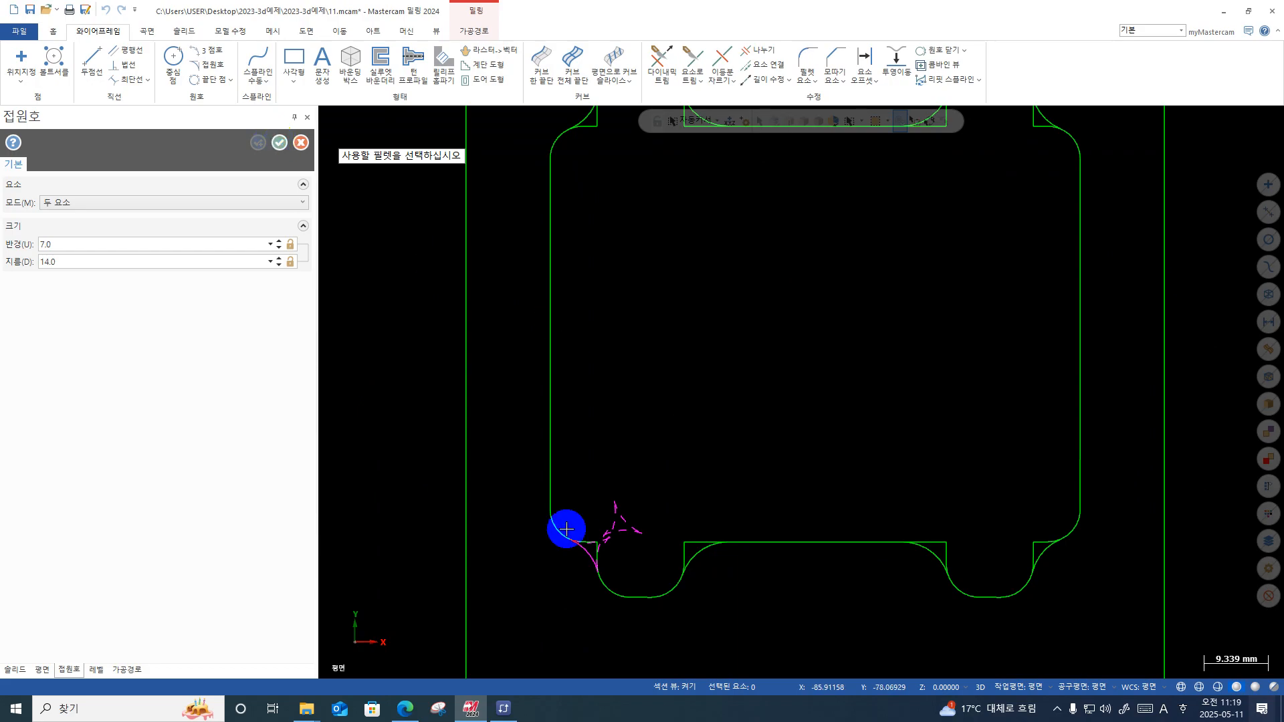
{"action": "left_click", "coordinate": [580, 554]}
{"action": "scroll", "coordinate": [542, 628], "scroll_direction": "down", "scroll_amount": 1}
{"action": "left_click", "coordinate": [280, 142]}
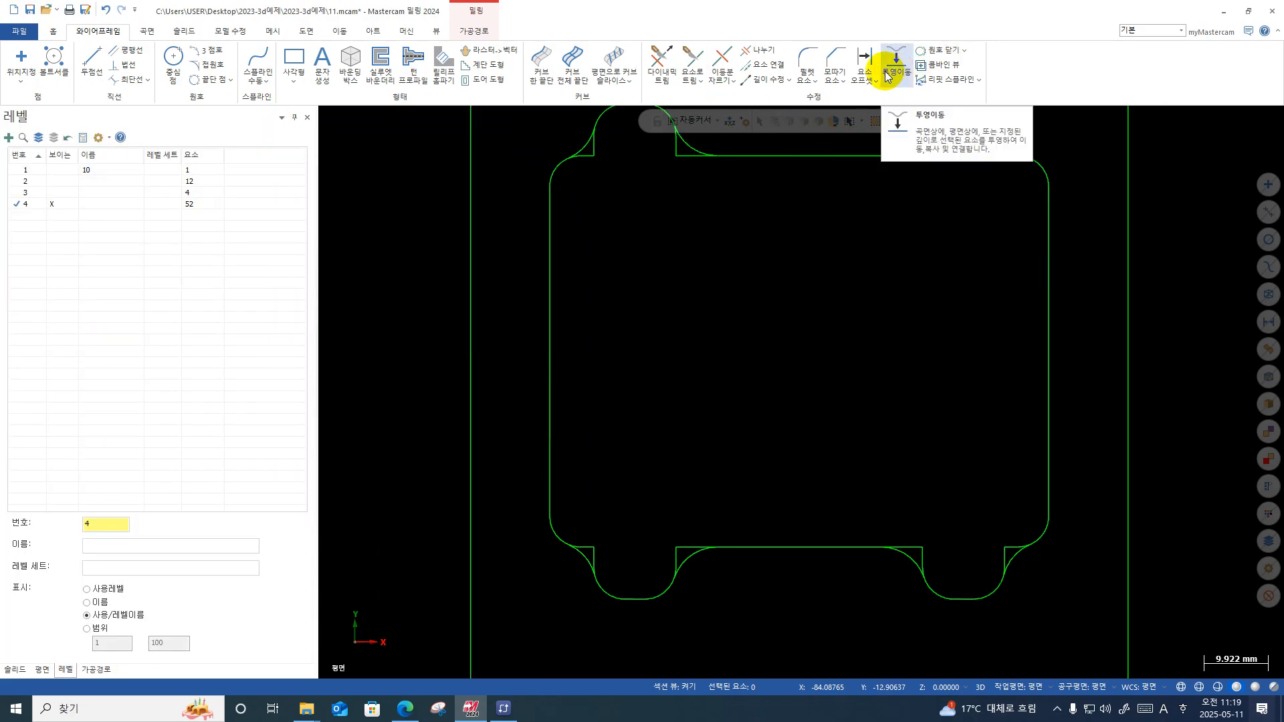
Step: Divide away the leftover curve segments behind the tangent arc on the upper-left tab's outer side, using the trim type
{"action": "left_click", "coordinate": [754, 49]}
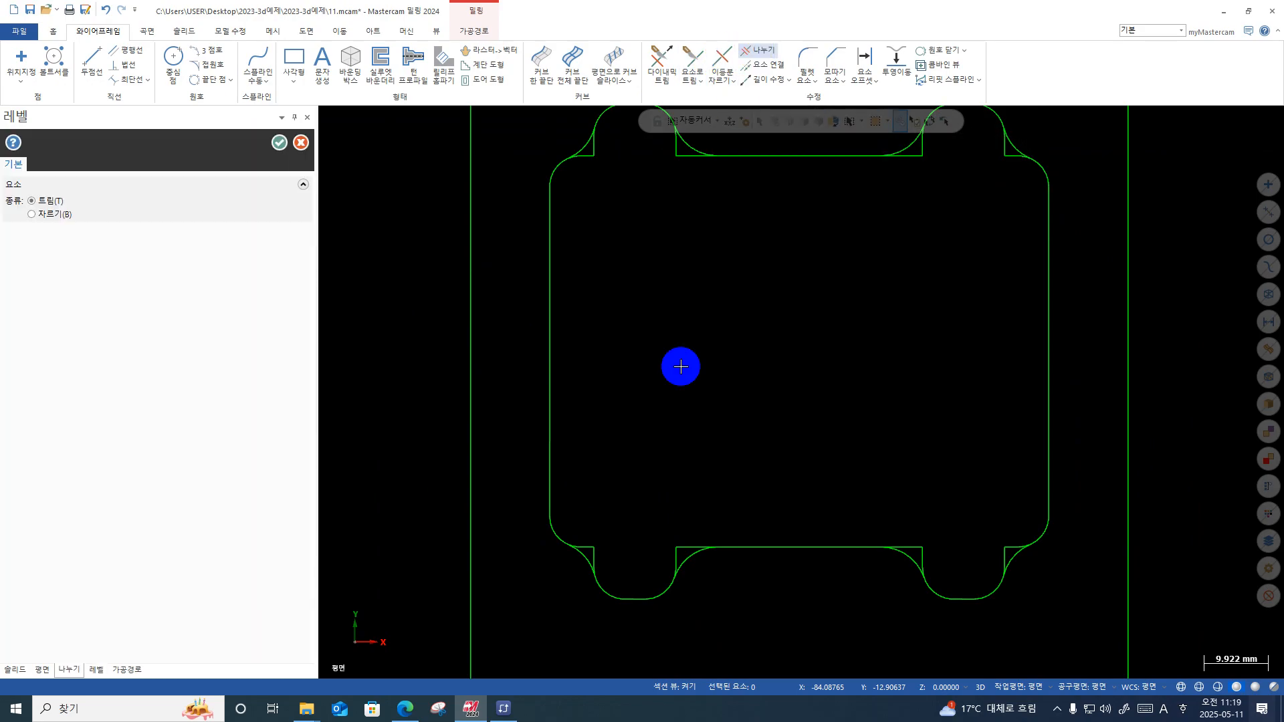
{"action": "scroll", "coordinate": [615, 174], "scroll_direction": "up", "scroll_amount": 3}
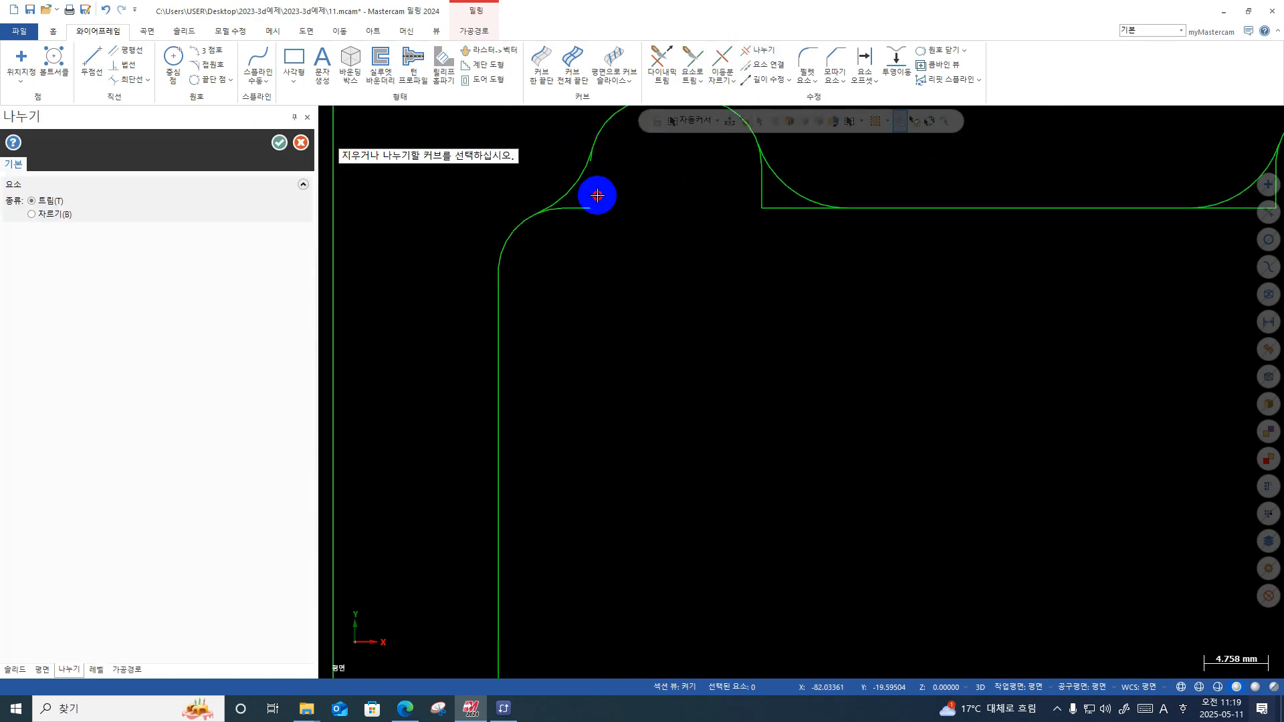
{"action": "scroll", "coordinate": [563, 212], "scroll_direction": "up", "scroll_amount": 3}
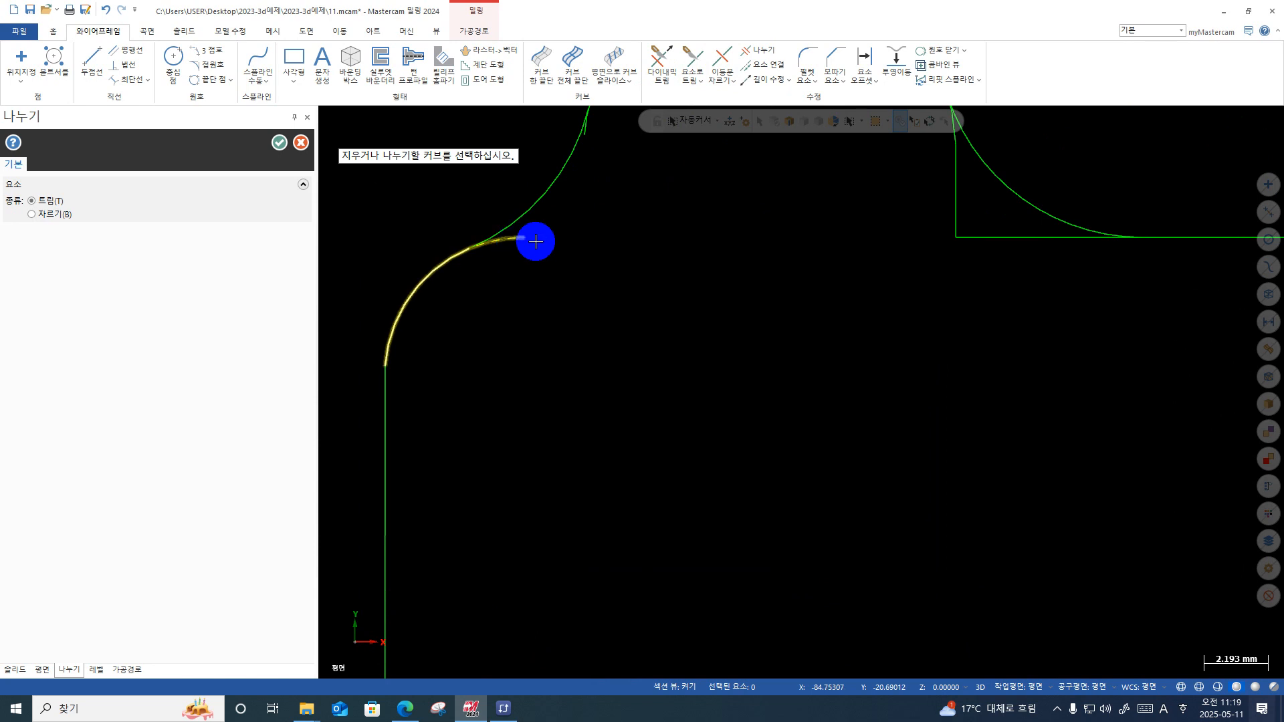
{"action": "scroll", "coordinate": [597, 347], "scroll_direction": "down", "scroll_amount": 3}
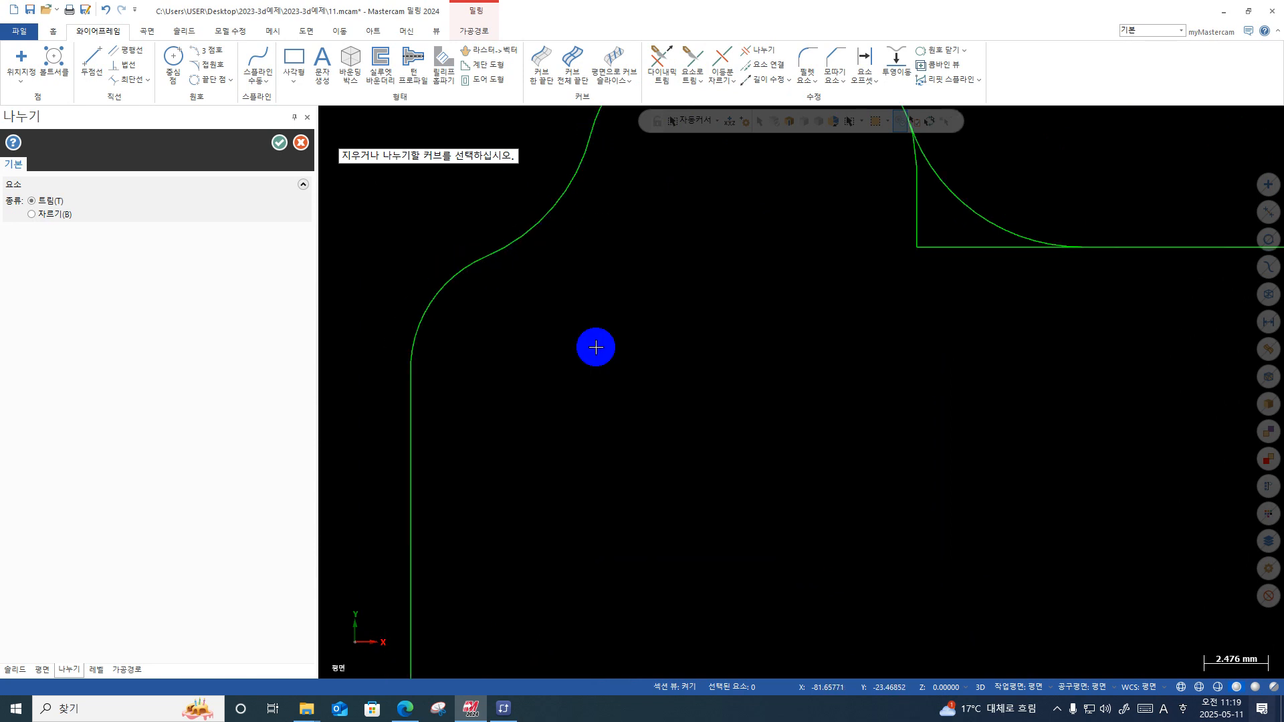
Step: Trim away the leftover vertical line, upper-edge segment and corner stub behind the tangent arc on the upper-left tab's inner side
{"action": "key", "text": "F1"}
{"action": "left_click", "coordinate": [848, 159]}
{"action": "left_click", "coordinate": [671, 275]}
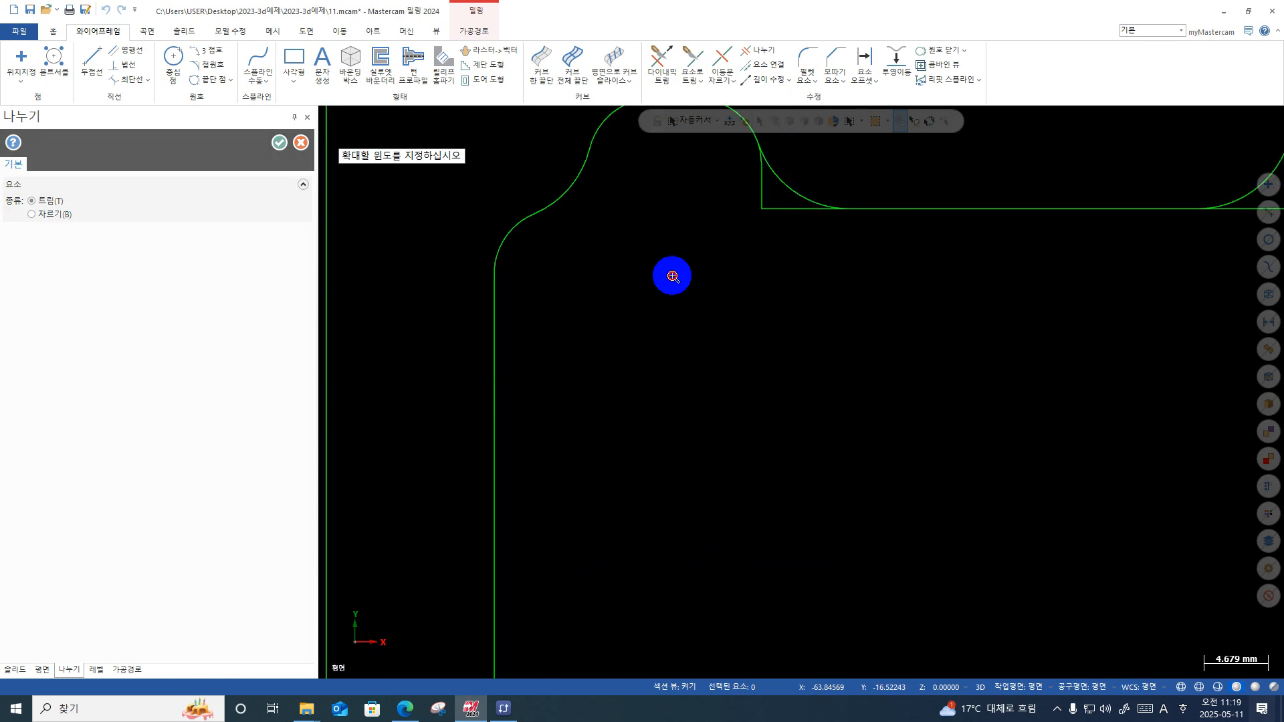
{"action": "key", "text": "F2"}
{"action": "key", "text": "F2"}
{"action": "key", "text": "F1"}
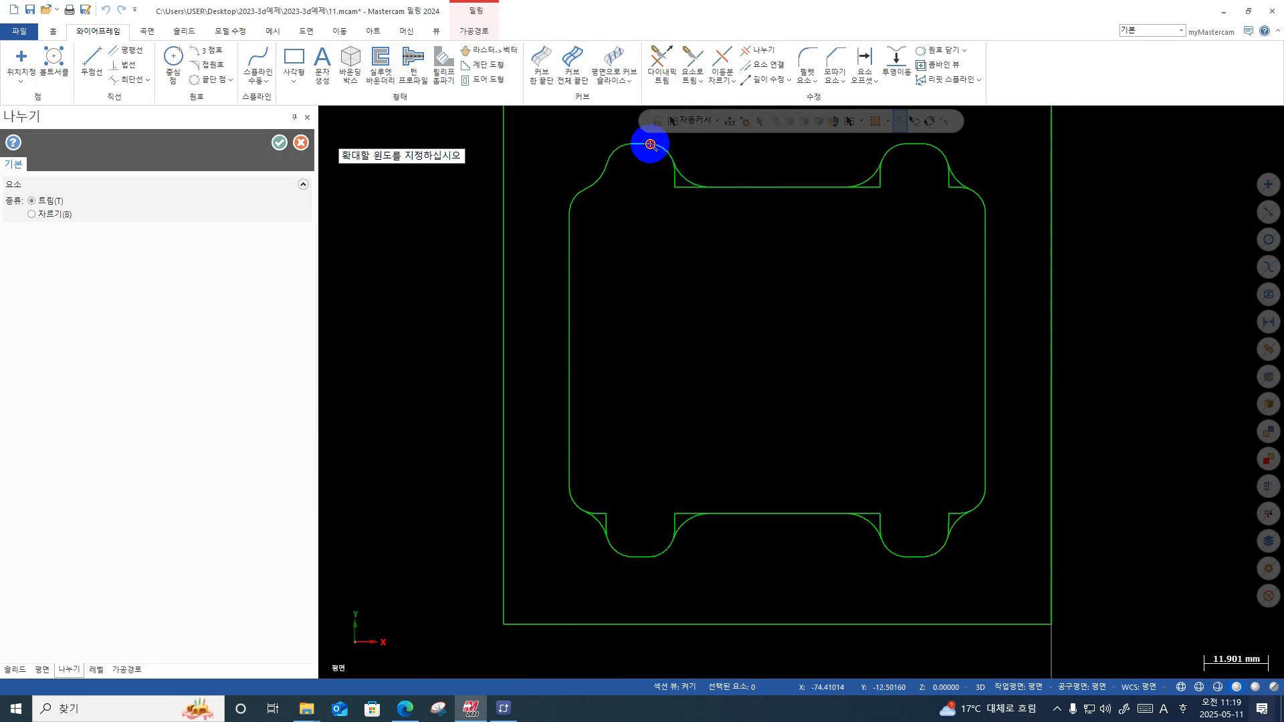
{"action": "left_click", "coordinate": [651, 147]}
{"action": "left_click", "coordinate": [710, 206]}
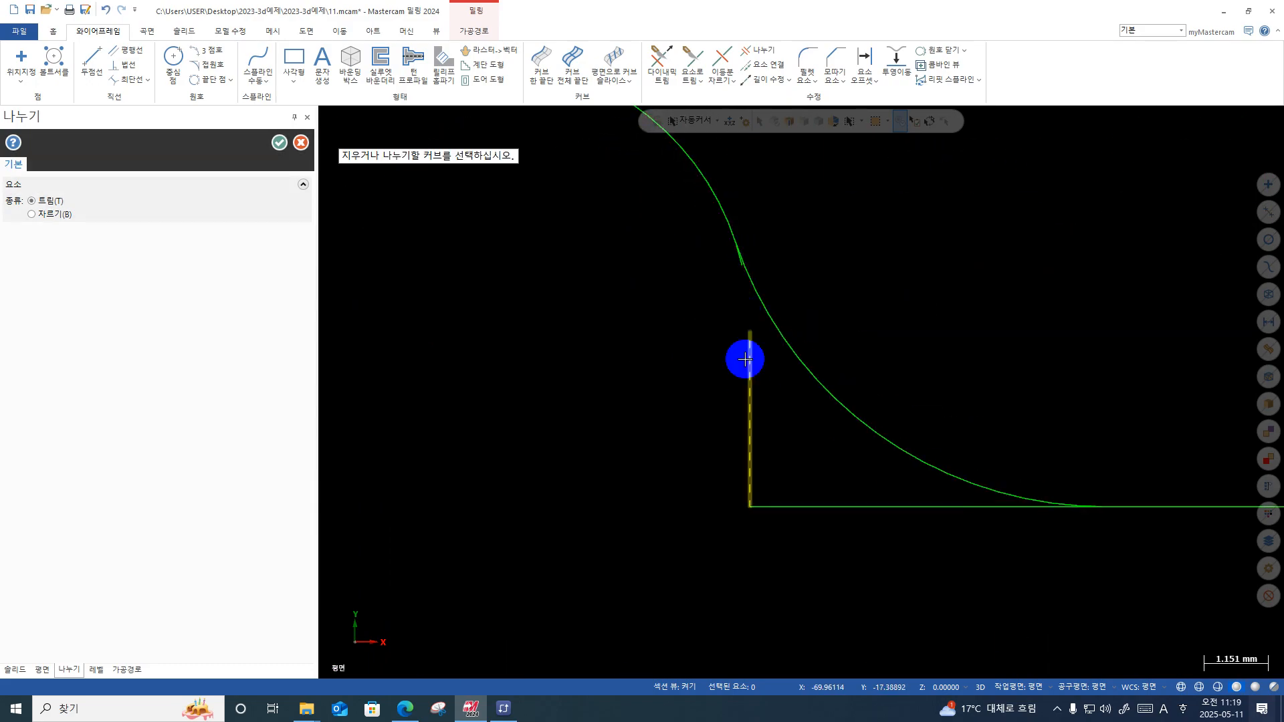
{"action": "left_click", "coordinate": [748, 374]}
{"action": "key", "text": "F1"}
{"action": "left_click", "coordinate": [813, 199]}
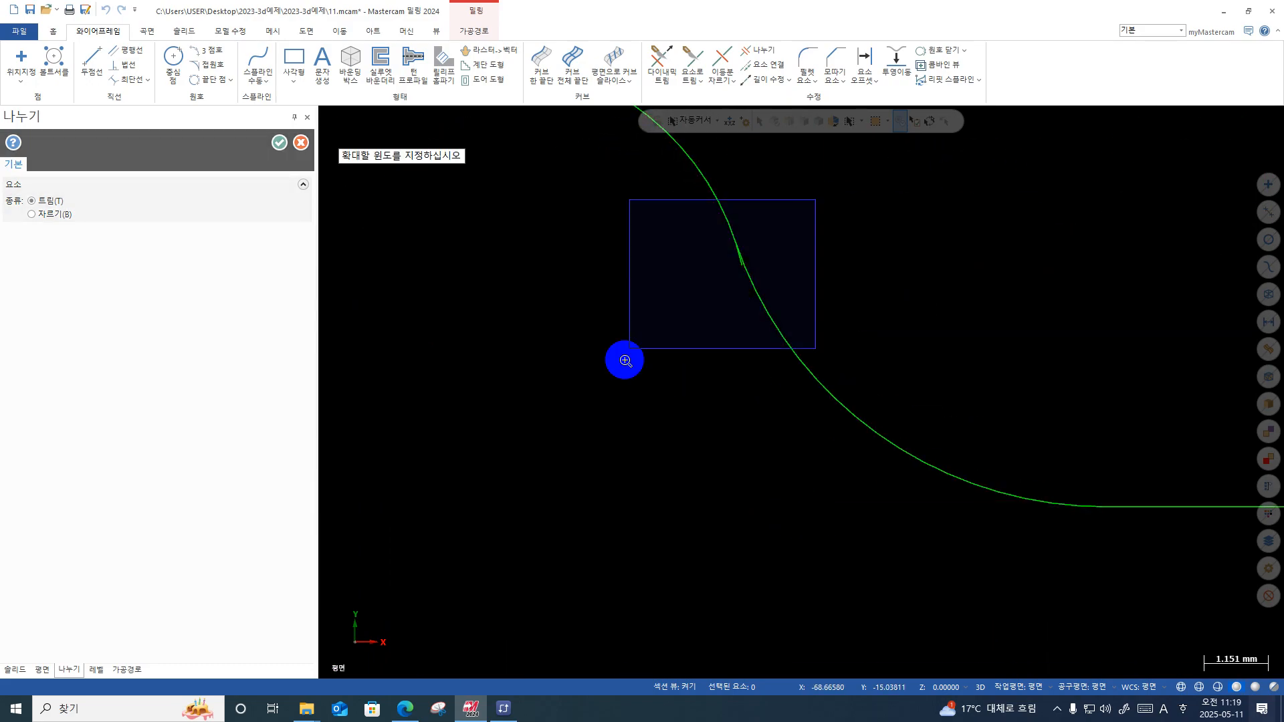
{"action": "left_click", "coordinate": [625, 356]}
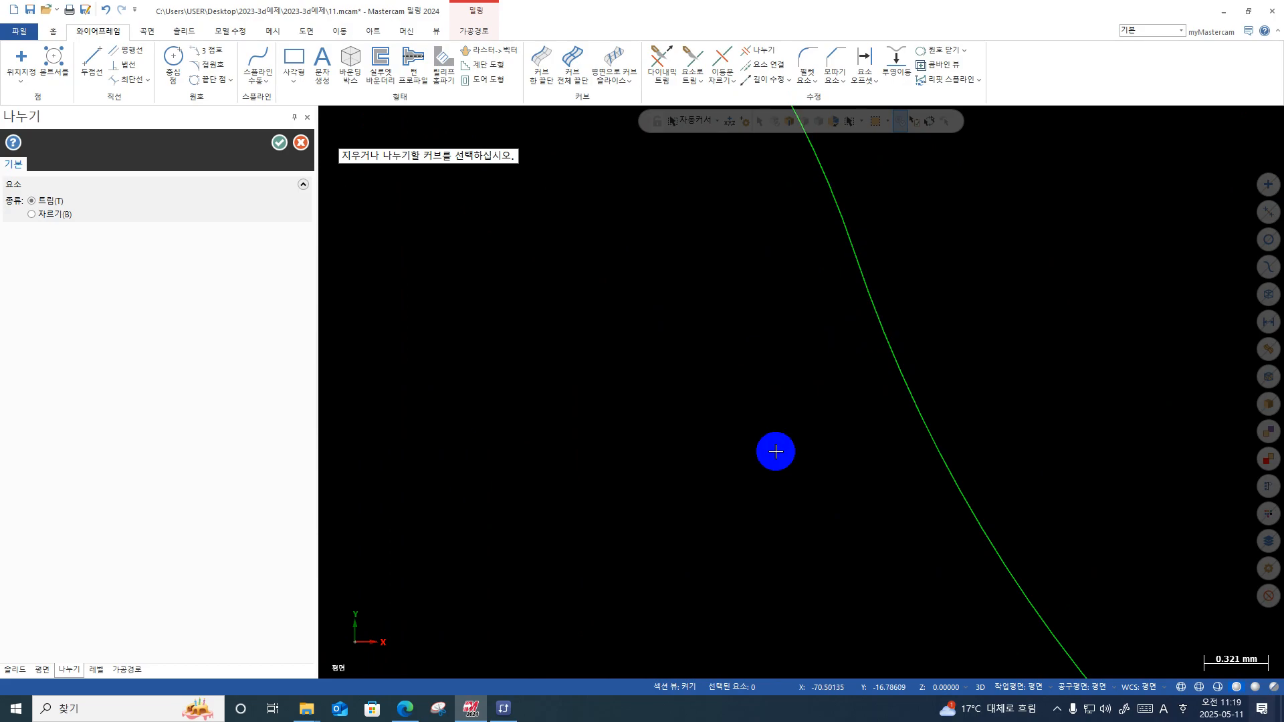
{"action": "scroll", "coordinate": [774, 445], "scroll_direction": "down", "scroll_amount": 5}
{"action": "scroll", "coordinate": [774, 445], "scroll_direction": "down", "scroll_amount": 3}
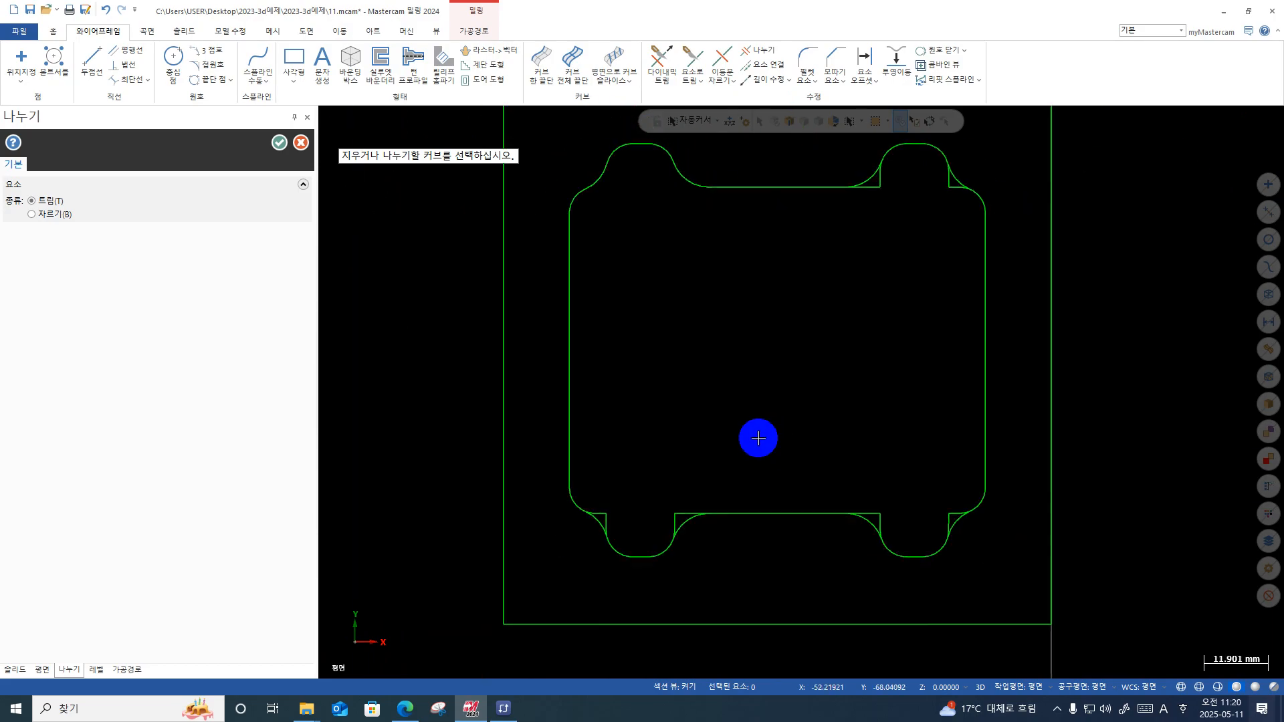
Step: Examine the trimmed transition between the upper-left tab and the body's corner arc for leftover segments
{"action": "scroll", "coordinate": [584, 201], "scroll_direction": "up", "scroll_amount": 5}
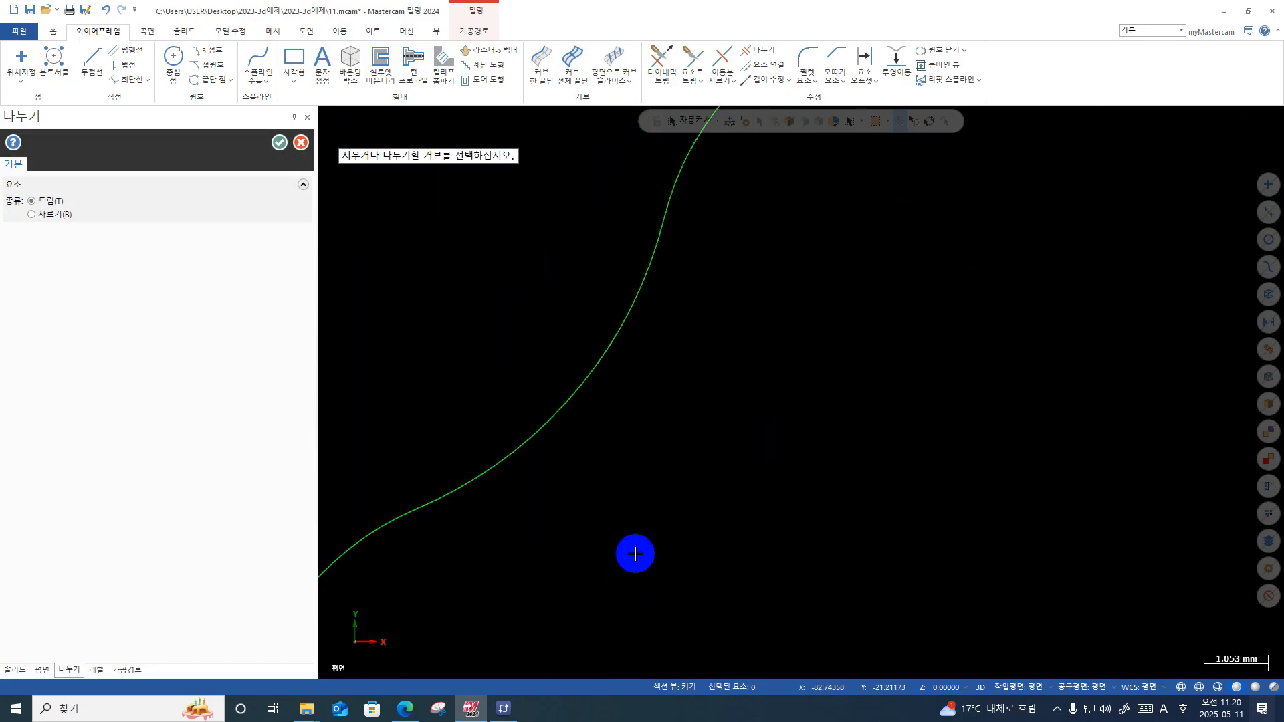
{"action": "scroll", "coordinate": [613, 399], "scroll_direction": "down", "scroll_amount": 6}
{"action": "key", "text": "F1"}
{"action": "scroll", "coordinate": [595, 202], "scroll_direction": "up", "scroll_amount": 5}
{"action": "scroll", "coordinate": [594, 201], "scroll_direction": "down", "scroll_amount": 6}
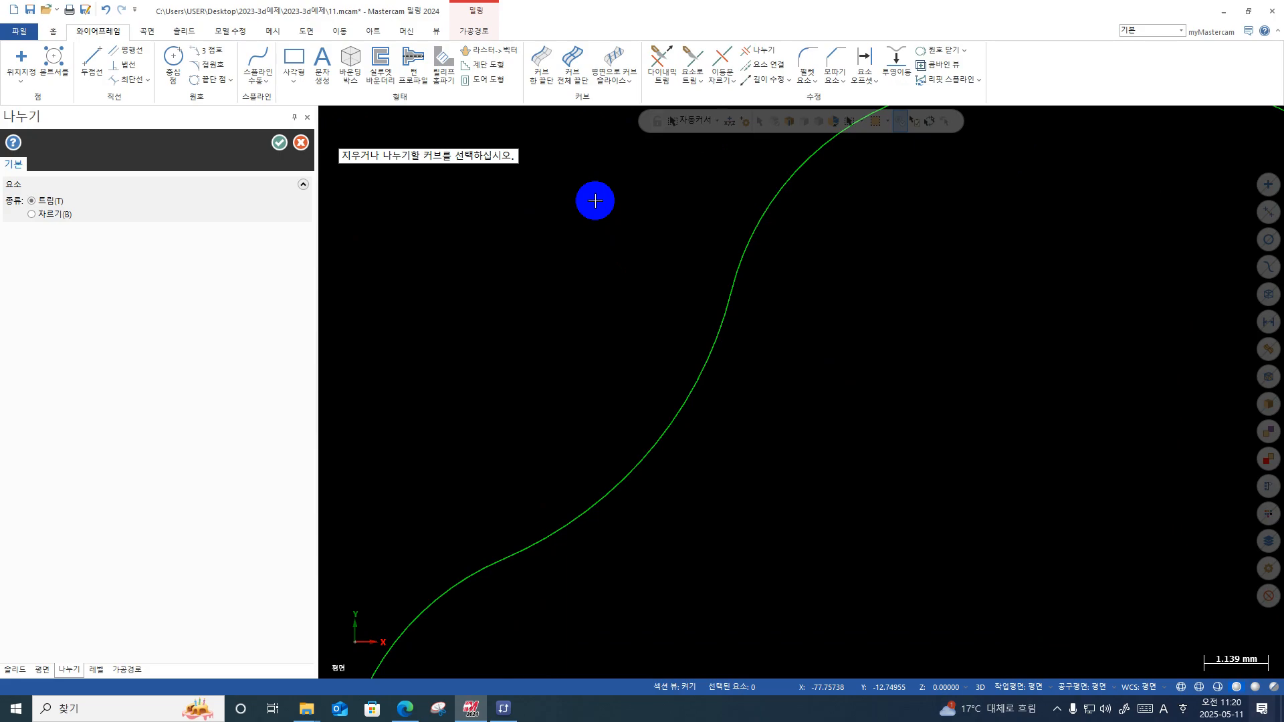
{"action": "key", "text": "F1"}
{"action": "left_click_drag", "start_coordinate": [577, 135], "coordinate": [645, 218]}
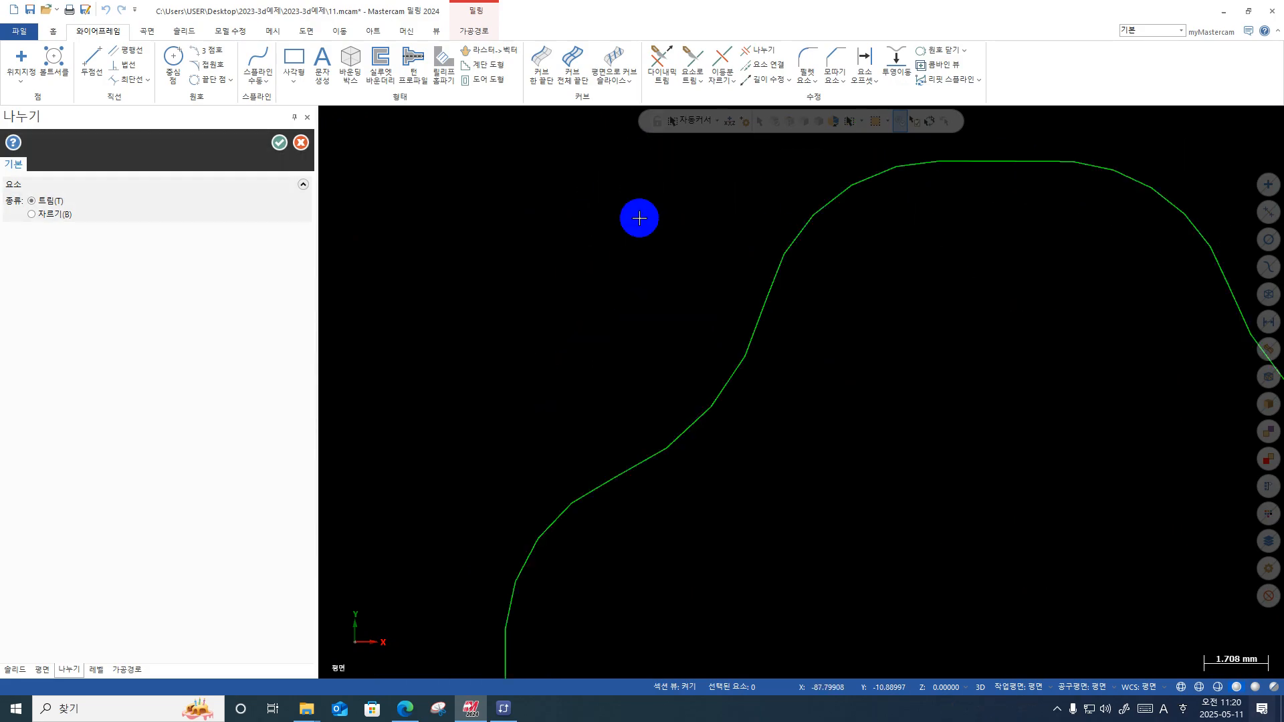
{"action": "scroll", "coordinate": [758, 239], "scroll_direction": "up", "scroll_amount": 1}
{"action": "key", "text": "F1"}
{"action": "left_click_drag", "start_coordinate": [912, 218], "coordinate": [707, 521]}
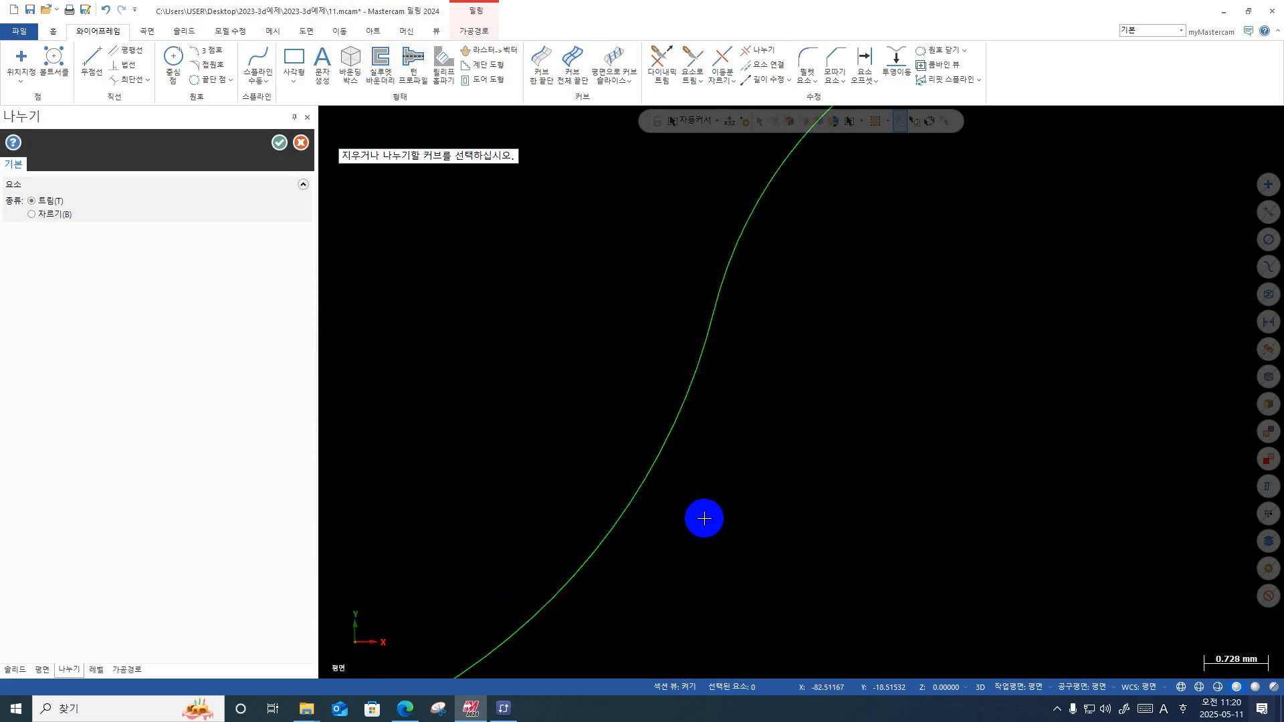
{"action": "scroll", "coordinate": [666, 468], "scroll_direction": "down", "scroll_amount": 4}
{"action": "scroll", "coordinate": [665, 471], "scroll_direction": "down", "scroll_amount": 10}
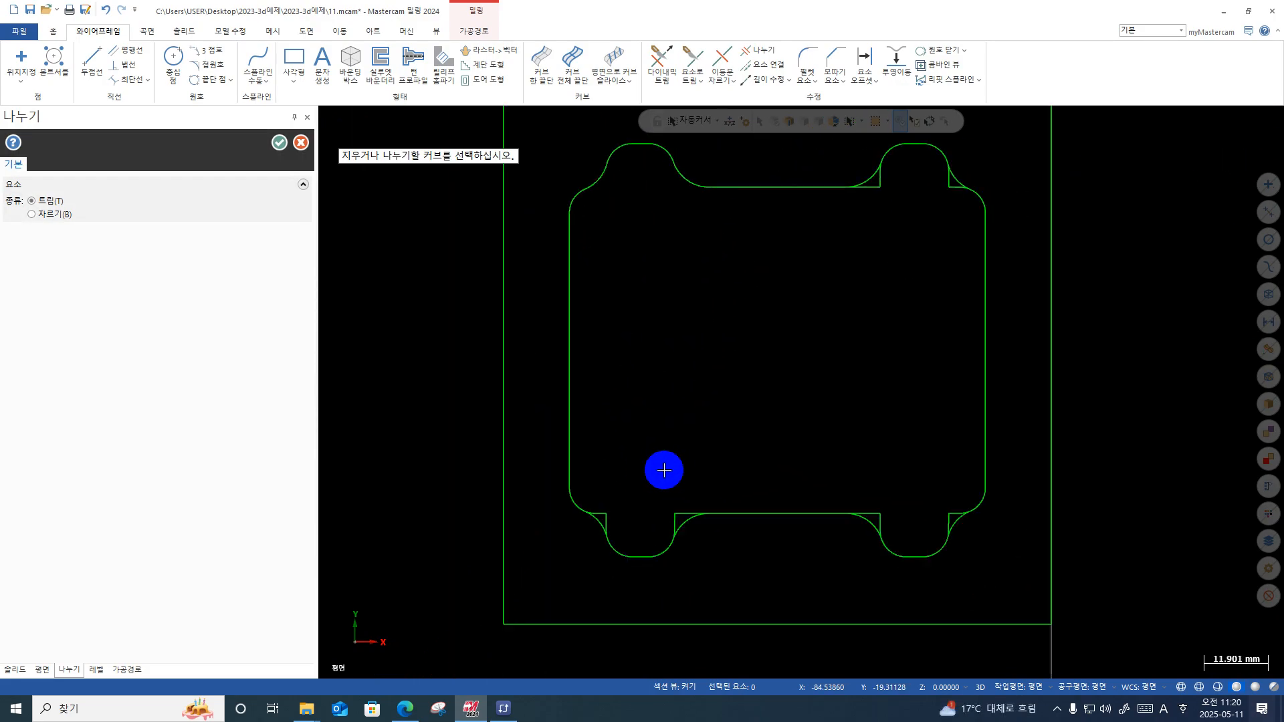
Step: Try to trim the leftover segments behind the tangent arc on the upper-right tab's inner side
{"action": "key", "text": "F1"}
{"action": "left_click_drag", "start_coordinate": [1020, 218], "coordinate": [834, 140]}
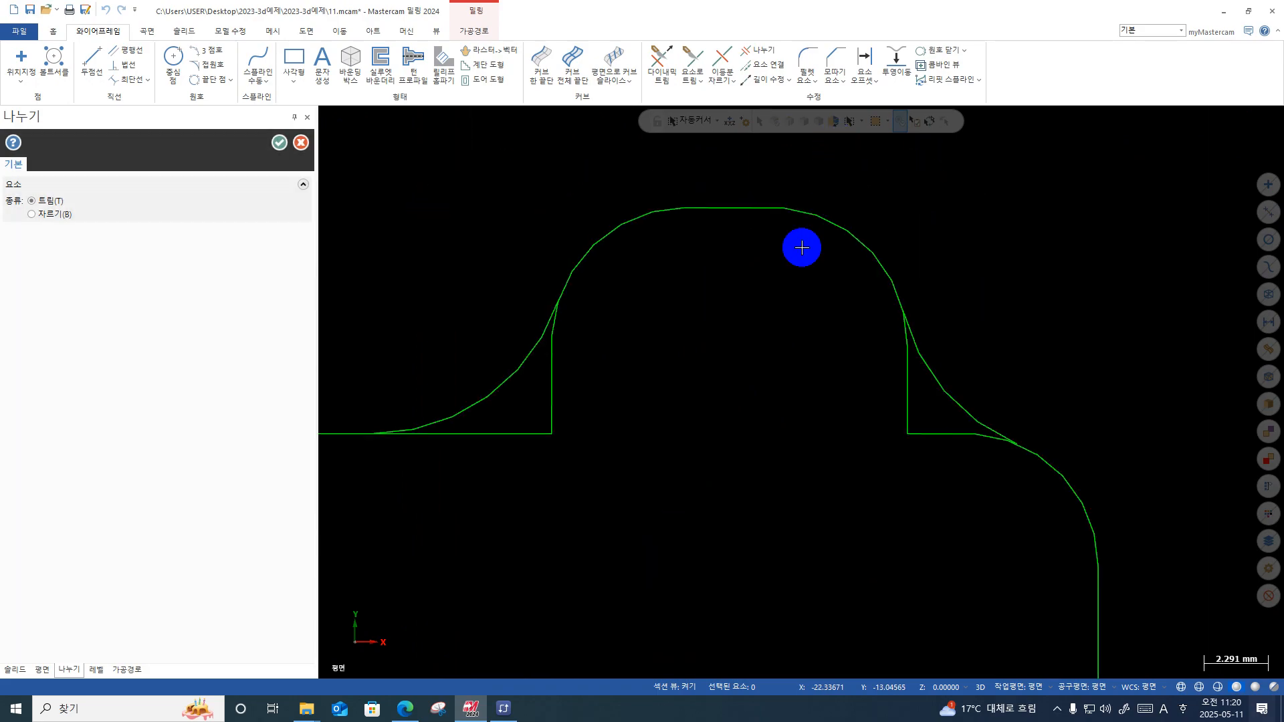
{"action": "key", "text": "F1"}
{"action": "left_click_drag", "start_coordinate": [989, 194], "coordinate": [399, 512]}
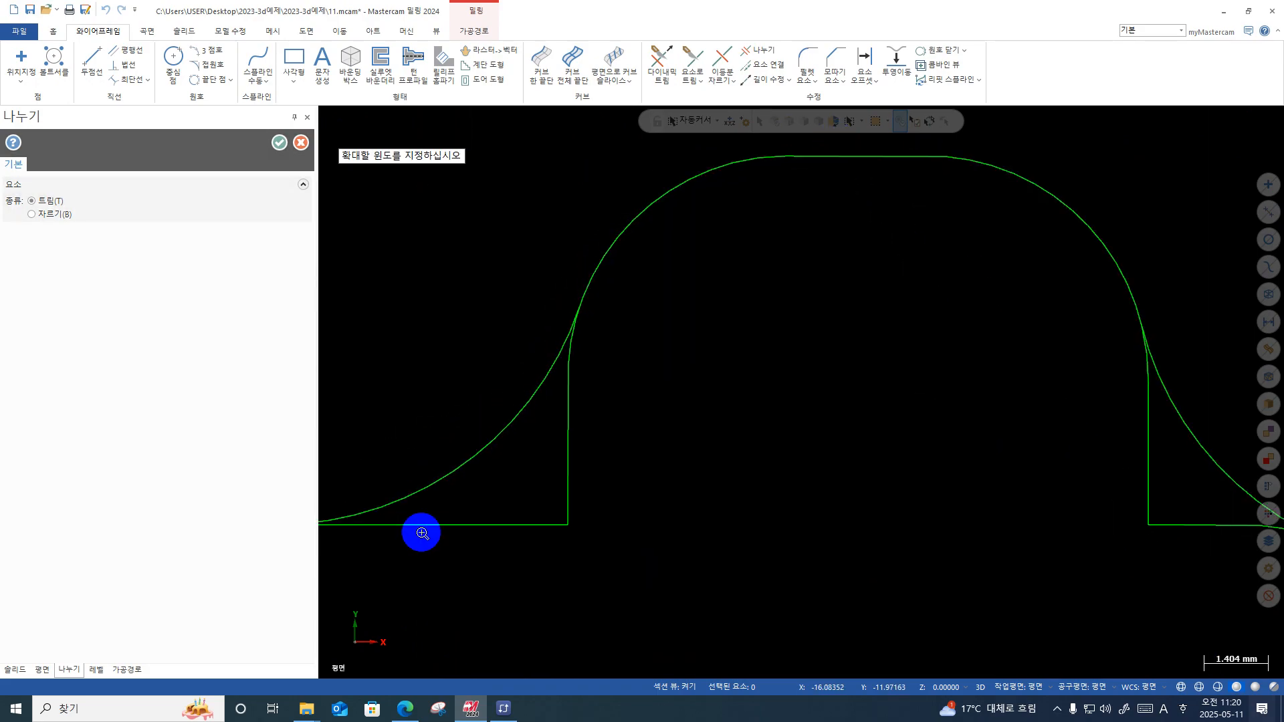
{"action": "left_click", "coordinate": [422, 502]}
{"action": "left_click", "coordinate": [436, 525]}
{"action": "key", "text": "F2"}
{"action": "key", "text": "F2"}
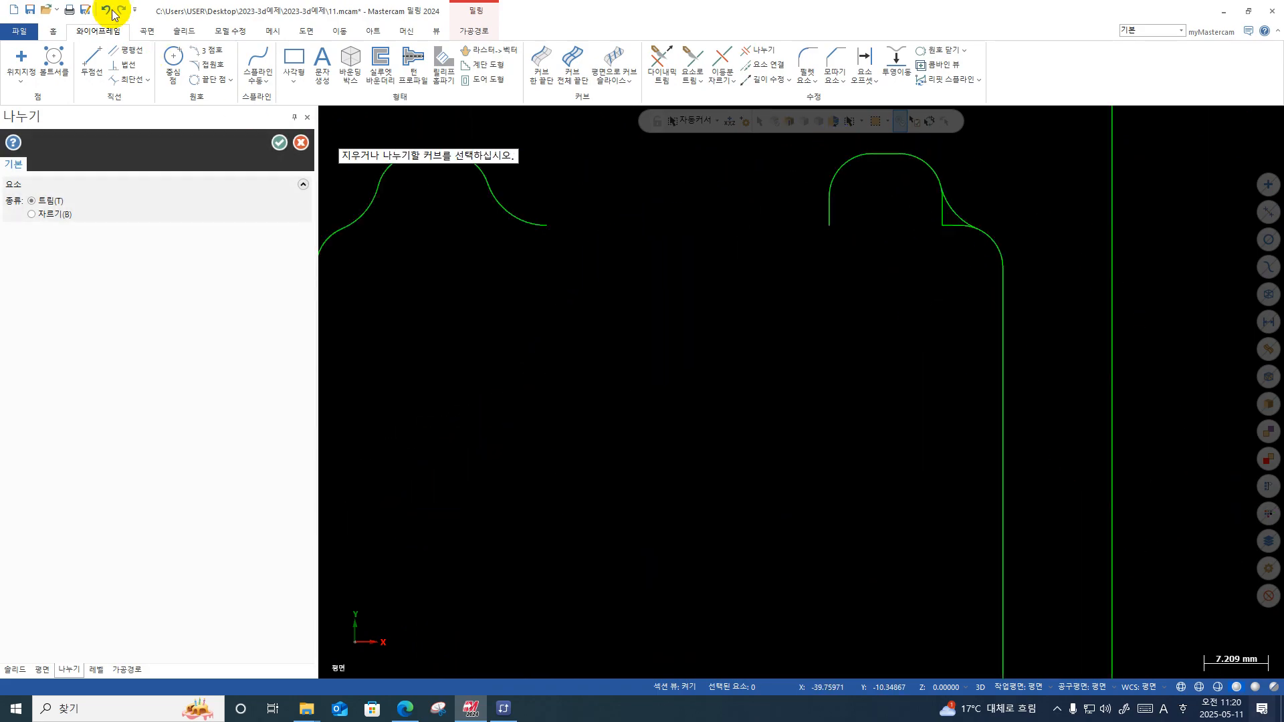
Step: Undo the trims made at the upper-right tab and its upper edge, and dismiss the save-as dialog without saving
{"action": "left_click", "coordinate": [108, 11]}
{"action": "key", "text": "F1"}
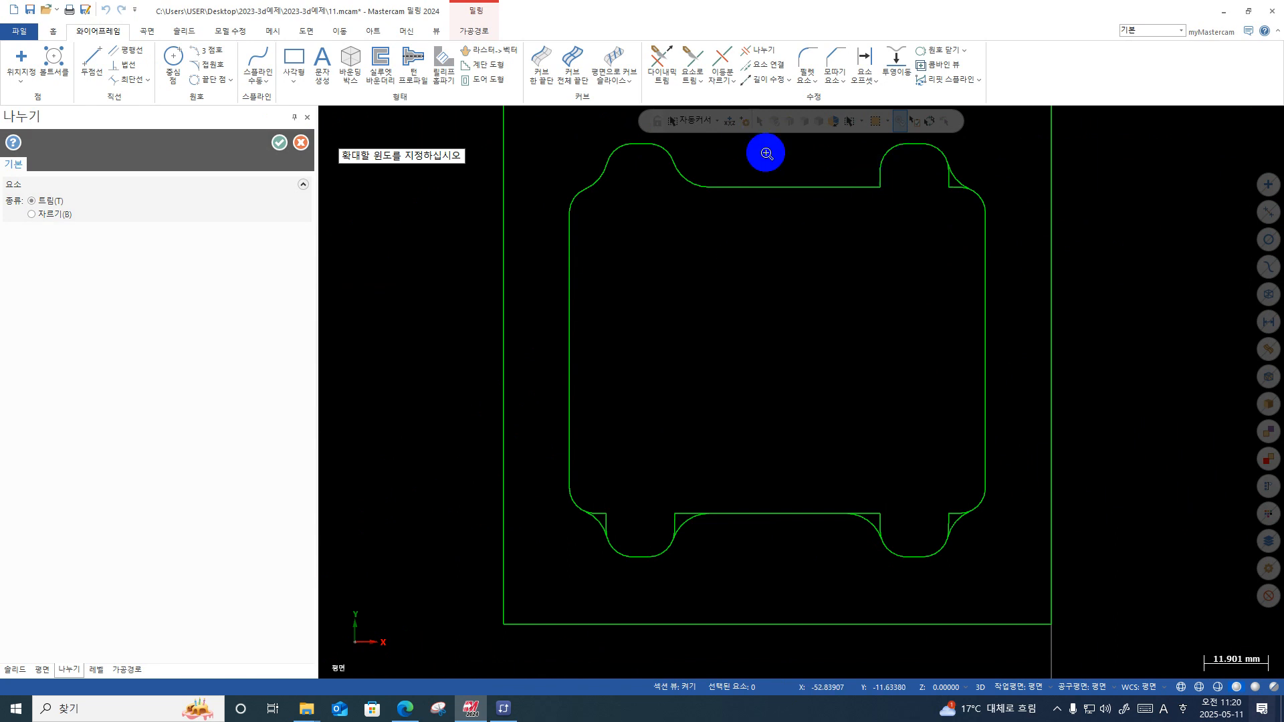
{"action": "key", "text": "Escape"}
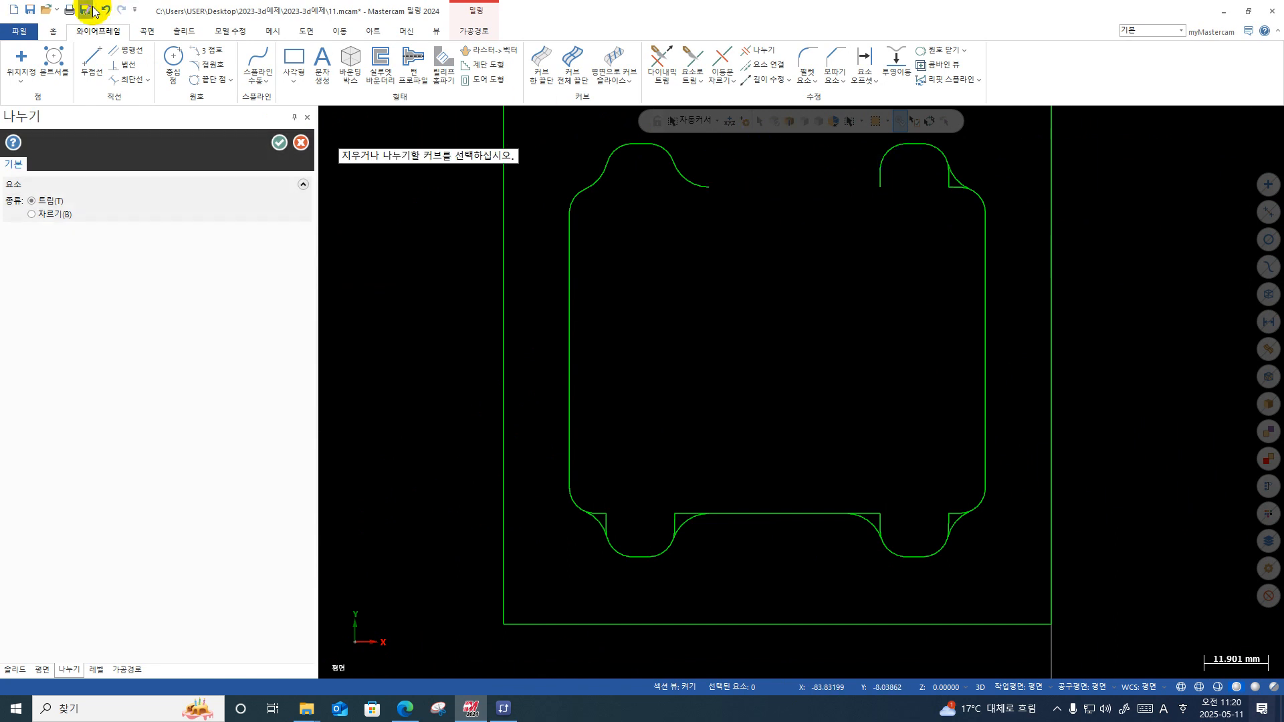
{"action": "left_click", "coordinate": [93, 11]}
{"action": "left_click", "coordinate": [86, 10]}
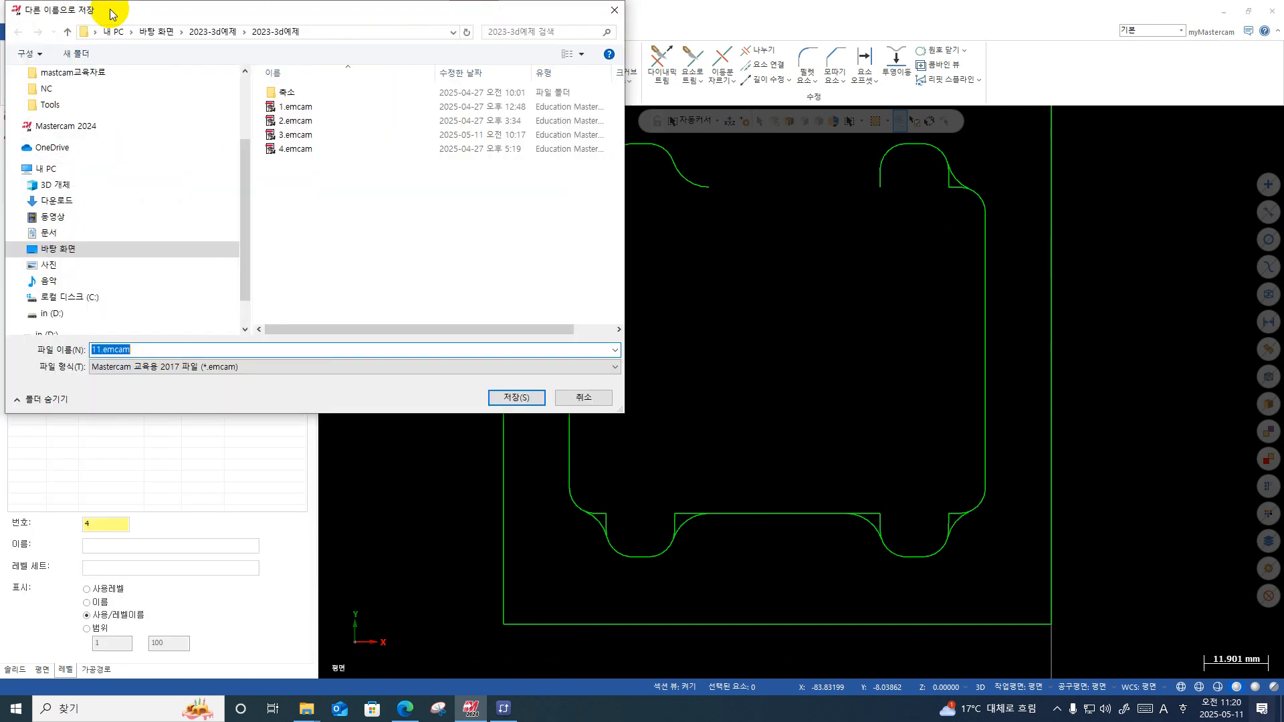
{"action": "left_click", "coordinate": [610, 13]}
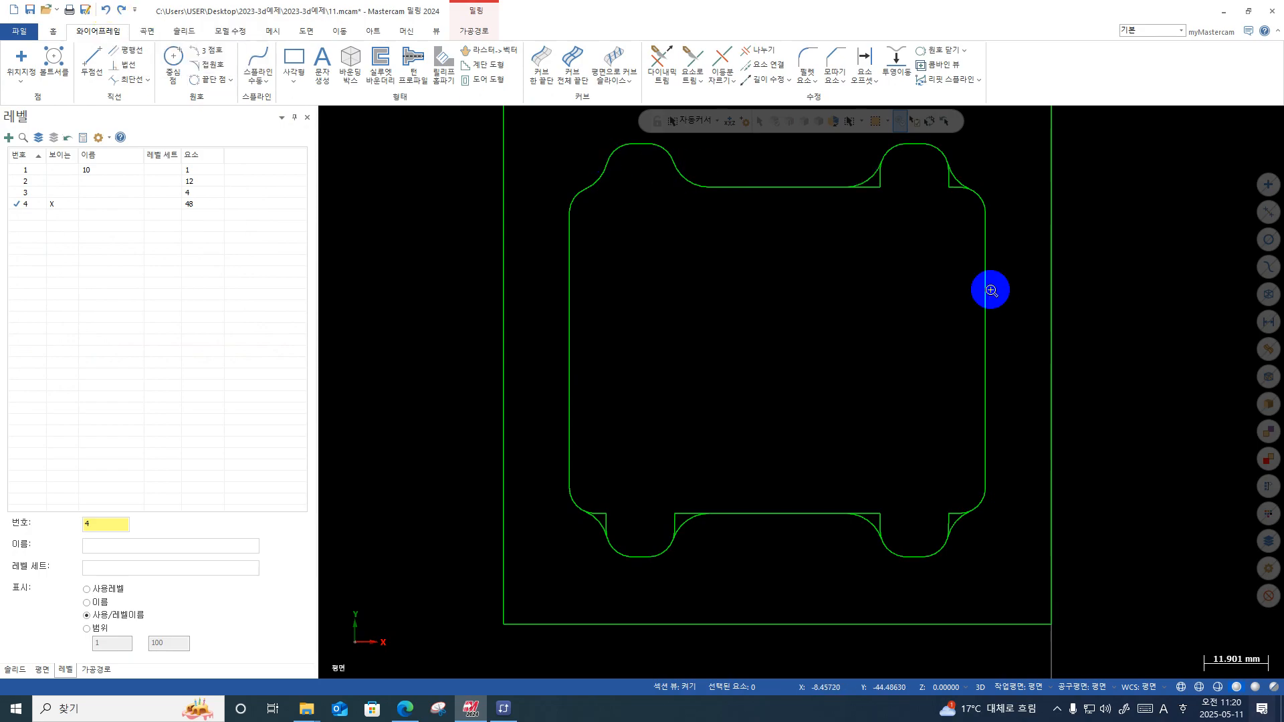
Step: Divide away the leftover upper-edge segment, vertical line and corner stub behind the tangent arc on the upper-right tab's inner side
{"action": "key", "text": "F1"}
{"action": "left_click", "coordinate": [923, 173]}
{"action": "left_click", "coordinate": [816, 208]}
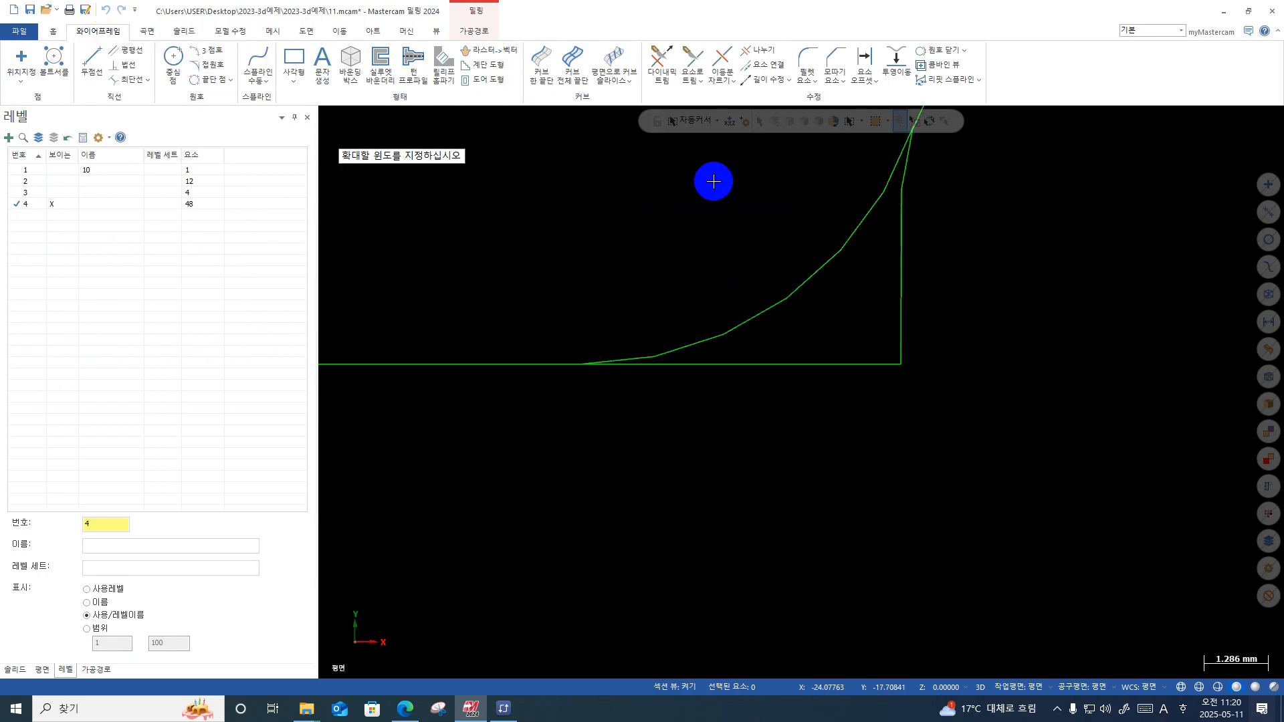
{"action": "left_click", "coordinate": [729, 57]}
{"action": "left_click", "coordinate": [765, 364]}
{"action": "left_click", "coordinate": [900, 345]}
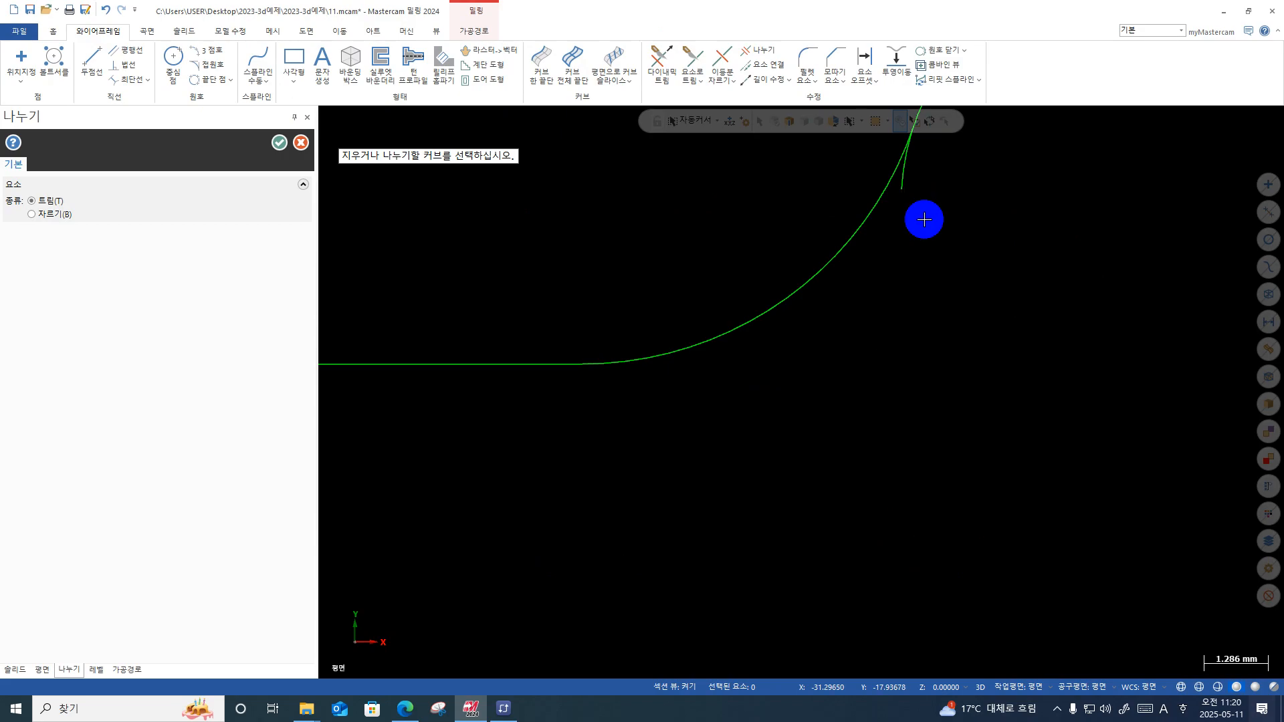
{"action": "scroll", "coordinate": [682, 462], "scroll_direction": "down", "scroll_amount": 5}
Step: Trim away the leftover edge, vertical line and arc stubs behind the tangent arc on the upper-right tab's outer side
{"action": "key", "text": "F1"}
{"action": "left_click", "coordinate": [986, 159]}
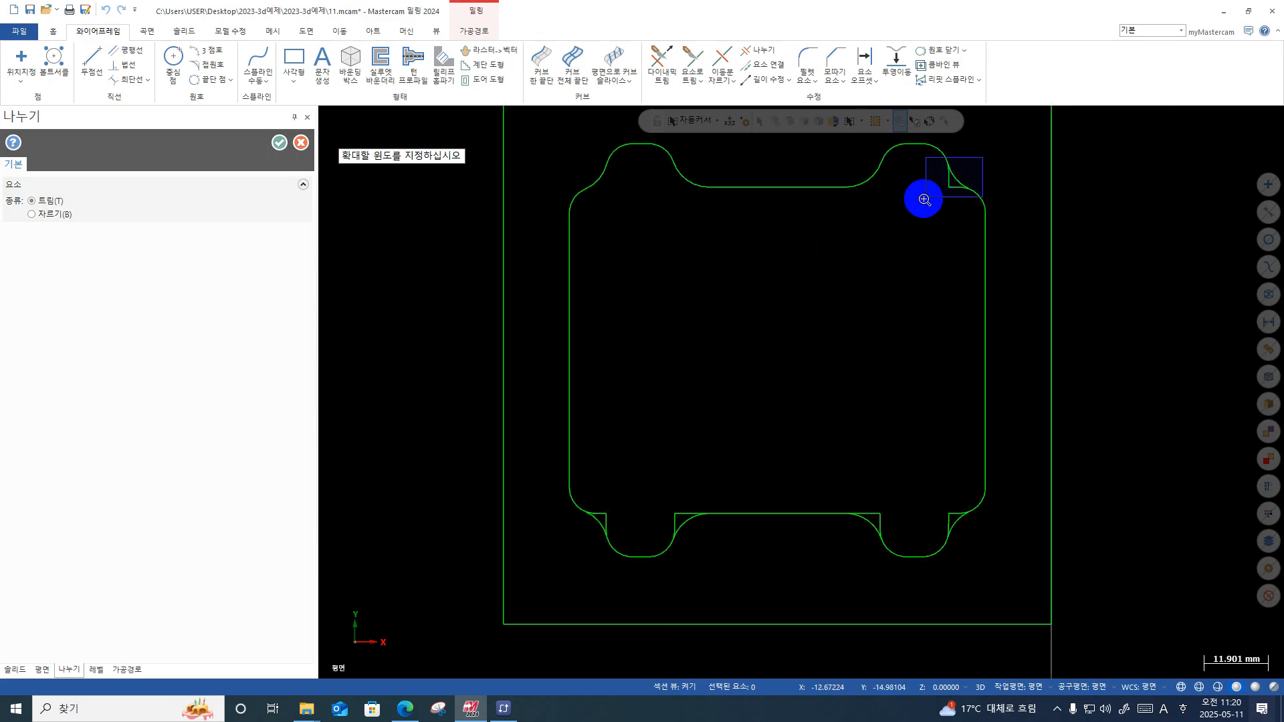
{"action": "left_click", "coordinate": [920, 211]}
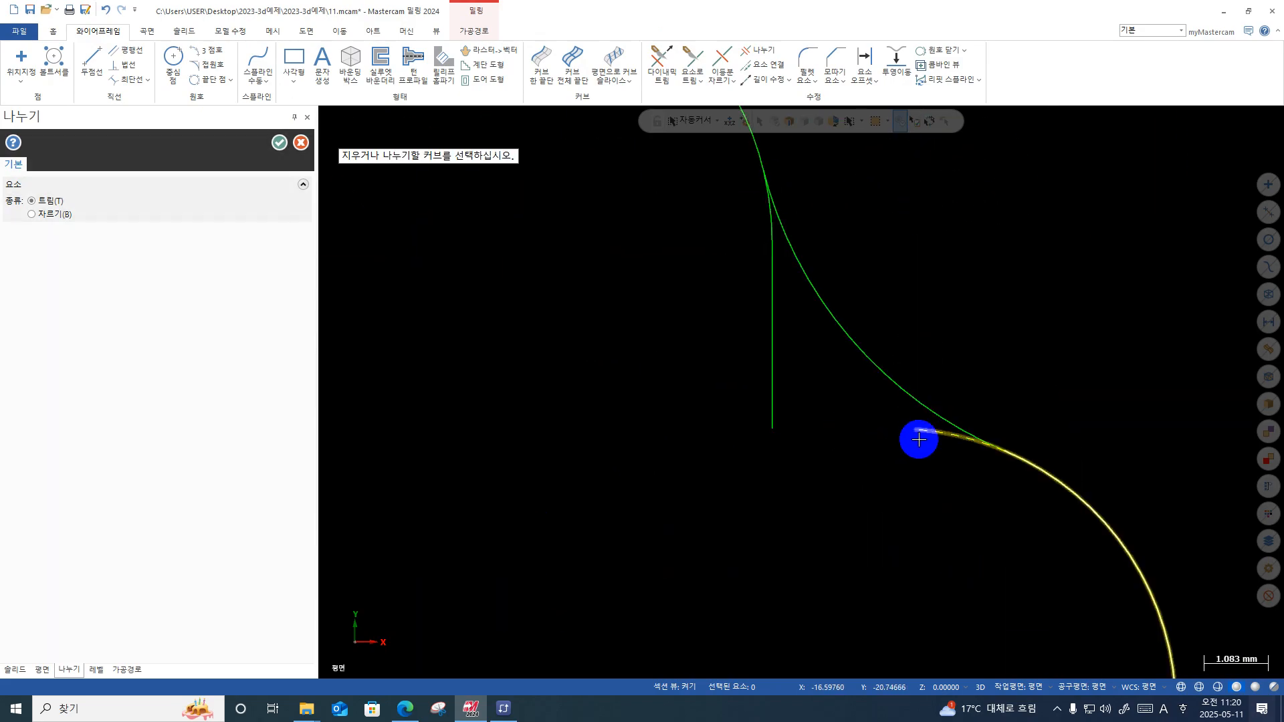
{"action": "left_click", "coordinate": [774, 370]}
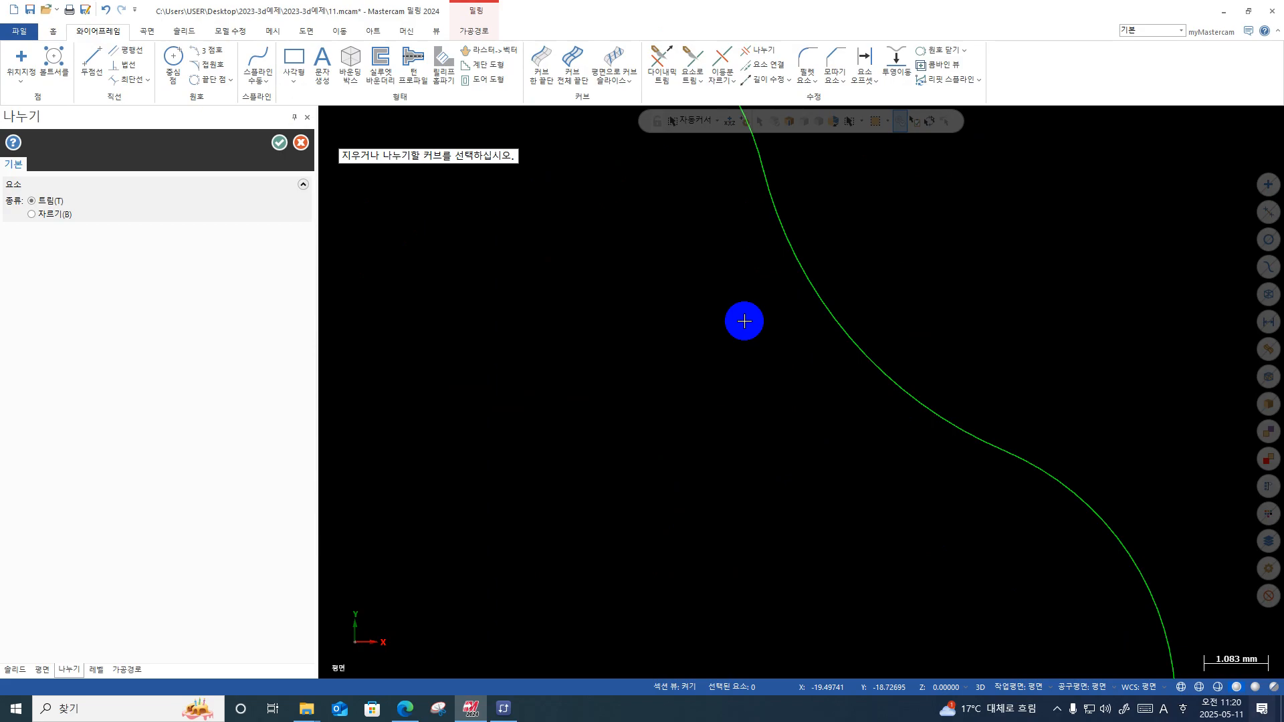
{"action": "scroll", "coordinate": [741, 321], "scroll_direction": "down", "scroll_amount": 5}
Step: Trim away the leftover lines and arc stubs behind the tangent arc on the lower-right tab's outer side
{"action": "key", "text": "F1"}
{"action": "left_click", "coordinate": [1045, 474]}
{"action": "left_click", "coordinate": [824, 557]}
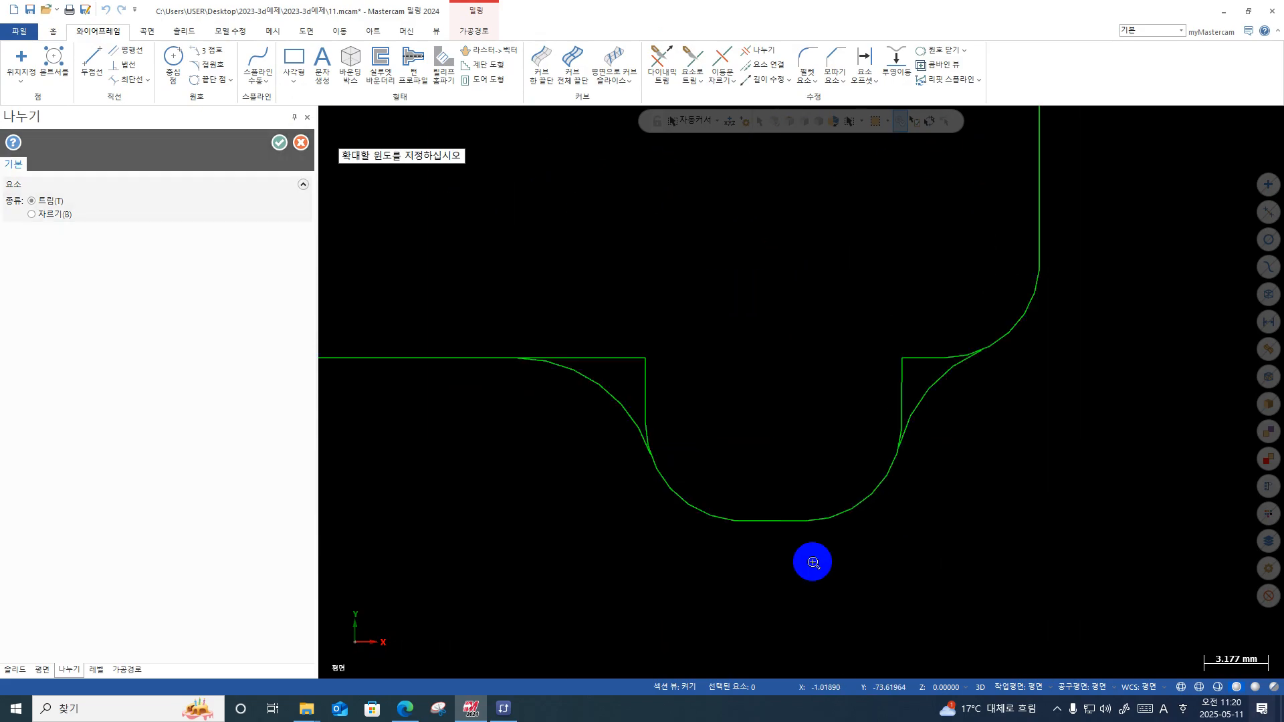
{"action": "key", "text": "F1"}
{"action": "left_click", "coordinate": [832, 497]}
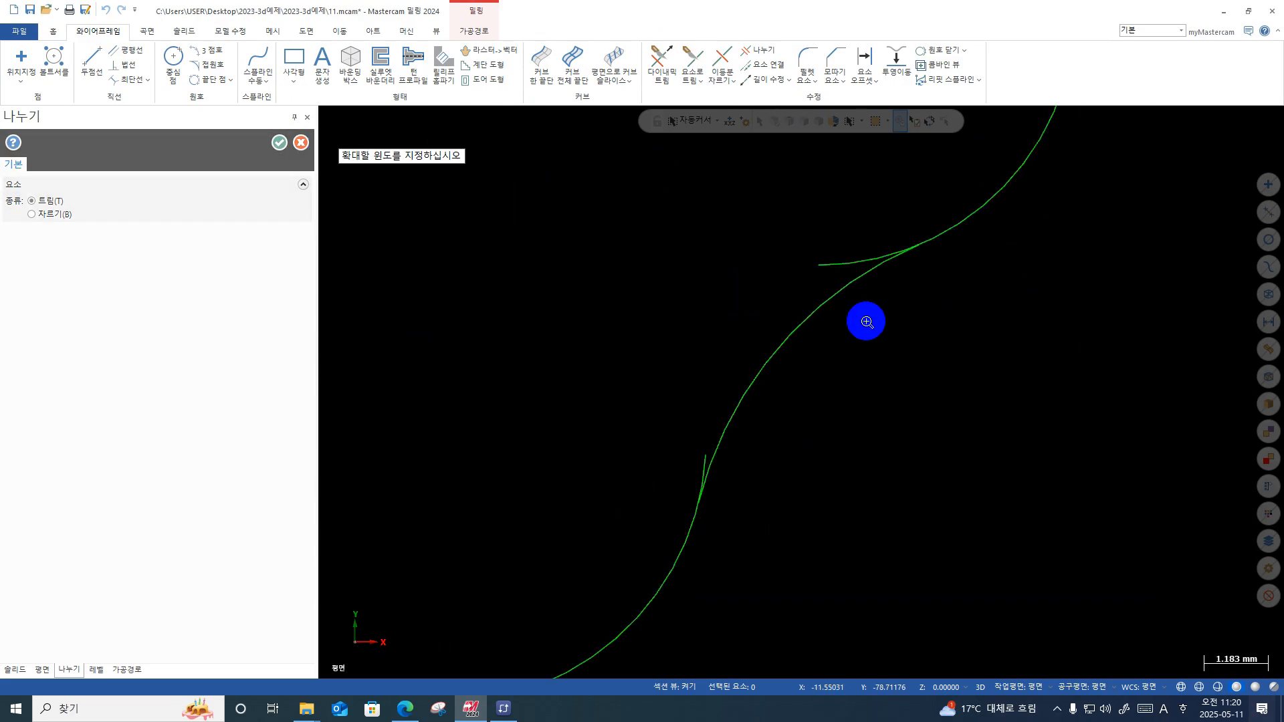
{"action": "left_click", "coordinate": [810, 239]}
{"action": "scroll", "coordinate": [888, 467], "scroll_direction": "down", "scroll_amount": 5}
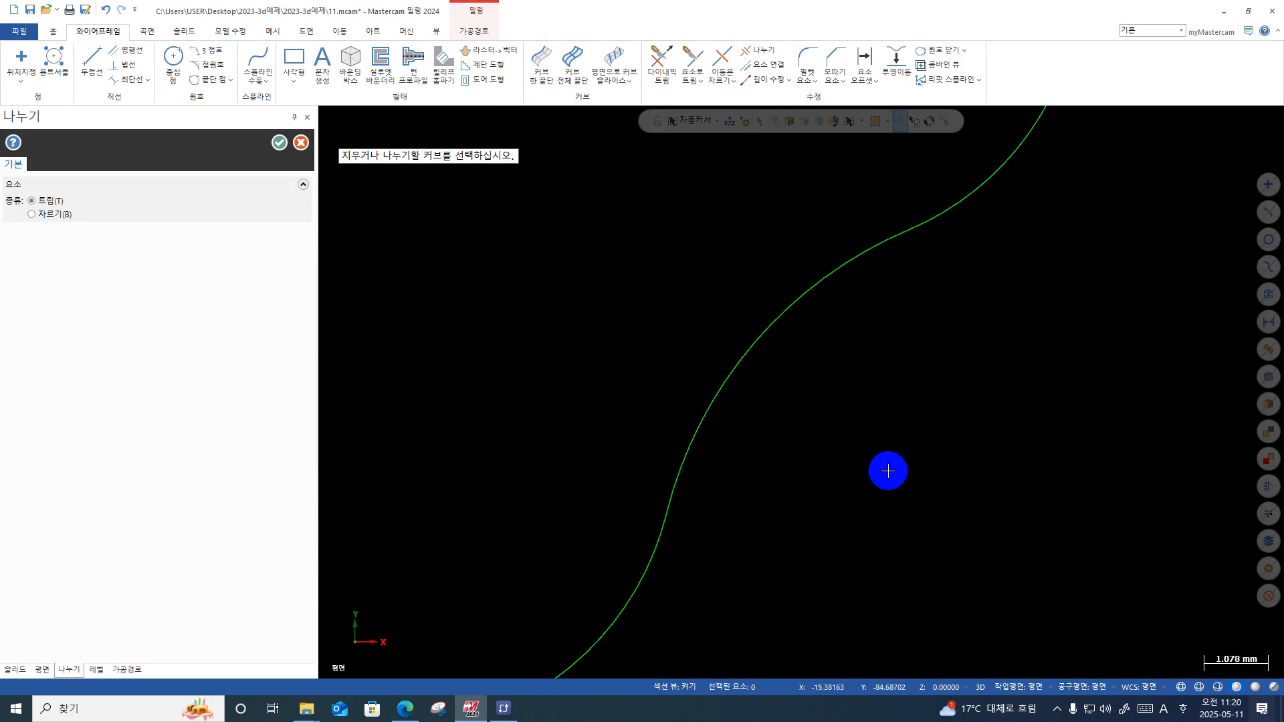
Step: Divide away the leftover lower-edge segment and vertical line behind the tangent arc on the lower-right tab's inner side
{"action": "key", "text": "F1"}
{"action": "left_click", "coordinate": [762, 249]}
{"action": "left_click", "coordinate": [505, 494]}
{"action": "left_click", "coordinate": [694, 325]}
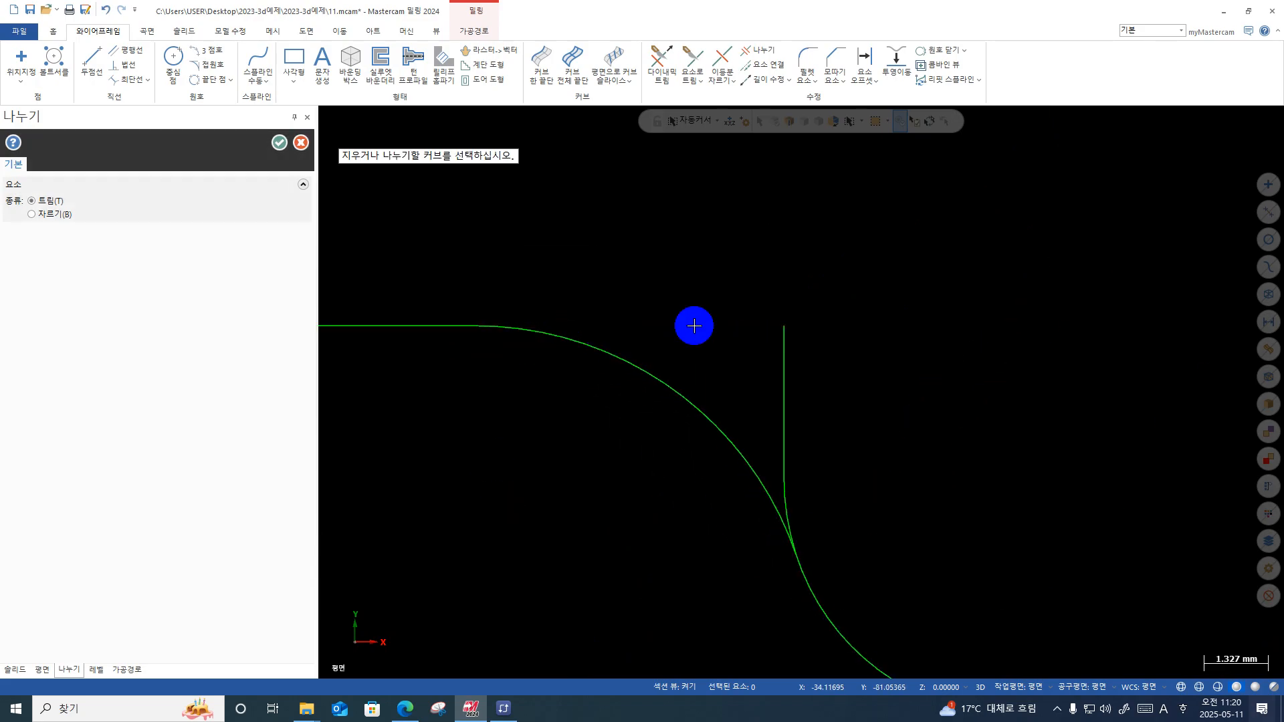
{"action": "left_click", "coordinate": [779, 357]}
{"action": "scroll", "coordinate": [905, 403], "scroll_direction": "down", "scroll_amount": 4}
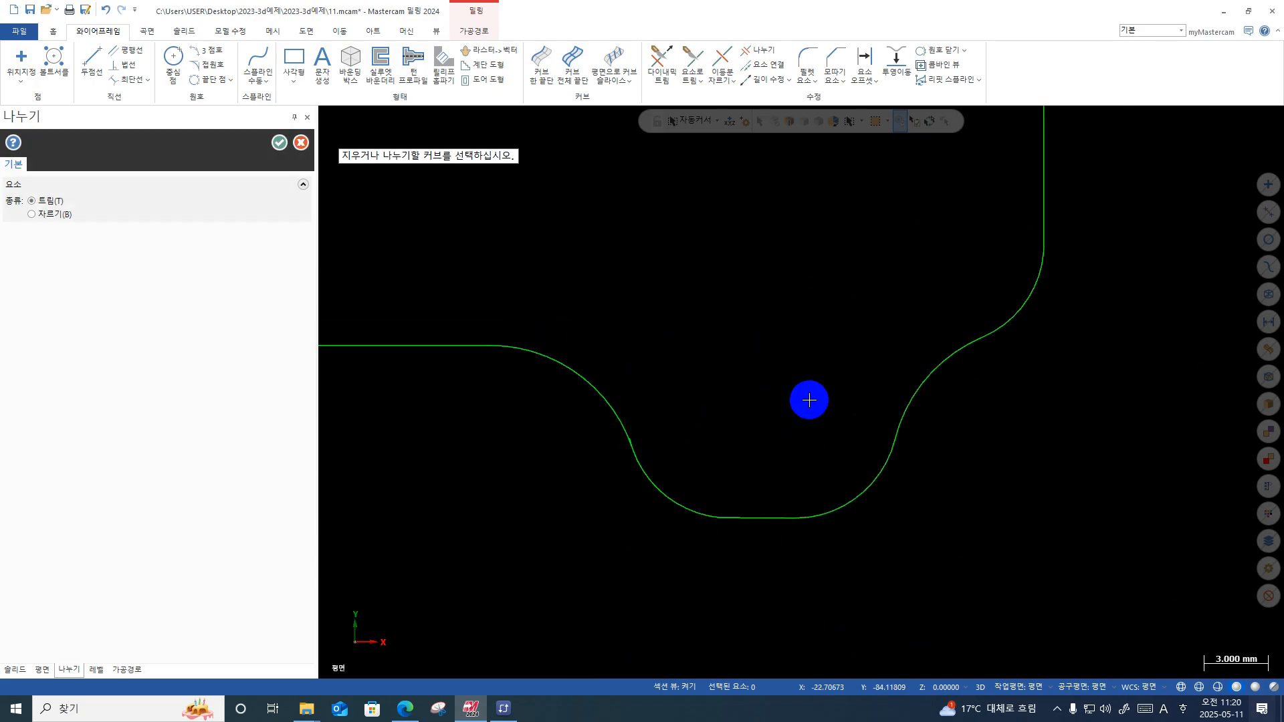
Step: Trim off the overlapping arc stub where the tangent arc meets the lower-right tab's inner corner arc
{"action": "key", "text": "F1"}
{"action": "left_click", "coordinate": [807, 394]}
{"action": "left_click", "coordinate": [599, 570]}
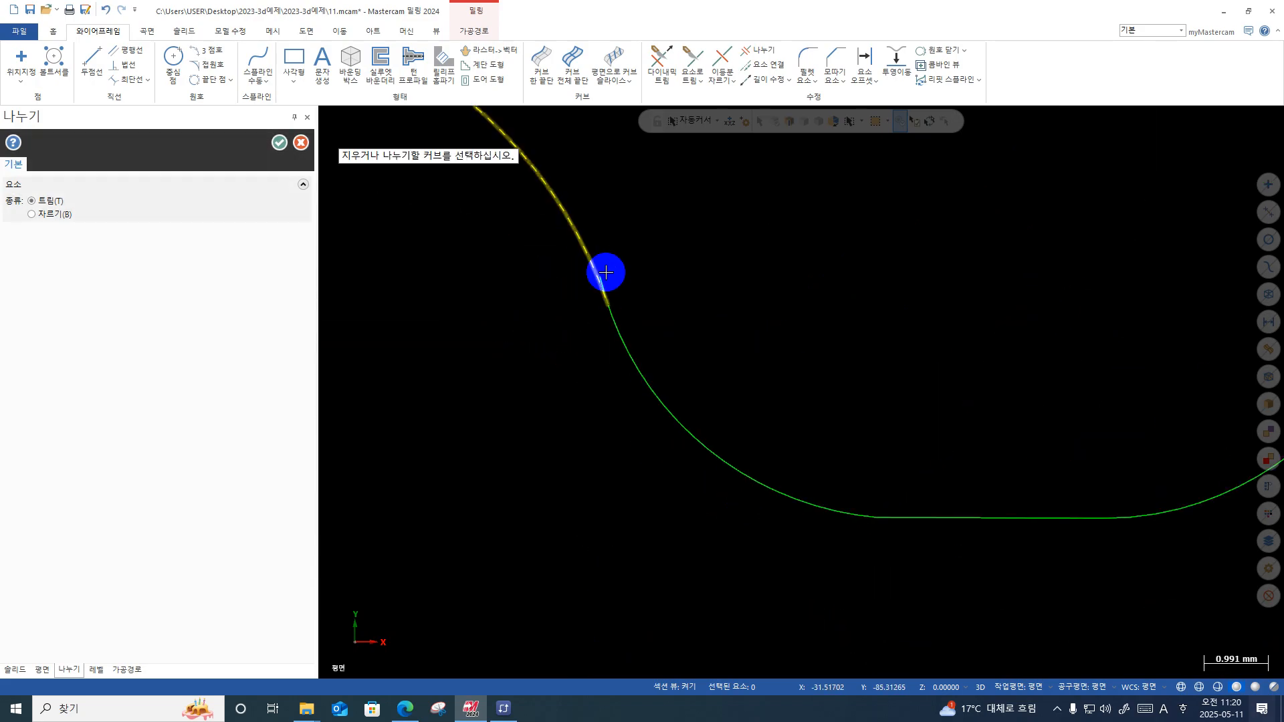
{"action": "key", "text": "F1"}
{"action": "left_click", "coordinate": [688, 215]}
{"action": "left_click", "coordinate": [545, 424]}
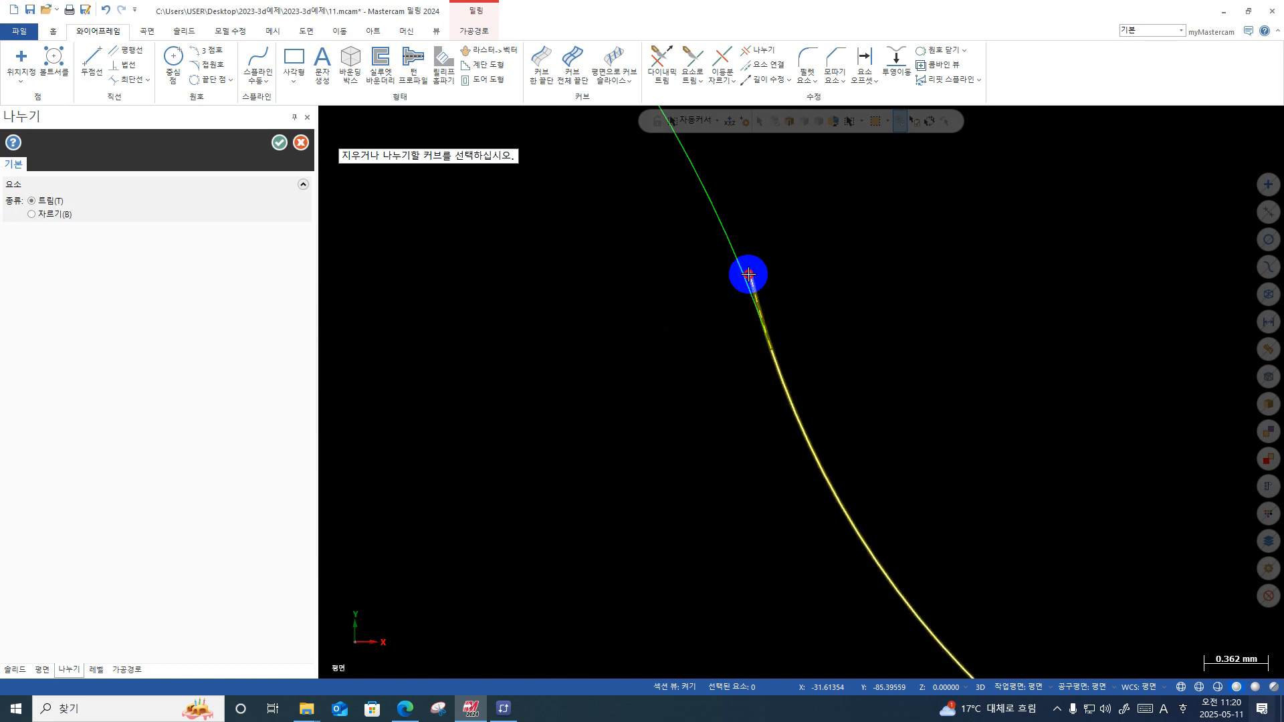
{"action": "scroll", "coordinate": [969, 319], "scroll_direction": "down", "scroll_amount": 10}
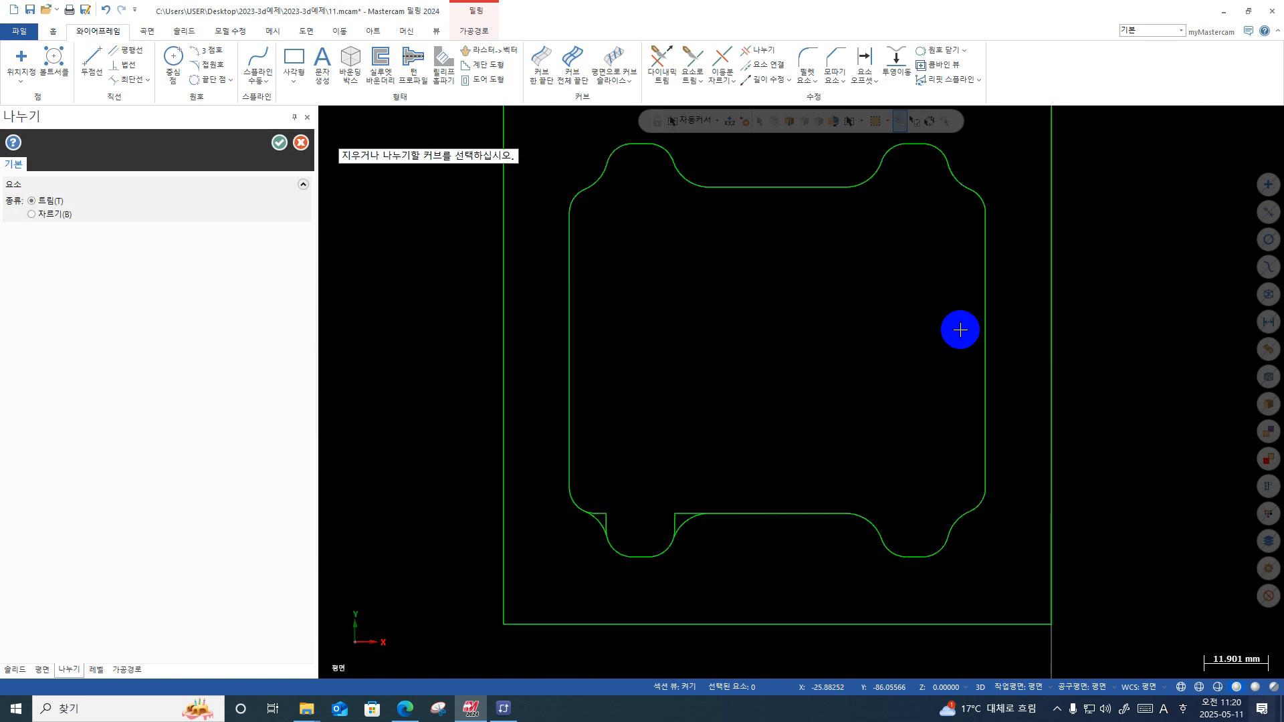
Step: Trim away the leftover edge segment, vertical line and arc stub behind the tangent arc on the lower-left tab's inner side
{"action": "key", "text": "F1"}
{"action": "left_click", "coordinate": [739, 510]}
{"action": "left_click", "coordinate": [598, 556]}
{"action": "key", "text": "F1"}
{"action": "left_click", "coordinate": [996, 173]}
{"action": "left_click", "coordinate": [747, 446]}
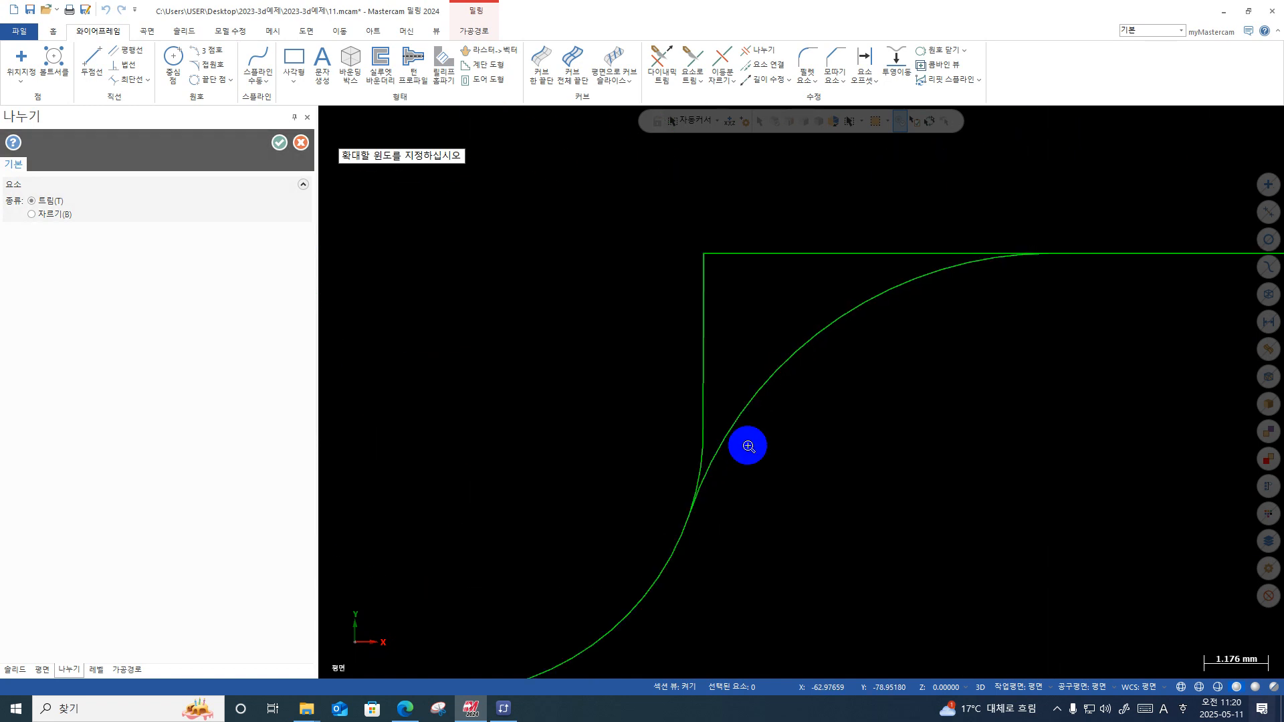
{"action": "left_click", "coordinate": [568, 436]}
{"action": "left_click", "coordinate": [630, 242]}
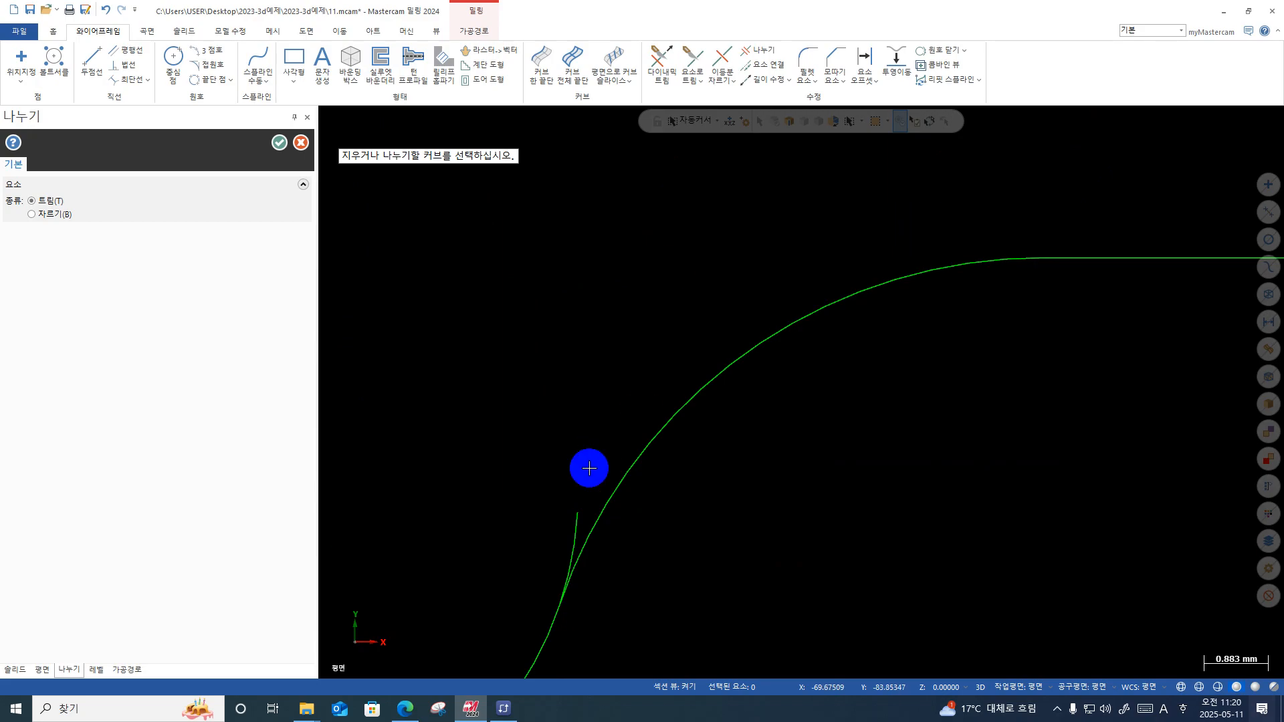
{"action": "key", "text": "F2"}
Step: Trim away the leftover lines and arc stubs behind the tangent arc on the lower-left tab's outer side, and finish dividing
{"action": "key", "text": "F1"}
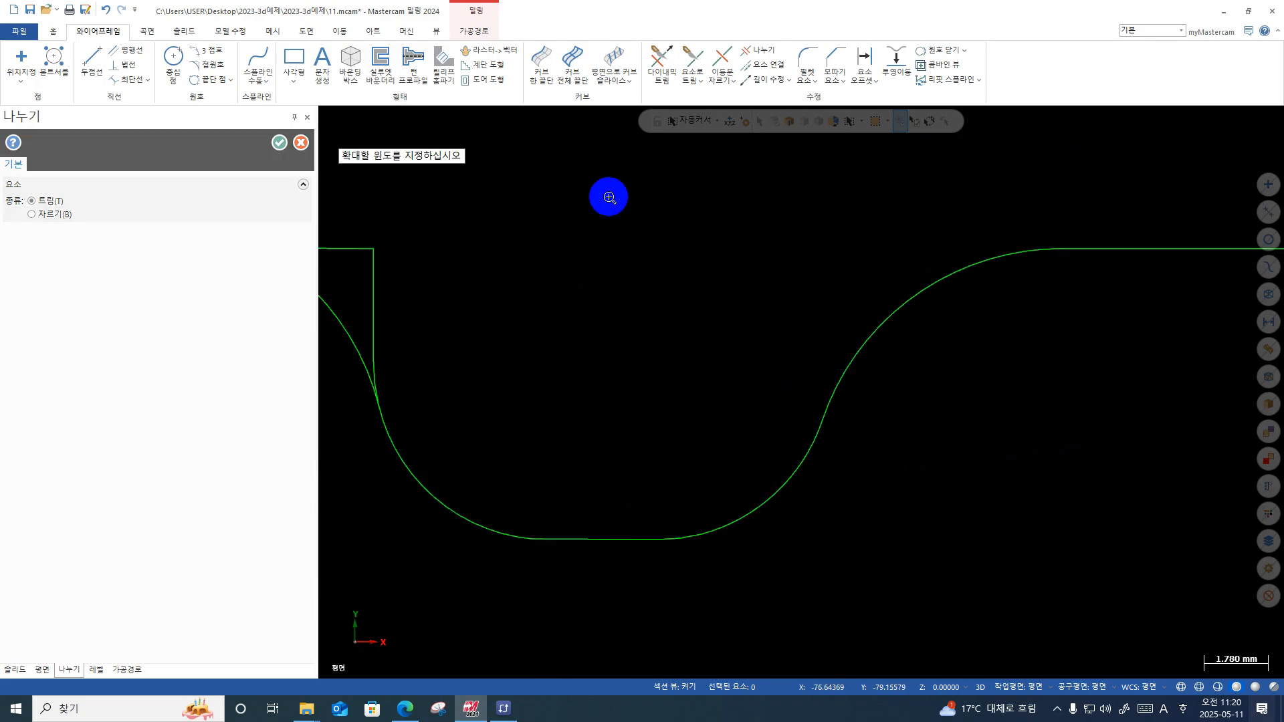
{"action": "key", "text": "F2"}
{"action": "left_click", "coordinate": [666, 475]}
{"action": "left_click", "coordinate": [562, 584]}
{"action": "key", "text": "F1"}
{"action": "left_click", "coordinate": [914, 249]}
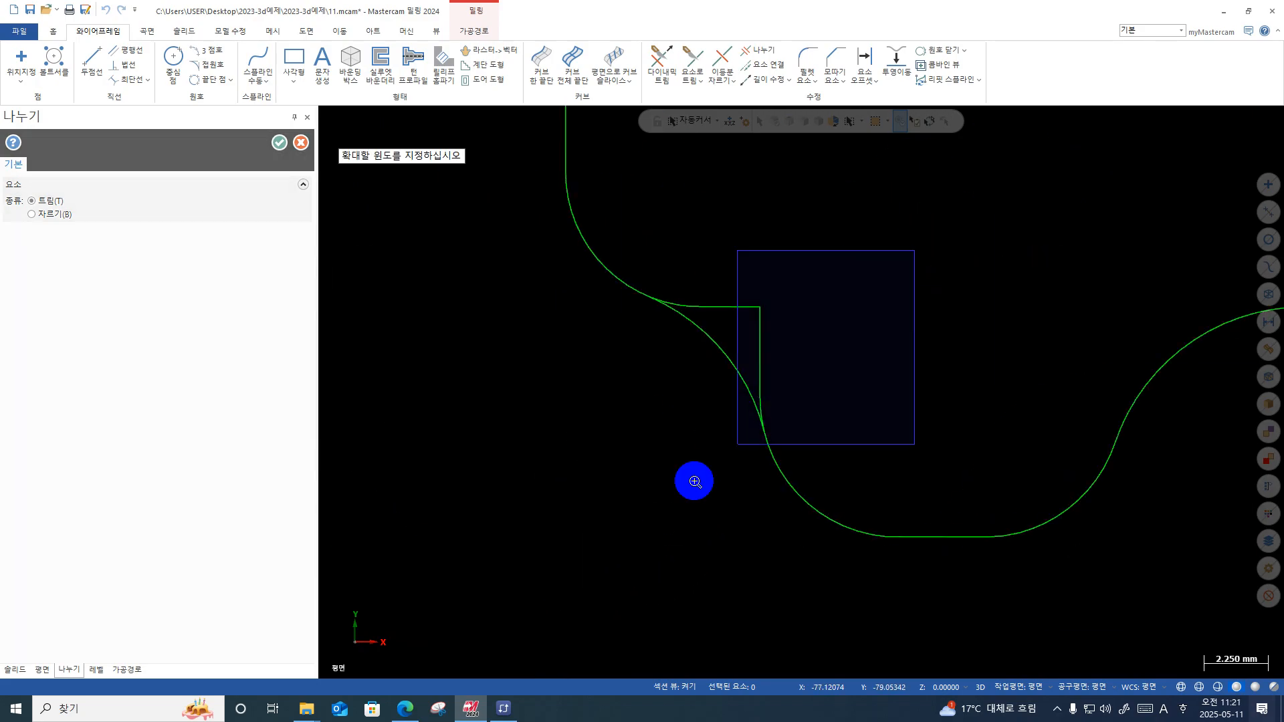
{"action": "left_click", "coordinate": [652, 532]}
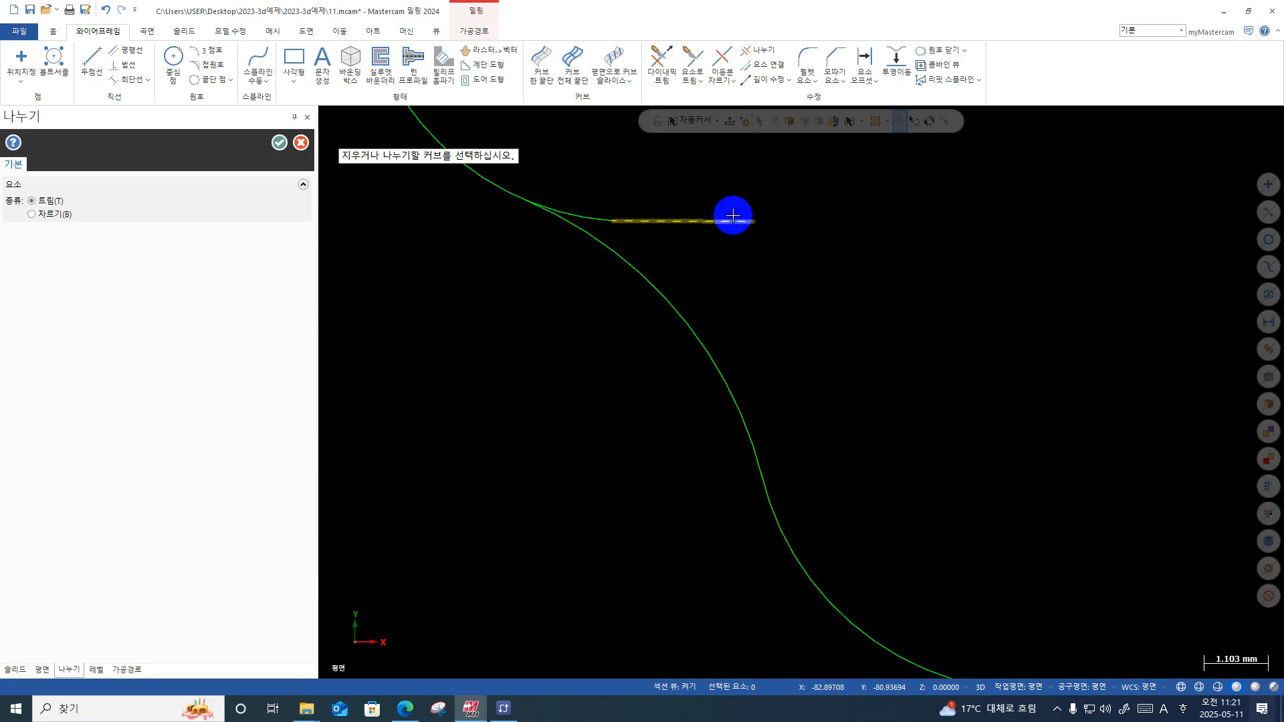
{"action": "key", "text": "F1"}
{"action": "left_click", "coordinate": [829, 343]}
{"action": "left_click", "coordinate": [718, 626]}
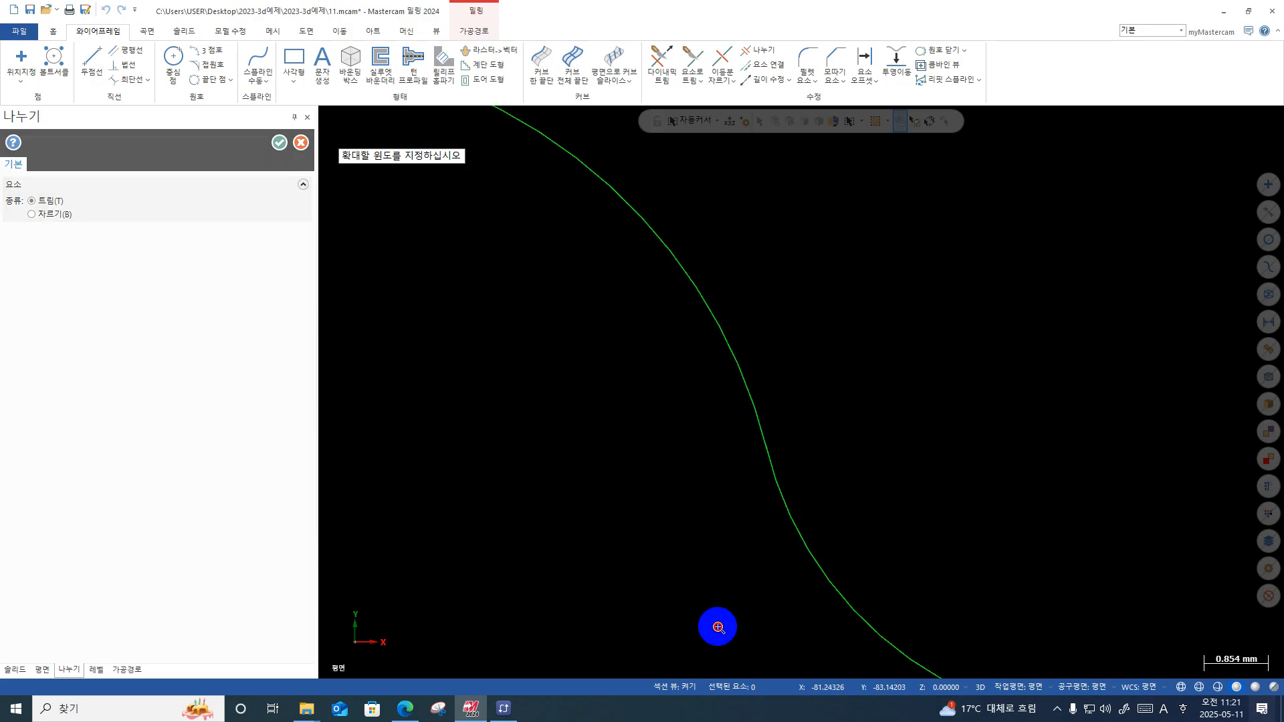
{"action": "scroll", "coordinate": [708, 619], "scroll_direction": "down", "scroll_amount": 1}
{"action": "scroll", "coordinate": [705, 615], "scroll_direction": "down", "scroll_amount": 12}
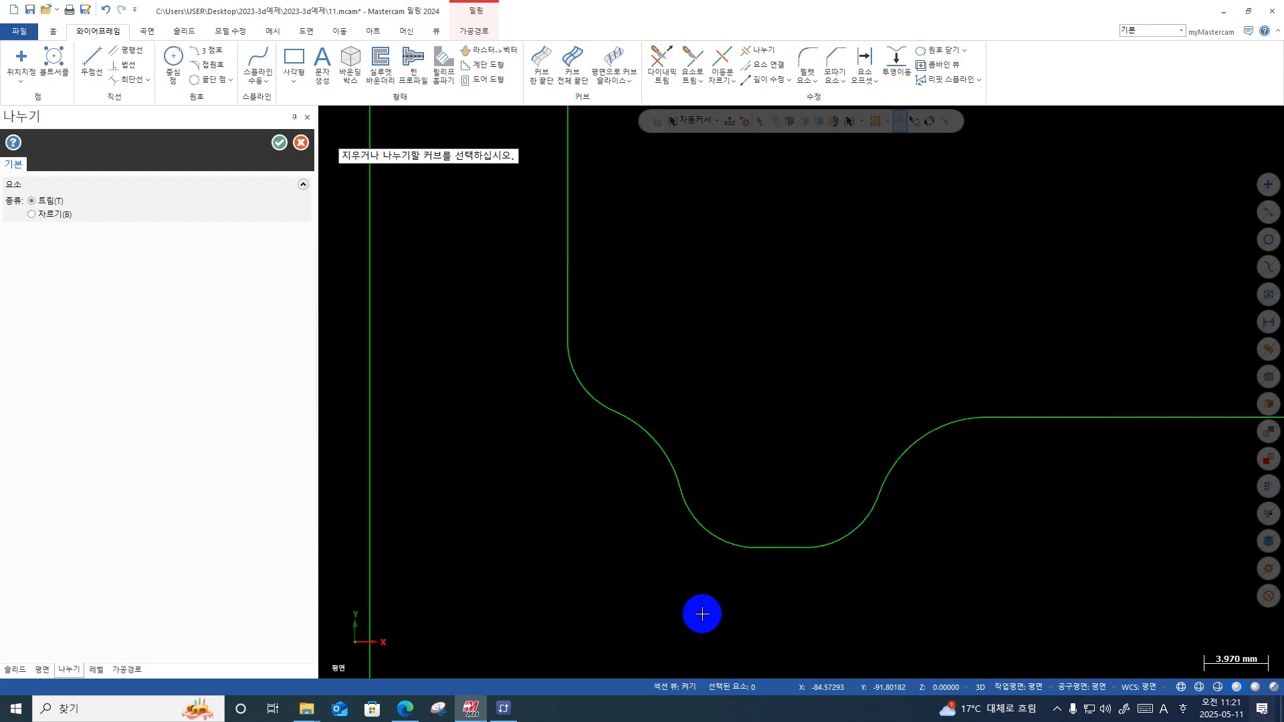
{"action": "key", "text": "Escape"}
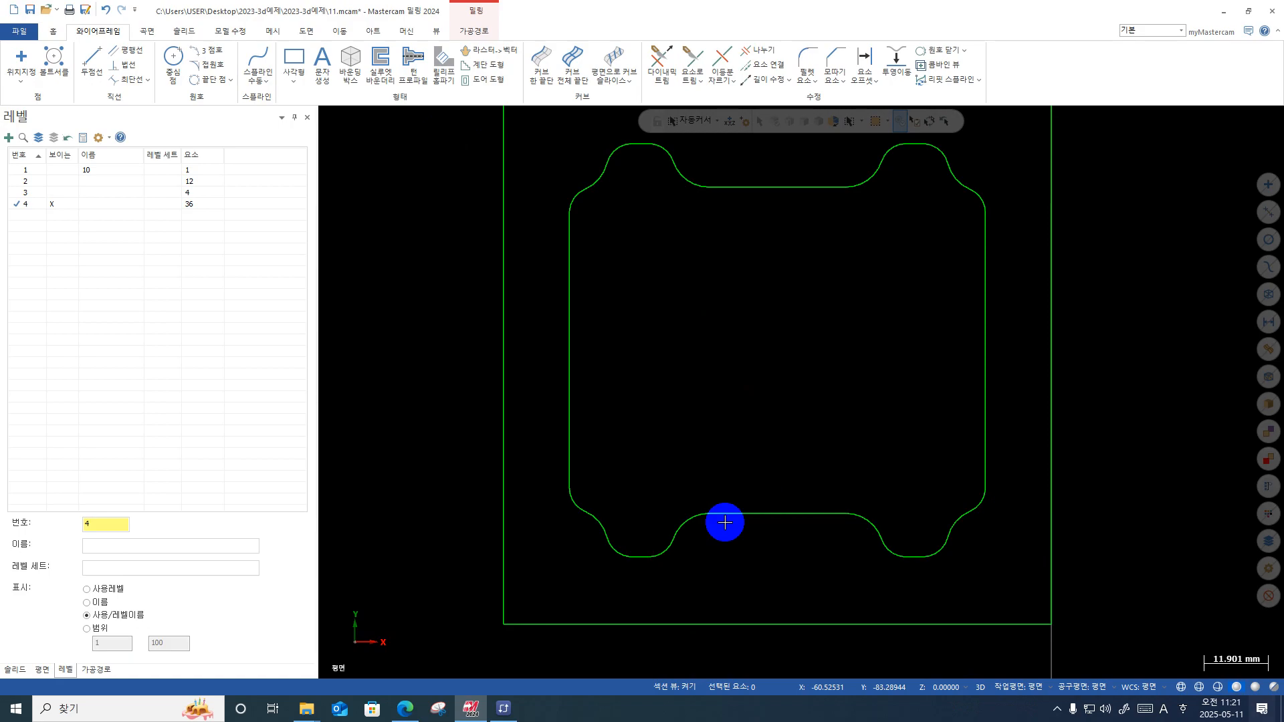
Step: Check the boundary's continuity by selecting all entities, and then by chain-selecting the inner profile from its upper edge
{"action": "key", "text": "ctrl+a"}
{"action": "scroll", "coordinate": [694, 605], "scroll_direction": "down", "scroll_amount": 1}
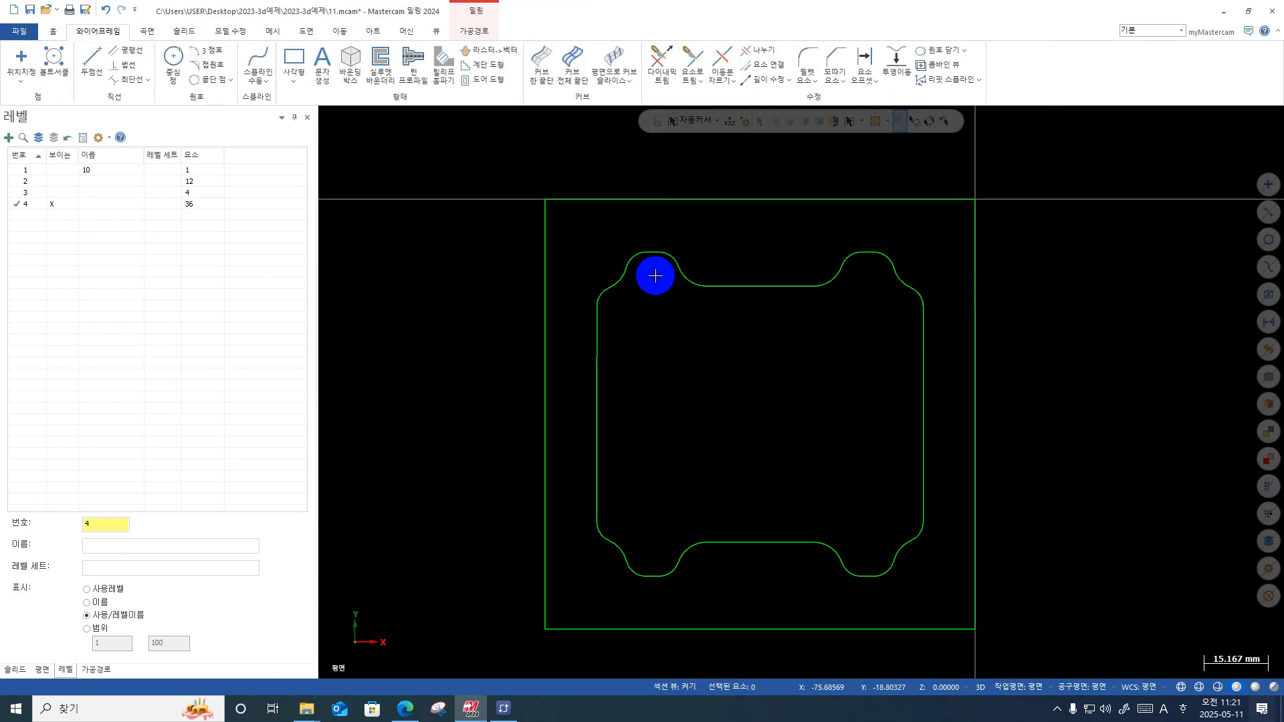
{"action": "key", "text": "Escape"}
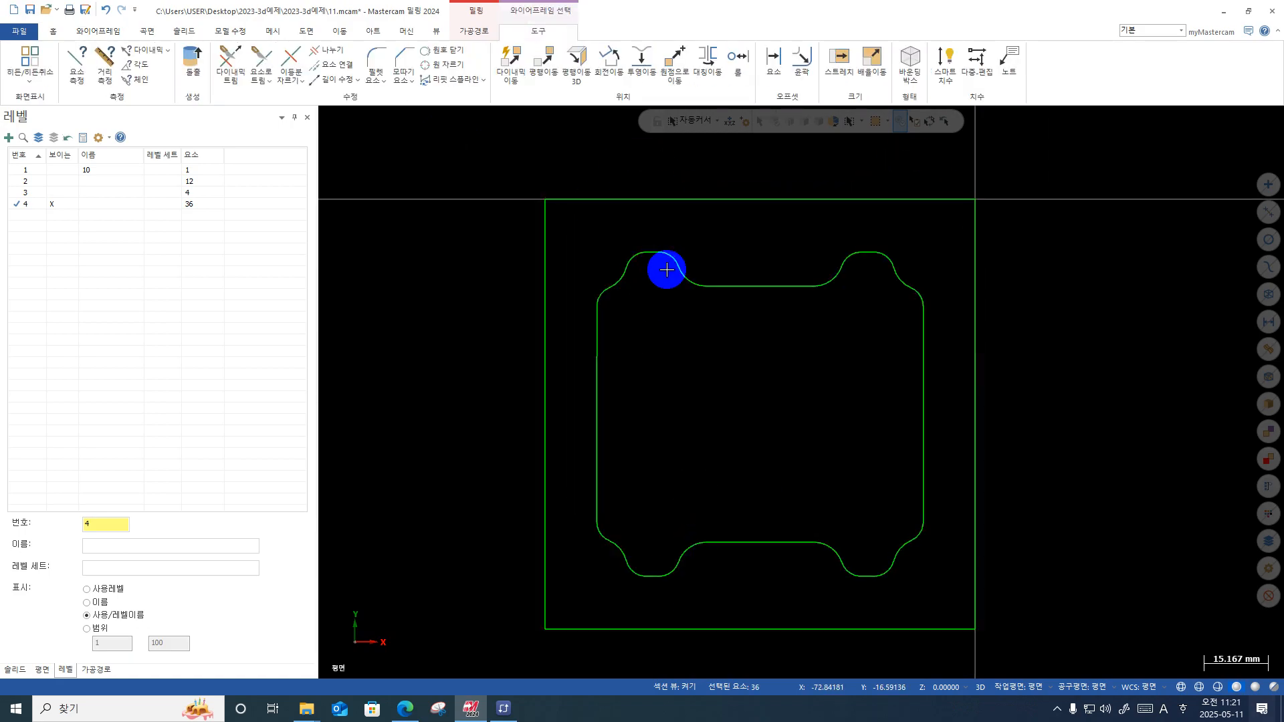
{"action": "left_click", "coordinate": [729, 286]}
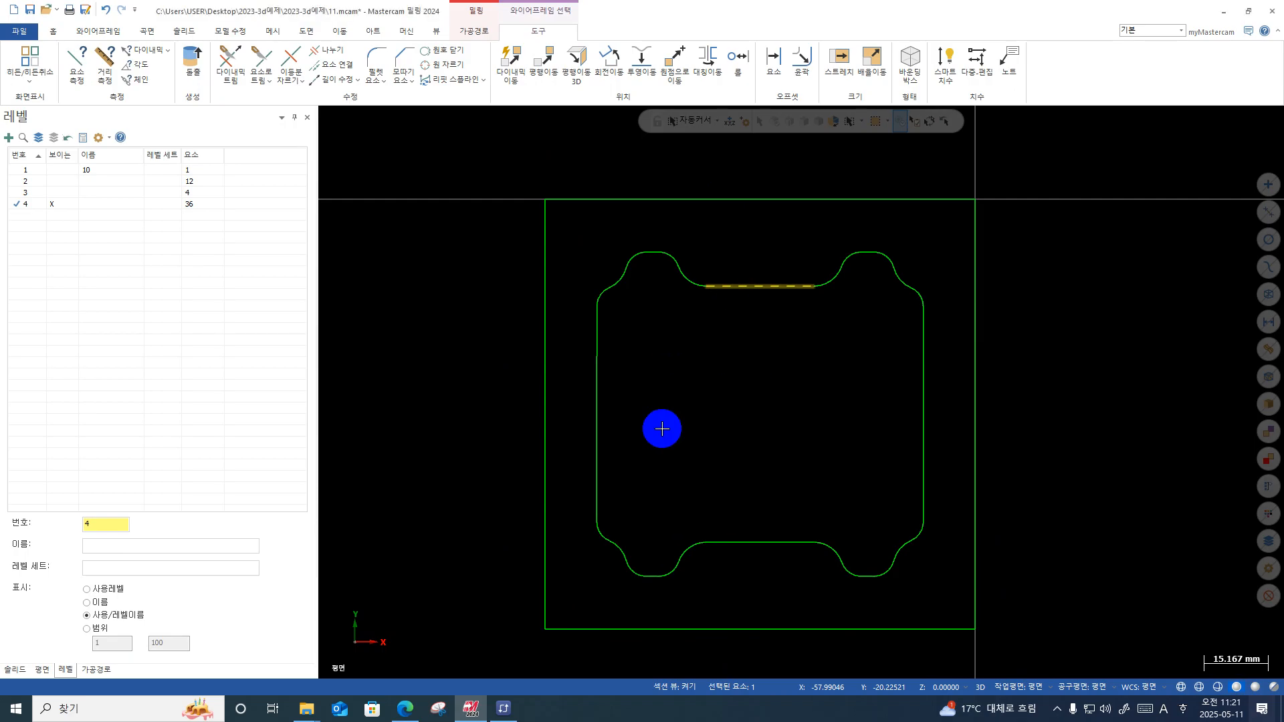
{"action": "key", "text": "Escape"}
{"action": "scroll", "coordinate": [661, 428], "scroll_direction": "down", "scroll_amount": 1}
{"action": "double_click", "coordinate": [702, 316]}
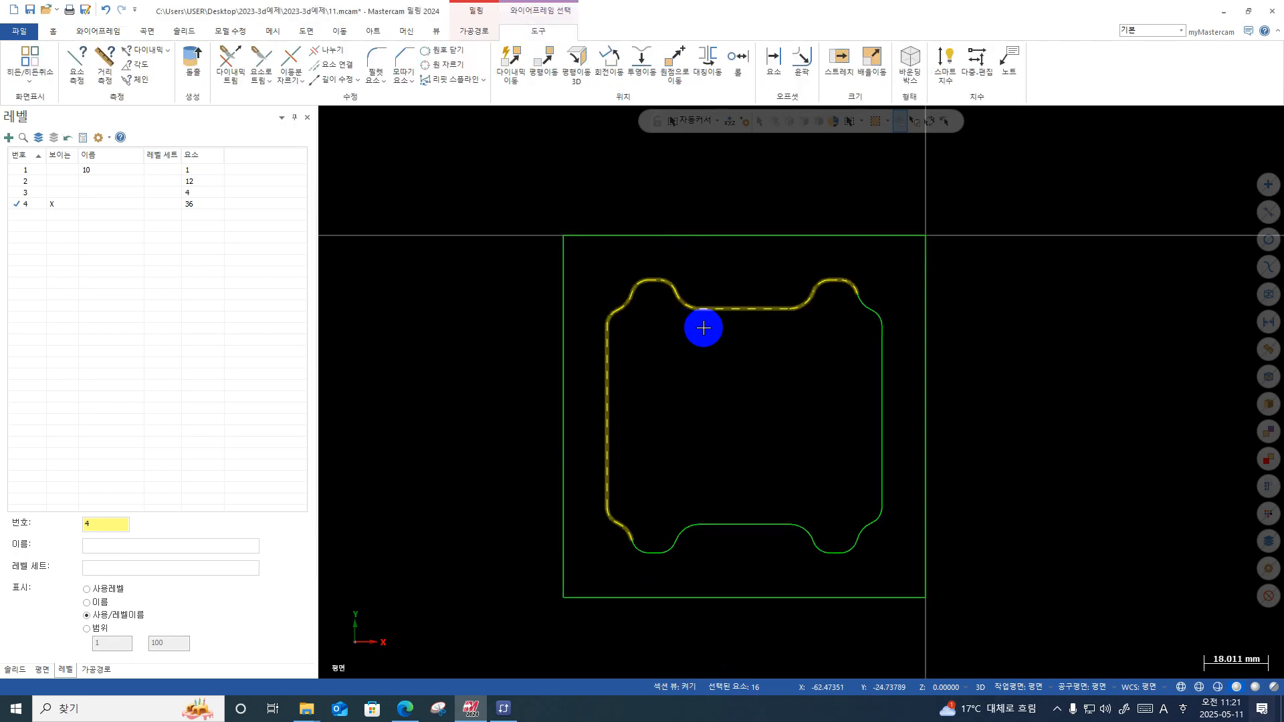
{"action": "key", "text": "Escape"}
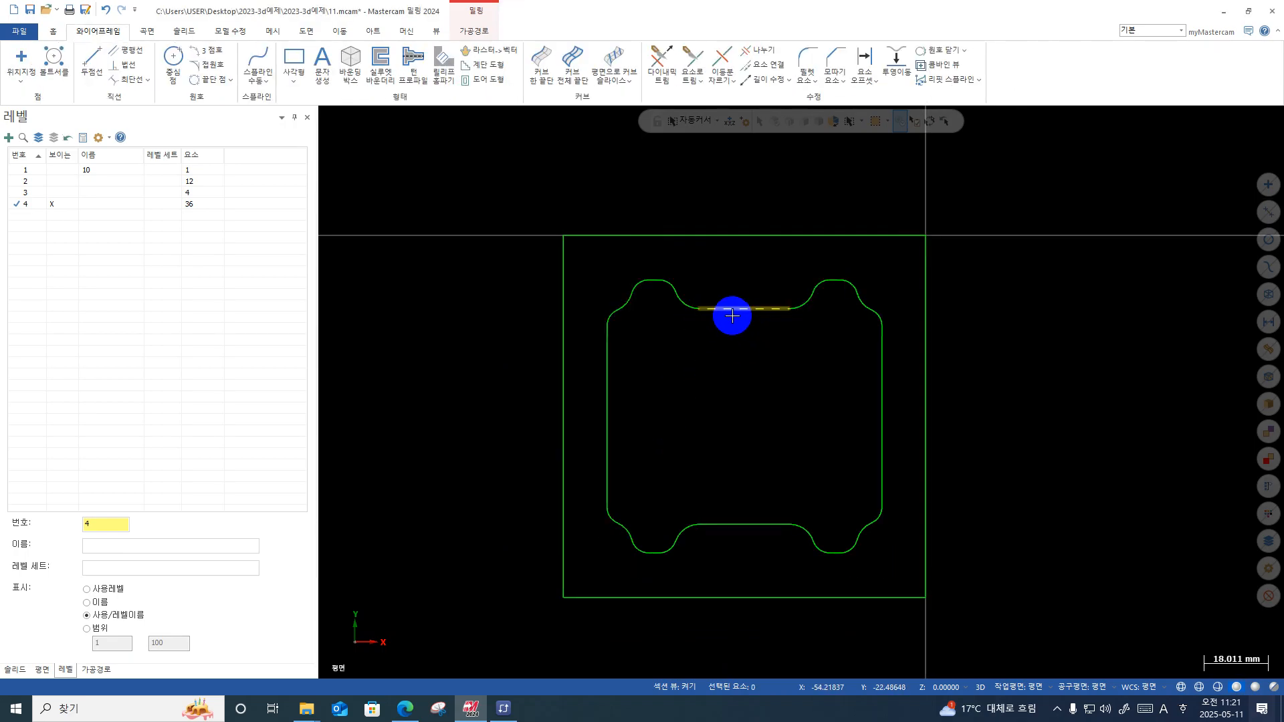
{"action": "double_click", "coordinate": [732, 316]}
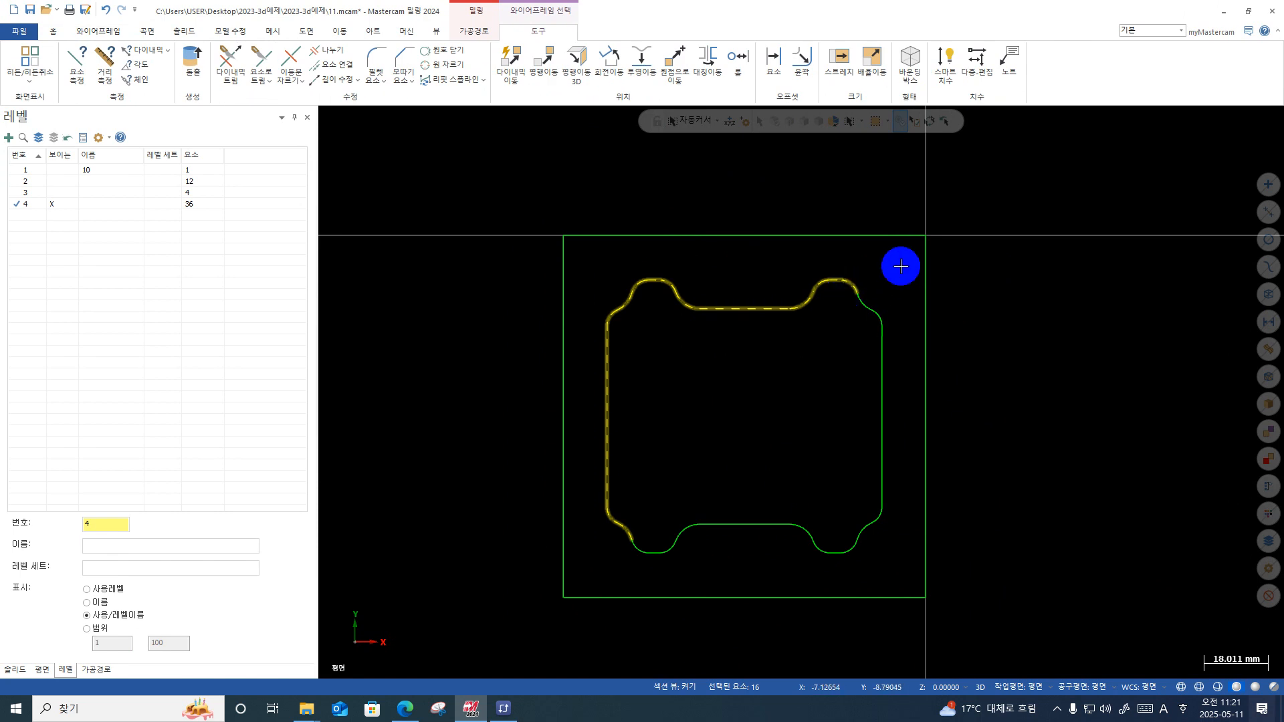
Step: Divide away the tiny overlapping arc stub at the chain break on the upper-right tab's outer side
{"action": "key", "text": "F1"}
{"action": "mouse_move", "coordinate": [896, 281]}
{"action": "left_mouse_down"}
{"action": "mouse_move", "coordinate": [860, 333]}
{"action": "mouse_move", "coordinate": [839, 336]}
{"action": "left_mouse_up"}
{"action": "key", "text": "F1"}
{"action": "mouse_move", "coordinate": [756, 171]}
{"action": "left_mouse_down"}
{"action": "mouse_move", "coordinate": [694, 253]}
{"action": "mouse_move", "coordinate": [644, 290]}
{"action": "left_mouse_up"}
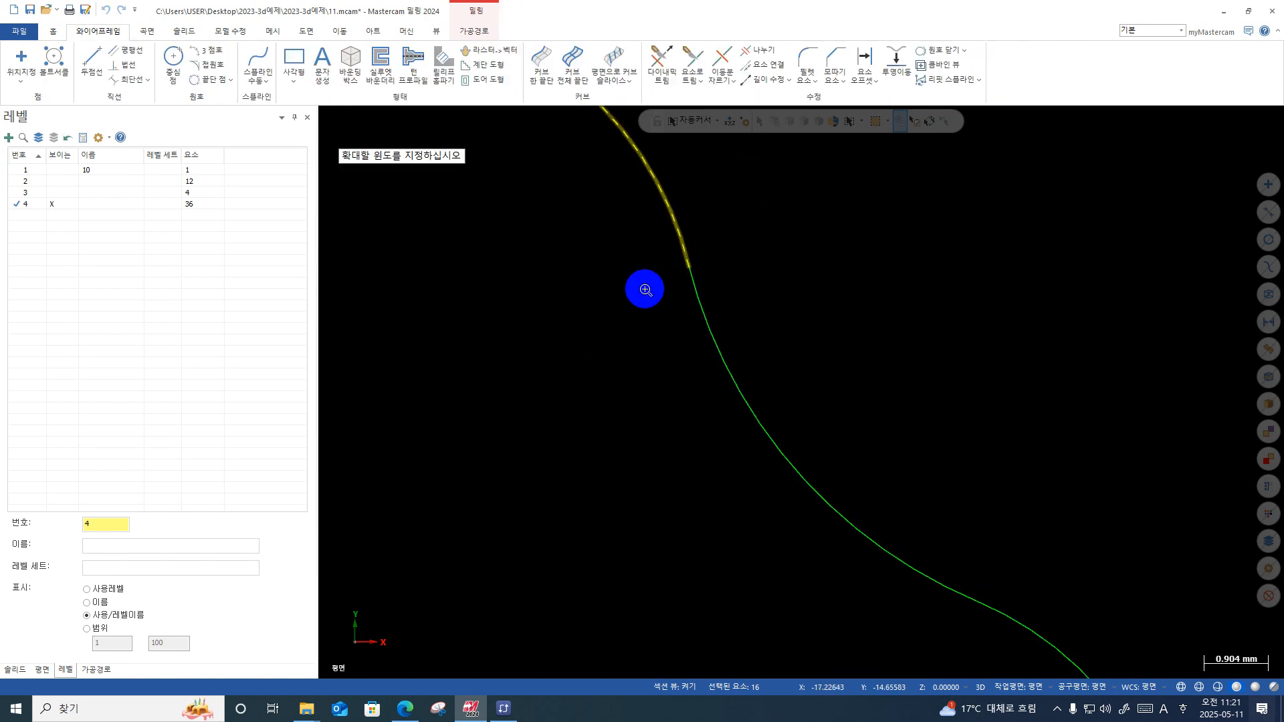
{"action": "key", "text": "Escape"}
{"action": "key", "text": "F1"}
{"action": "left_click_drag", "start_coordinate": [802, 331], "coordinate": [657, 492]}
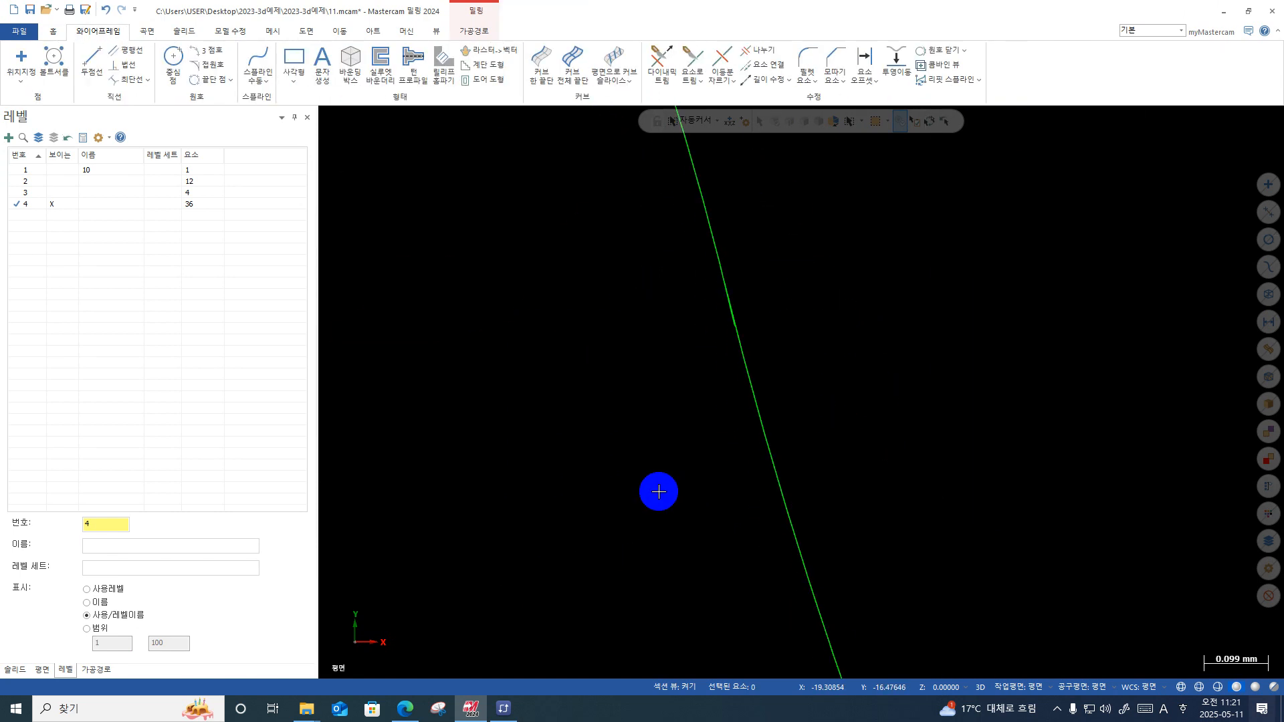
{"action": "left_click", "coordinate": [747, 57]}
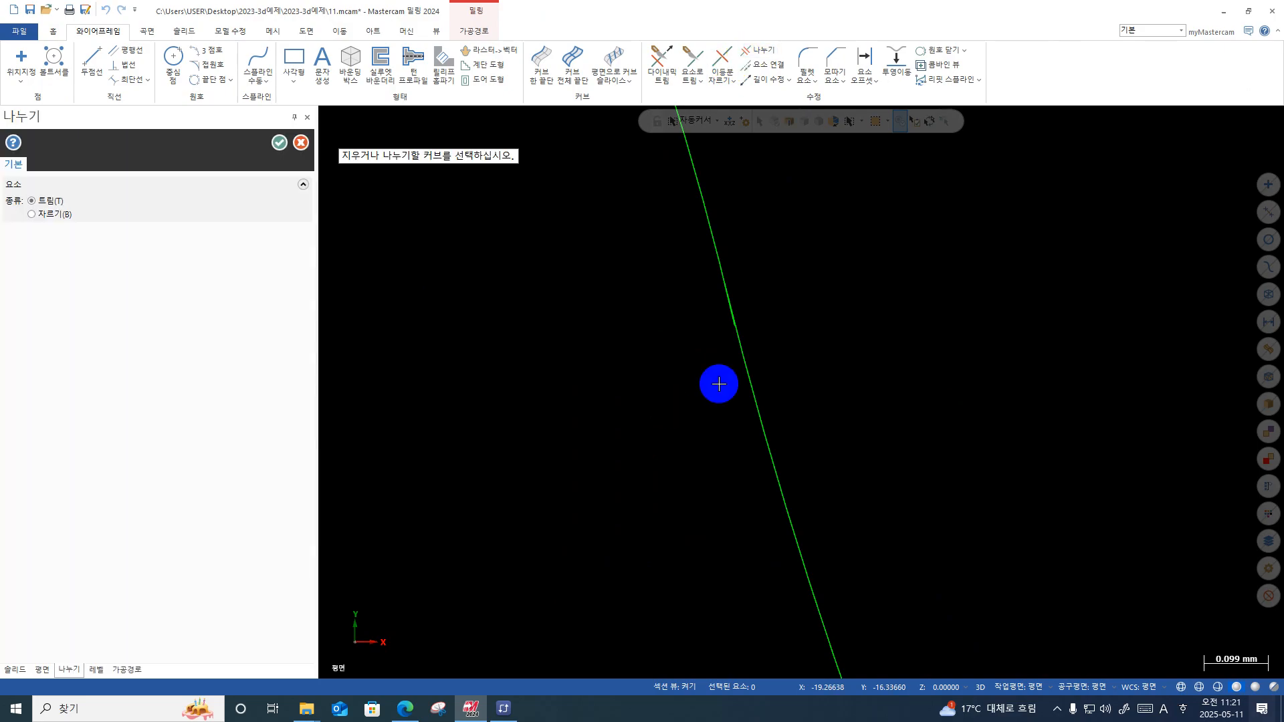
{"action": "key", "text": "F1"}
{"action": "left_click_drag", "start_coordinate": [850, 230], "coordinate": [675, 392]}
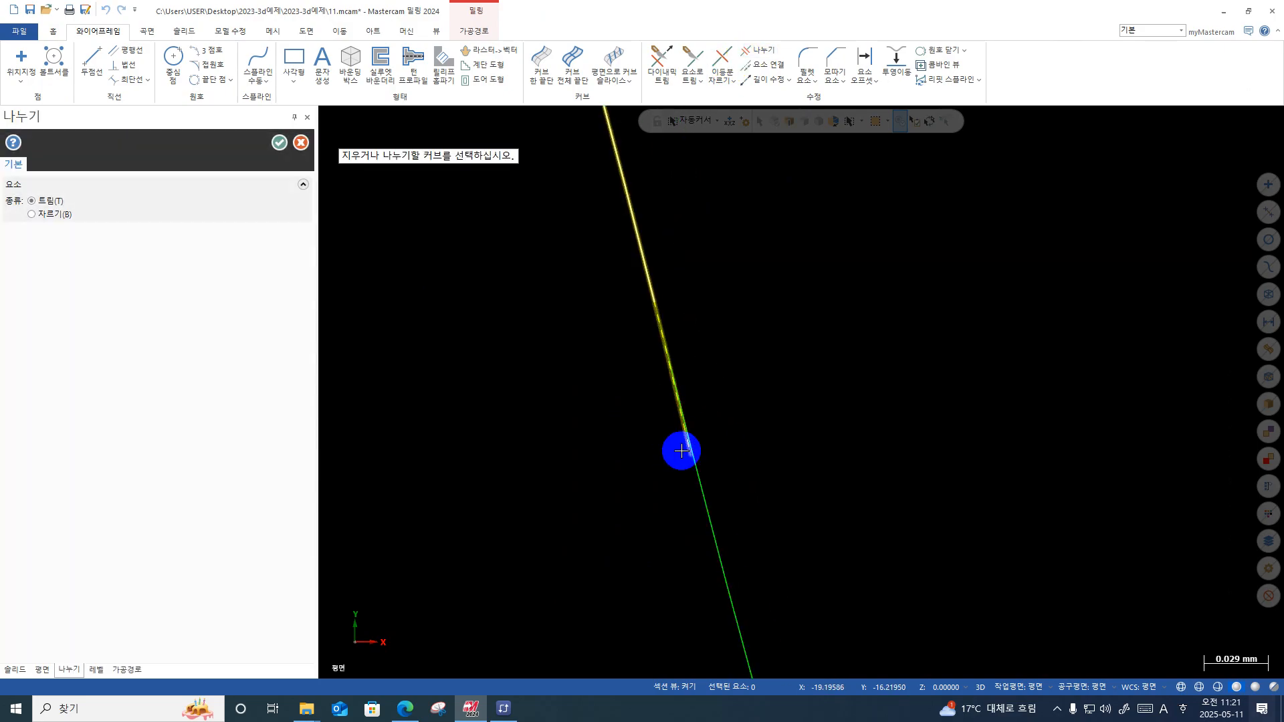
{"action": "scroll", "coordinate": [654, 477], "scroll_direction": "down", "scroll_amount": 4}
{"action": "scroll", "coordinate": [654, 477], "scroll_direction": "down", "scroll_amount": 20}
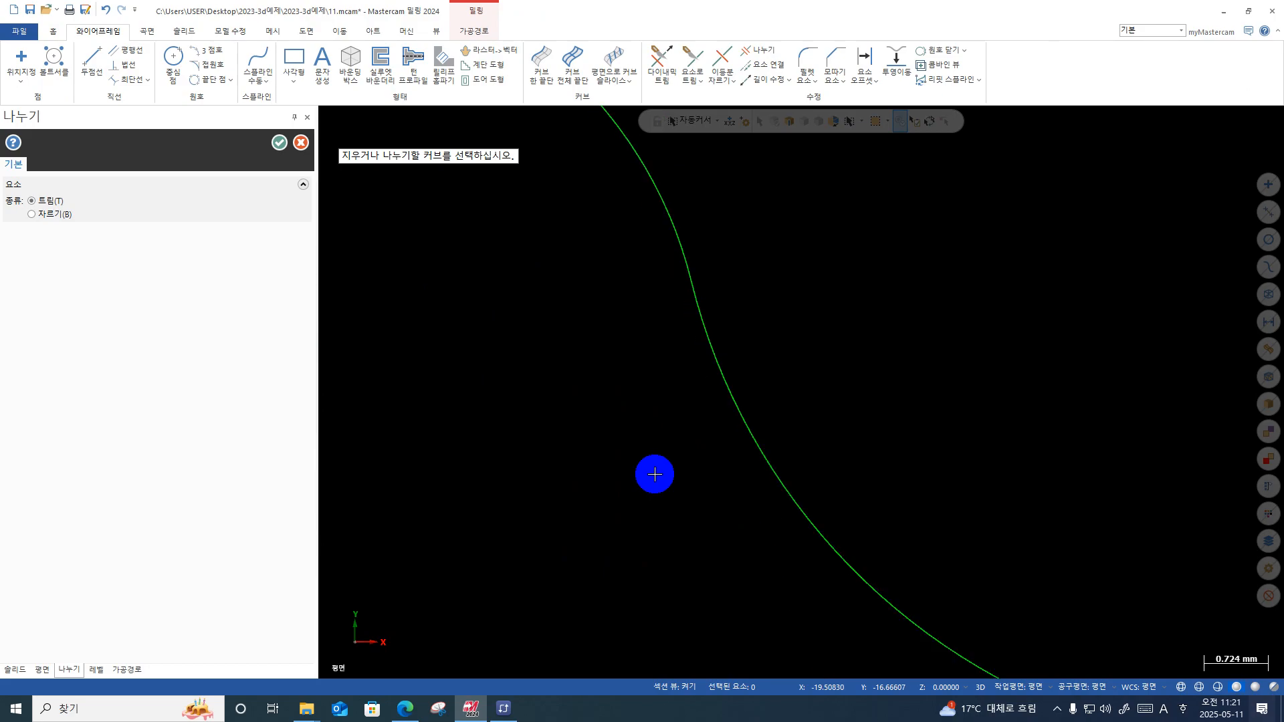
{"action": "key", "text": "Escape"}
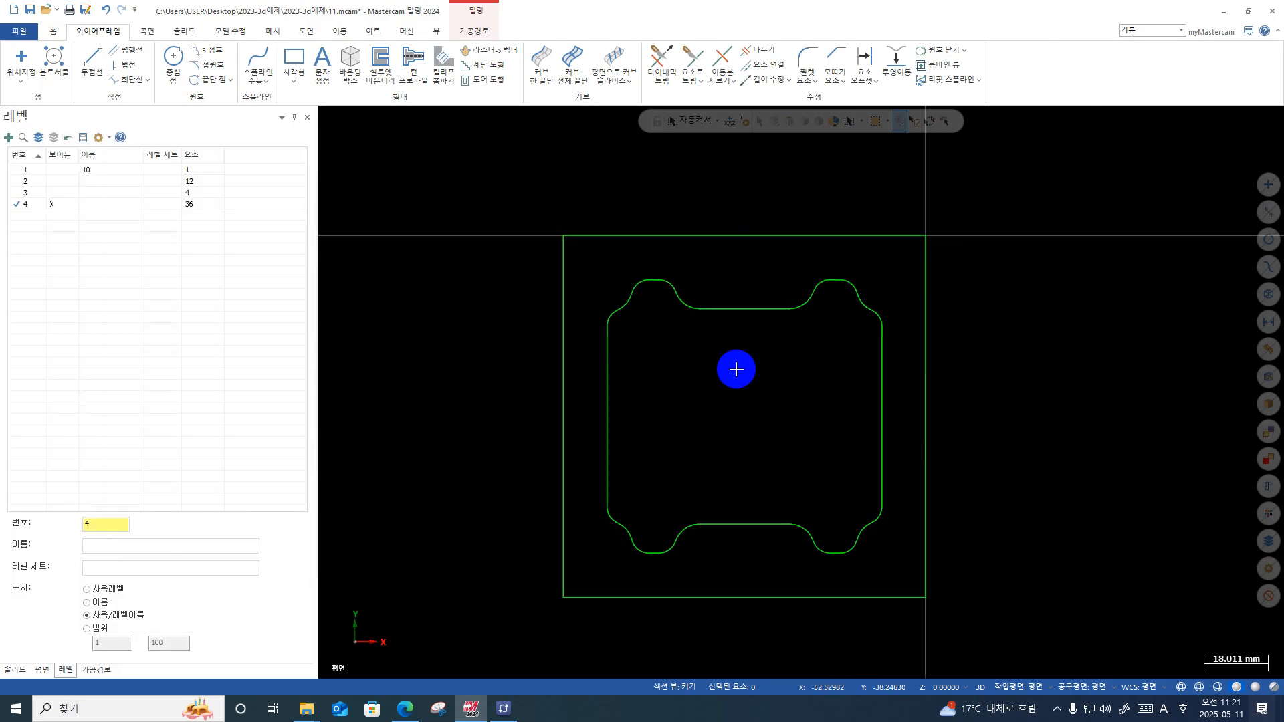
Step: Recheck the boundary by selecting all entities and chain-selecting the inner profile from its left edge, and clear the selection
{"action": "key", "text": "ctrl+a"}
{"action": "key", "text": "Escape"}
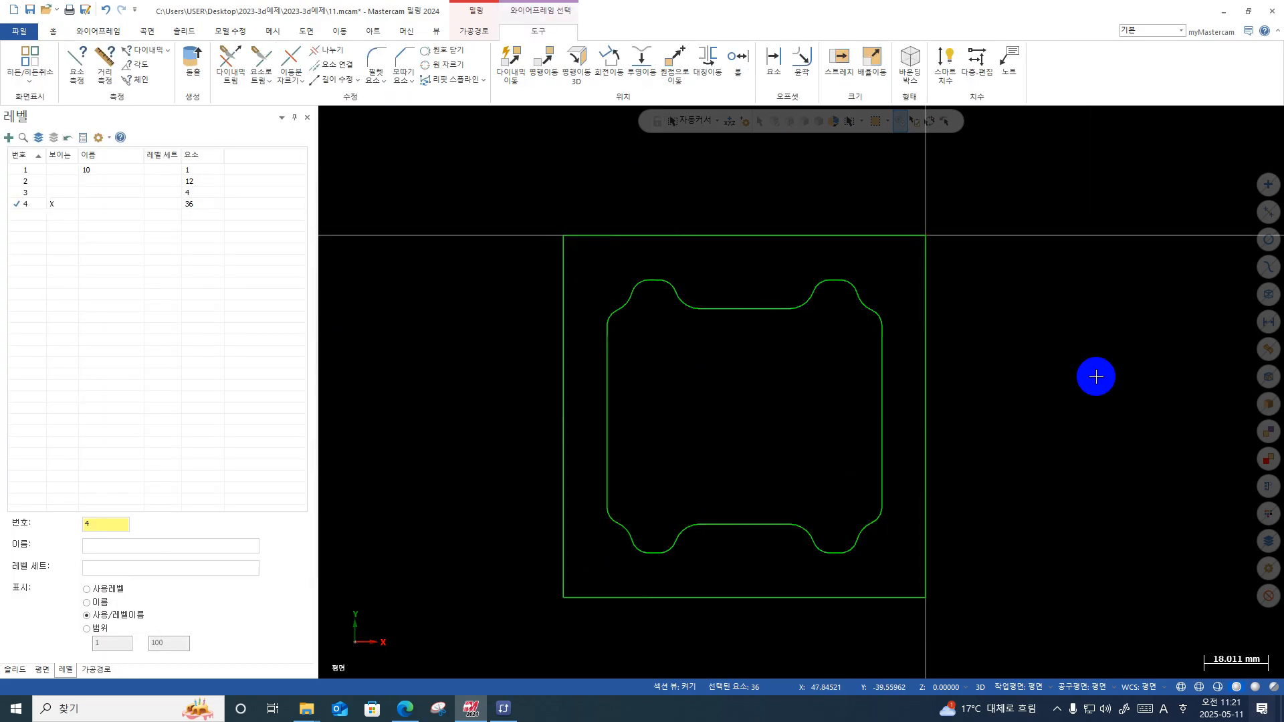
{"action": "key", "text": "ctrl+a"}
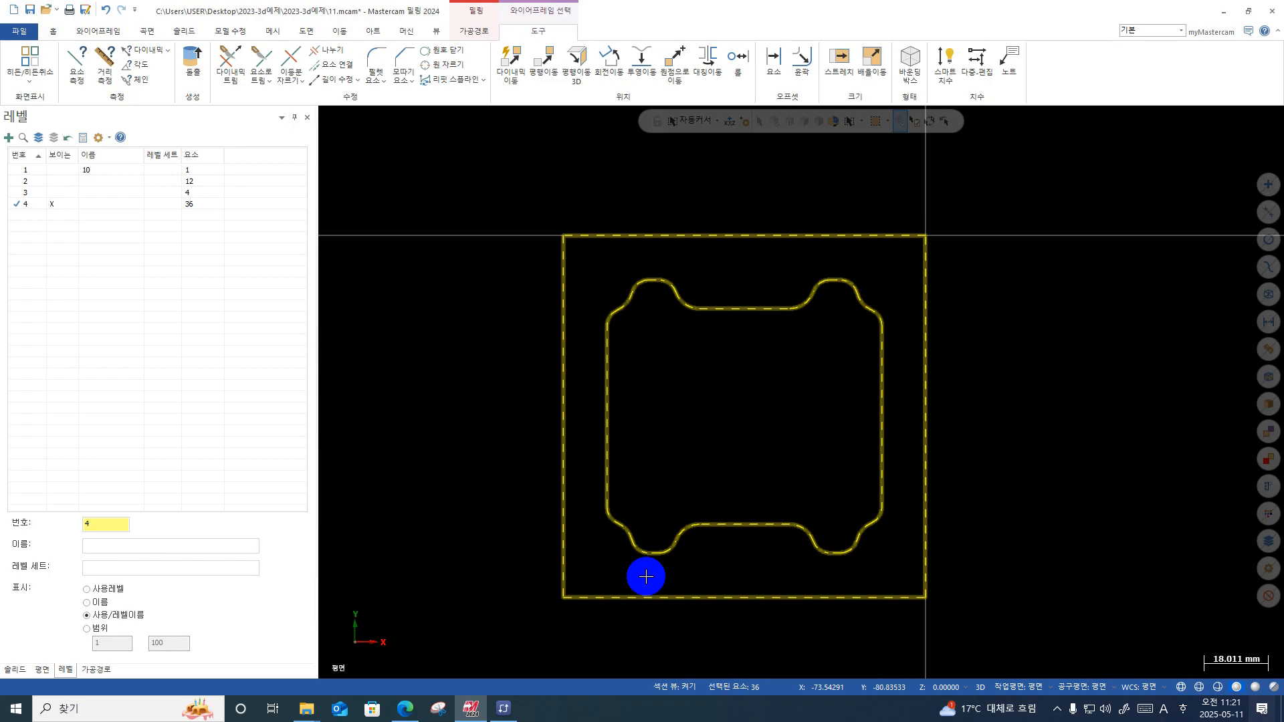
{"action": "key", "text": "Escape"}
{"action": "scroll", "coordinate": [624, 533], "scroll_direction": "down", "scroll_amount": 2}
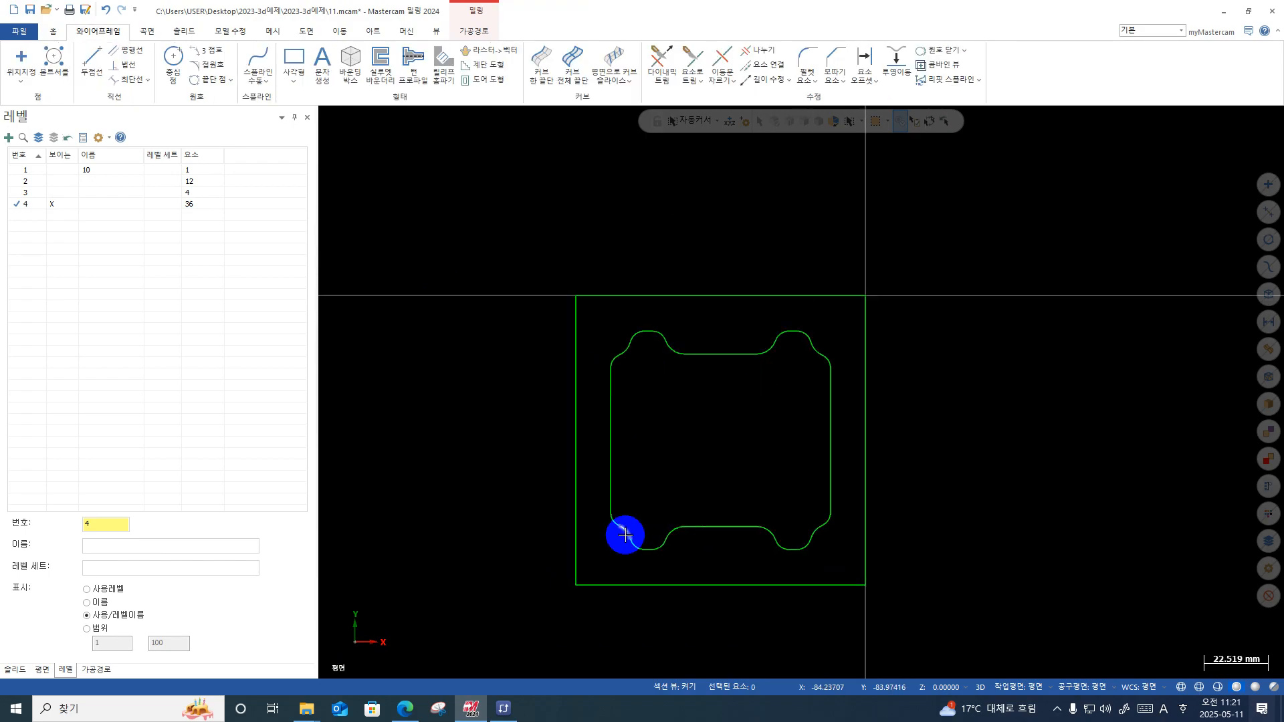
{"action": "double_click", "coordinate": [610, 498]}
{"action": "left_click", "coordinate": [675, 493]}
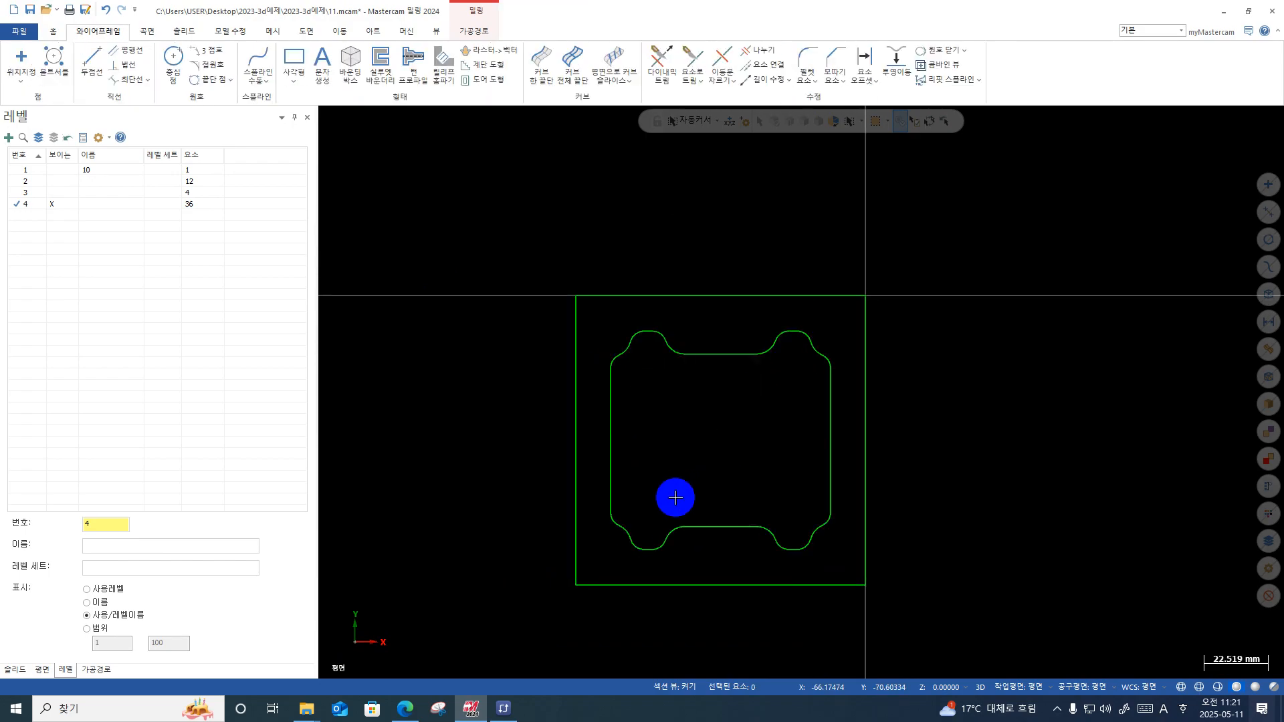
{"action": "double_click", "coordinate": [610, 492]}
{"action": "scroll", "coordinate": [588, 551], "scroll_direction": "up", "scroll_amount": 10}
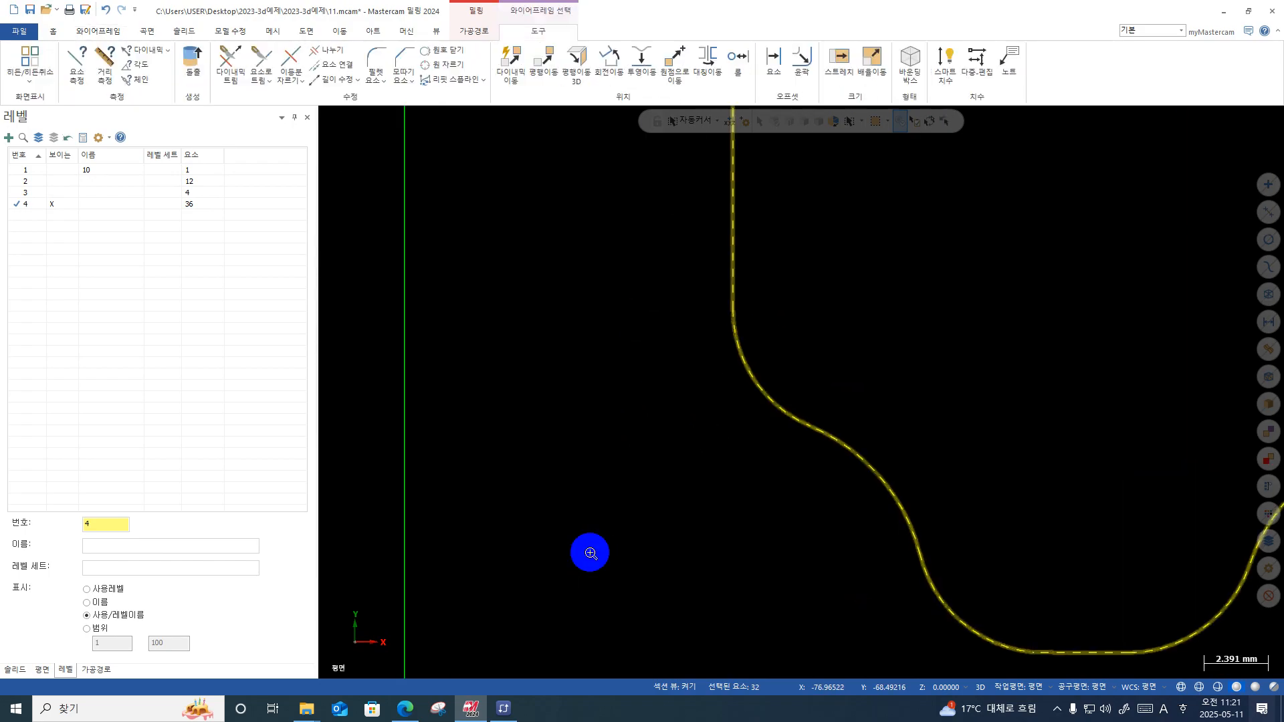
{"action": "scroll", "coordinate": [582, 547], "scroll_direction": "down", "scroll_amount": 10}
{"action": "key", "text": "Escape"}
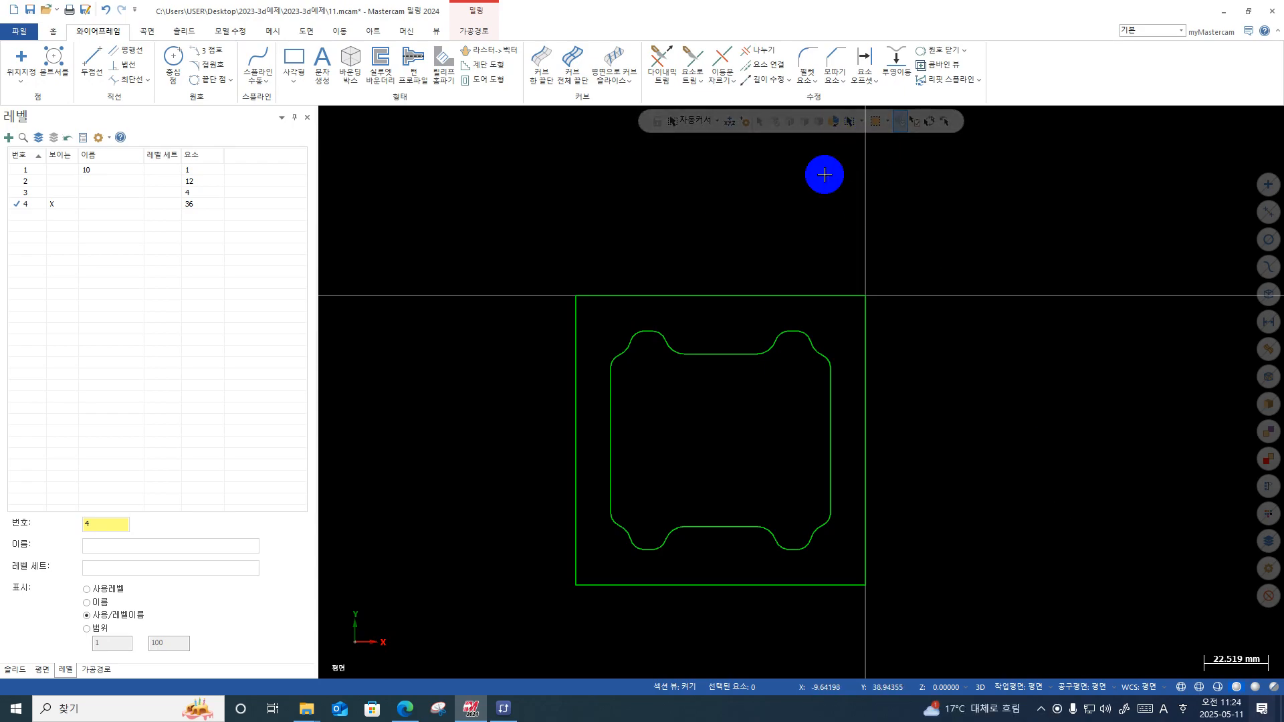
Step: Check the inner profile with the Chain selection method, clear the selection and restore the Auto method
{"action": "left_click", "coordinate": [861, 122]}
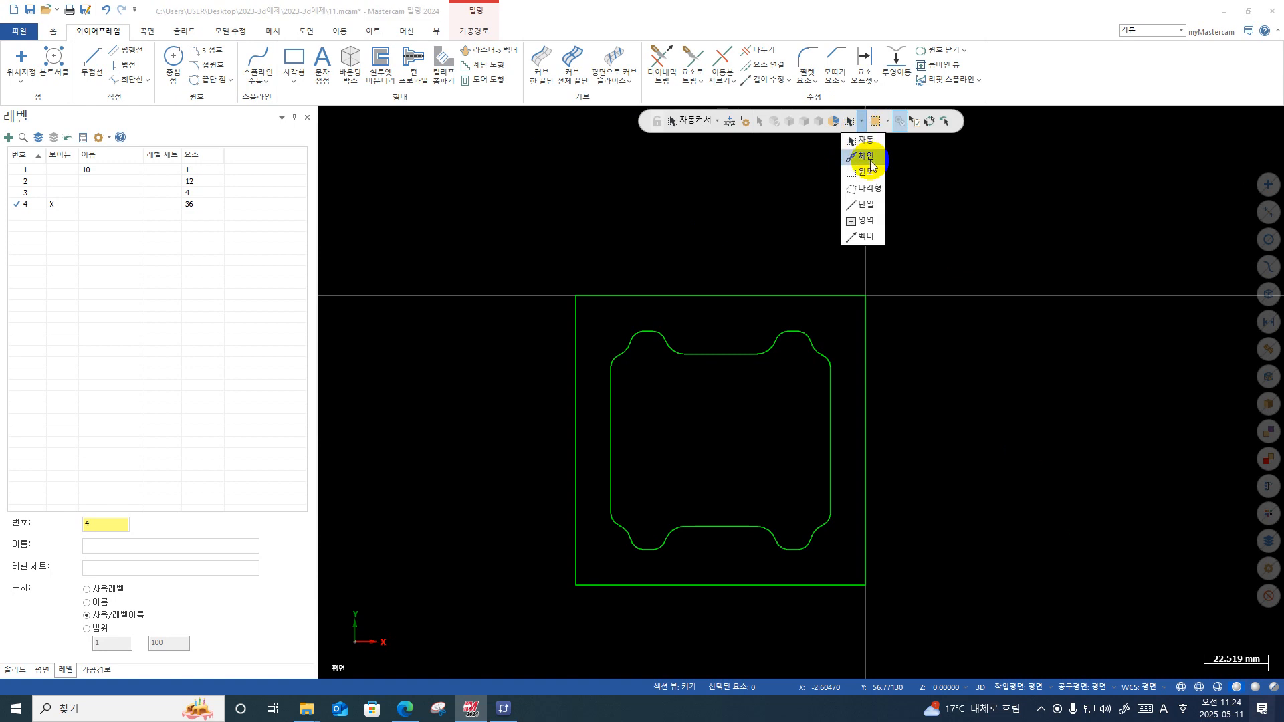
{"action": "left_click", "coordinate": [868, 159]}
{"action": "left_click", "coordinate": [831, 408]}
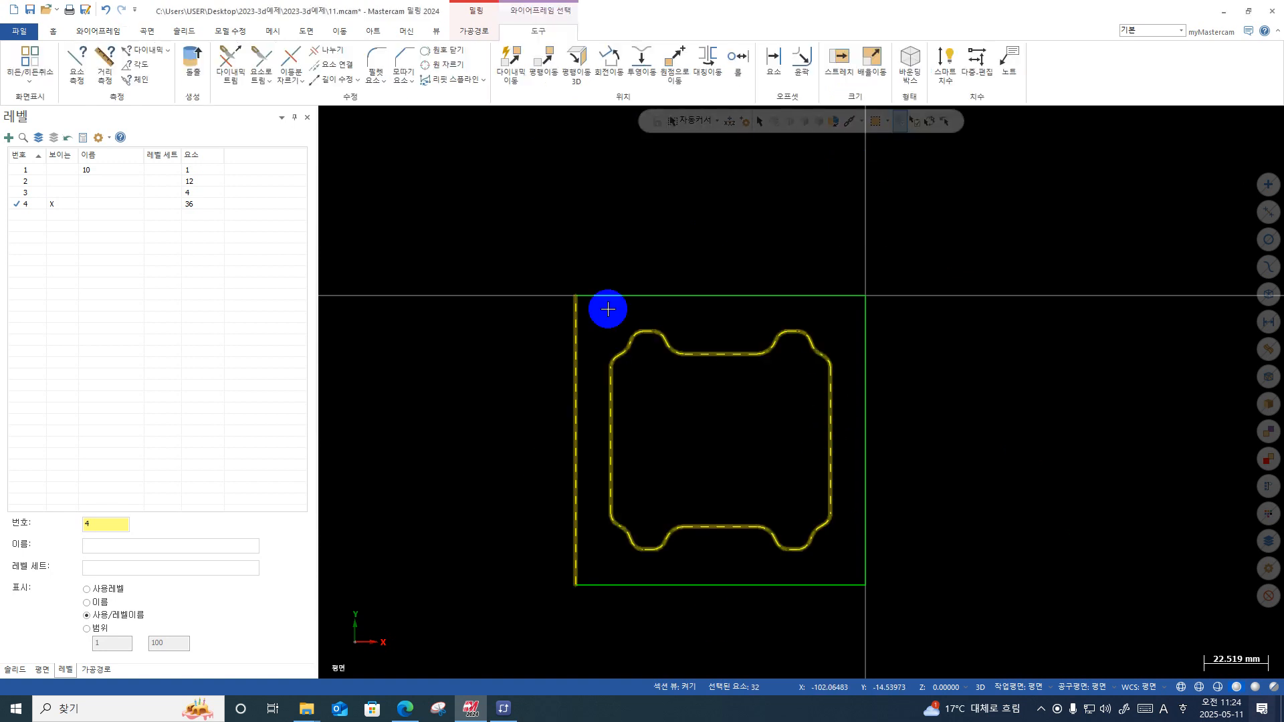
{"action": "key", "text": "Escape"}
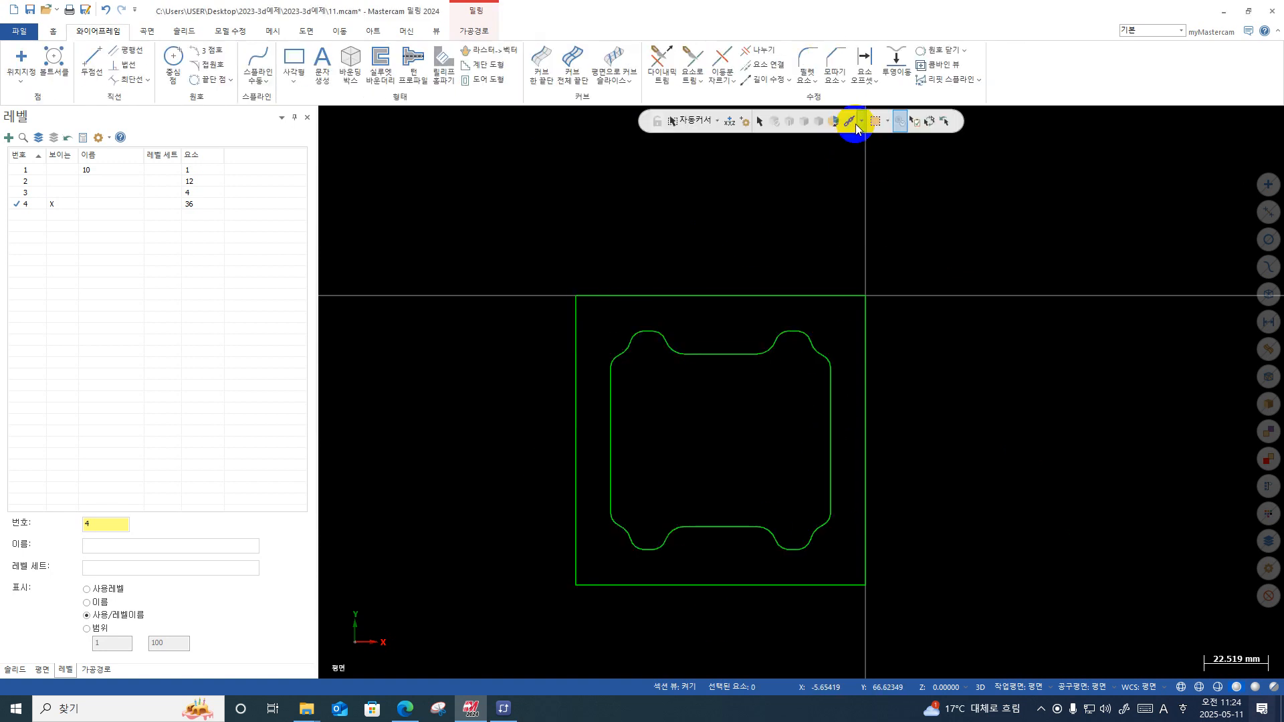
{"action": "left_click", "coordinate": [859, 124]}
{"action": "left_click", "coordinate": [862, 138]}
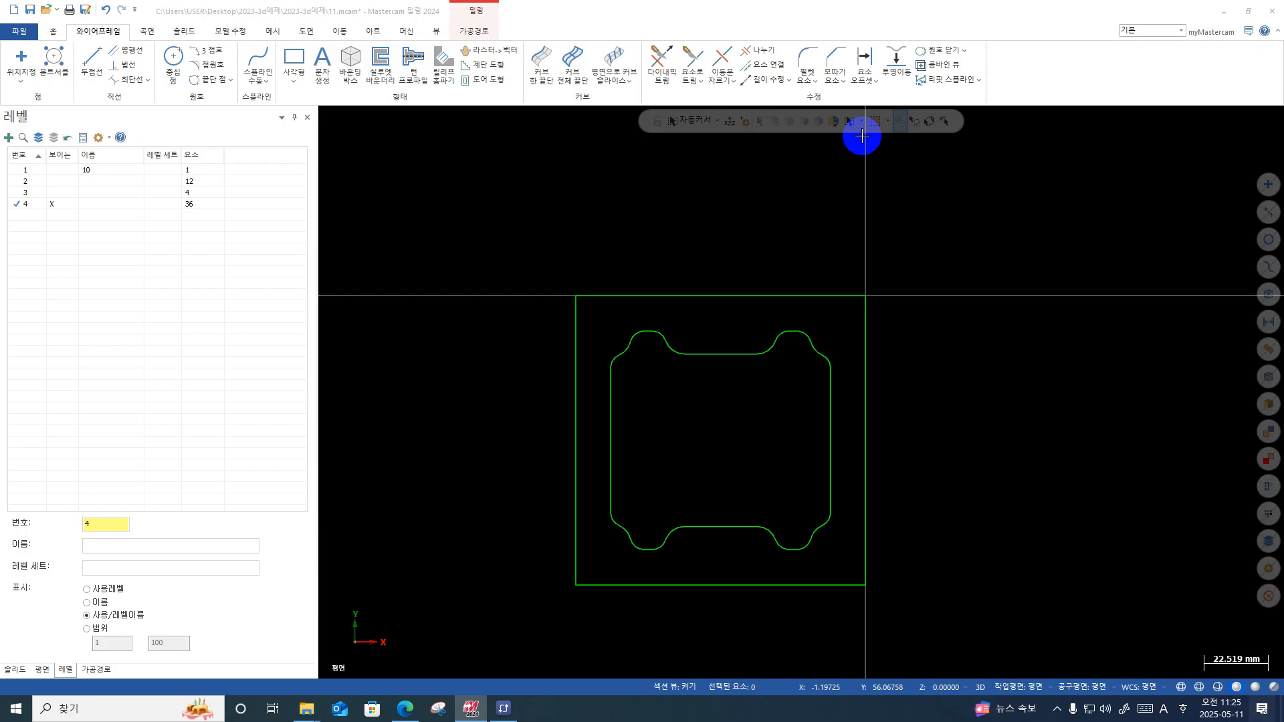
Step: Compare the boundary with the solid by showing level 1, and hide that level again
{"action": "left_click", "coordinate": [52, 168]}
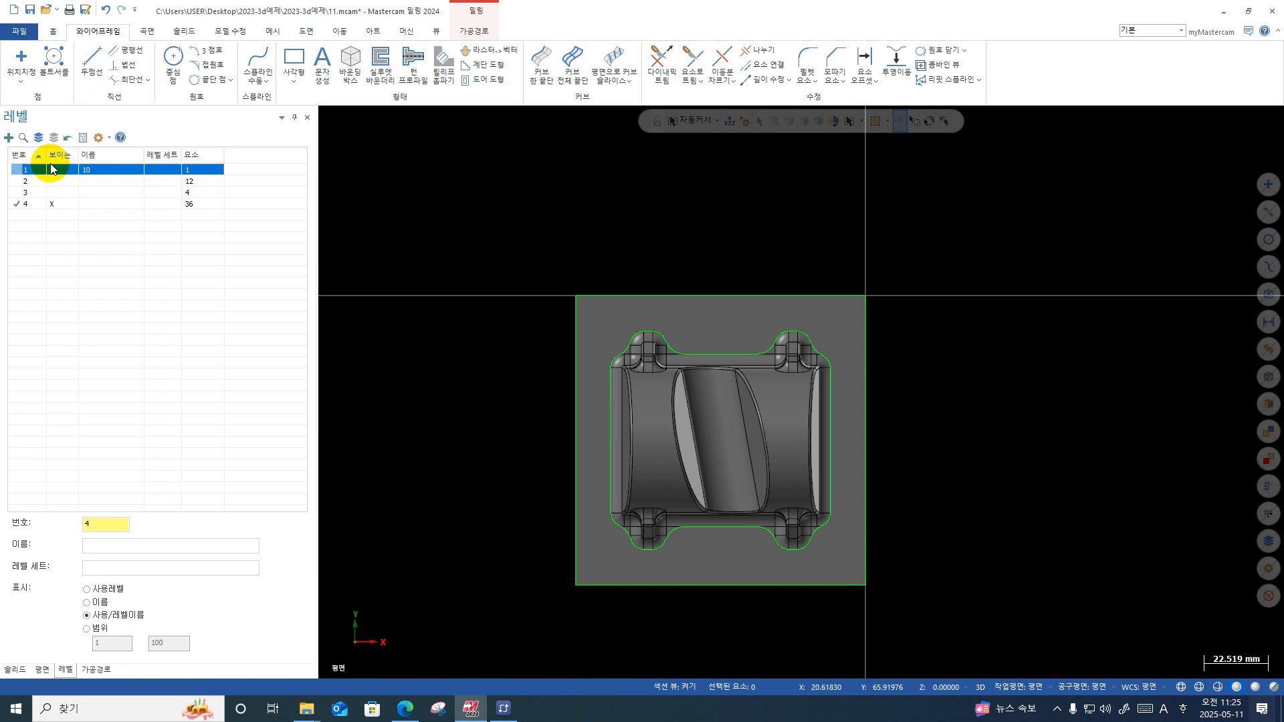
{"action": "left_click", "coordinate": [17, 203]}
{"action": "left_click", "coordinate": [62, 170]}
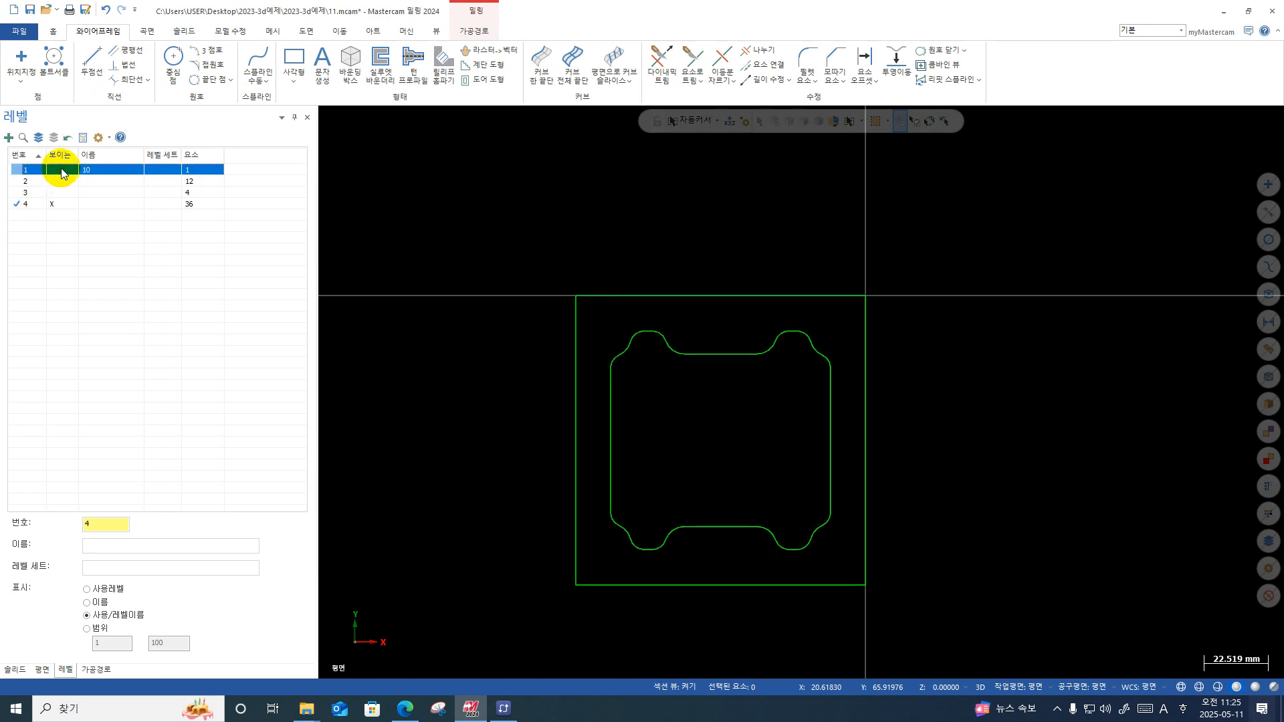
{"action": "double_click", "coordinate": [704, 364]}
{"action": "key", "text": "Escape"}
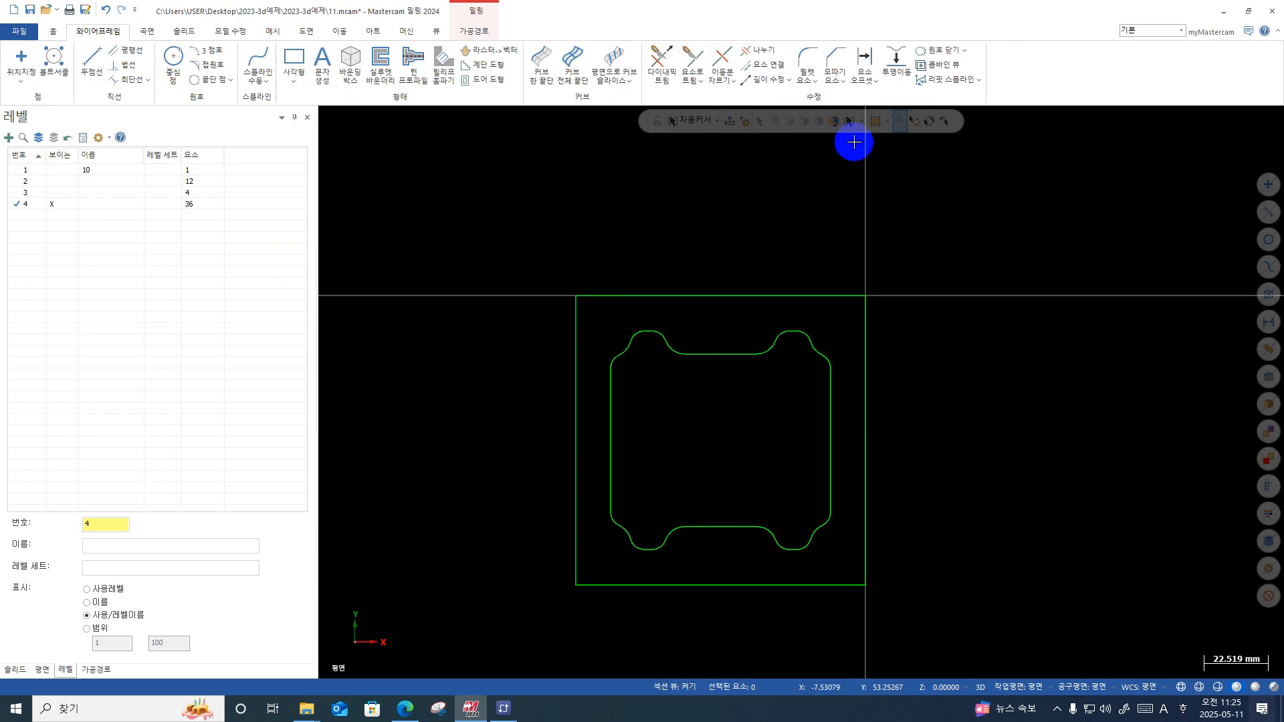
Step: Chain-select the inner profile from its upper edge to verify continuity, clear the selection and return to automatic selection
{"action": "left_click", "coordinate": [858, 122]}
{"action": "left_click", "coordinate": [866, 155]}
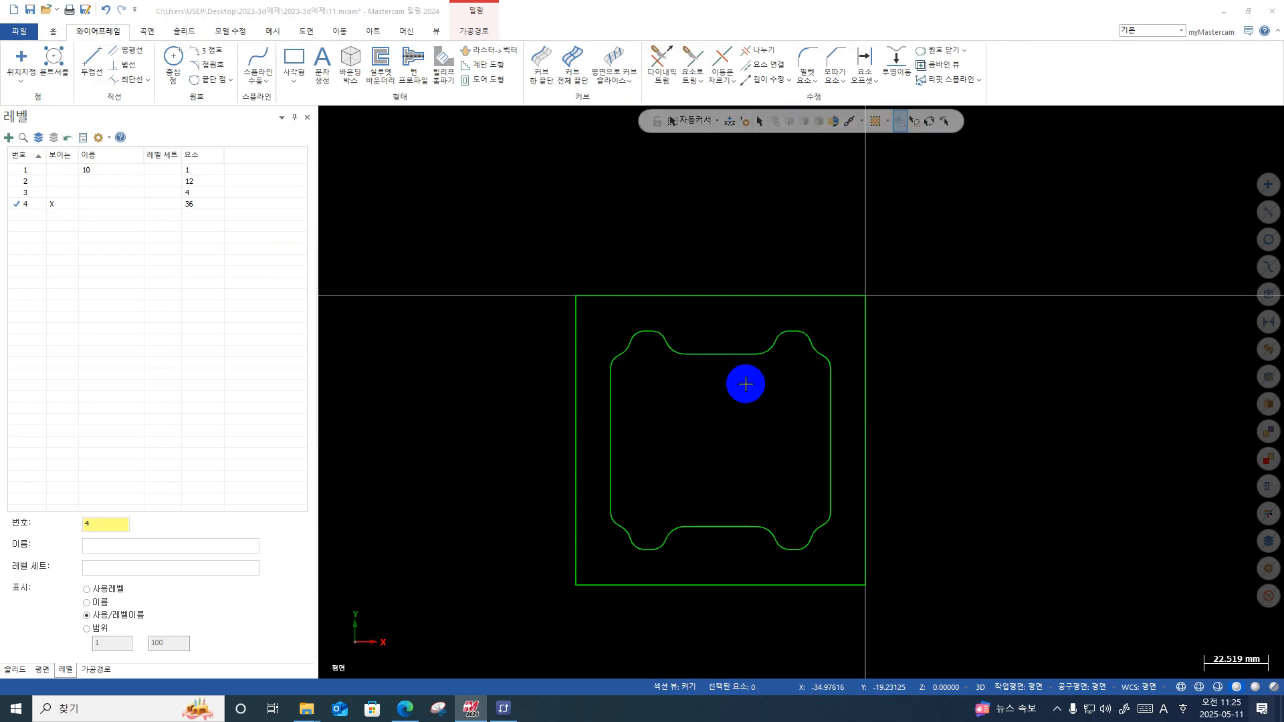
{"action": "left_click", "coordinate": [738, 358]}
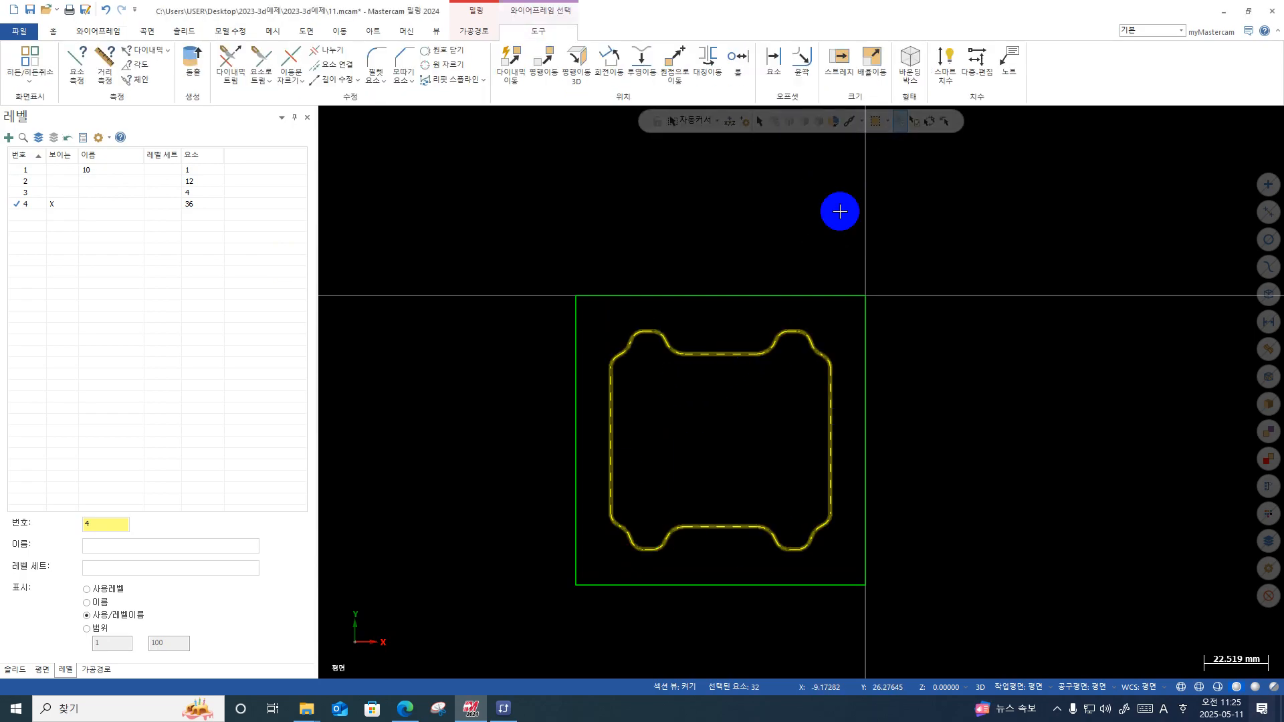
{"action": "key", "text": "Escape"}
{"action": "left_click", "coordinate": [861, 125]}
{"action": "left_click", "coordinate": [865, 140]}
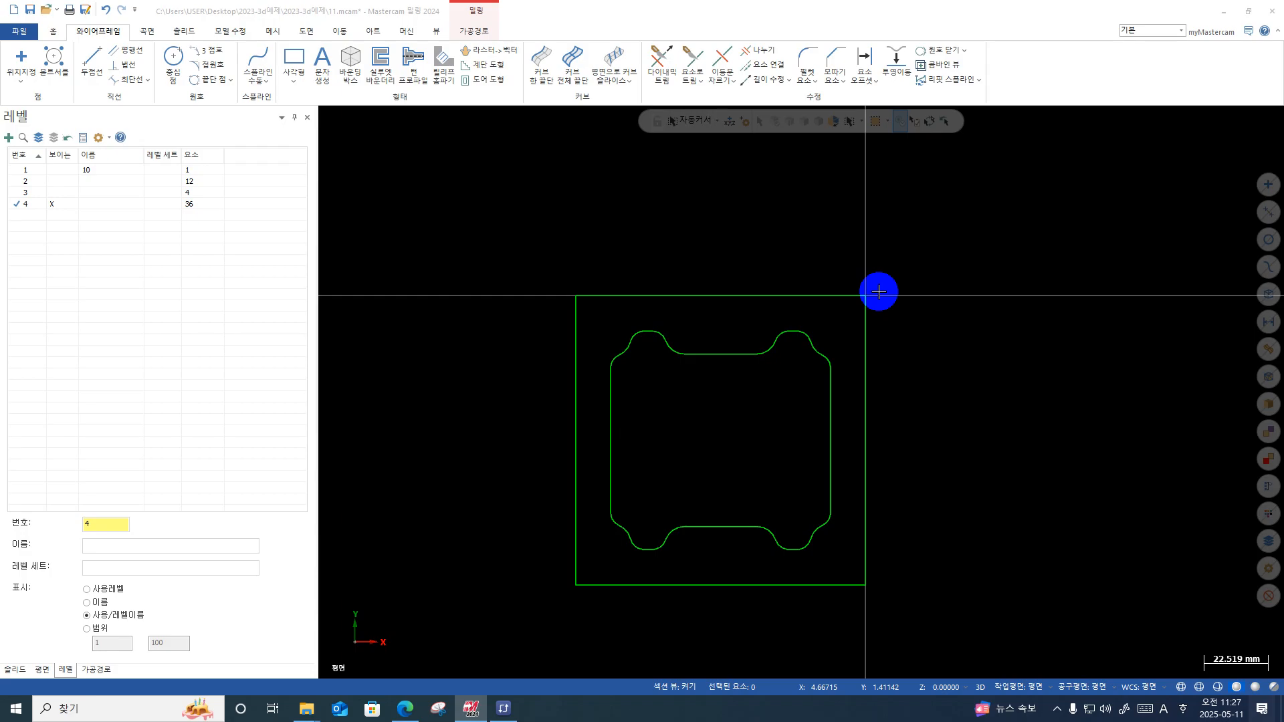
Step: Show level 1 with the solid and switch to the list of toolpath operations
{"action": "scroll", "coordinate": [879, 292], "scroll_direction": "up", "scroll_amount": 1}
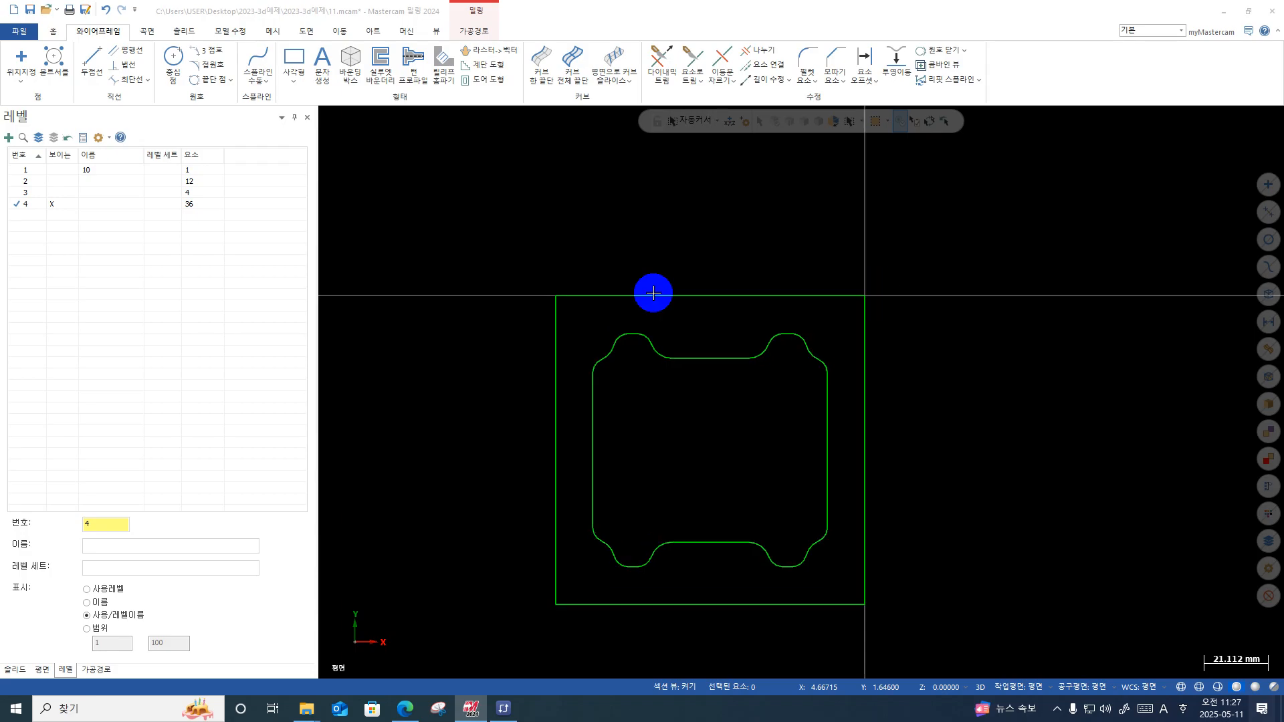
{"action": "left_click", "coordinate": [53, 171]}
{"action": "left_click", "coordinate": [97, 669]}
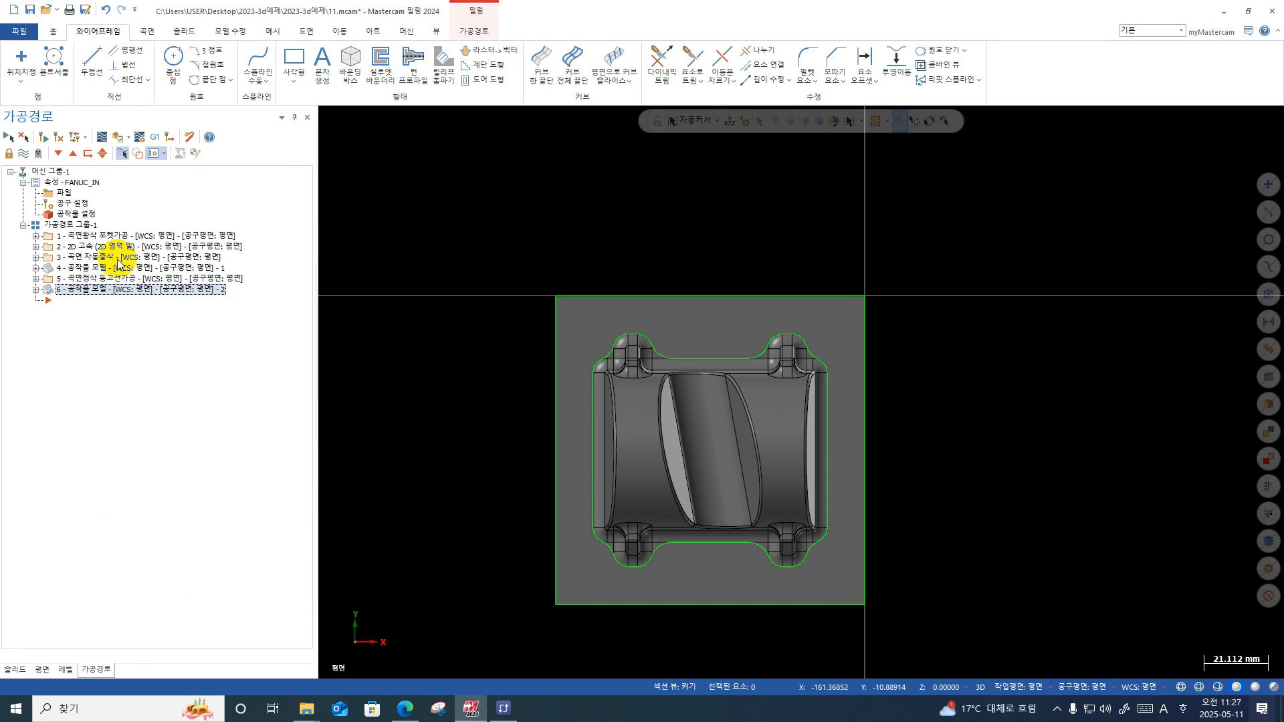
{"action": "scroll", "coordinate": [651, 381], "scroll_direction": "up", "scroll_amount": 1}
{"action": "scroll", "coordinate": [505, 301], "scroll_direction": "down", "scroll_amount": 1}
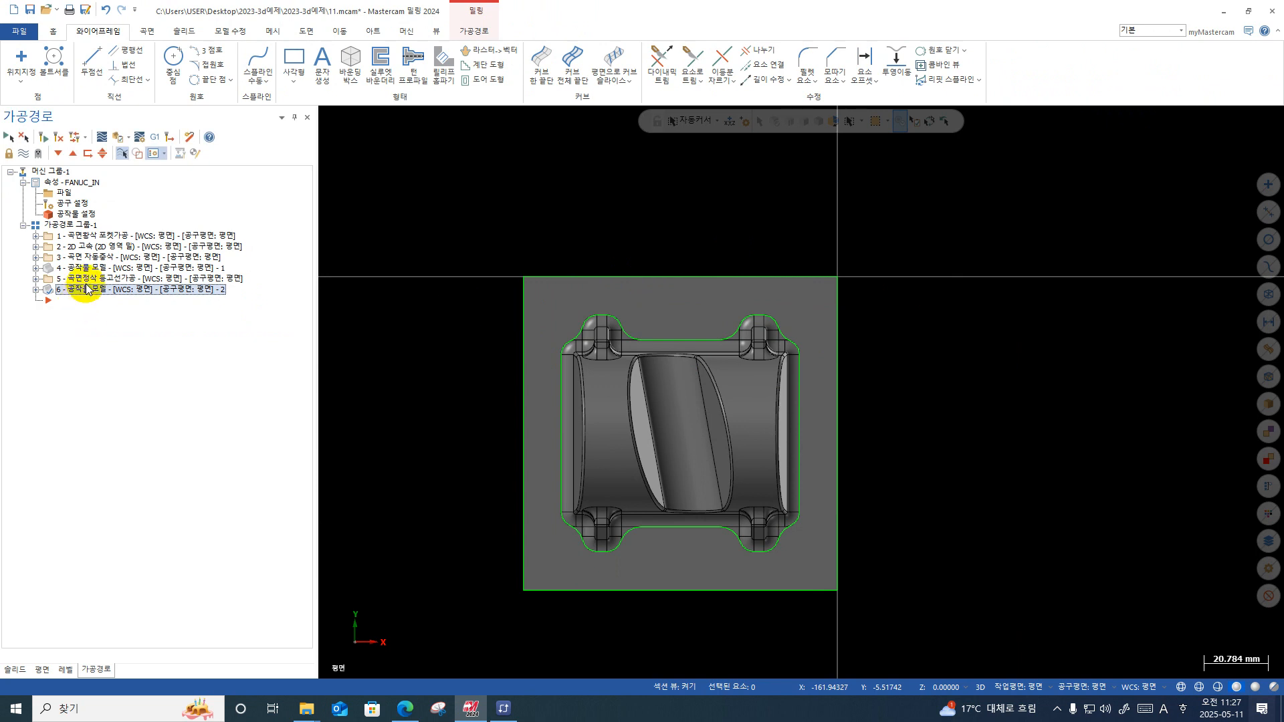
Step: Compare the stock models of operations 4 and 6, examining the remaining material around the upper-left tab against the boundary
{"action": "left_click", "coordinate": [92, 269]}
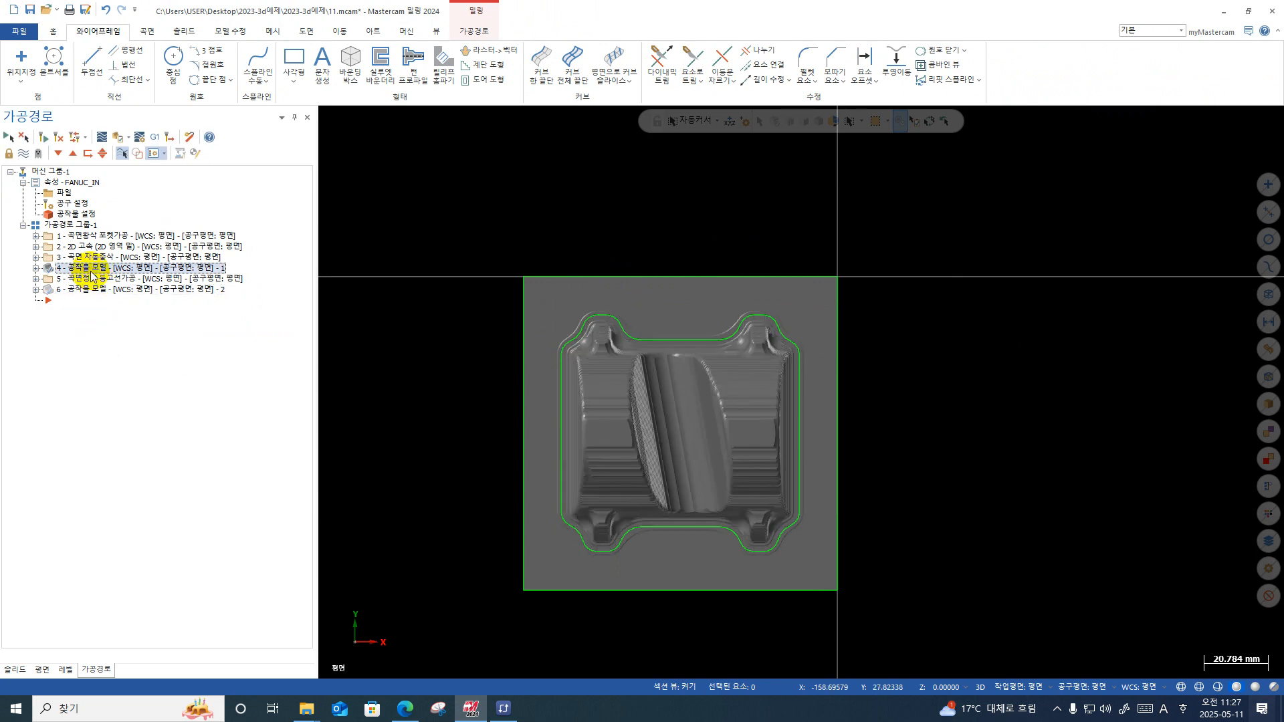
{"action": "left_click", "coordinate": [87, 289]}
{"action": "scroll", "coordinate": [653, 295], "scroll_direction": "up", "scroll_amount": 3}
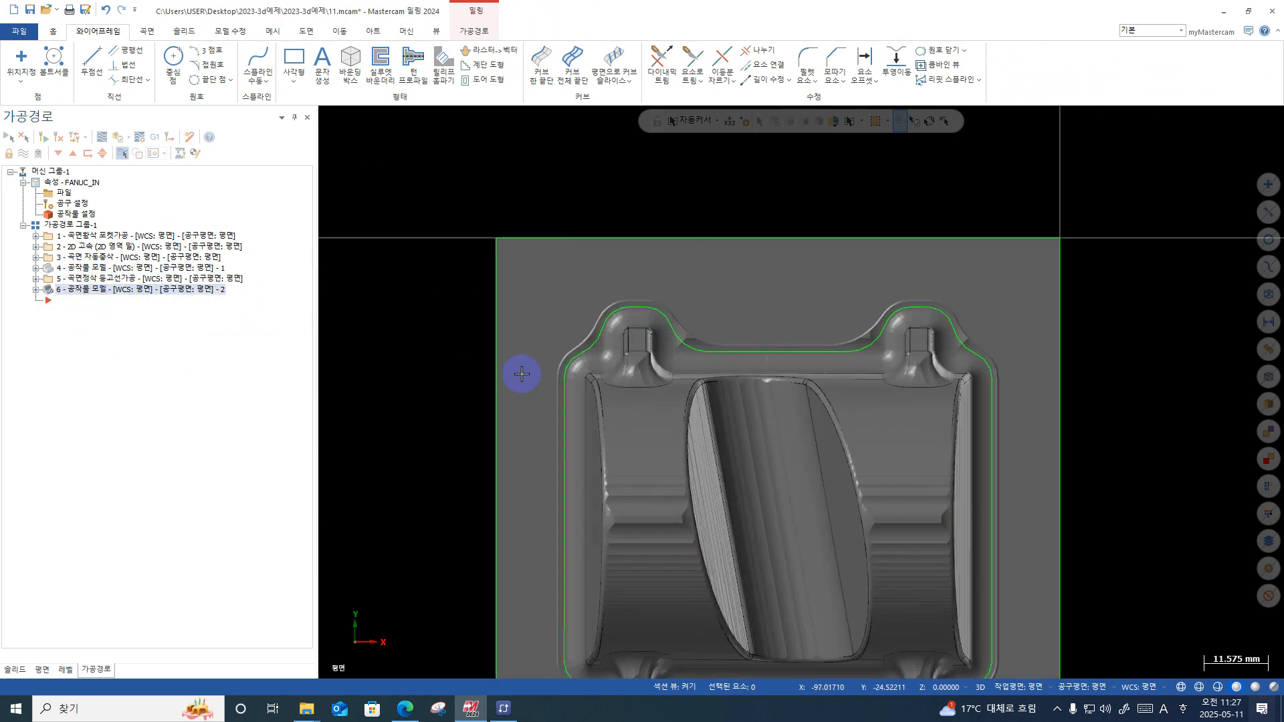
{"action": "scroll", "coordinate": [534, 368], "scroll_direction": "up", "scroll_amount": 2}
{"action": "scroll", "coordinate": [689, 271], "scroll_direction": "up", "scroll_amount": 2}
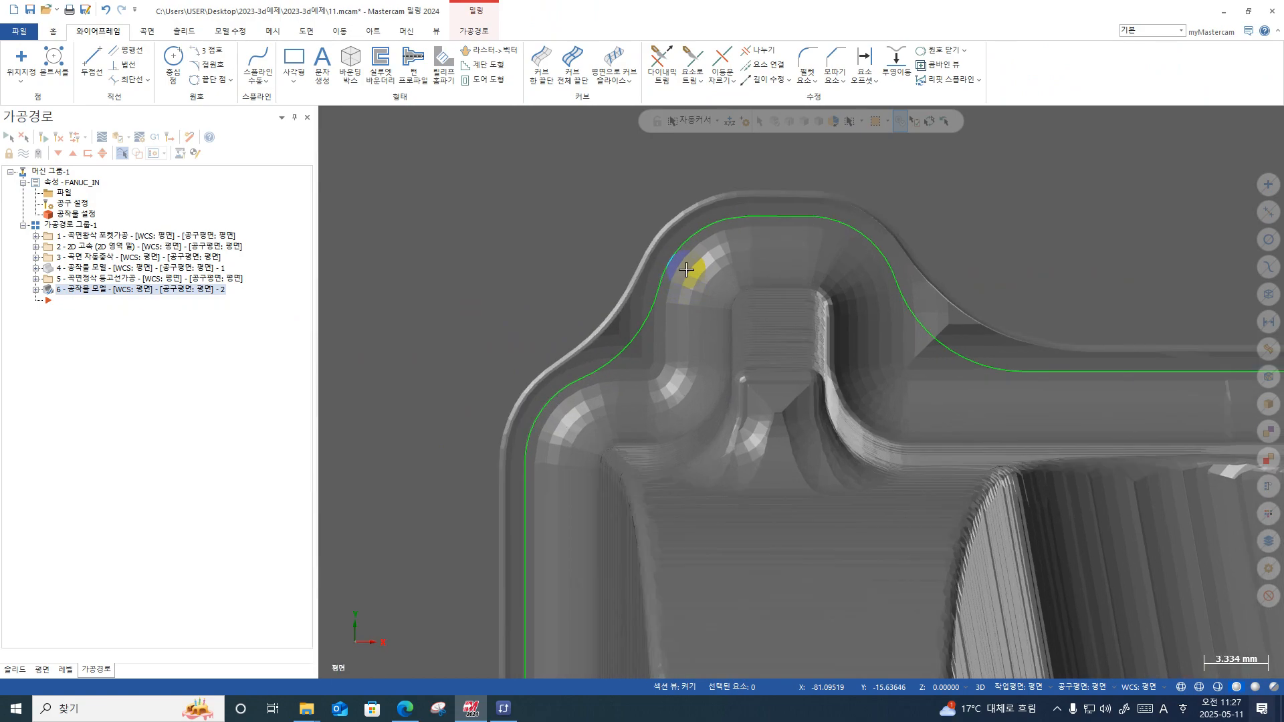
{"action": "scroll", "coordinate": [619, 274], "scroll_direction": "down", "scroll_amount": 2}
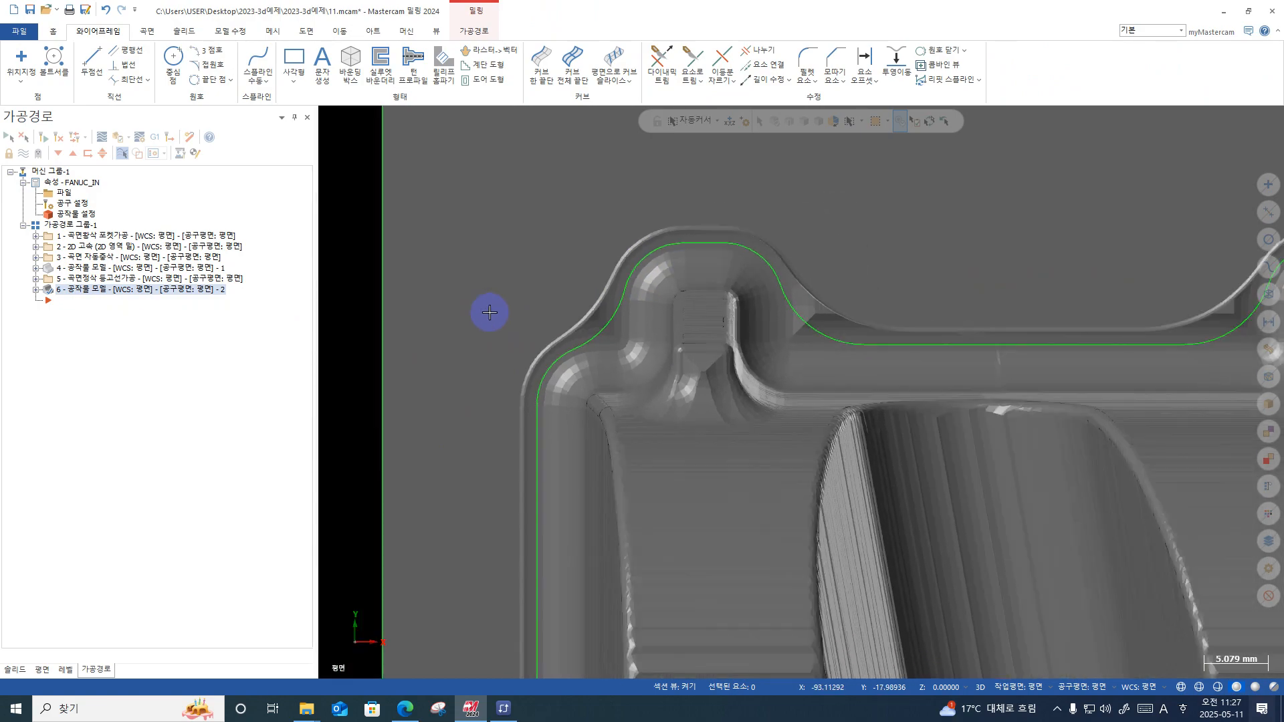
{"action": "scroll", "coordinate": [488, 312], "scroll_direction": "down", "scroll_amount": 3}
Step: Review operations 5 and 4, and display the stock model of operation 6 over the whole part
{"action": "left_click", "coordinate": [47, 291]}
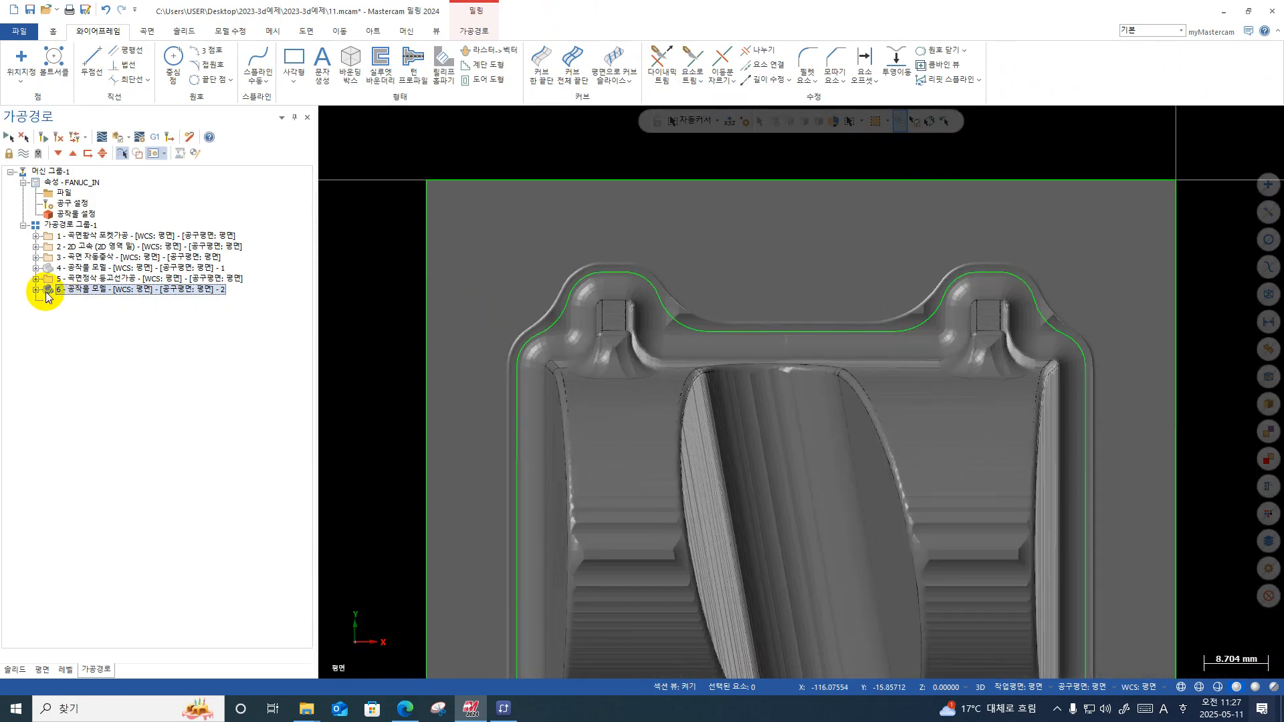
{"action": "left_click", "coordinate": [146, 280]}
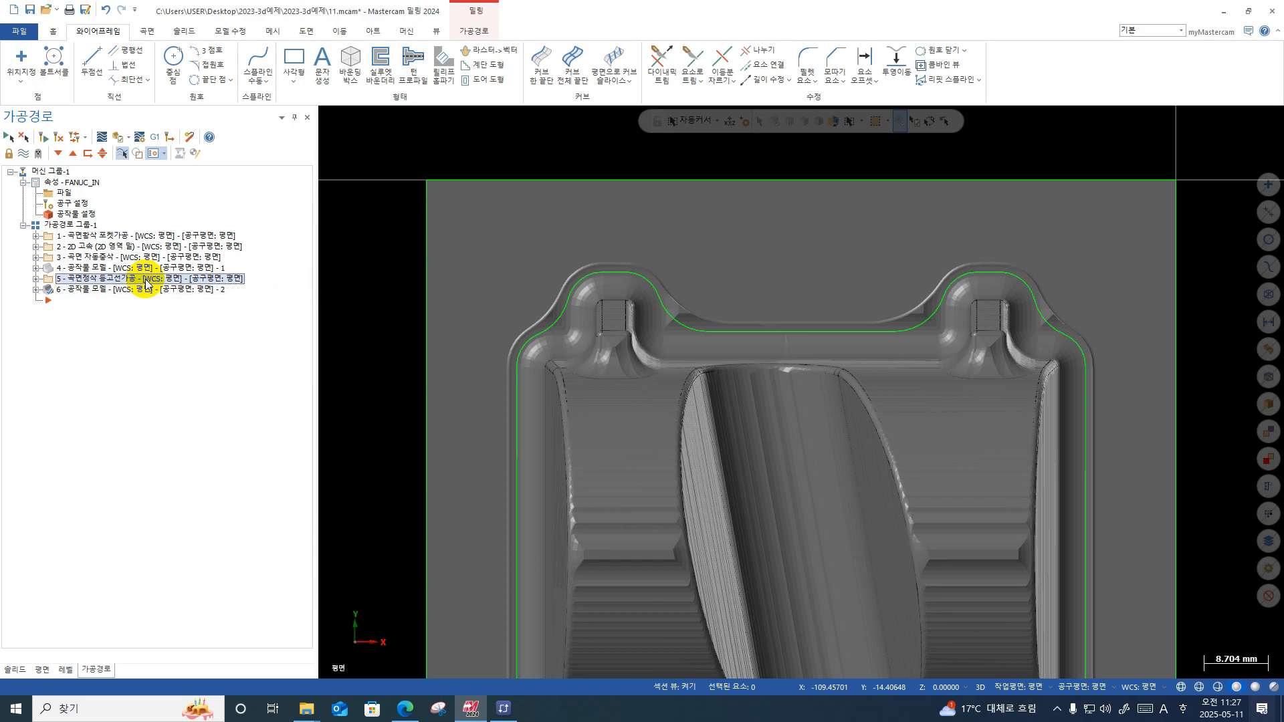
{"action": "left_click", "coordinate": [91, 268]}
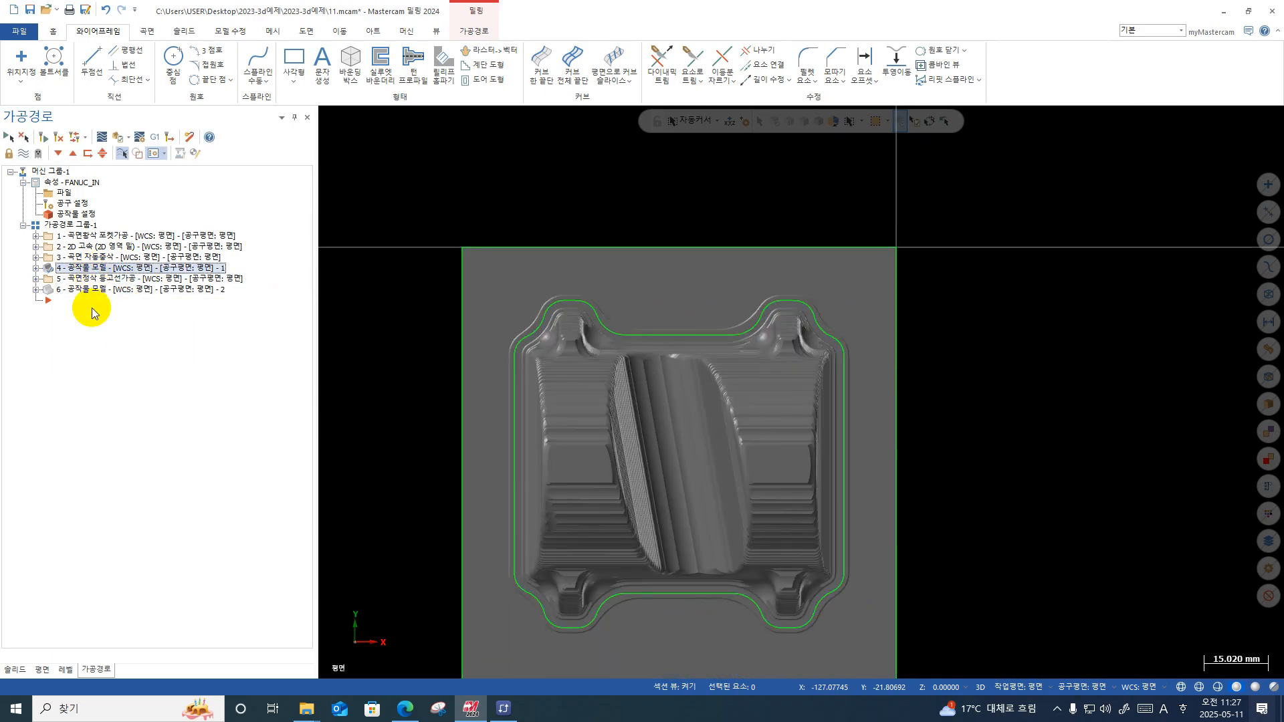
{"action": "left_click", "coordinate": [474, 30]}
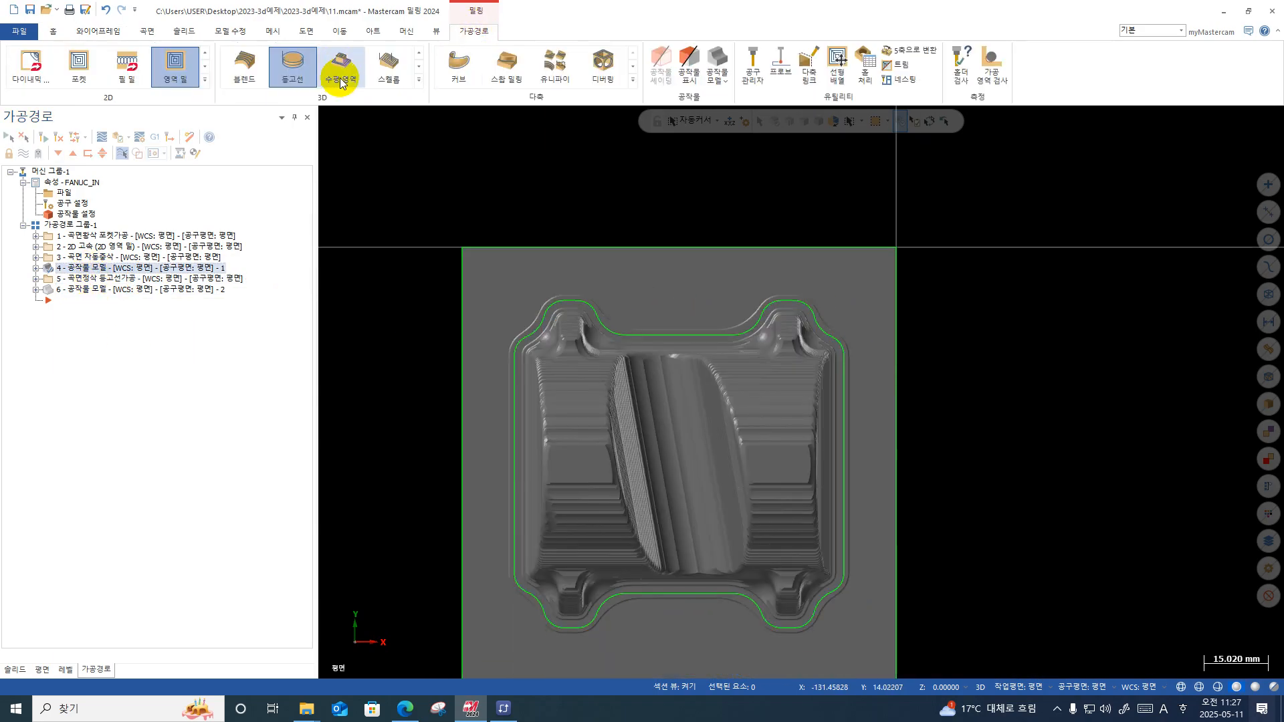
{"action": "left_click", "coordinate": [100, 290]}
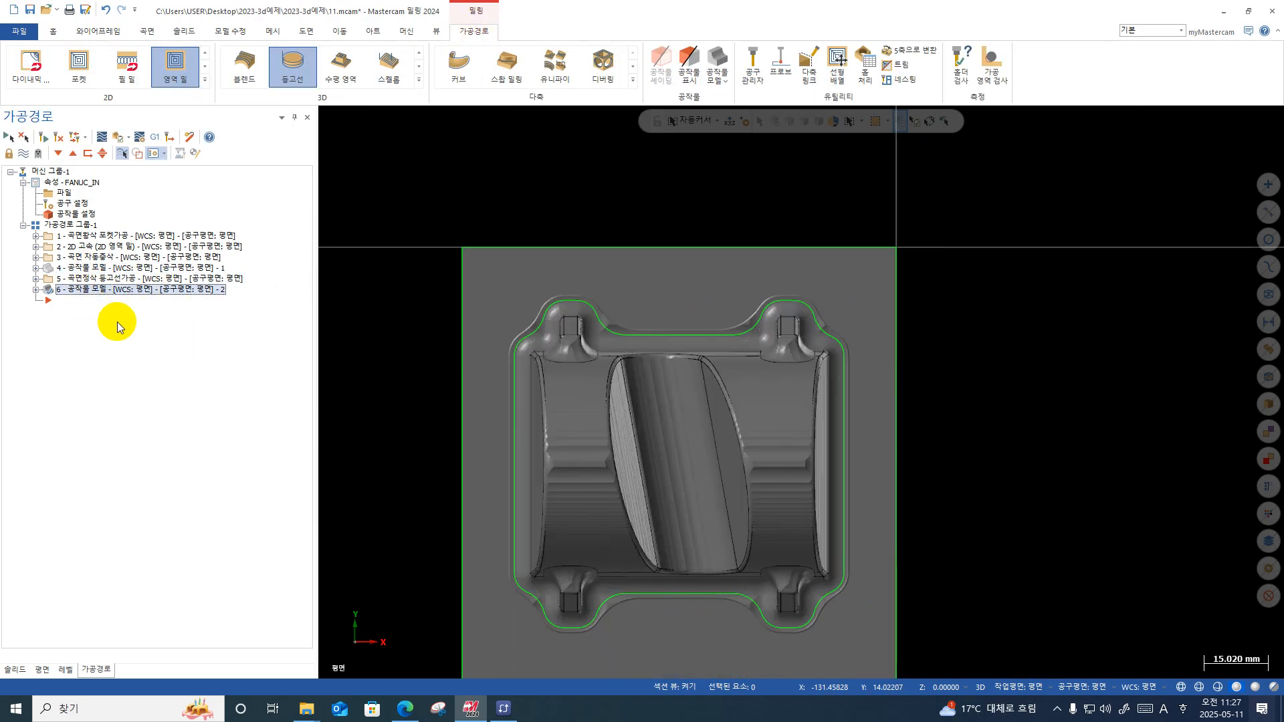
{"action": "right_click", "coordinate": [118, 322]}
{"action": "mouse_move", "coordinate": [159, 333]}
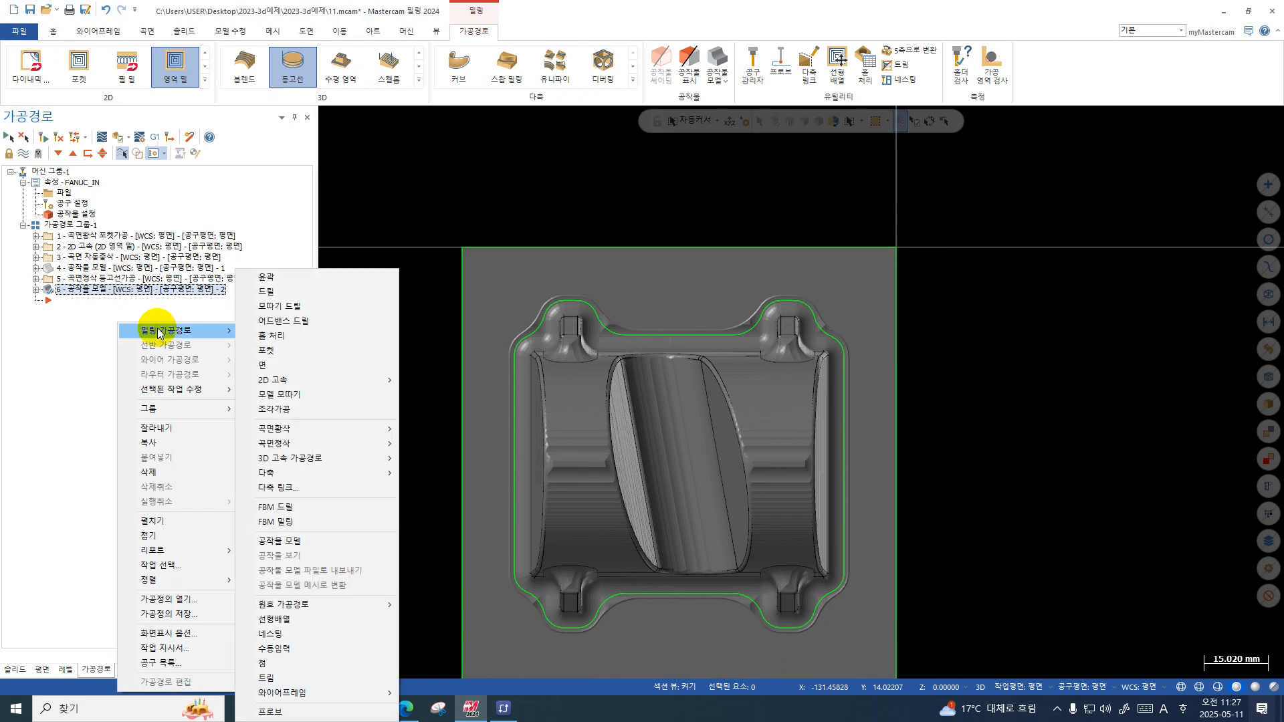
{"action": "mouse_move", "coordinate": [333, 443]}
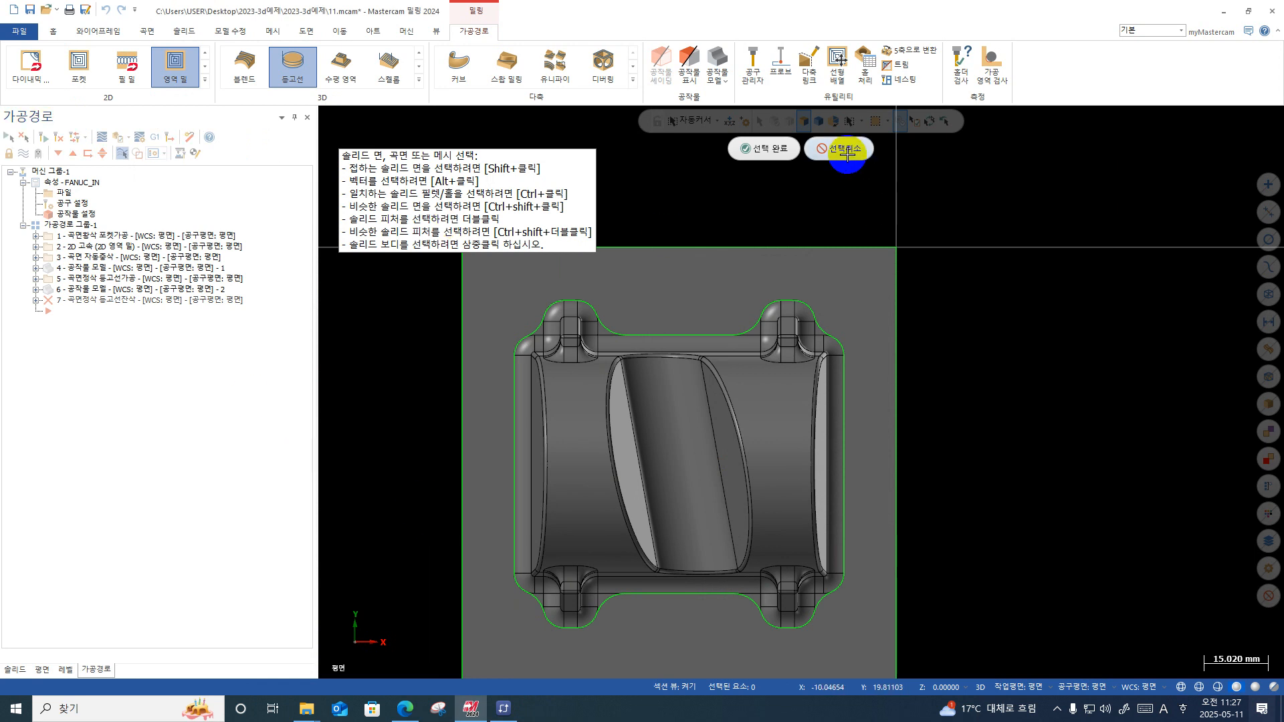
{"action": "left_click", "coordinate": [847, 153]}
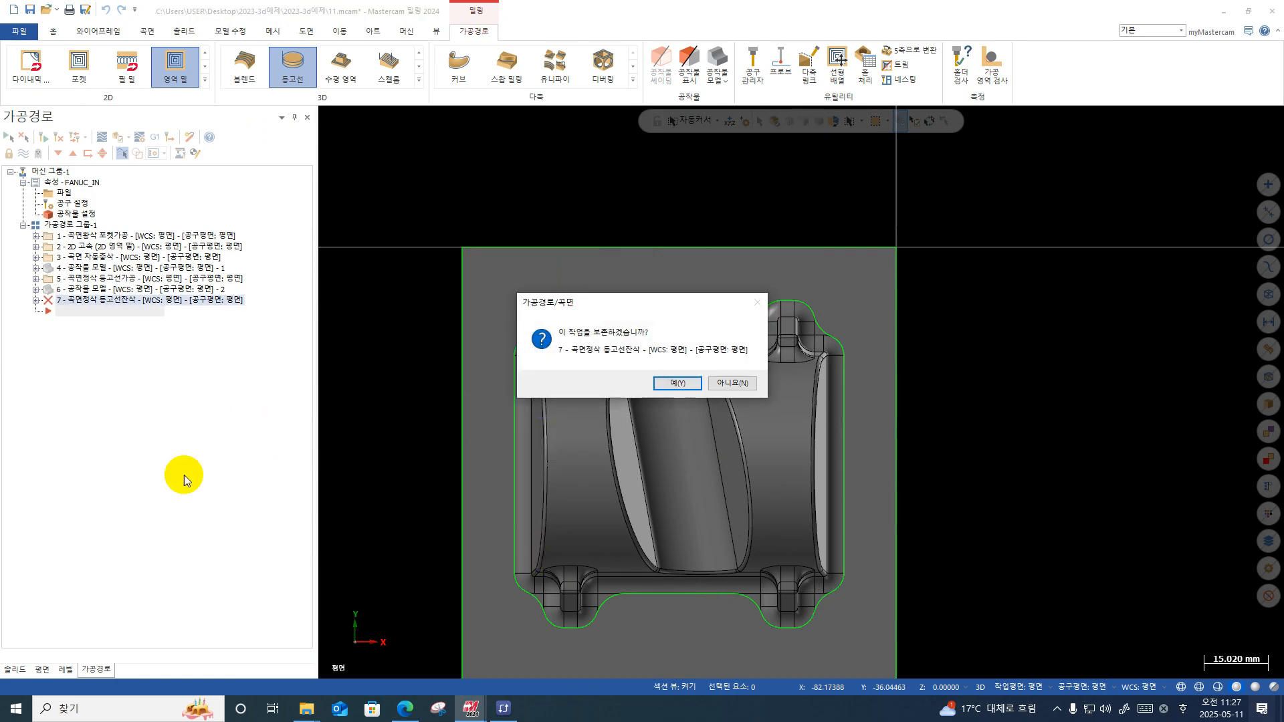
{"action": "left_click", "coordinate": [719, 384]}
Step: Create a surface finish contour leftover (등고선잔삭) toolpath after operation 6 with all surfaces of the part as drive surfaces
{"action": "right_click", "coordinate": [131, 329]}
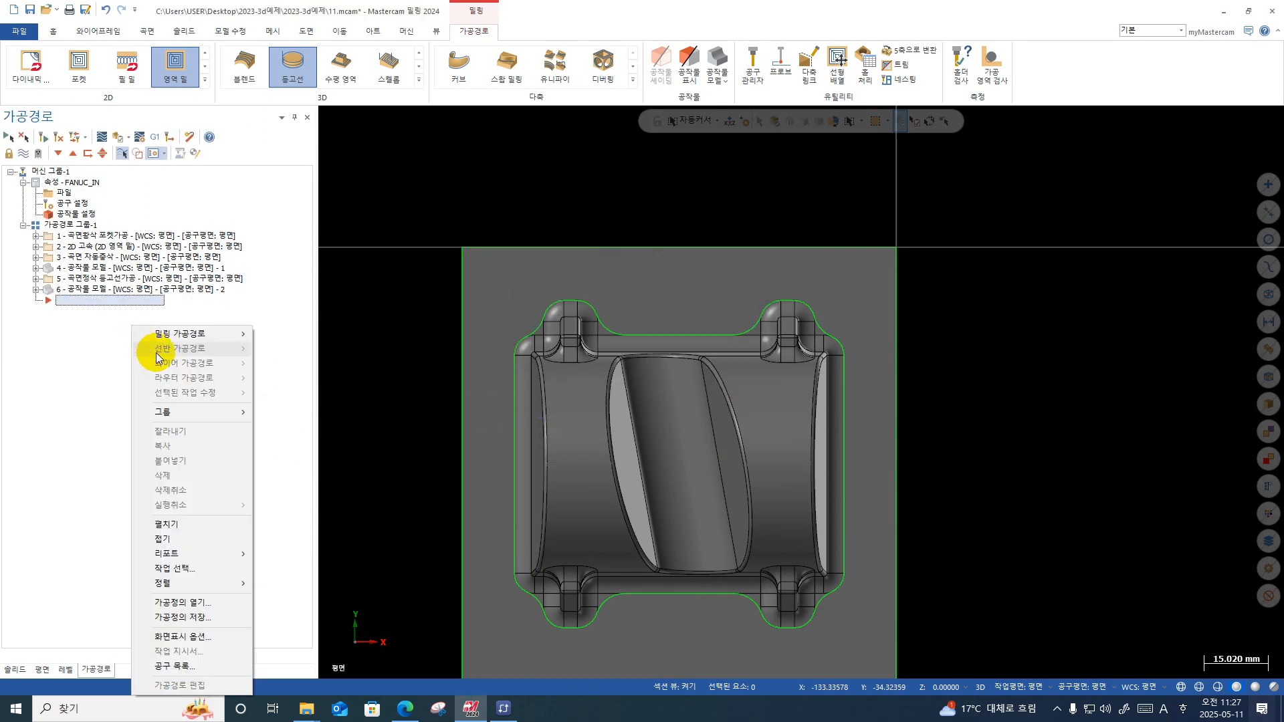
{"action": "mouse_move", "coordinate": [143, 333]}
{"action": "mouse_move", "coordinate": [347, 442]}
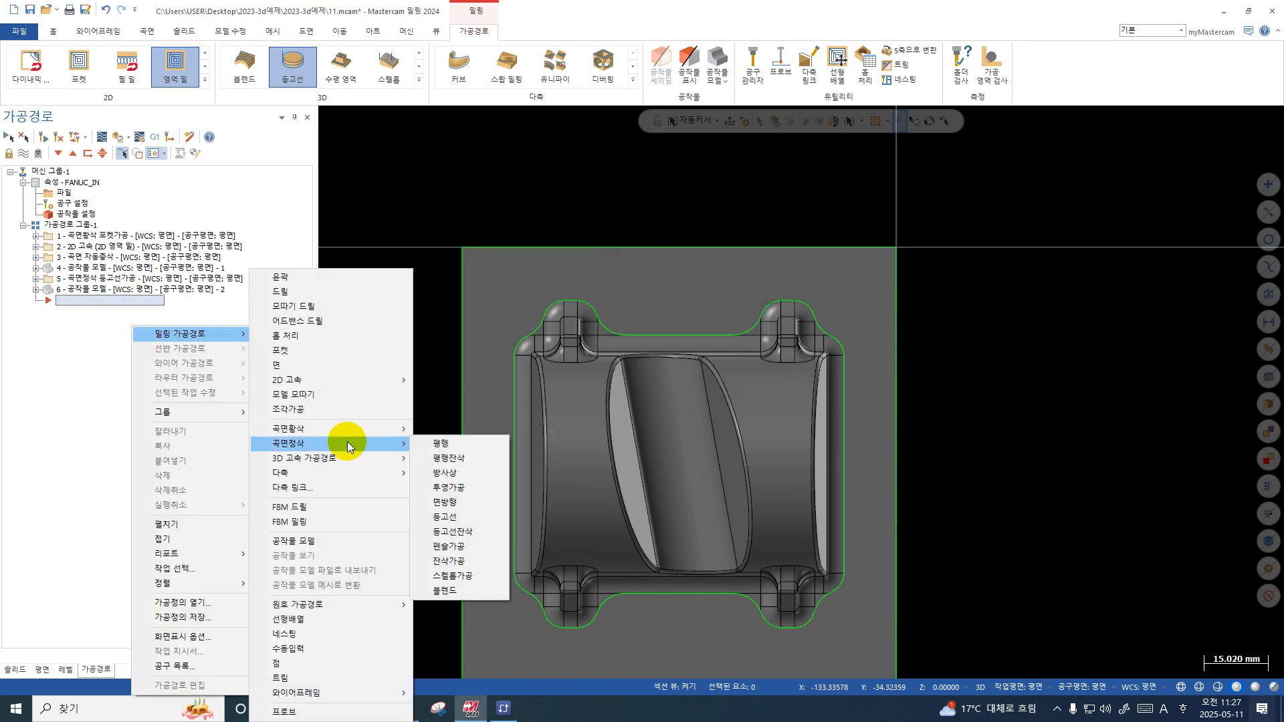
{"action": "left_click", "coordinate": [461, 533]}
{"action": "scroll", "coordinate": [854, 444], "scroll_direction": "down", "scroll_amount": 2}
{"action": "left_click_drag", "start_coordinate": [970, 249], "coordinate": [526, 654]}
{"action": "key", "text": "Return"}
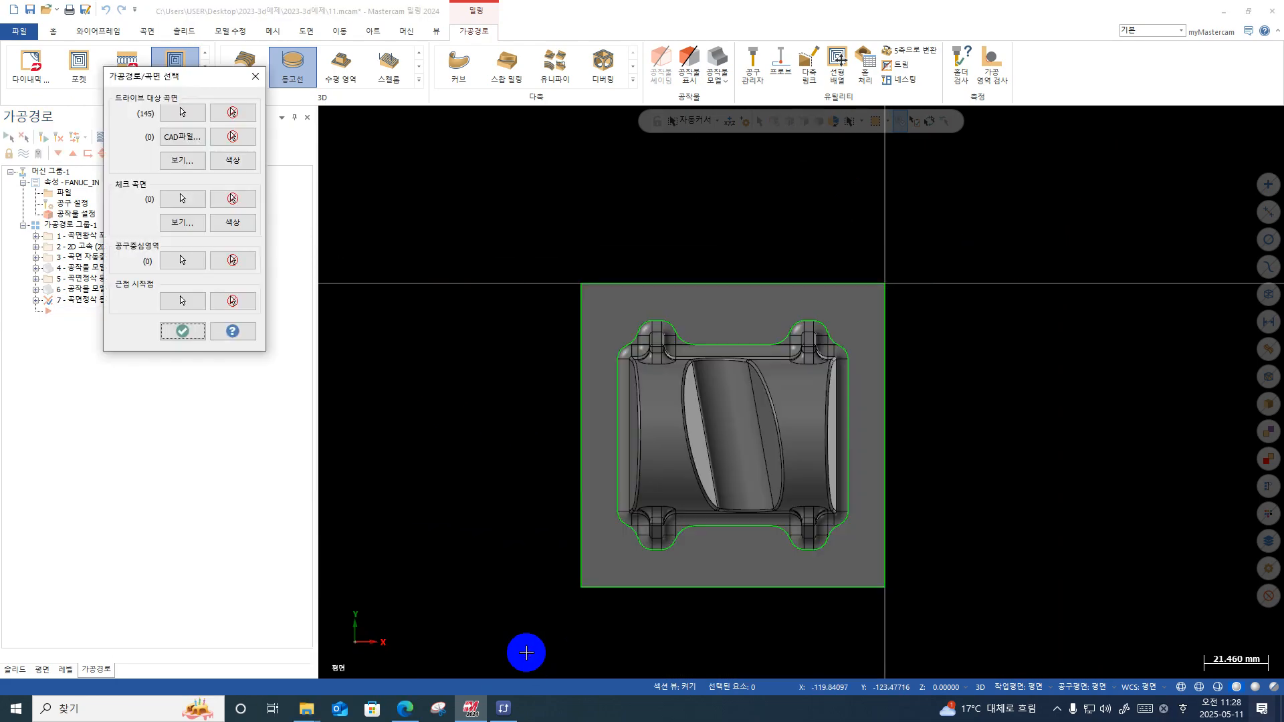
Step: Chain the inner profile as the tool containment boundary, confirm the surface selection and close the toolpath parameters without changes
{"action": "left_click", "coordinate": [182, 259]}
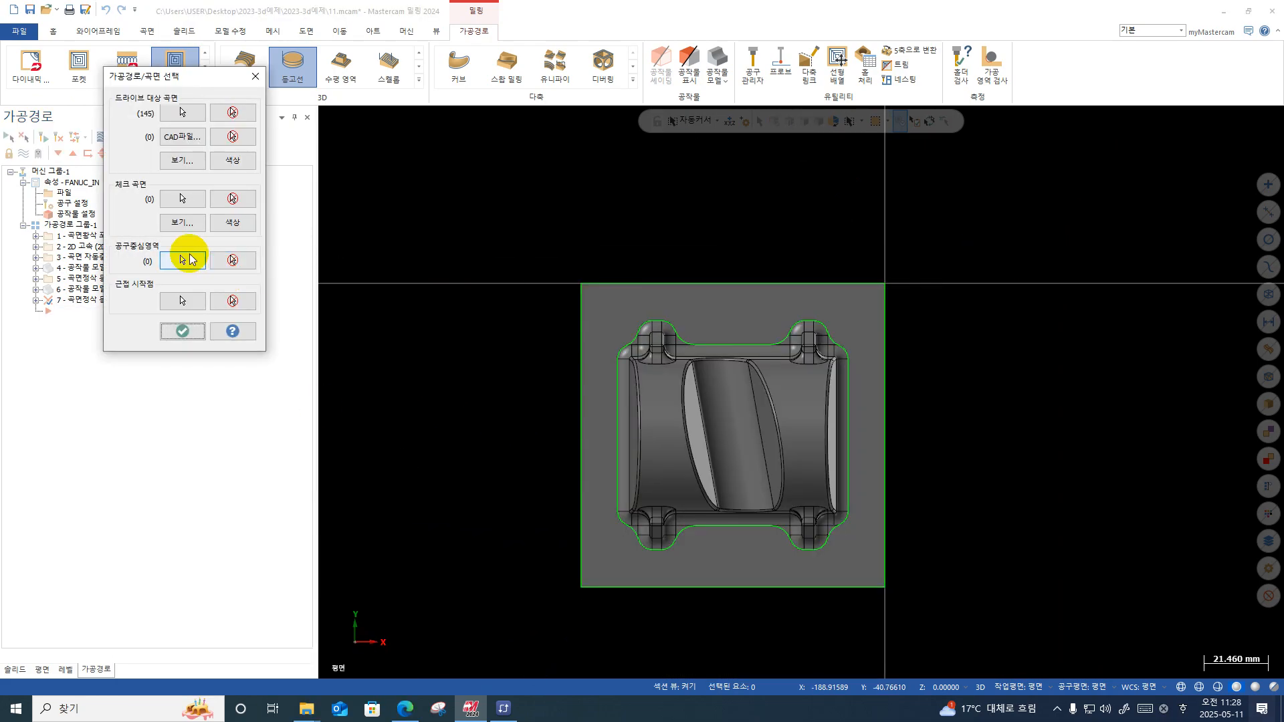
{"action": "left_click", "coordinate": [711, 345]}
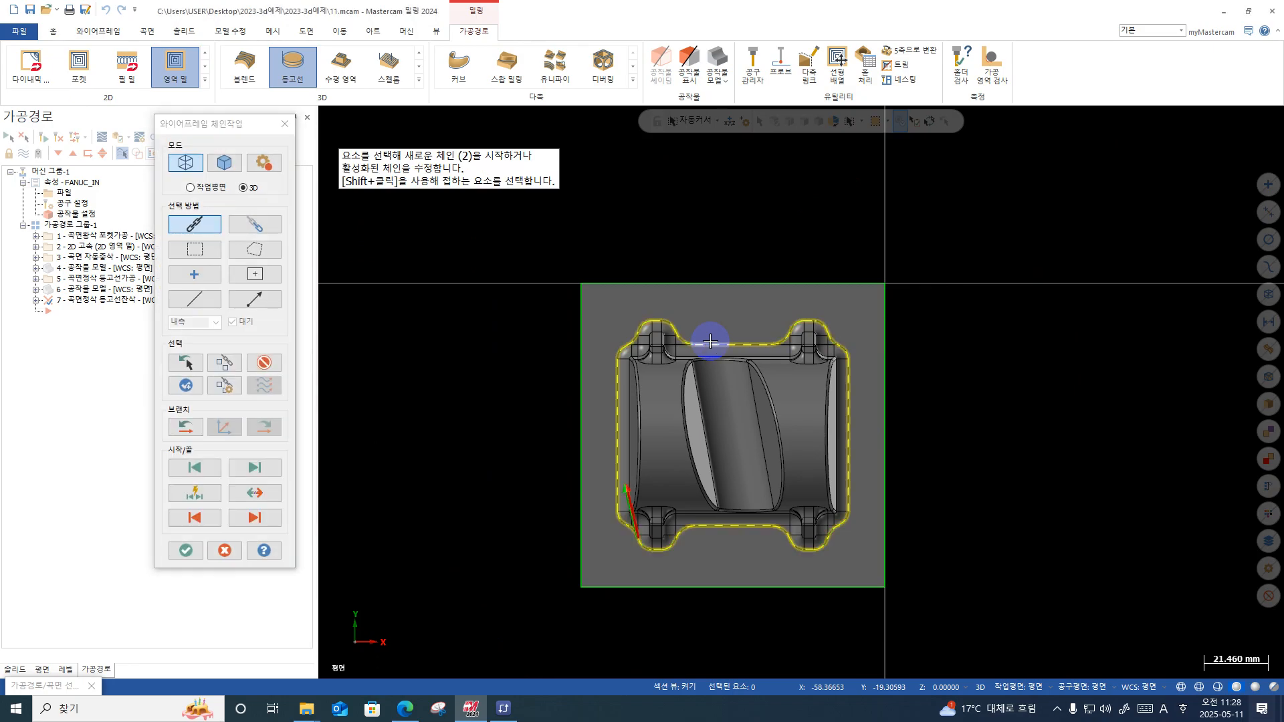
{"action": "scroll", "coordinate": [573, 602], "scroll_direction": "up", "scroll_amount": 5}
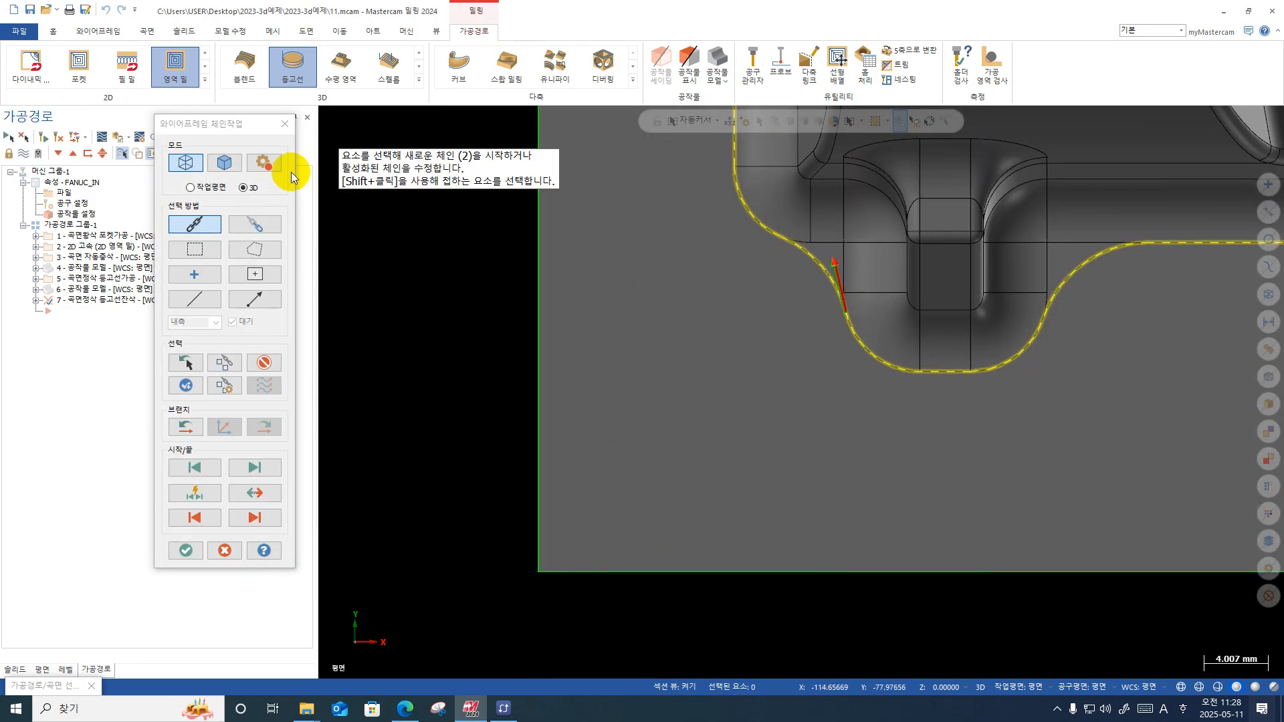
{"action": "key", "text": "Return"}
{"action": "key", "text": "Return"}
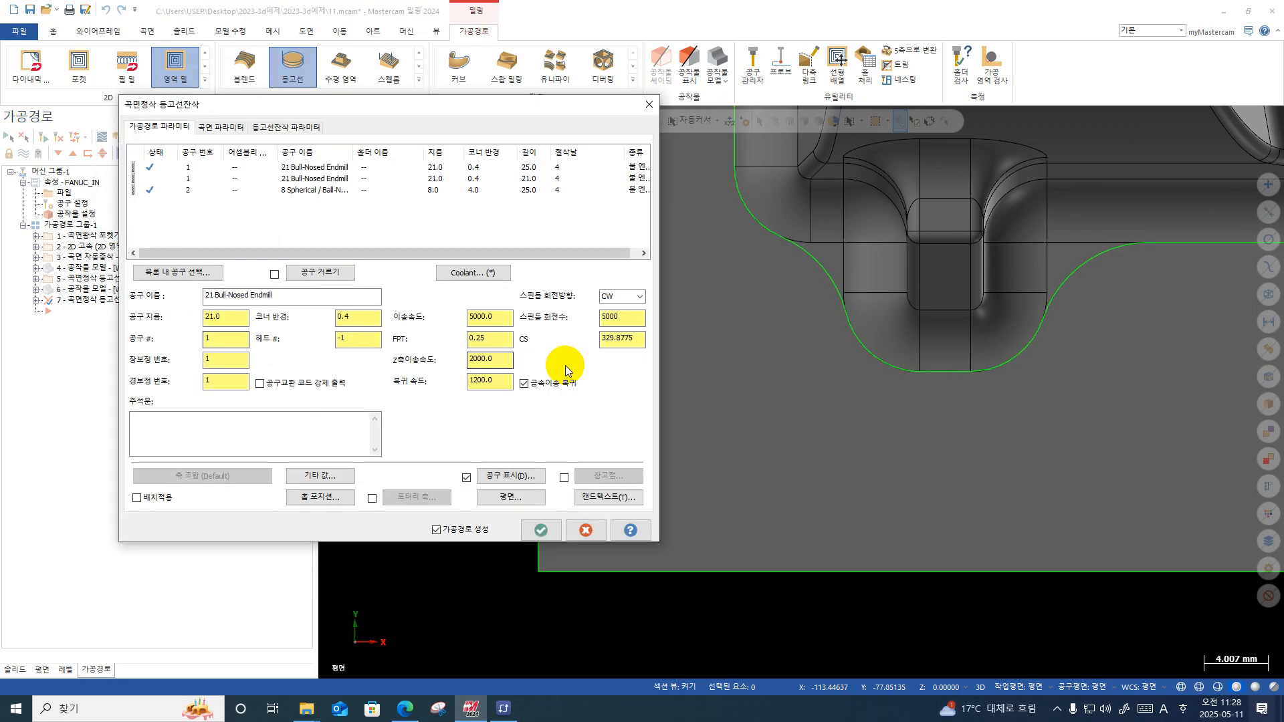
{"action": "left_click", "coordinate": [648, 104]}
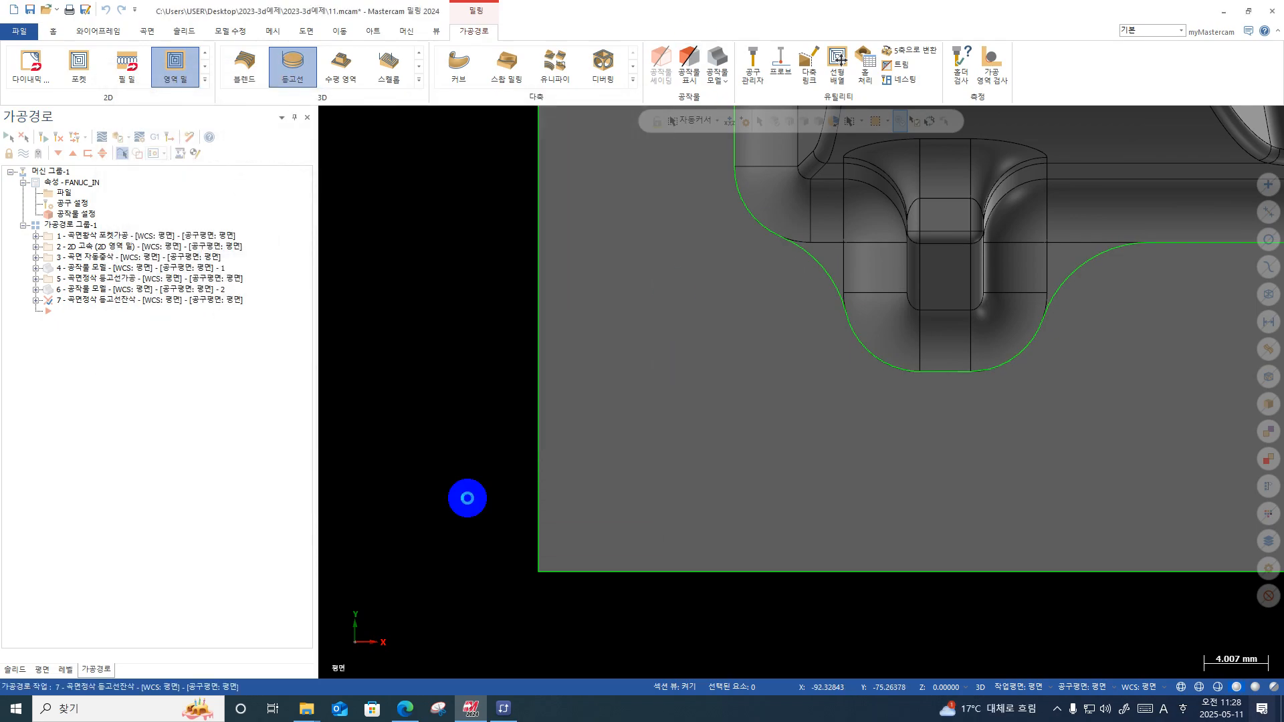
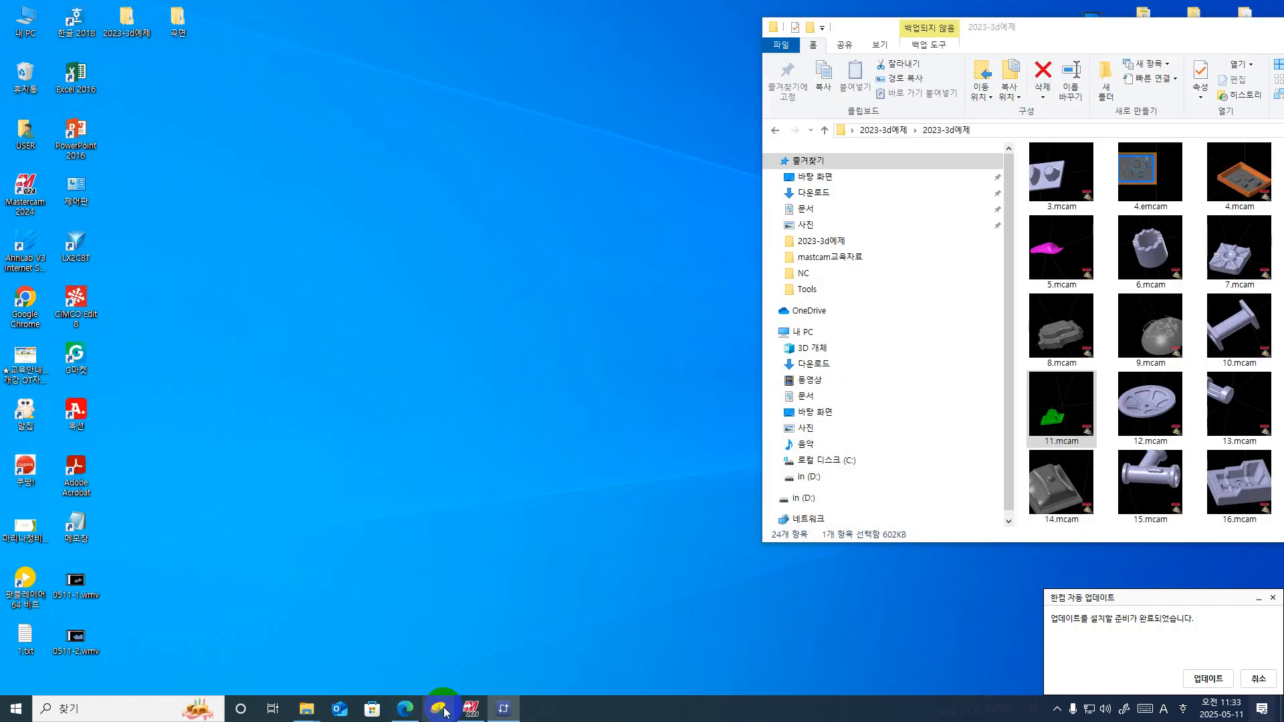
Step: Switch back to Mastercam and examine the calculated leftover toolpath over the whole part from a tilted view
{"action": "left_click", "coordinate": [471, 708]}
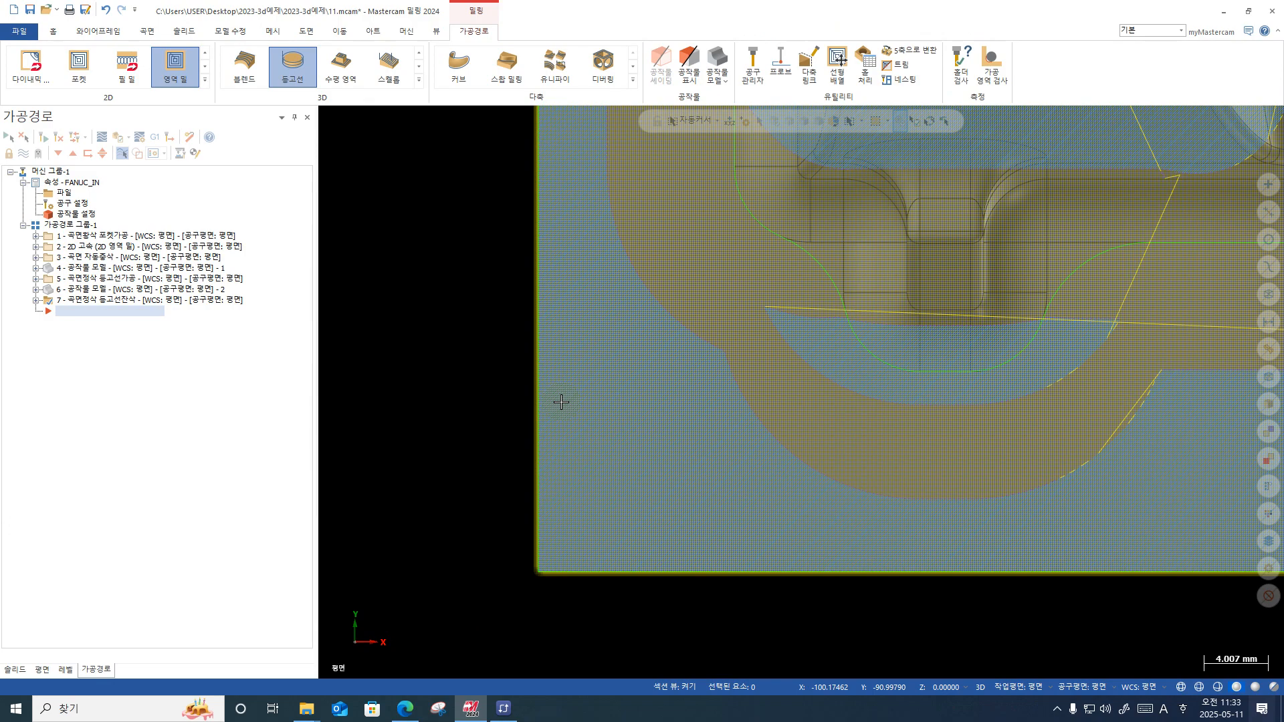
{"action": "scroll", "coordinate": [561, 401], "scroll_direction": "down", "scroll_amount": 5}
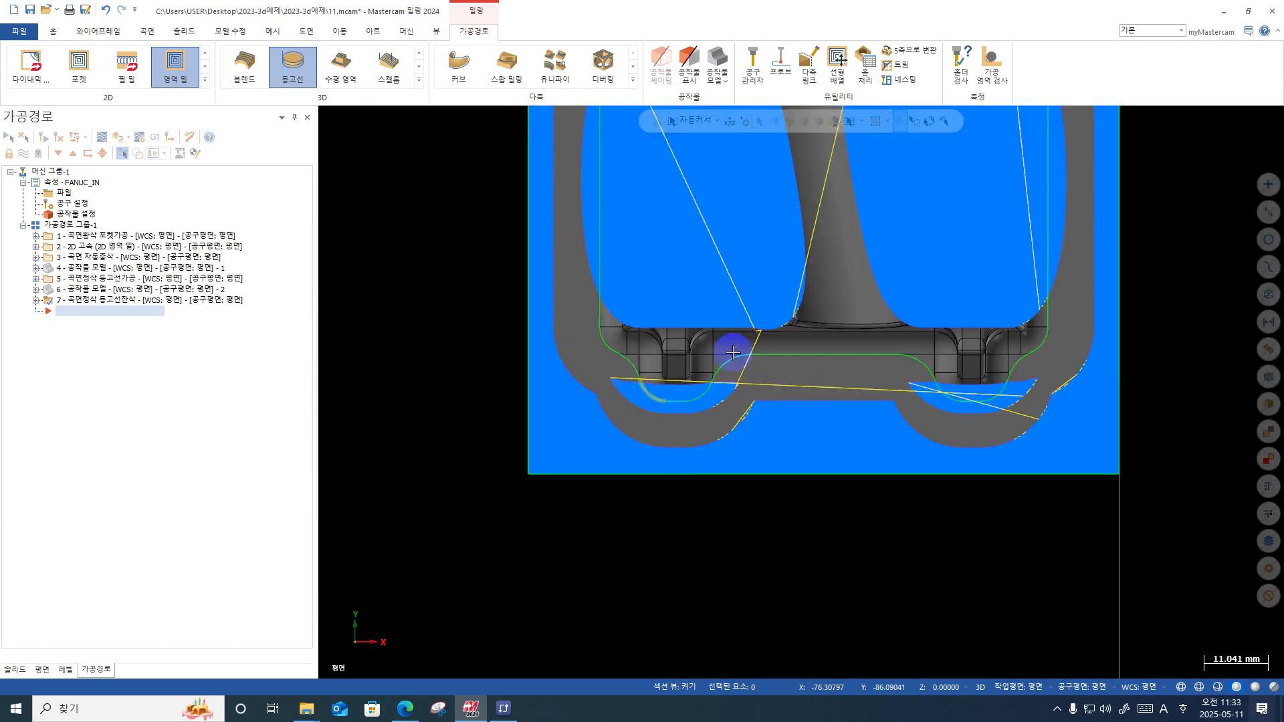
{"action": "middle_click_drag", "start_coordinate": [733, 352], "coordinate": [812, 251]}
{"action": "scroll", "coordinate": [709, 367], "scroll_direction": "down", "scroll_amount": 2}
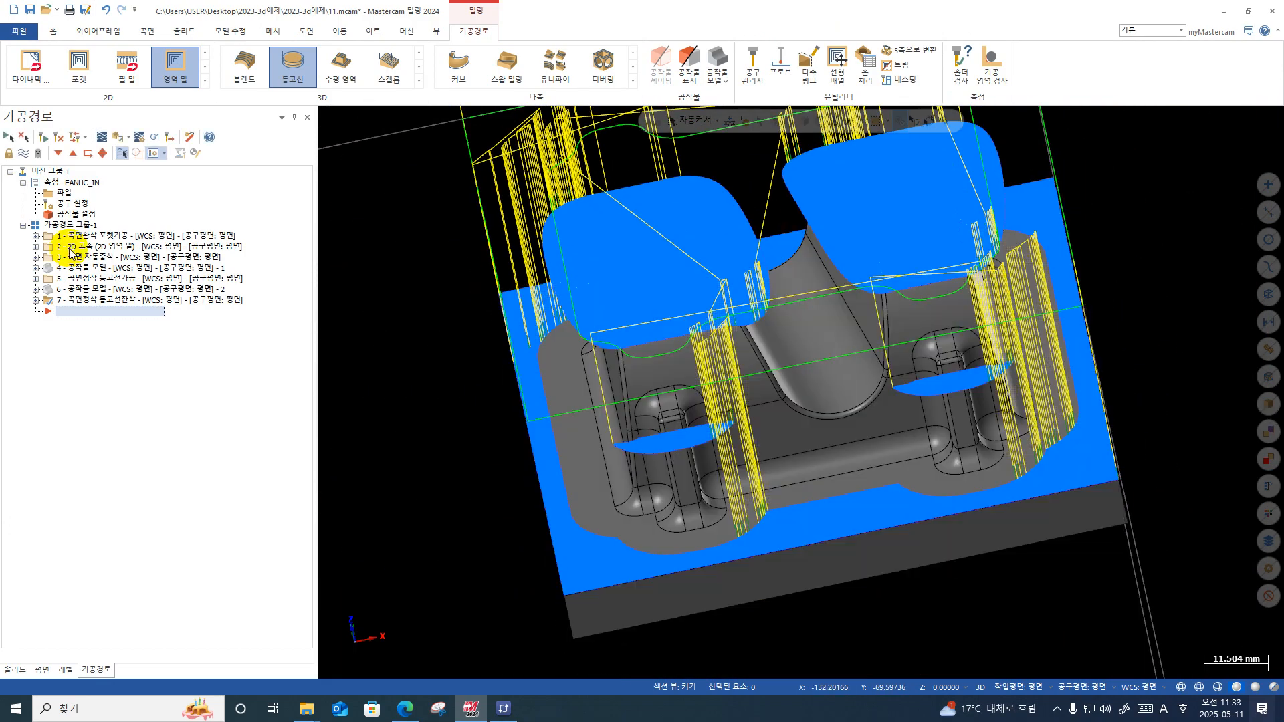
Step: Delete the contour leftover finishing operation 7
{"action": "left_click", "coordinate": [151, 288]}
{"action": "left_click", "coordinate": [153, 300]}
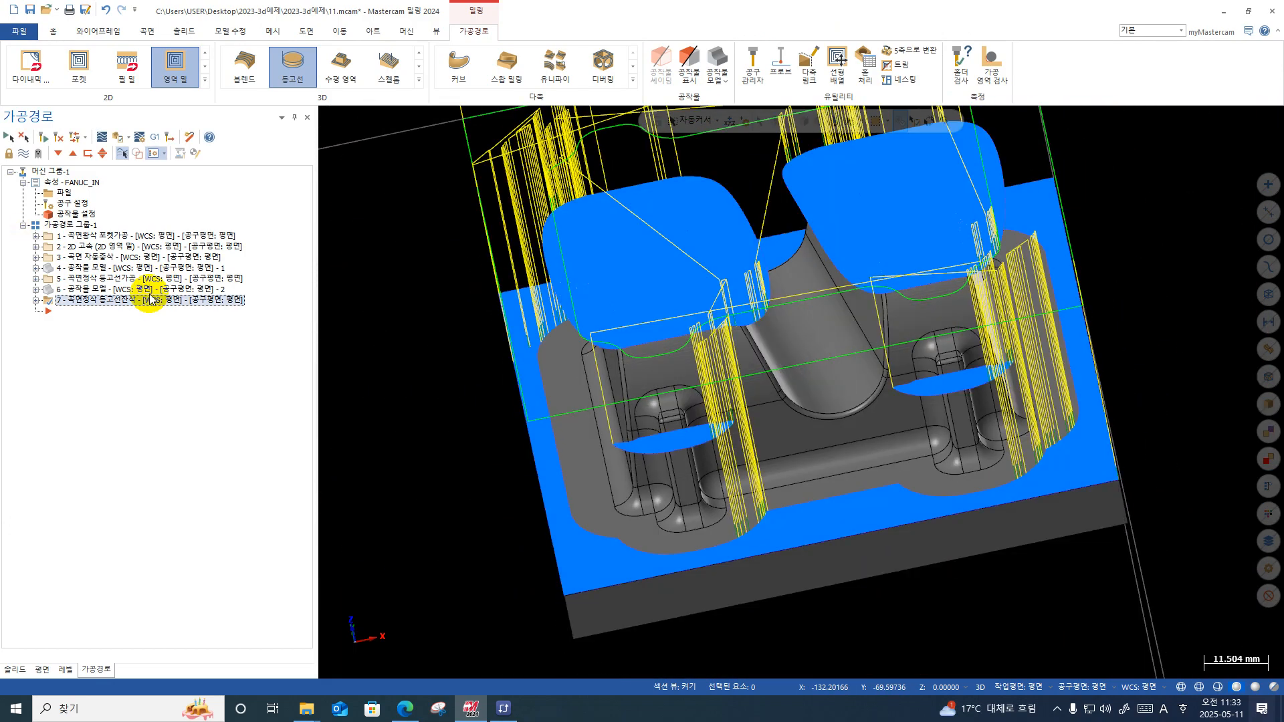
{"action": "key", "text": "Delete"}
{"action": "left_click", "coordinate": [692, 404]}
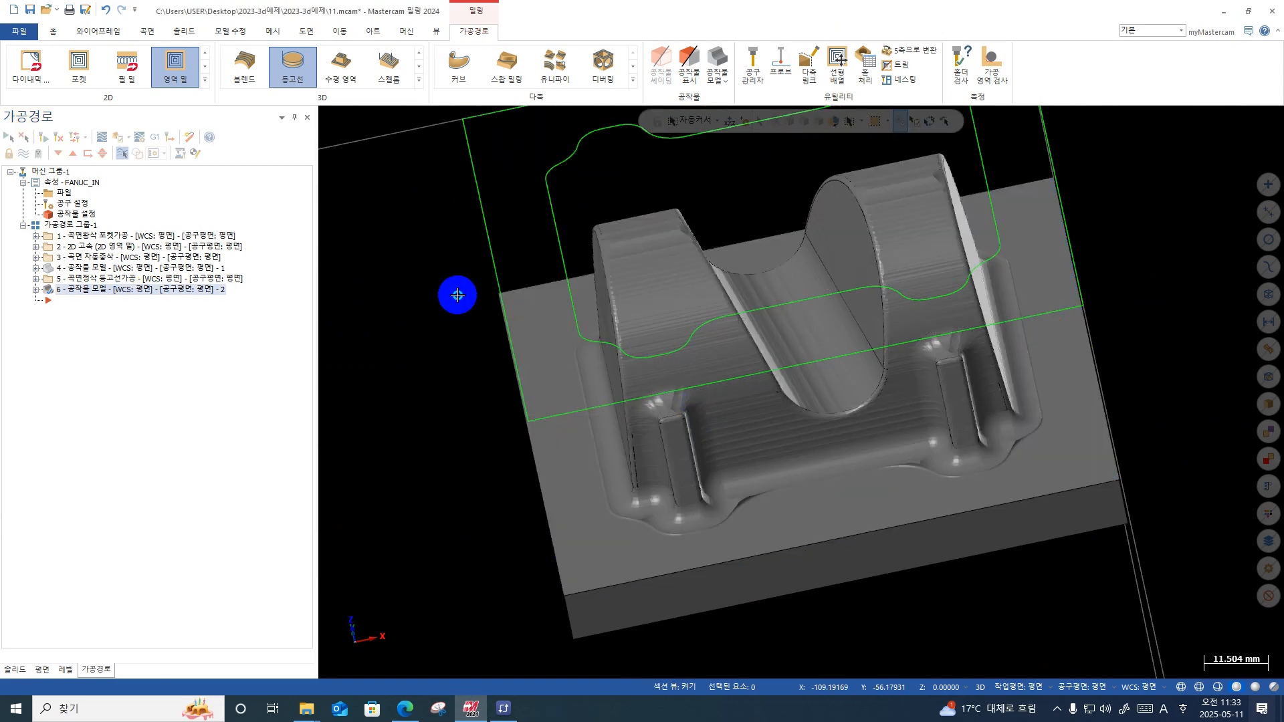
Step: Switch to the top view and hide level 1, leaving only level 4 visible
{"action": "right_click", "coordinate": [457, 295]}
{"action": "left_click", "coordinate": [488, 365]}
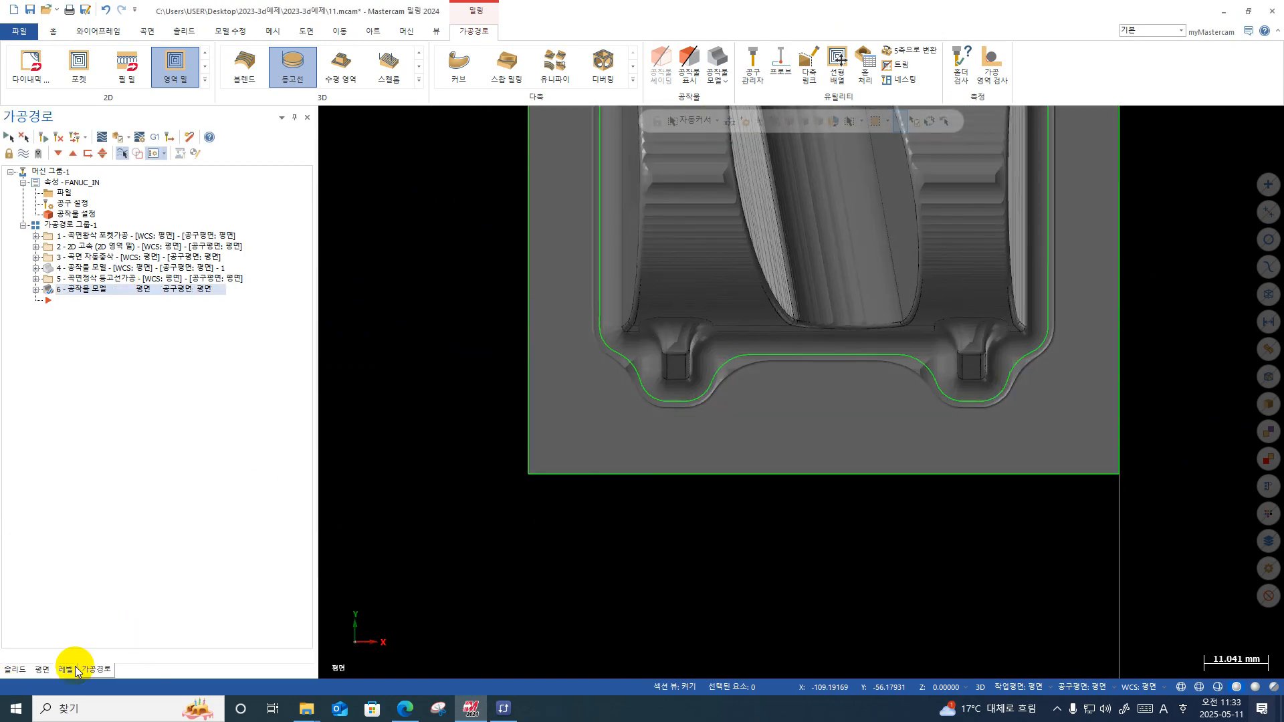
{"action": "left_click", "coordinate": [66, 669]}
{"action": "left_click", "coordinate": [55, 170]}
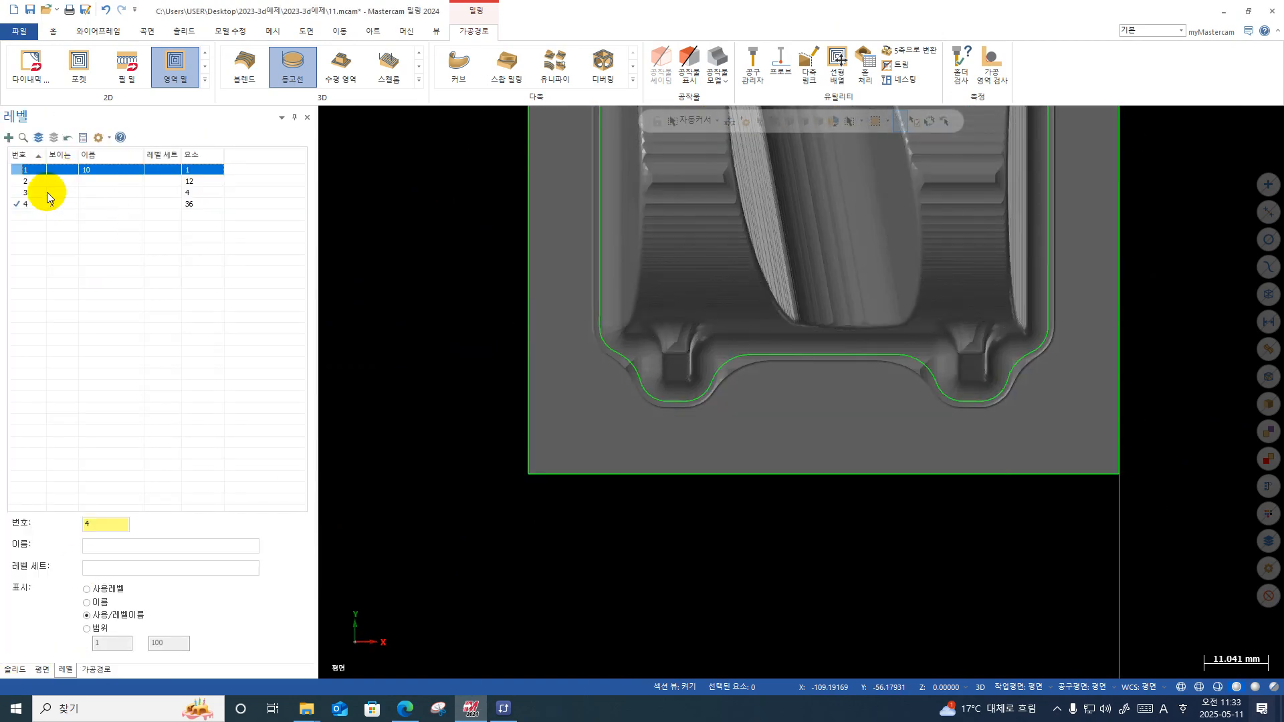
{"action": "left_click", "coordinate": [20, 170]}
{"action": "left_click", "coordinate": [27, 204]}
{"action": "left_click", "coordinate": [58, 170]}
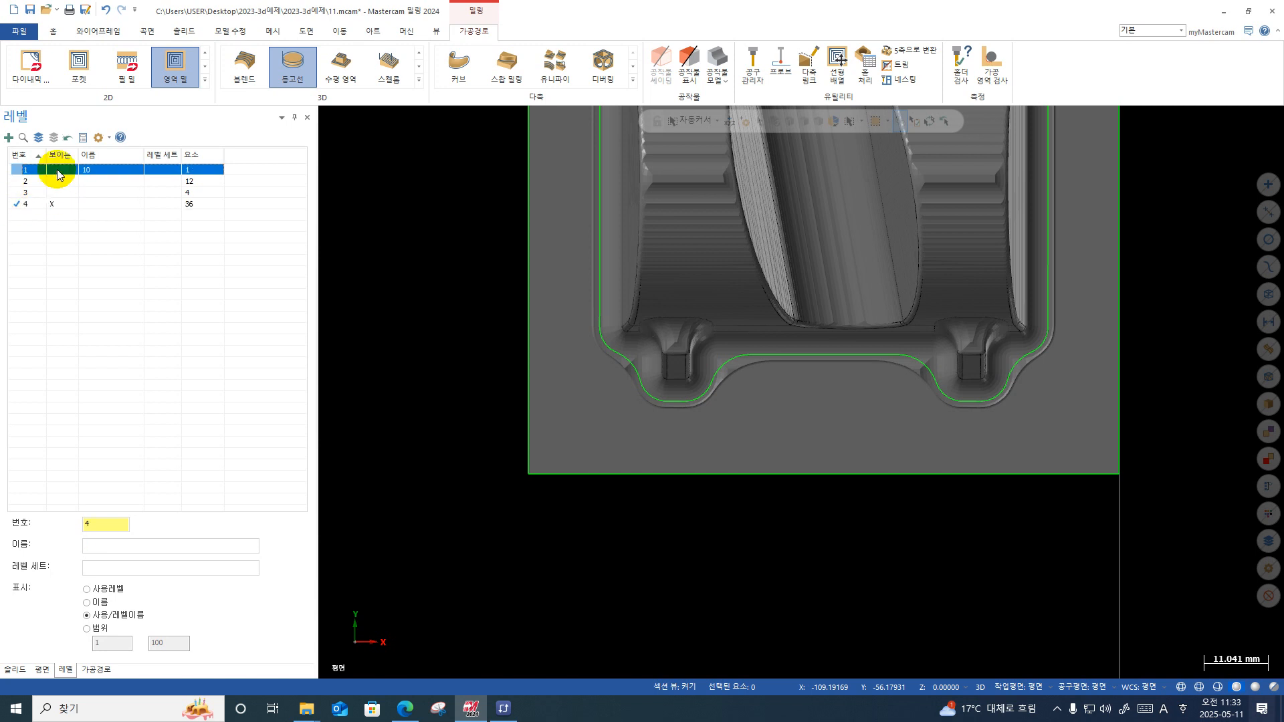
{"action": "left_click", "coordinate": [93, 668]}
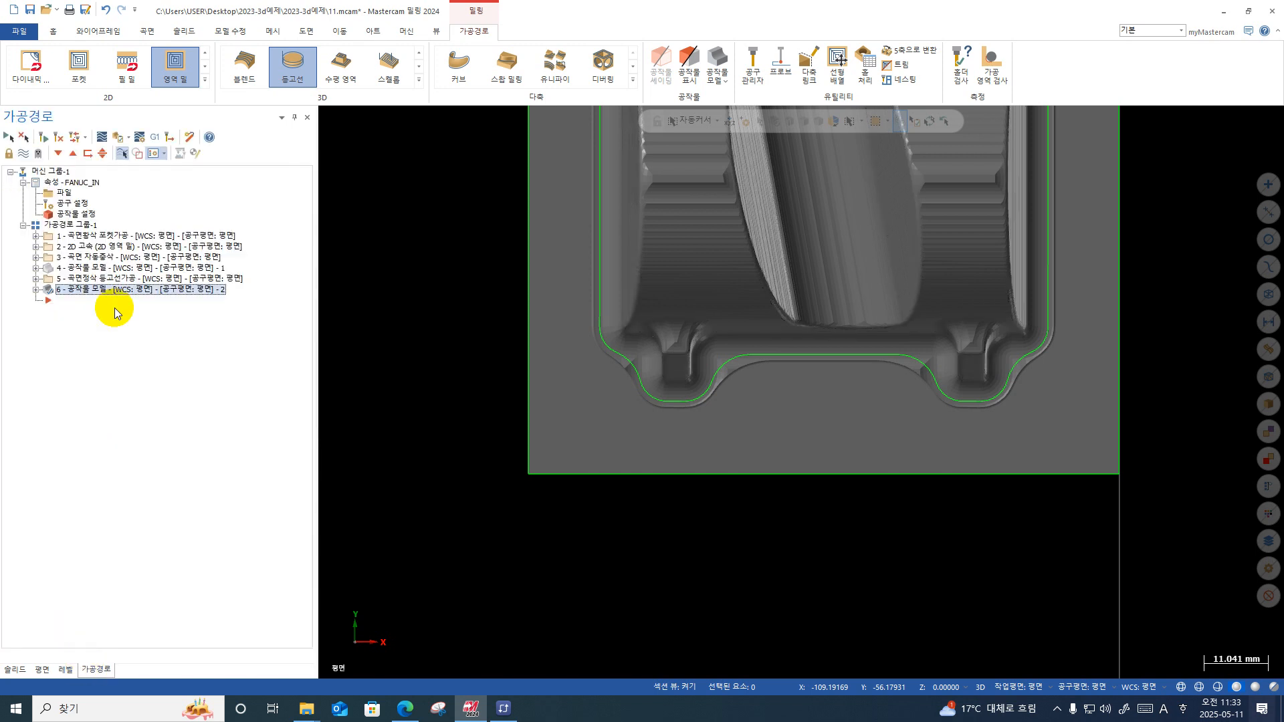
Step: Compare the toolpath of operation 5 and the stock model of operation 6 with the boundary around the lower-left lug
{"action": "left_click", "coordinate": [100, 278]}
{"action": "scroll", "coordinate": [655, 341], "scroll_direction": "up", "scroll_amount": 2}
{"action": "scroll", "coordinate": [691, 388], "scroll_direction": "up", "scroll_amount": 2}
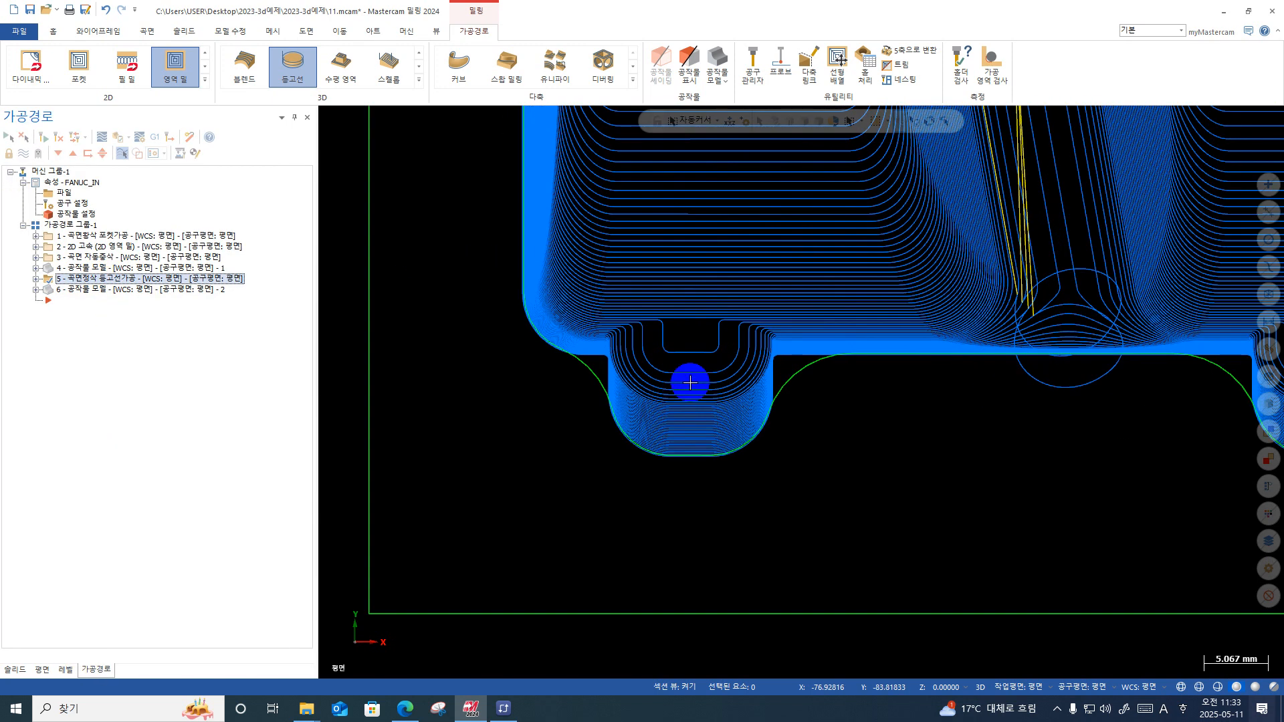
{"action": "scroll", "coordinate": [492, 338], "scroll_direction": "up", "scroll_amount": 2}
{"action": "scroll", "coordinate": [453, 396], "scroll_direction": "down", "scroll_amount": 3}
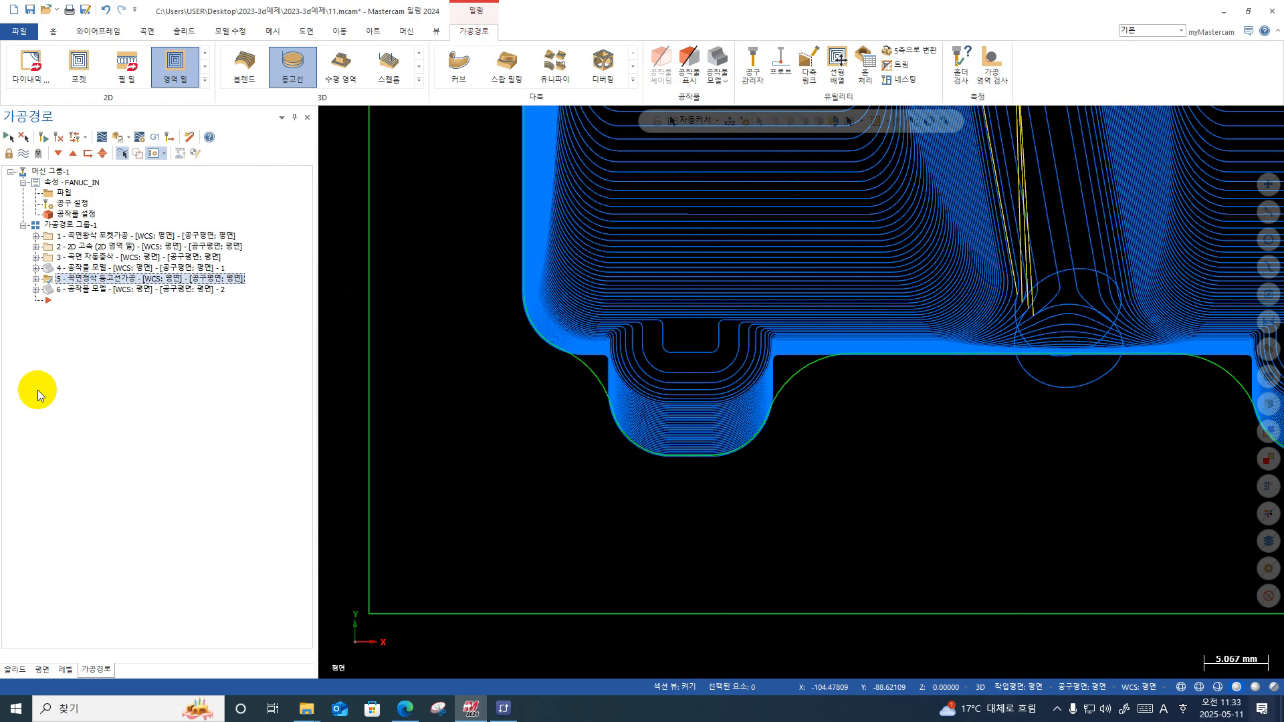
{"action": "key", "text": "alt+t"}
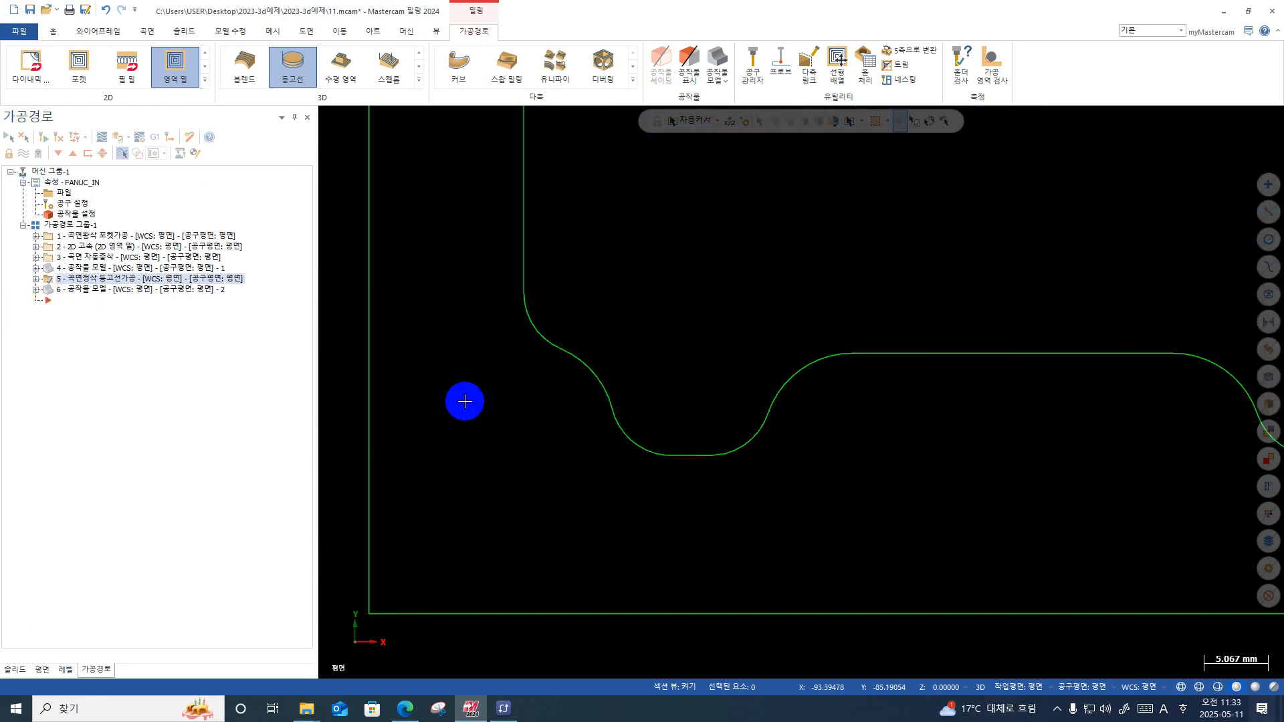
{"action": "key", "text": "F1"}
{"action": "left_click", "coordinate": [99, 291]}
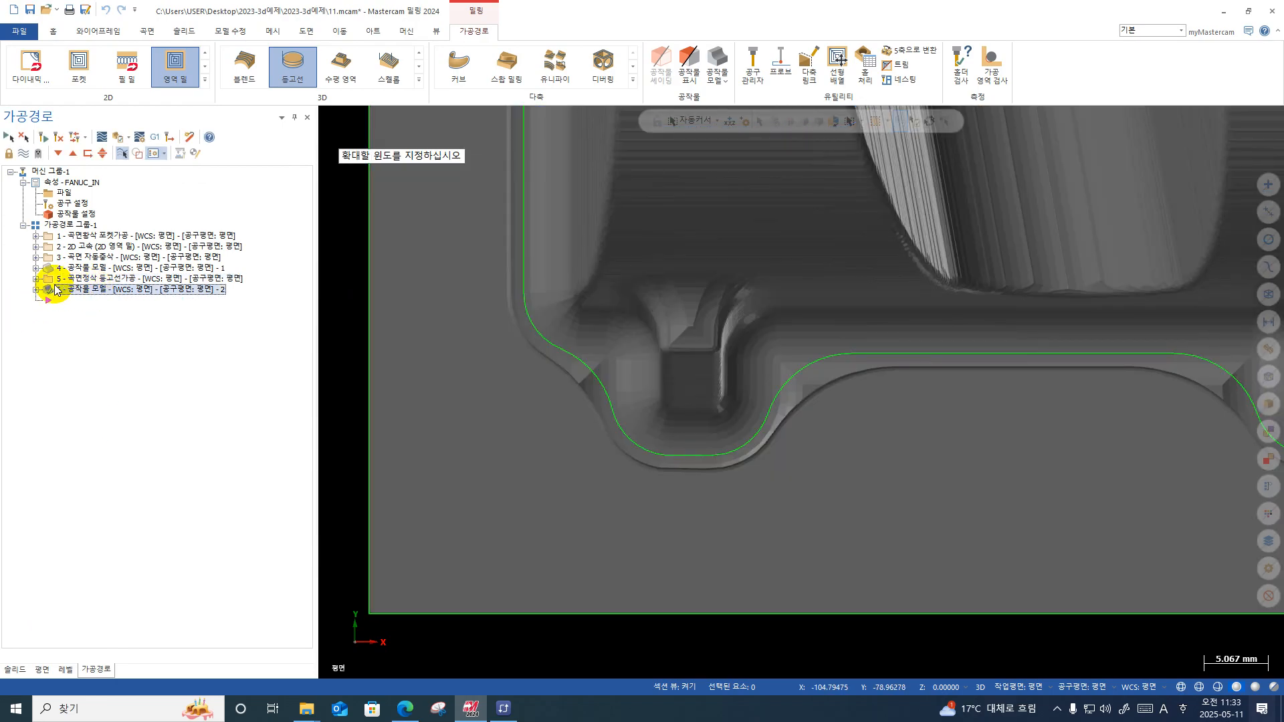
Step: Hide the stock model and examine the arc joints of the boundary curve around the lower-left lug up close
{"action": "key", "text": "alt+t"}
{"action": "key", "text": "F1"}
{"action": "left_click", "coordinate": [784, 284]}
{"action": "left_click", "coordinate": [539, 453]}
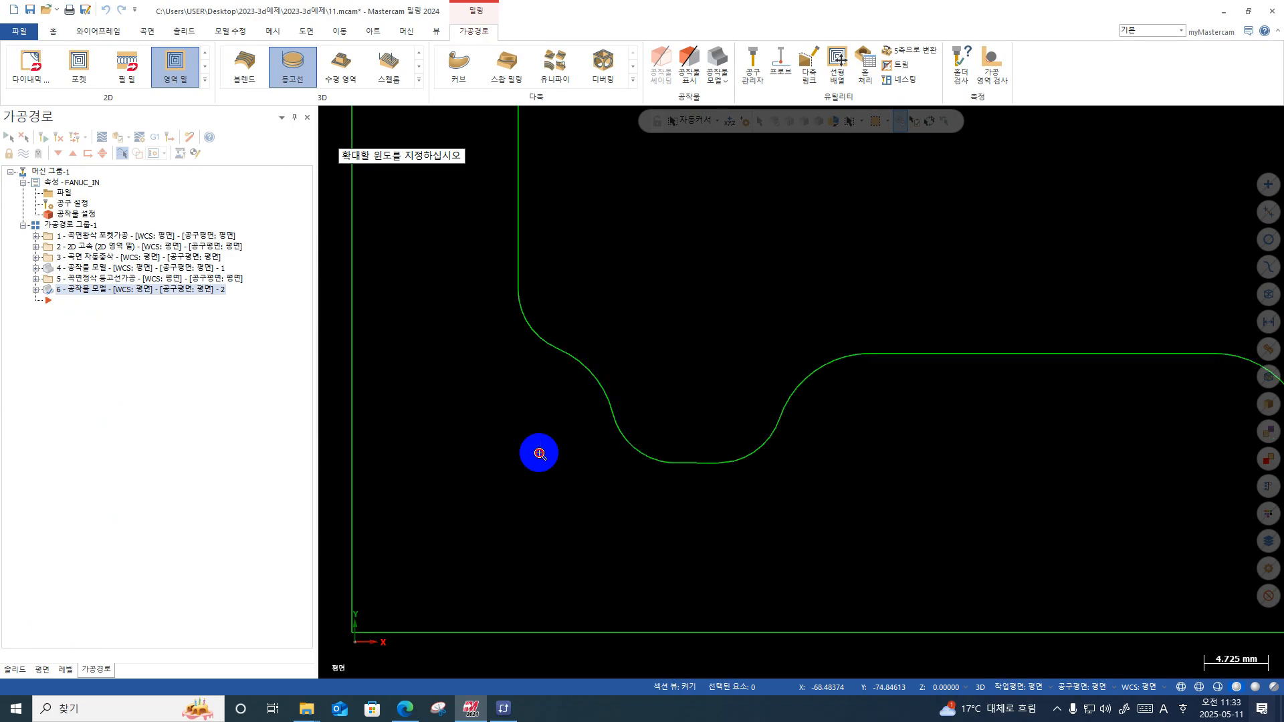
{"action": "scroll", "coordinate": [526, 438], "scroll_direction": "down", "scroll_amount": 2}
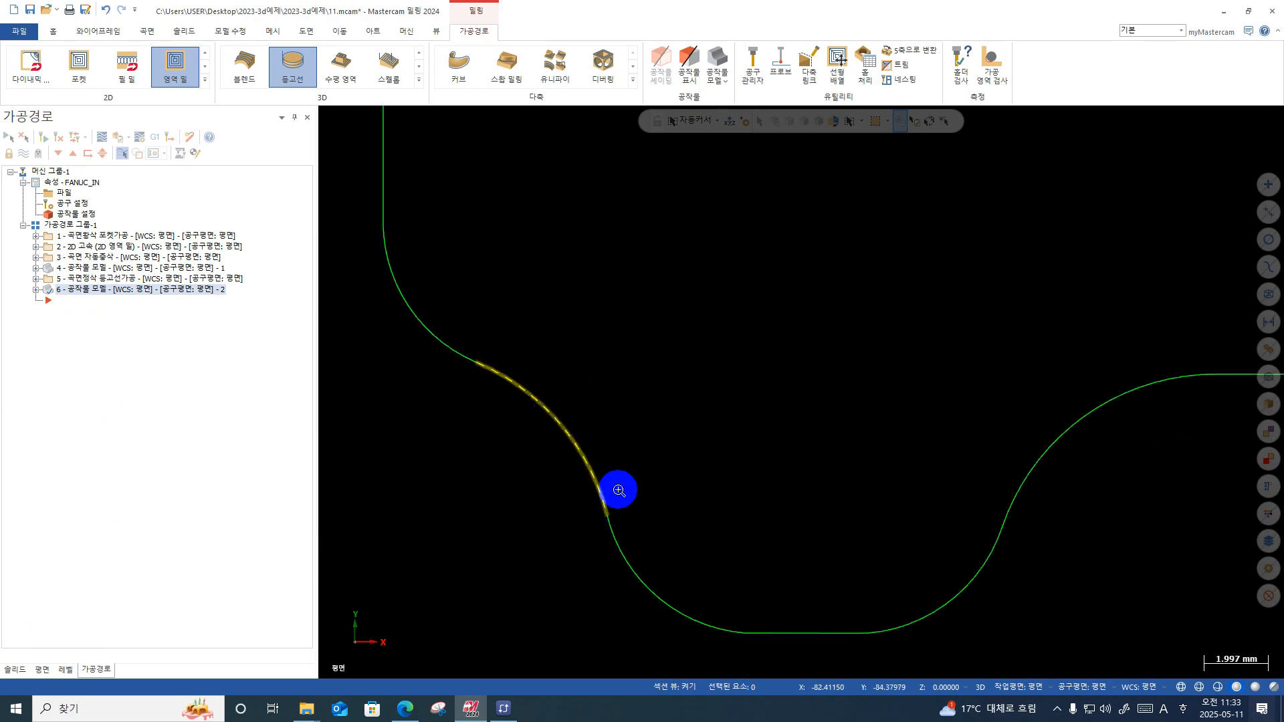
{"action": "key", "text": "F1"}
{"action": "scroll", "coordinate": [563, 595], "scroll_direction": "up", "scroll_amount": 5}
{"action": "scroll", "coordinate": [562, 589], "scroll_direction": "down", "scroll_amount": 3}
{"action": "scroll", "coordinate": [563, 402], "scroll_direction": "down", "scroll_amount": 2}
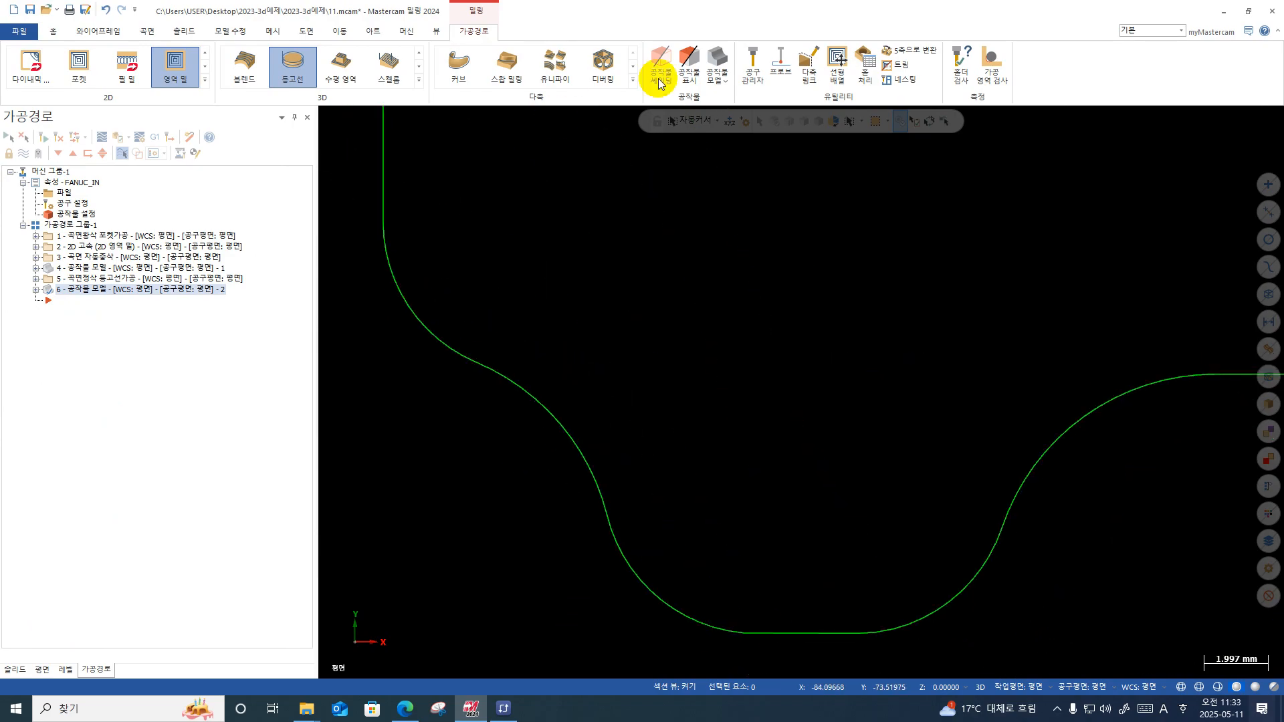
Step: Trim the adjoining boundary arcs to each other at both ends of the lower-left lug's transition arc with Trim to Entities
{"action": "left_click", "coordinate": [98, 30]}
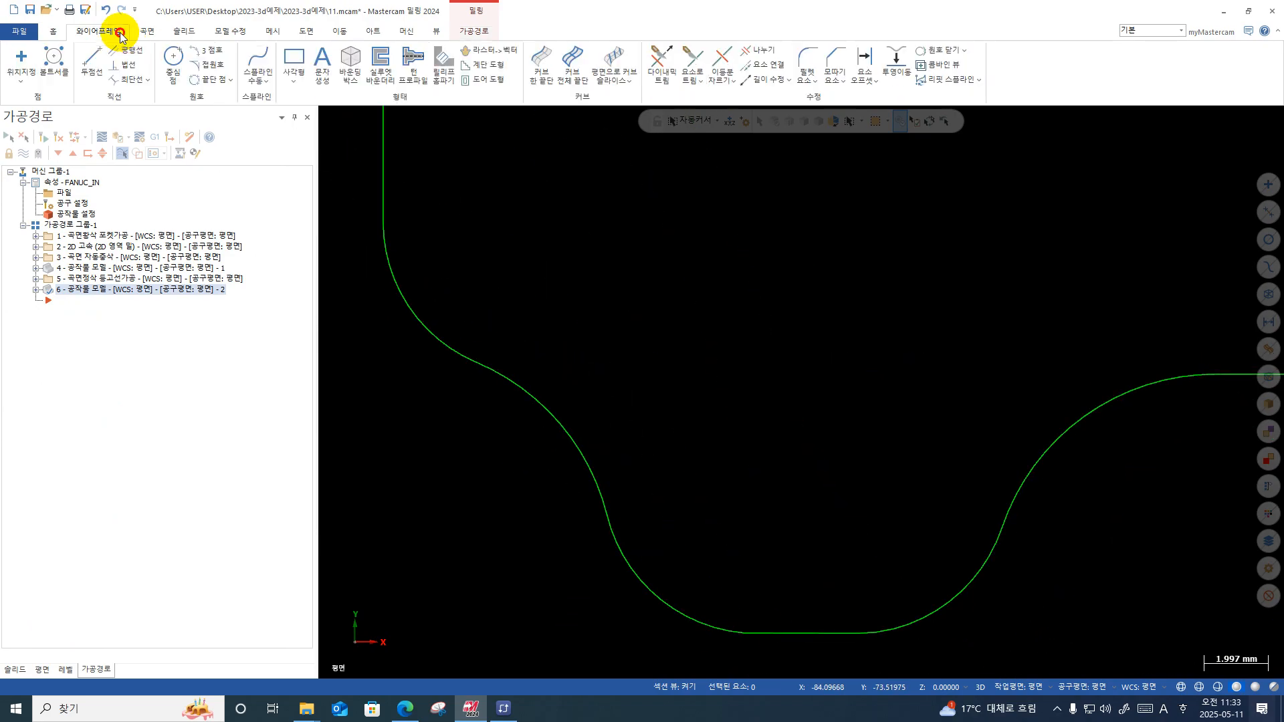
{"action": "left_click", "coordinate": [692, 66]}
{"action": "left_click", "coordinate": [600, 535]}
{"action": "left_click", "coordinate": [600, 535]}
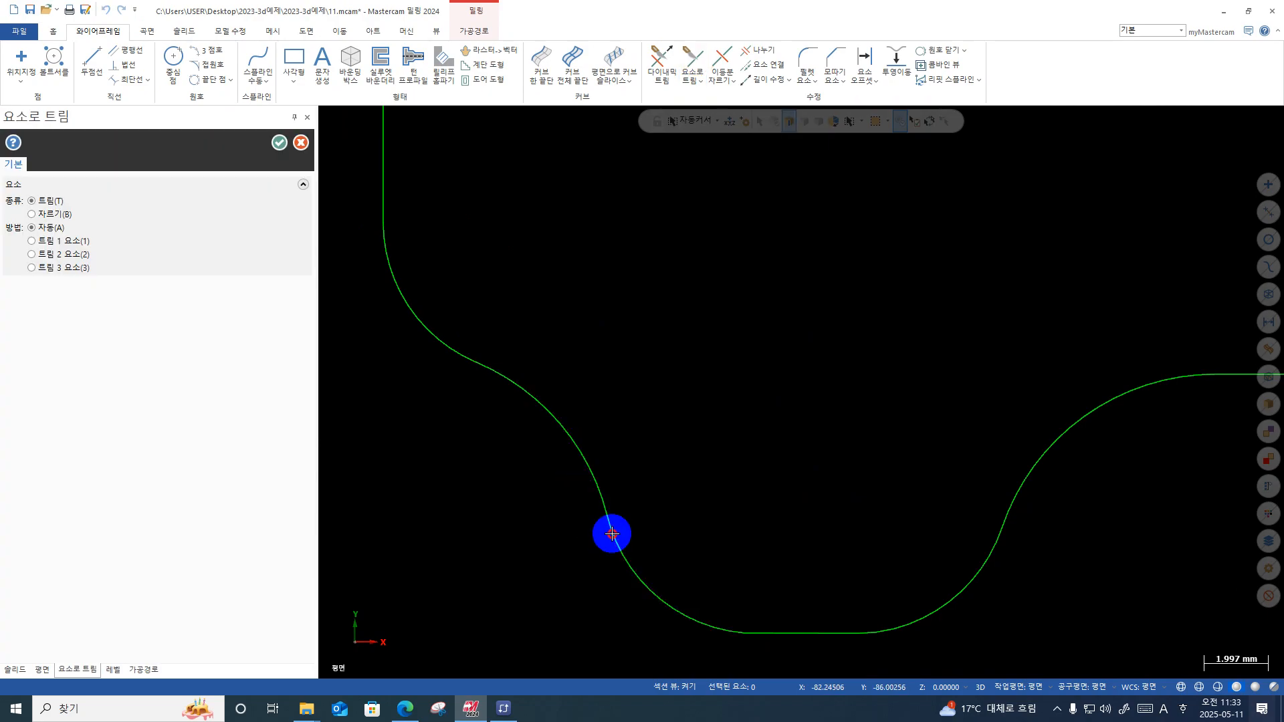
{"action": "left_click", "coordinate": [603, 528]}
{"action": "left_click", "coordinate": [599, 508]}
{"action": "left_click", "coordinate": [492, 374]}
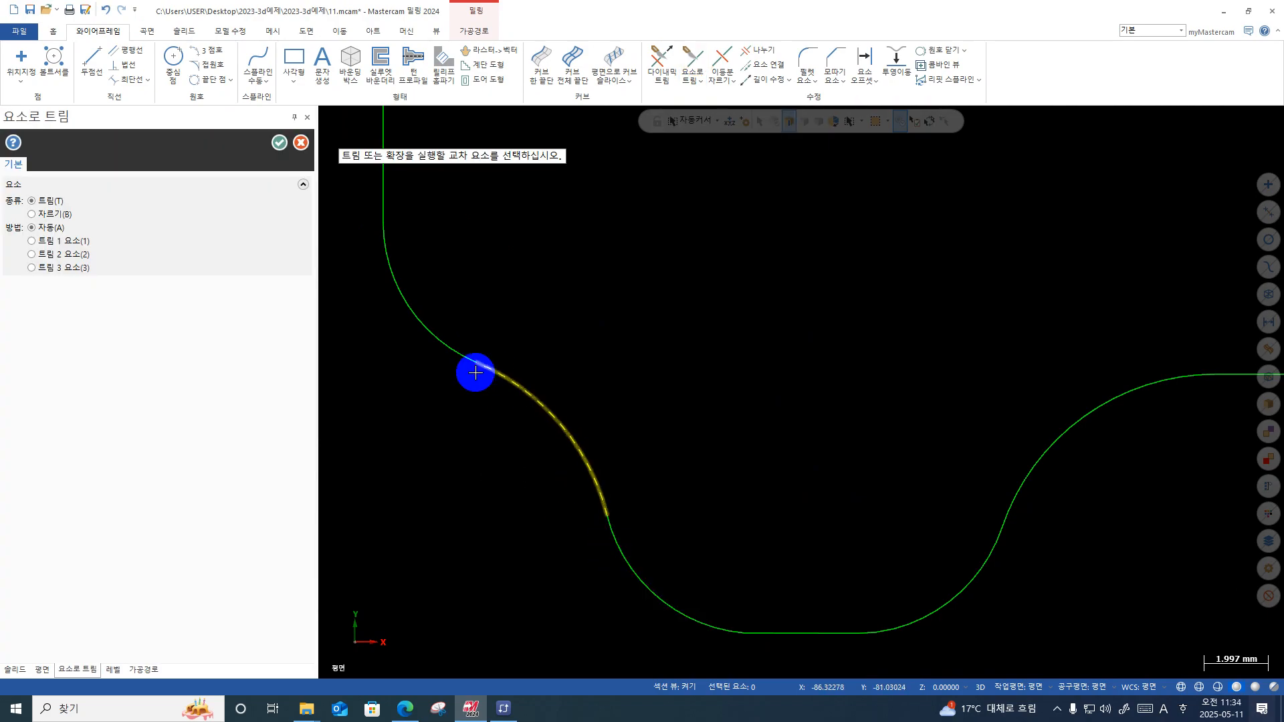
{"action": "left_click", "coordinate": [462, 362]}
{"action": "left_click", "coordinate": [461, 362]}
{"action": "left_click", "coordinate": [501, 369]}
{"action": "key", "text": "Escape"}
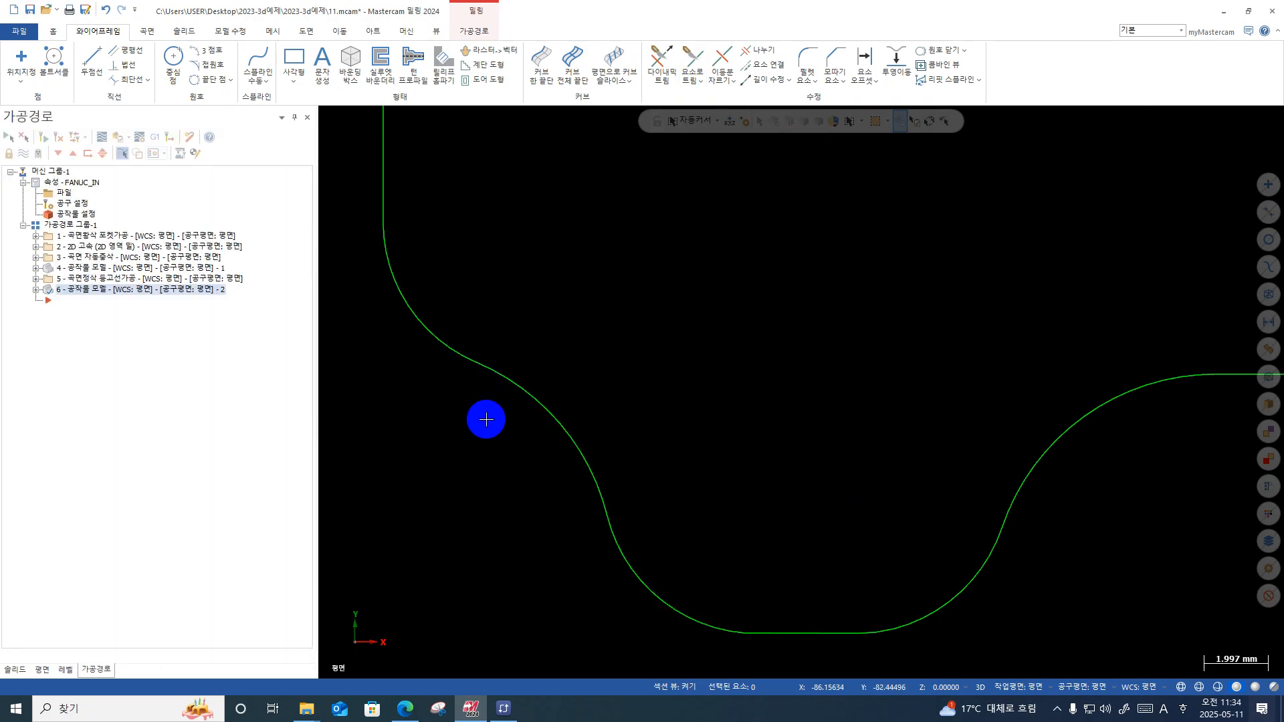
Step: Try chaining the inner profile in a 2D contour toolpath to check its continuity, and discard the operation
{"action": "scroll", "coordinate": [483, 419], "scroll_direction": "down", "scroll_amount": 1}
{"action": "left_click", "coordinate": [476, 30]}
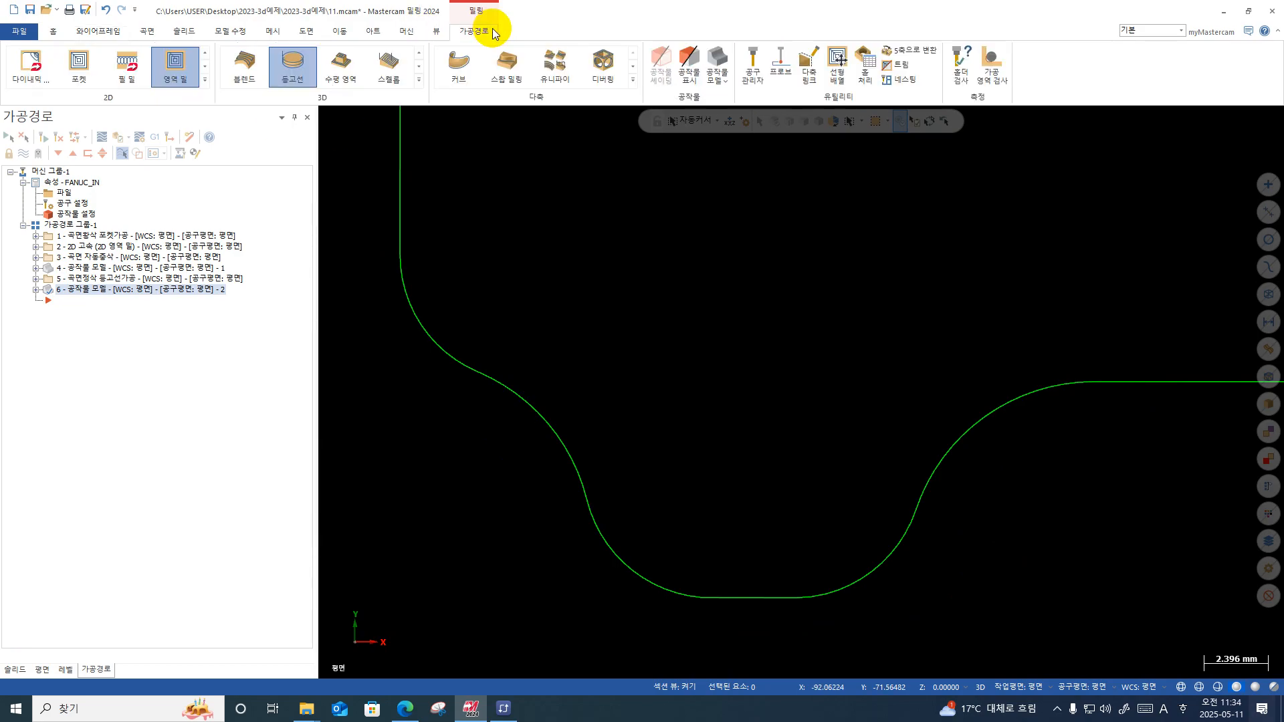
{"action": "left_click", "coordinate": [206, 84]}
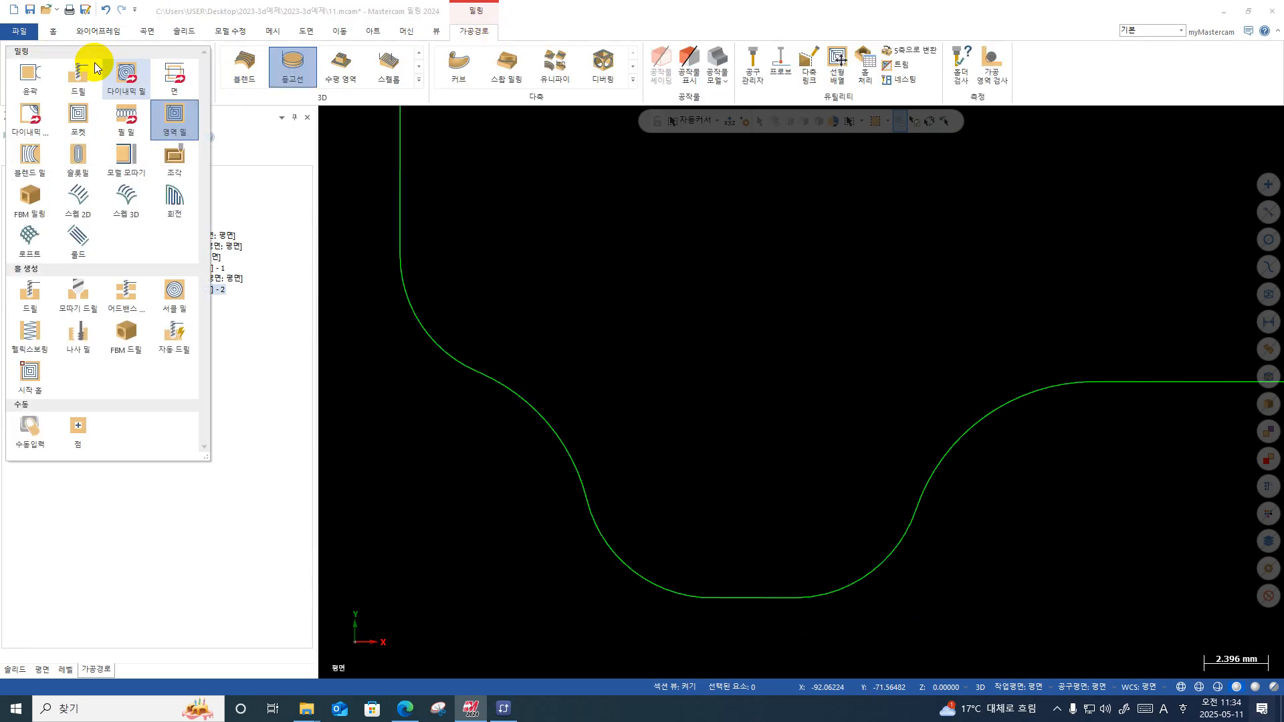
{"action": "left_click", "coordinate": [95, 62]}
{"action": "left_click", "coordinate": [401, 200]}
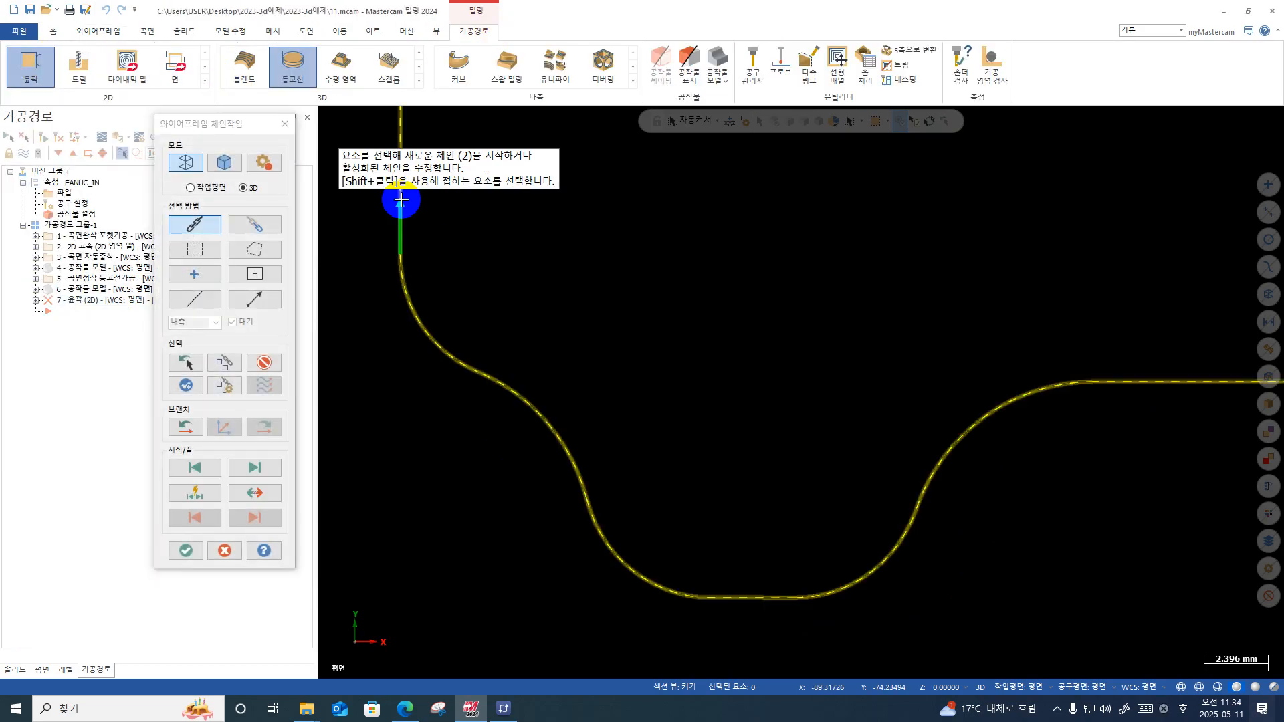
{"action": "scroll", "coordinate": [555, 588], "scroll_direction": "down", "scroll_amount": 4}
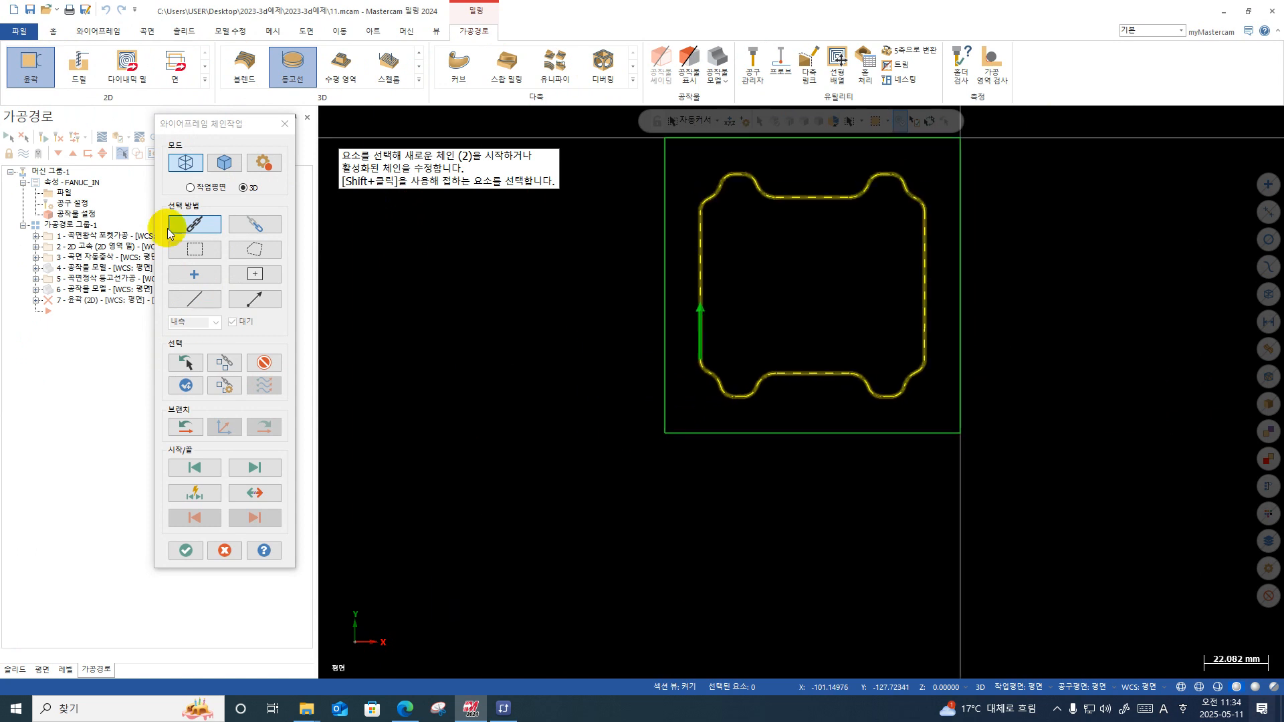
{"action": "left_click", "coordinate": [284, 124]}
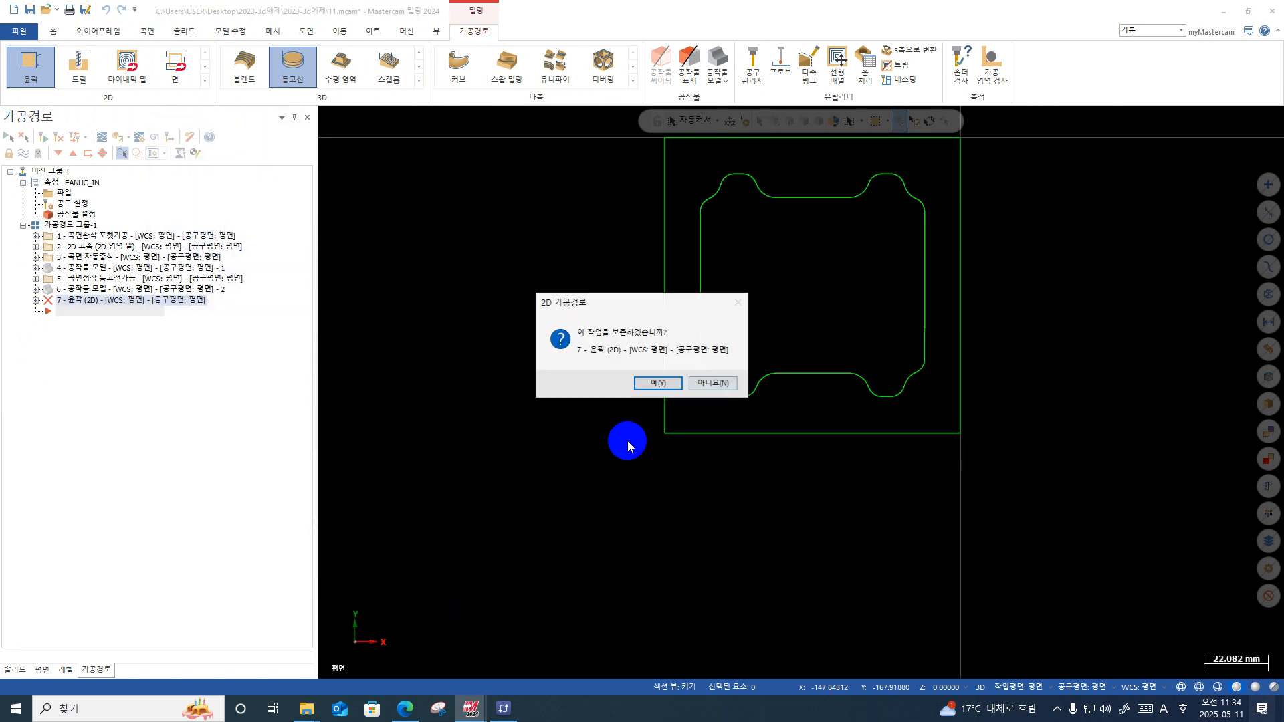
{"action": "left_click", "coordinate": [712, 382]}
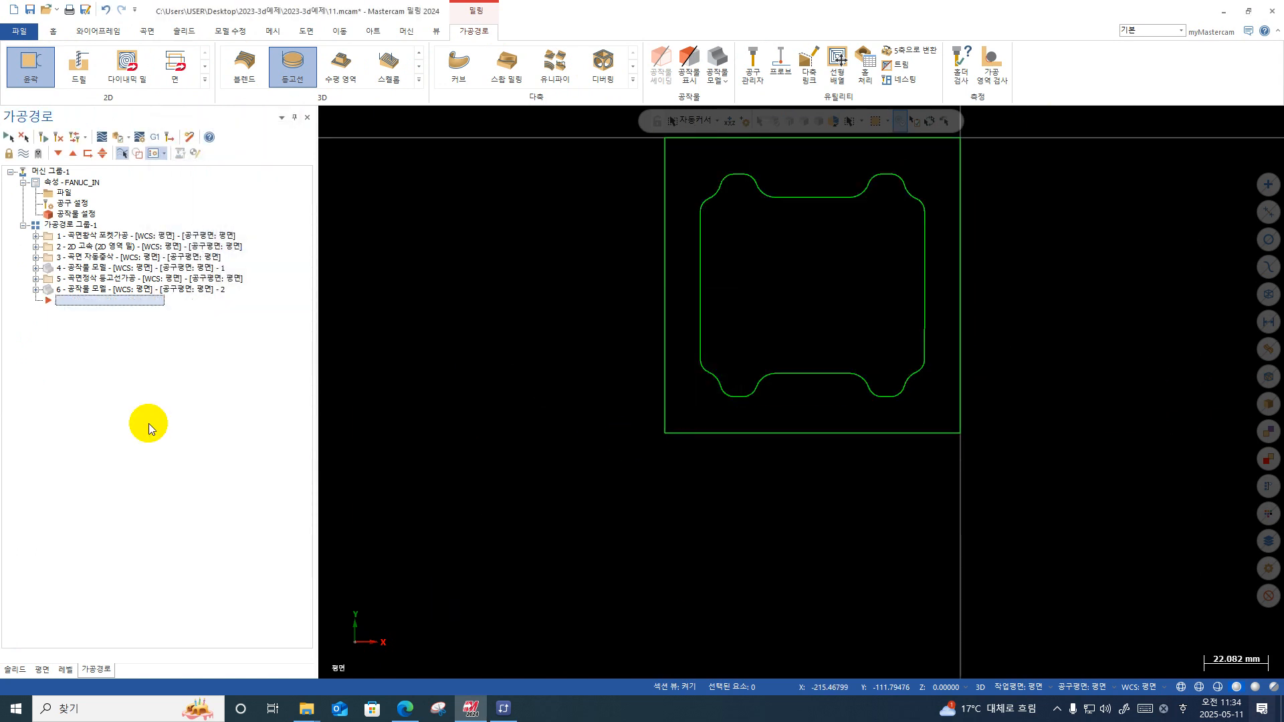
Step: Make level 1 visible again and return to the toolpath list
{"action": "left_click", "coordinate": [65, 670]}
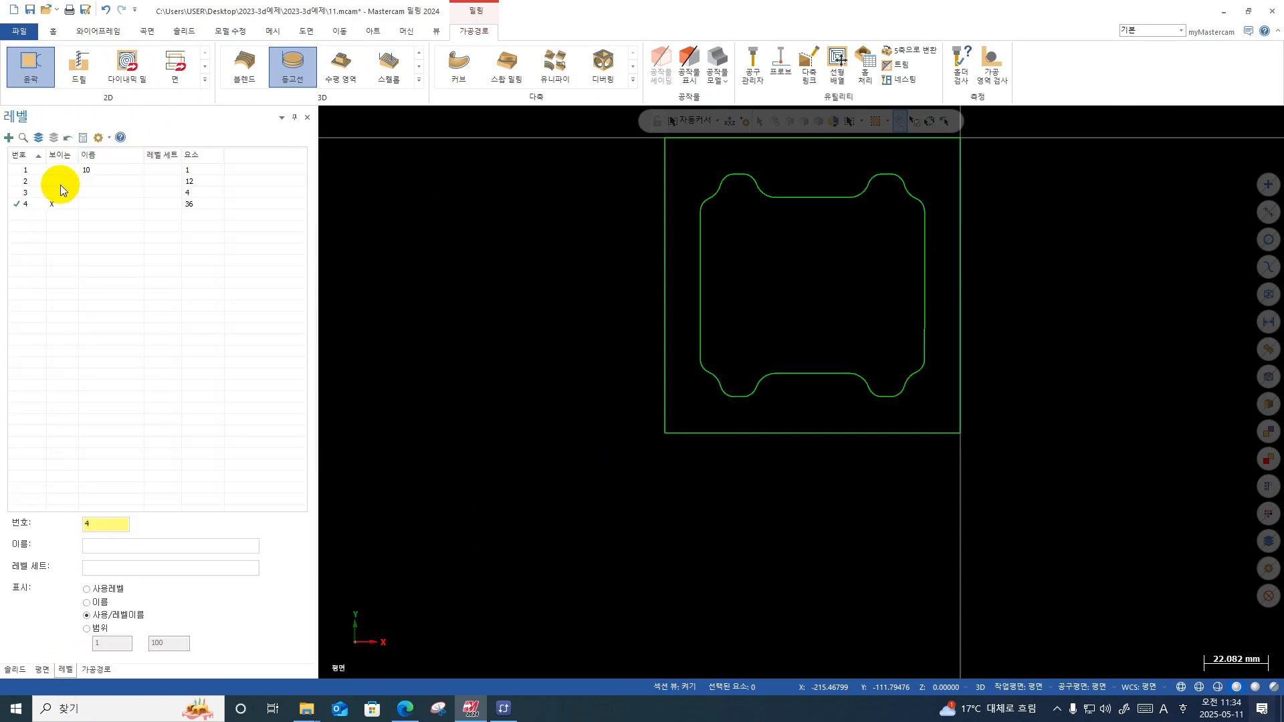
{"action": "left_click", "coordinate": [45, 171]}
{"action": "left_click", "coordinate": [96, 670]}
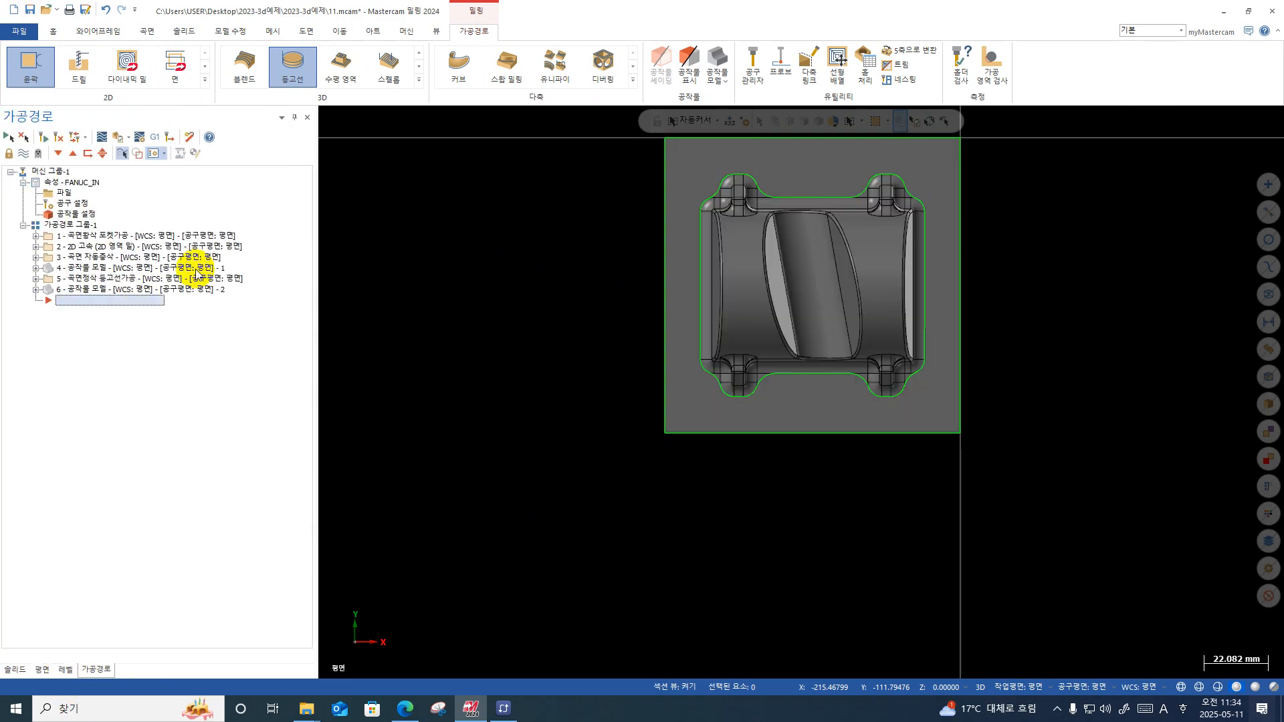
Step: Create a surface finish contour leftover (등고선잔삭) toolpath after operation 6 with all visible part surfaces as drive surfaces
{"action": "left_click", "coordinate": [418, 81]}
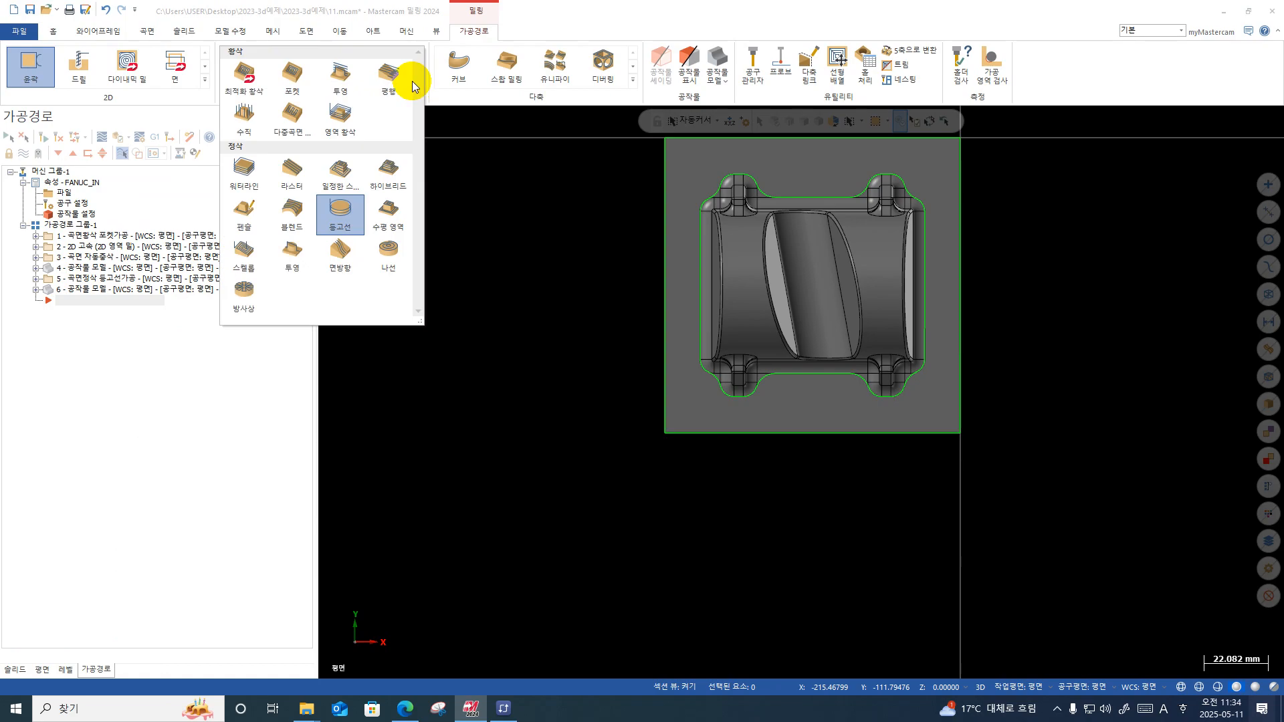
{"action": "right_click", "coordinate": [119, 351]}
{"action": "mouse_move", "coordinate": [165, 338]}
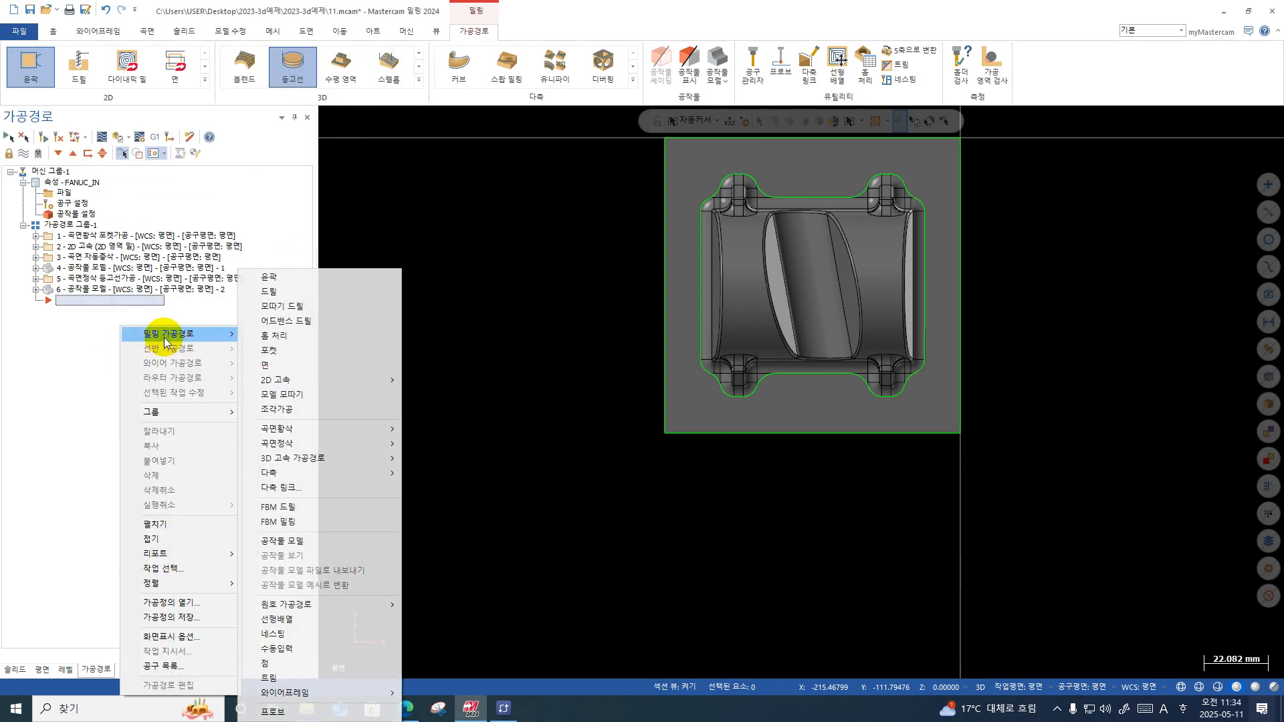
{"action": "mouse_move", "coordinate": [323, 447]}
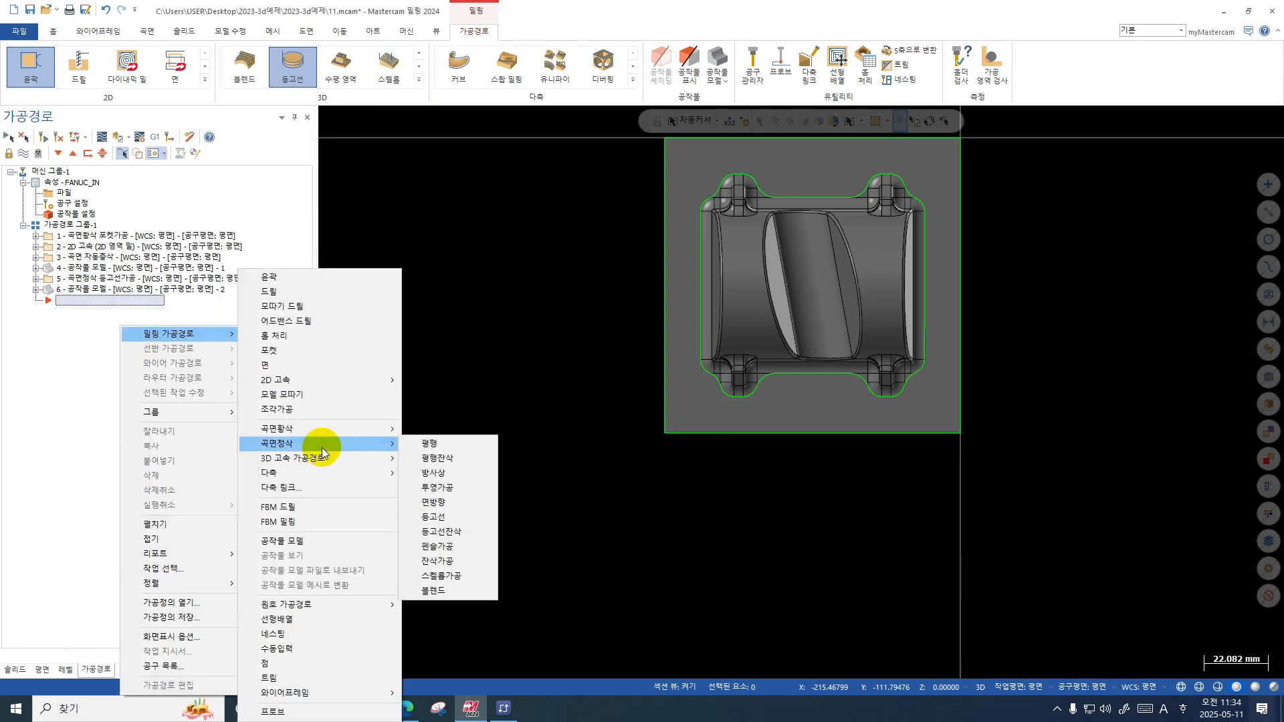
{"action": "left_click", "coordinate": [470, 535]}
{"action": "scroll", "coordinate": [564, 564], "scroll_direction": "down", "scroll_amount": 3}
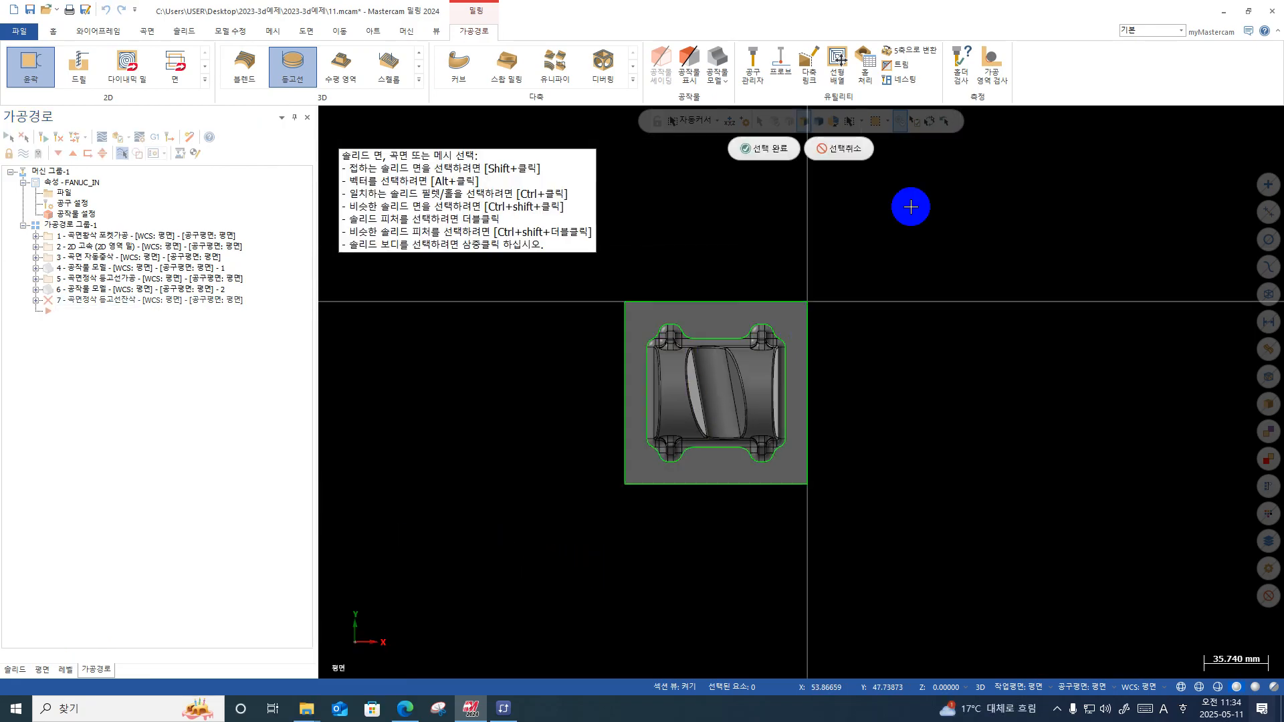
{"action": "left_click_drag", "start_coordinate": [909, 253], "coordinate": [562, 526]}
{"action": "key", "text": "Return"}
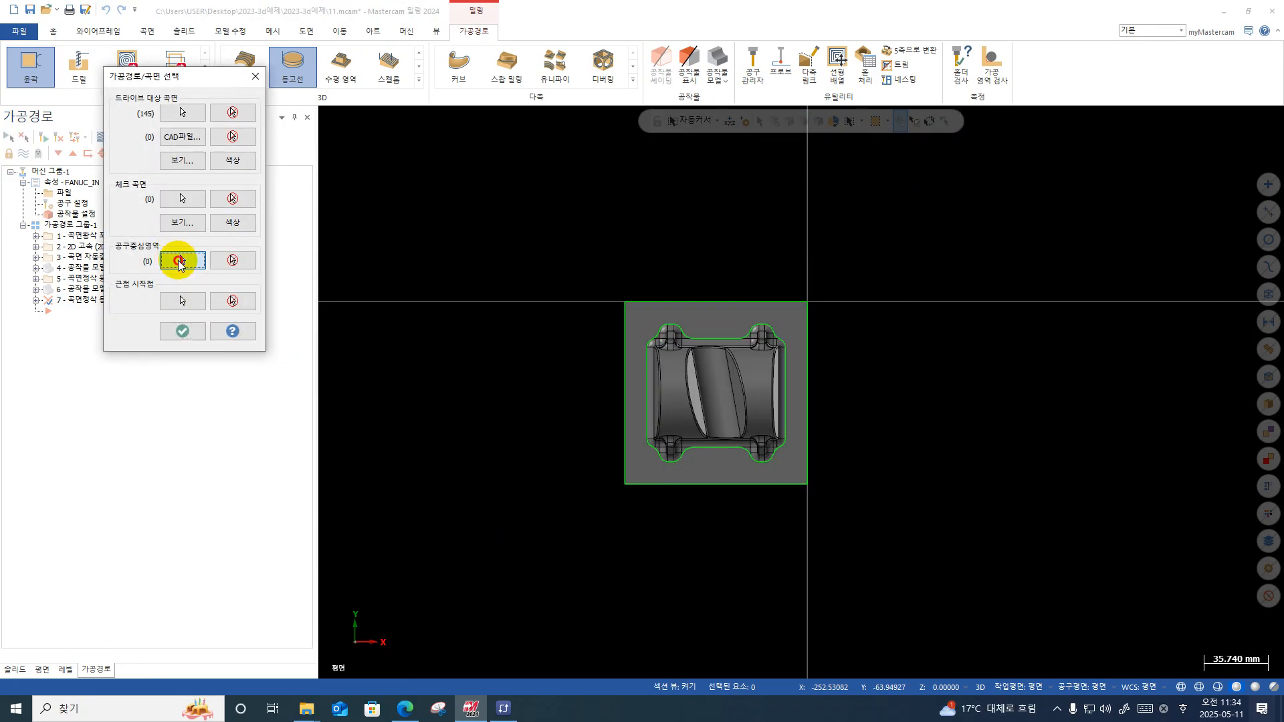
Step: Chain the inner profile as the tool containment boundary and confirm the surface selection
{"action": "left_click", "coordinate": [180, 261]}
{"action": "scroll", "coordinate": [639, 414], "scroll_direction": "up", "scroll_amount": 2}
{"action": "left_click", "coordinate": [642, 414]}
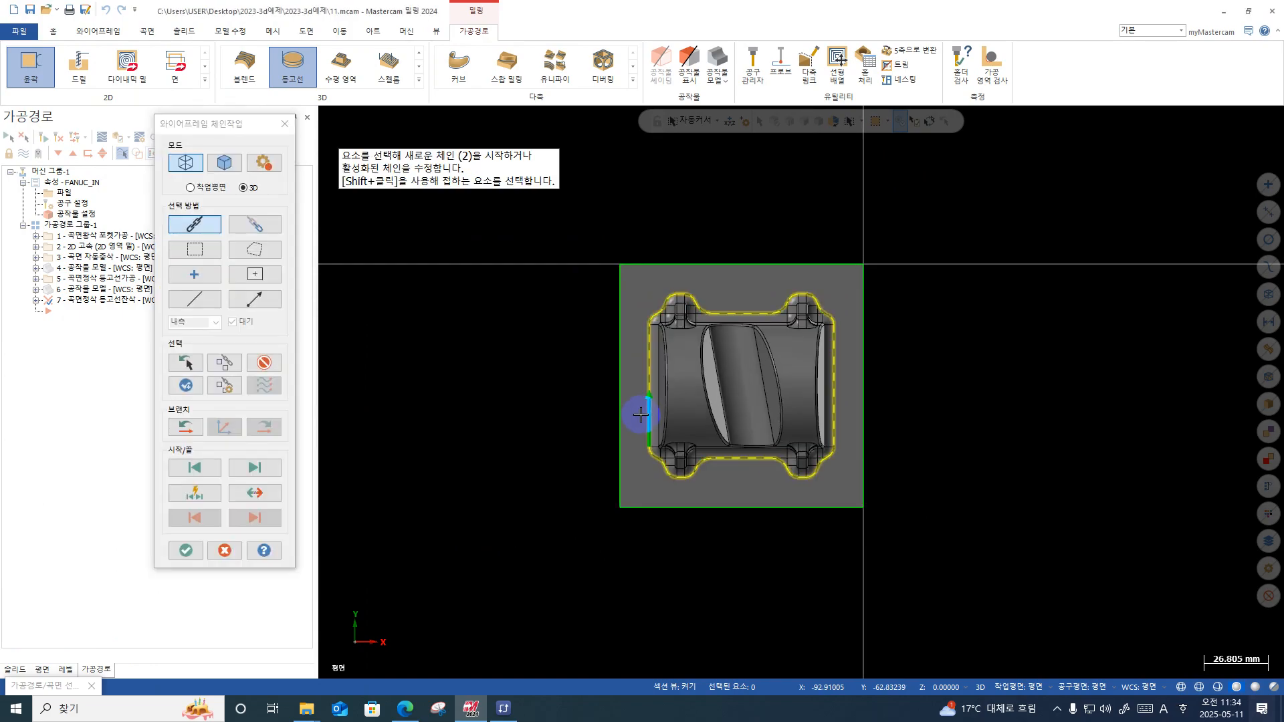
{"action": "left_click", "coordinate": [179, 551]}
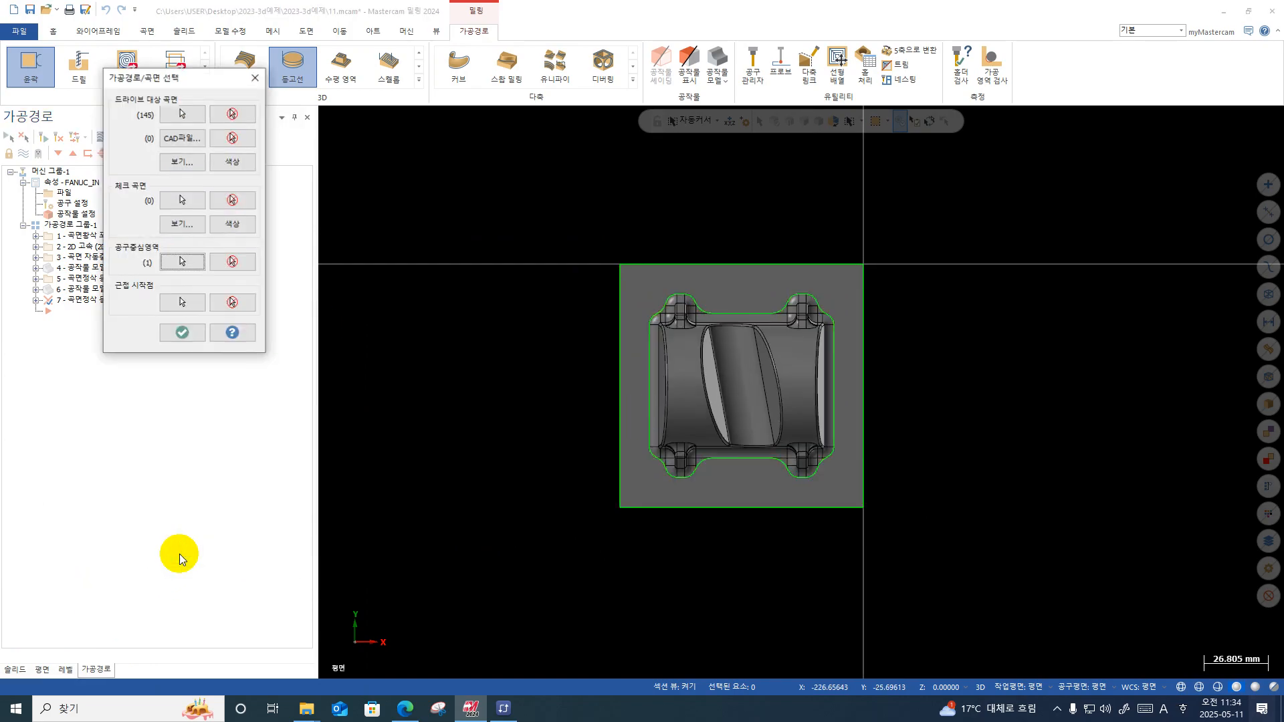
{"action": "left_click", "coordinate": [183, 338]}
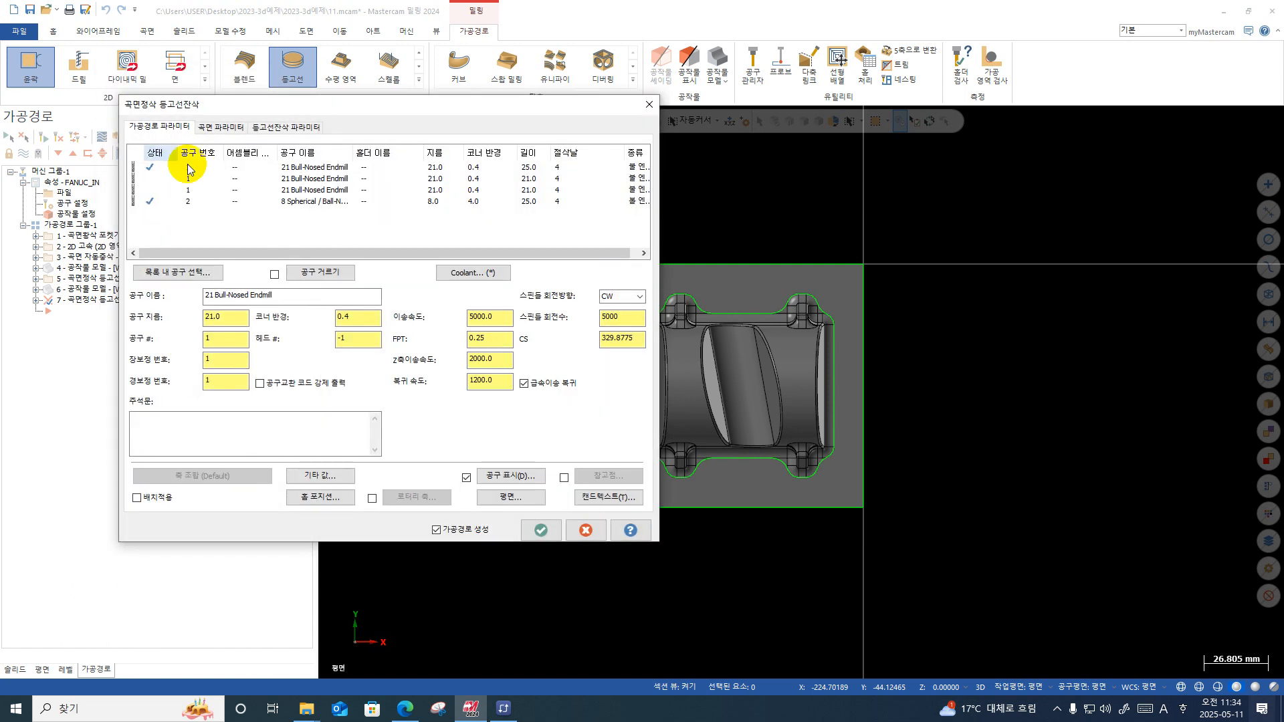
Step: Select the 8 mm ball-nosed endmill and set the drive surface stock allowance to 0.1
{"action": "left_click", "coordinate": [320, 202]}
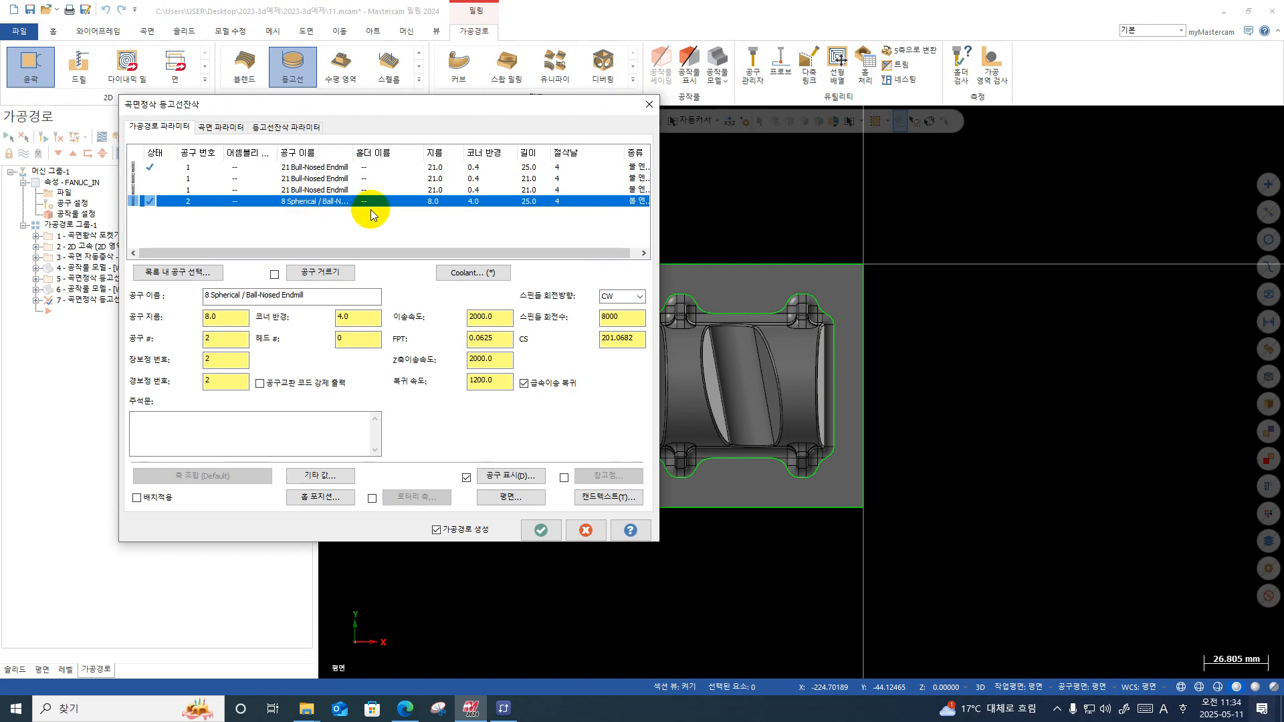
{"action": "left_click", "coordinate": [226, 126]}
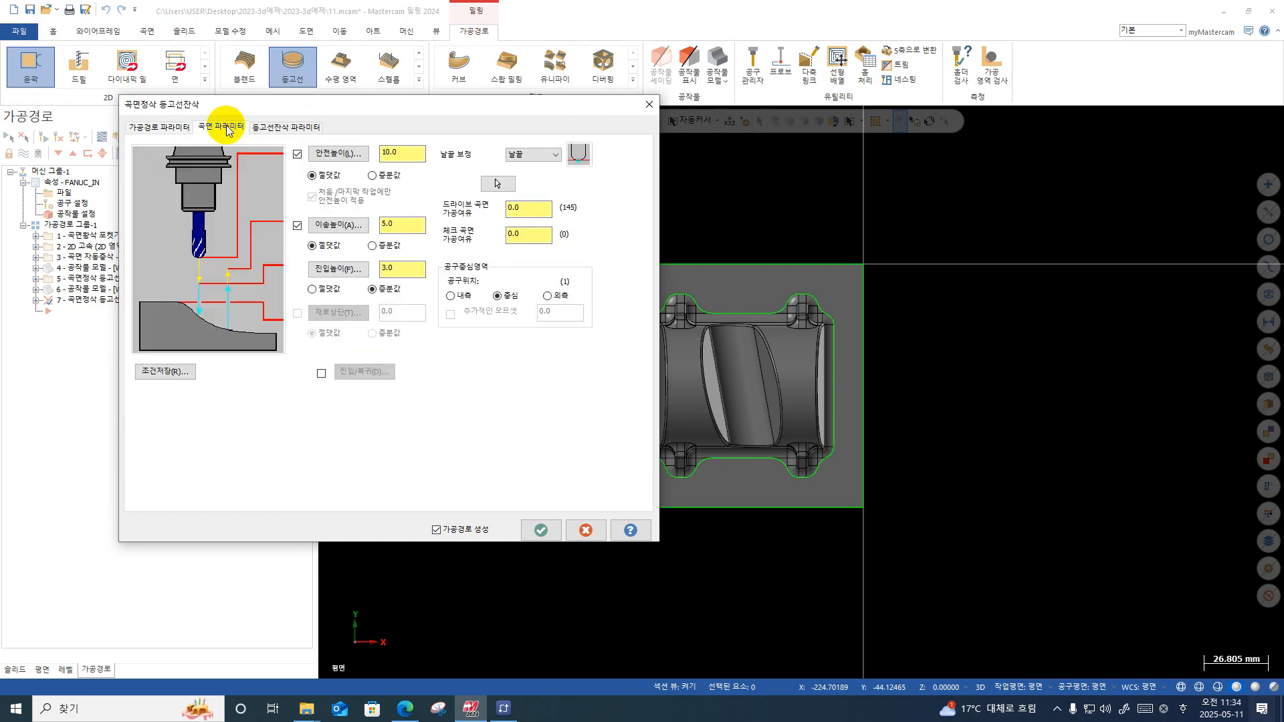
{"action": "left_click_drag", "start_coordinate": [542, 208], "coordinate": [437, 219]}
{"action": "type", "text": "0.1"}
{"action": "key", "text": "shift+Home"}
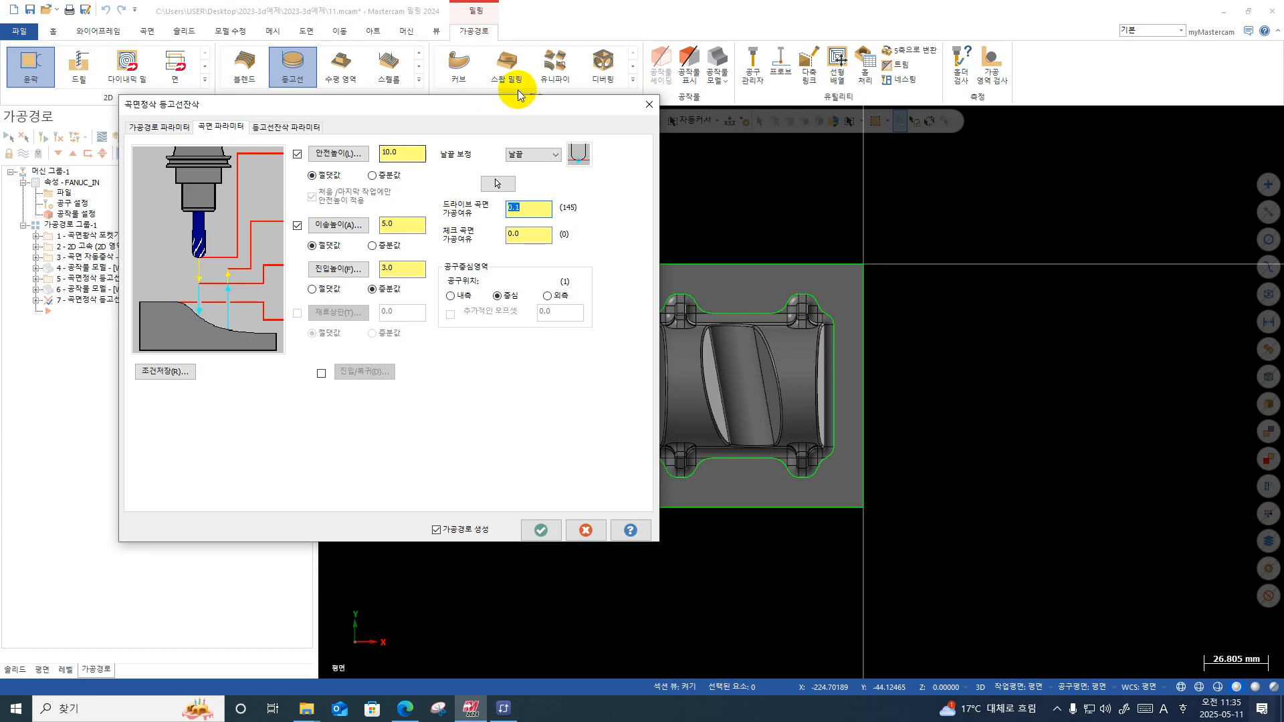
{"action": "left_click", "coordinate": [278, 128]}
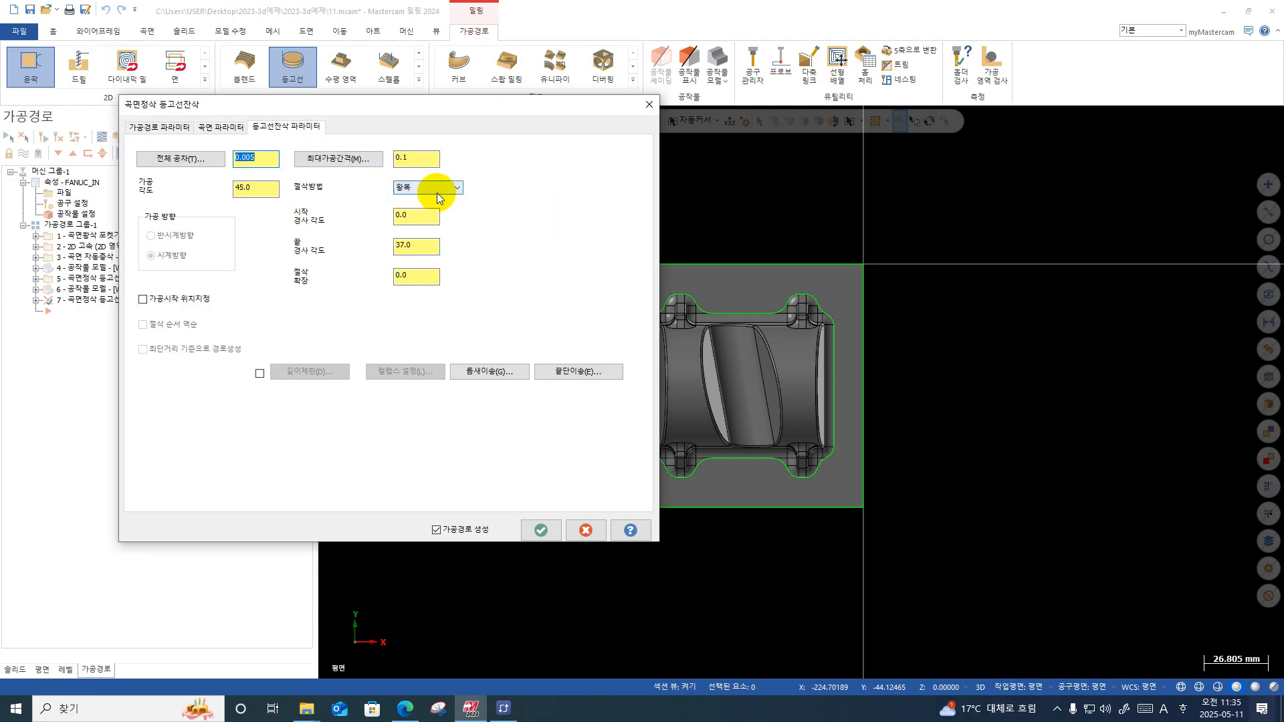
Step: Set the contour leftover toolpath's maximum stepover to 0.7 and its machining angle to 0.0
{"action": "left_click", "coordinate": [416, 158]}
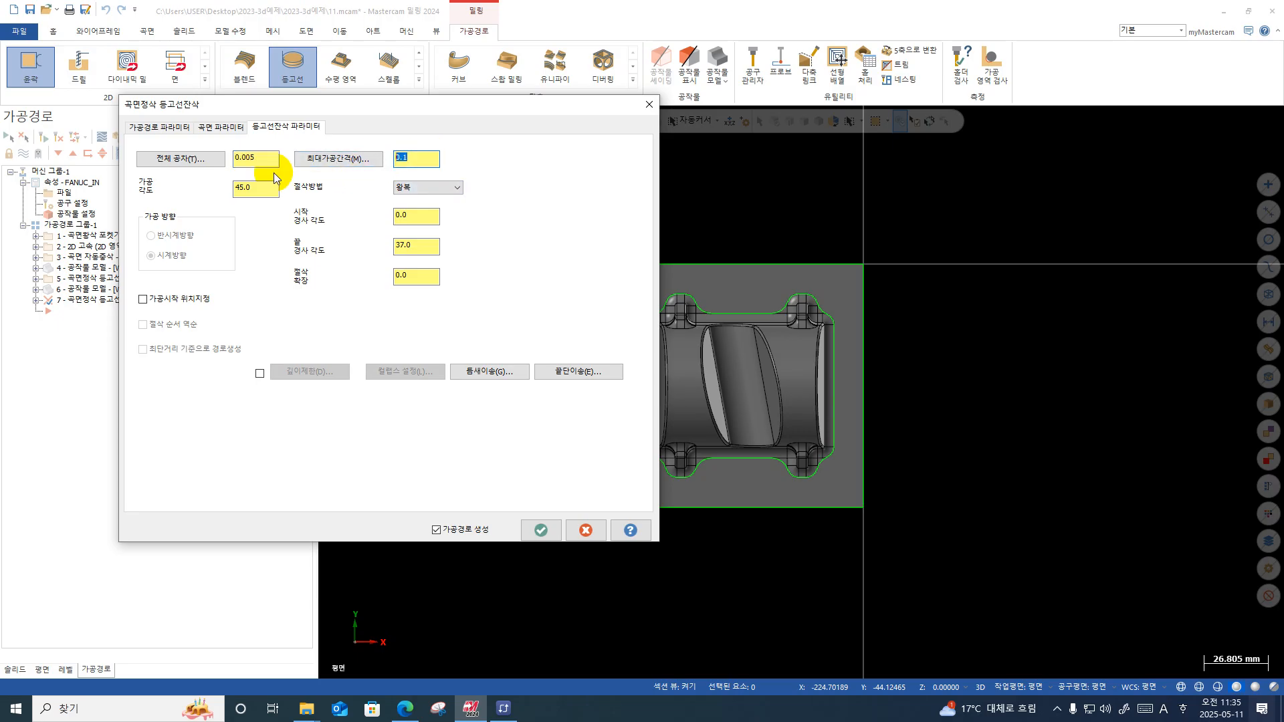
{"action": "type", "text": "1"}
{"action": "key", "text": "Return"}
{"action": "type", "text": "0.7"}
{"action": "key", "text": "Return"}
{"action": "left_click", "coordinate": [263, 188]}
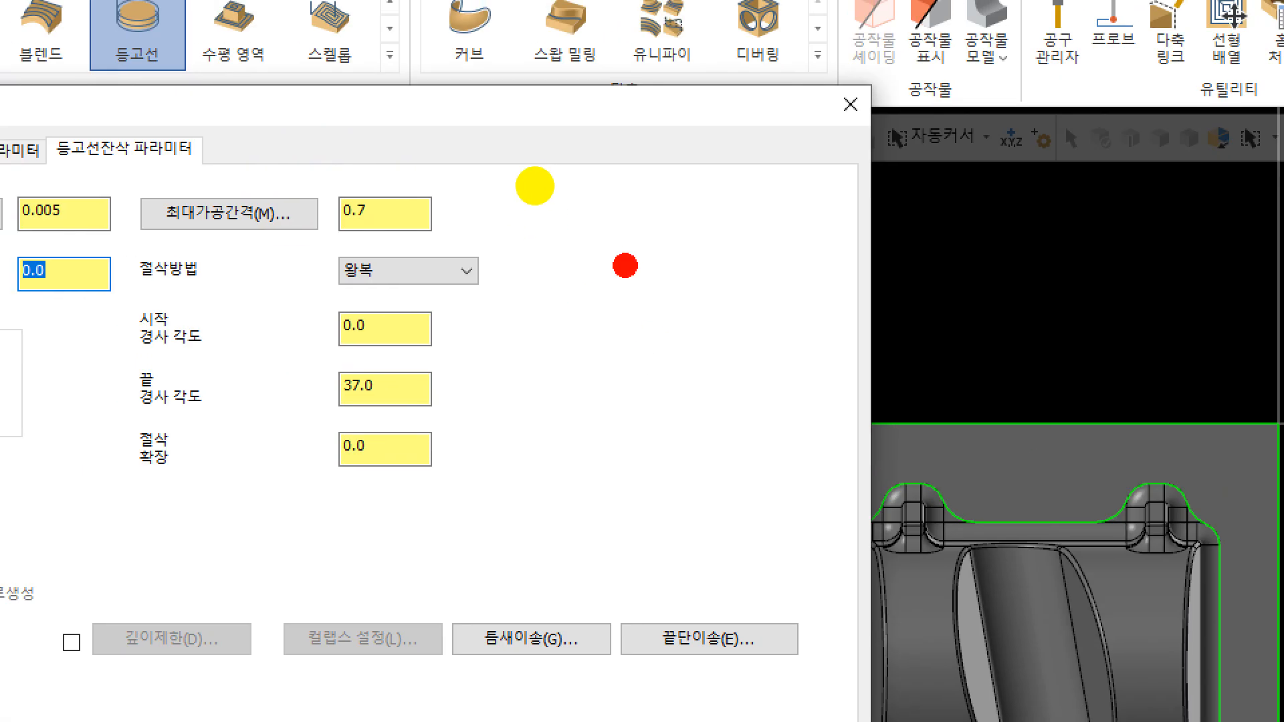
{"action": "mouse_move", "coordinate": [625, 265]}
{"action": "left_mouse_down"}
{"action": "mouse_move", "coordinate": [588, 347]}
{"action": "mouse_move", "coordinate": [853, 354]}
{"action": "left_mouse_up"}
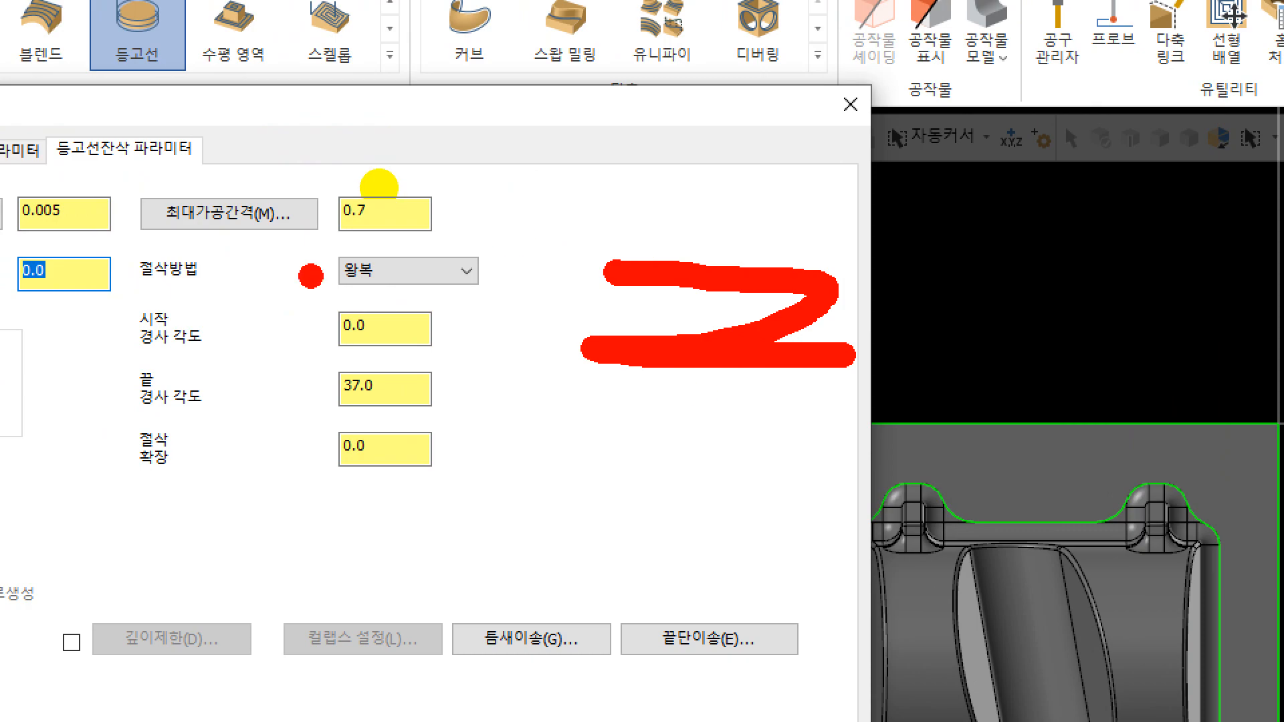
{"action": "mouse_move", "coordinate": [508, 139]}
{"action": "left_mouse_down"}
{"action": "mouse_move", "coordinate": [751, 137]}
{"action": "mouse_move", "coordinate": [474, 175]}
{"action": "mouse_move", "coordinate": [632, 241]}
{"action": "mouse_move", "coordinate": [585, 274]}
{"action": "left_mouse_up"}
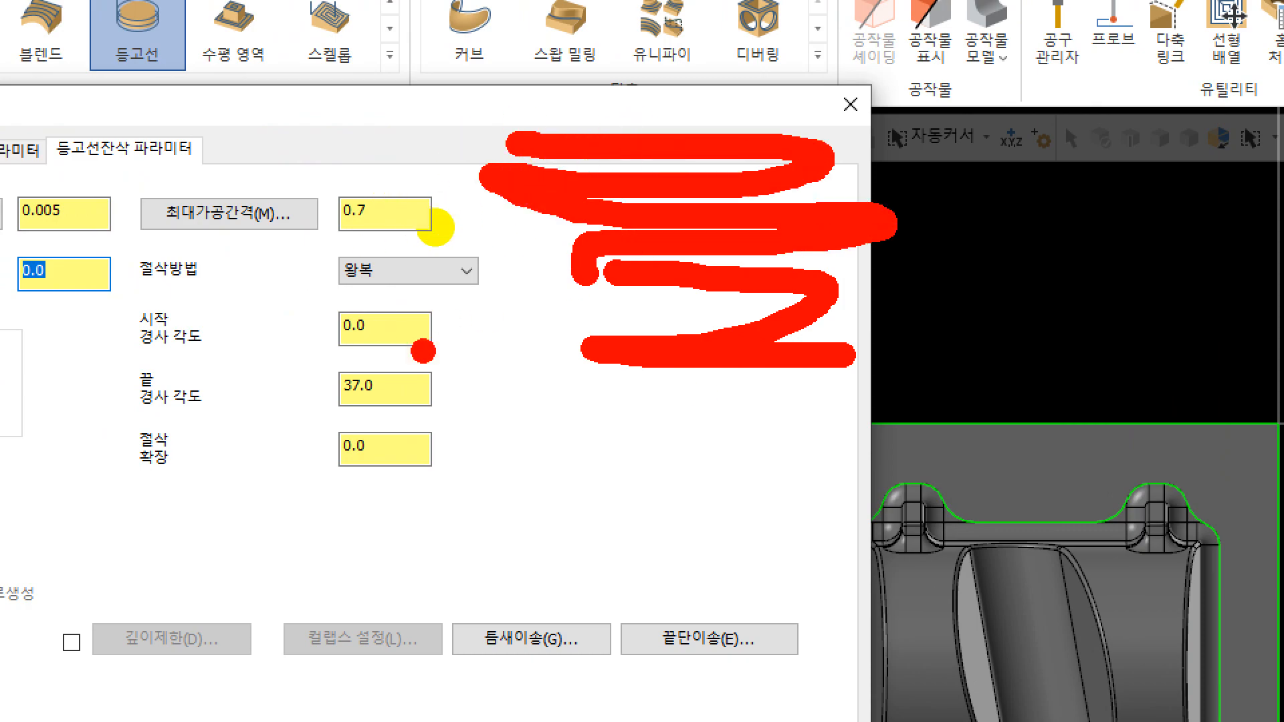
{"action": "mouse_move", "coordinate": [411, 353]}
{"action": "left_mouse_down"}
{"action": "mouse_move", "coordinate": [311, 330]}
{"action": "mouse_move", "coordinate": [423, 320]}
{"action": "left_mouse_up"}
{"action": "mouse_move", "coordinate": [382, 426]}
{"action": "left_mouse_down"}
{"action": "mouse_move", "coordinate": [349, 436]}
{"action": "mouse_move", "coordinate": [328, 347]}
{"action": "mouse_move", "coordinate": [406, 380]}
{"action": "mouse_move", "coordinate": [398, 420]}
{"action": "left_mouse_up"}
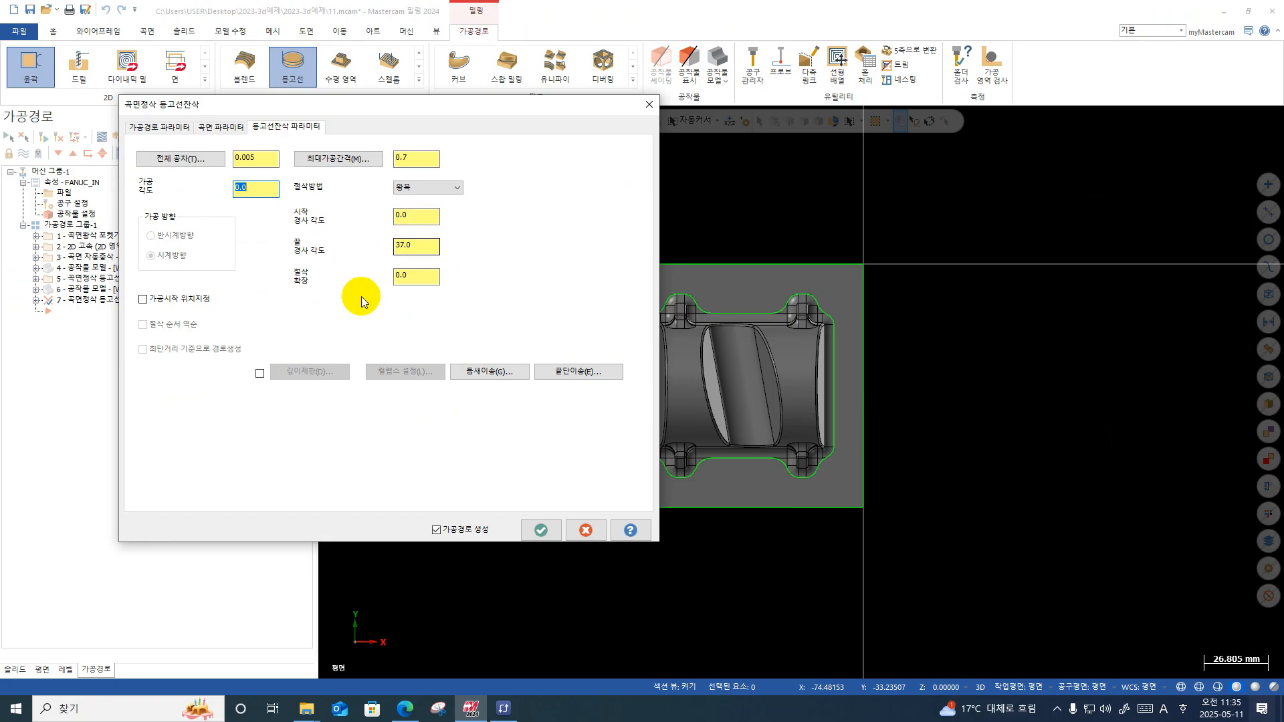
Step: Confirm the gap settings with a gap size of 300% of the stepover and generate the contour leftover toolpath
{"action": "left_click", "coordinate": [476, 370]}
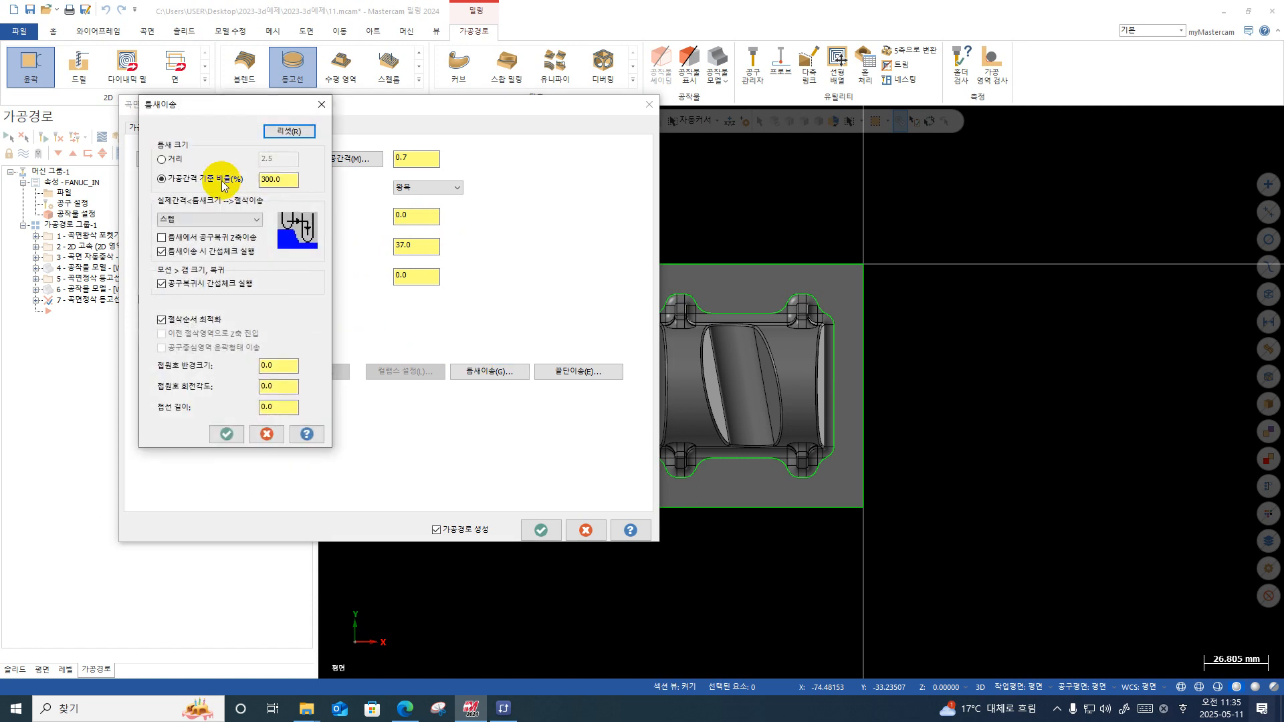
{"action": "left_click", "coordinate": [218, 435]}
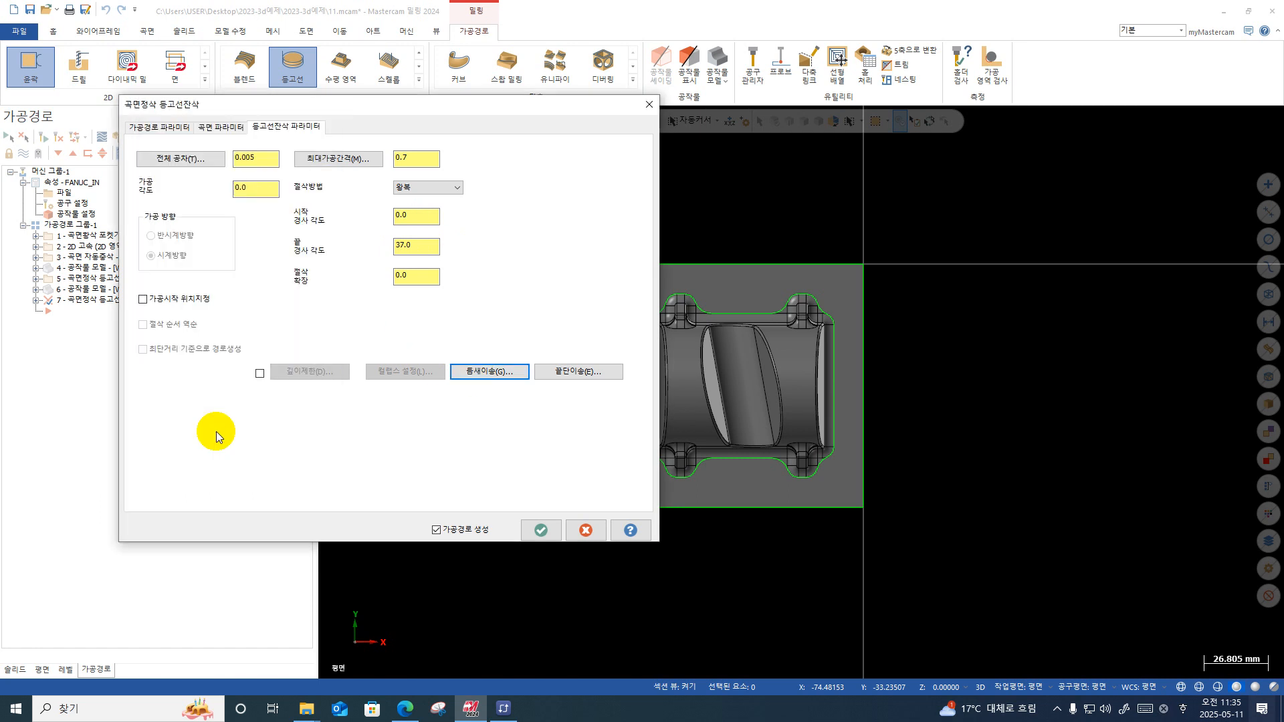
{"action": "left_click", "coordinate": [539, 530]}
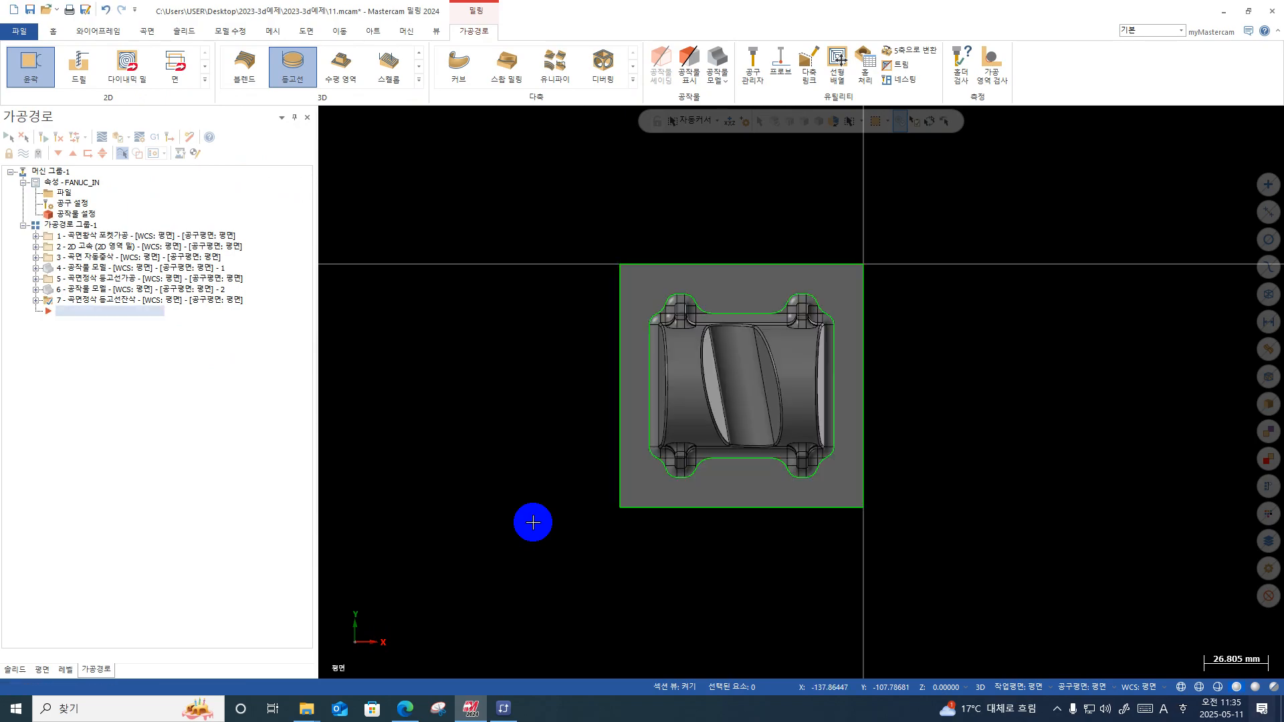
Step: Backplot the contour leftover toolpath to its end and examine its coverage around the ribs and part surfaces
{"action": "middle_click_drag", "start_coordinate": [533, 522], "coordinate": [562, 315]}
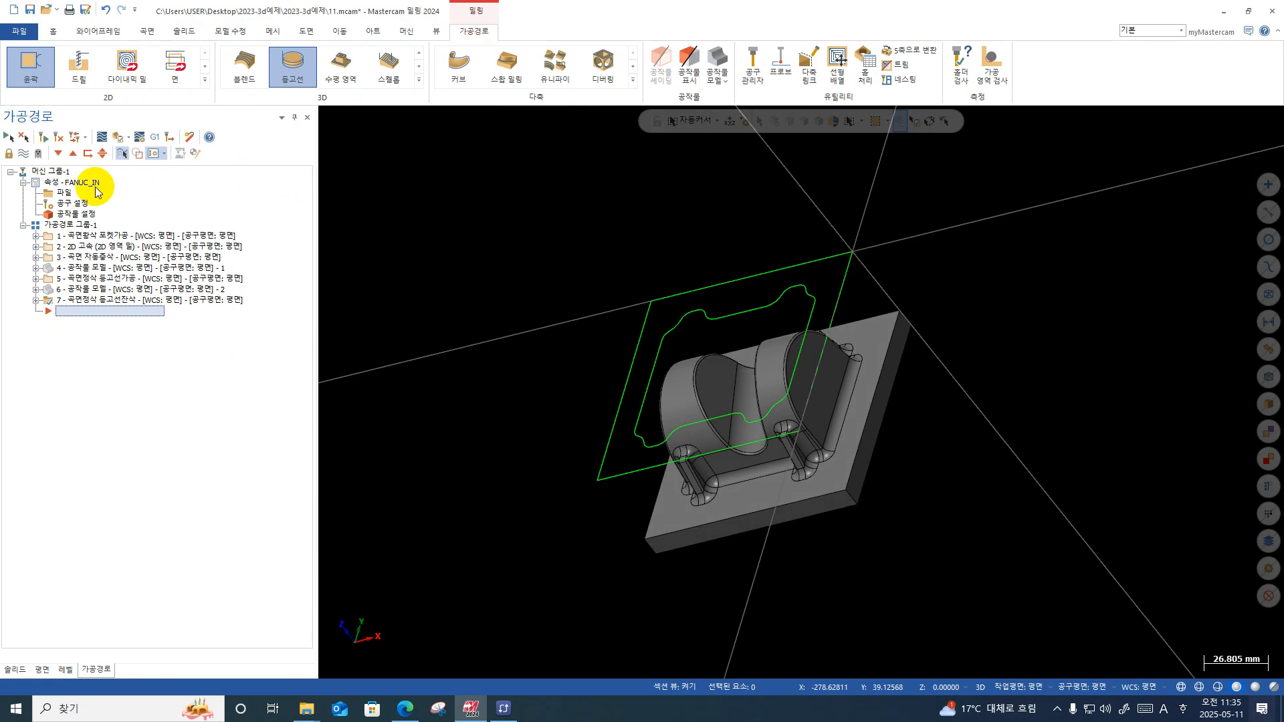
{"action": "left_click", "coordinate": [82, 139]}
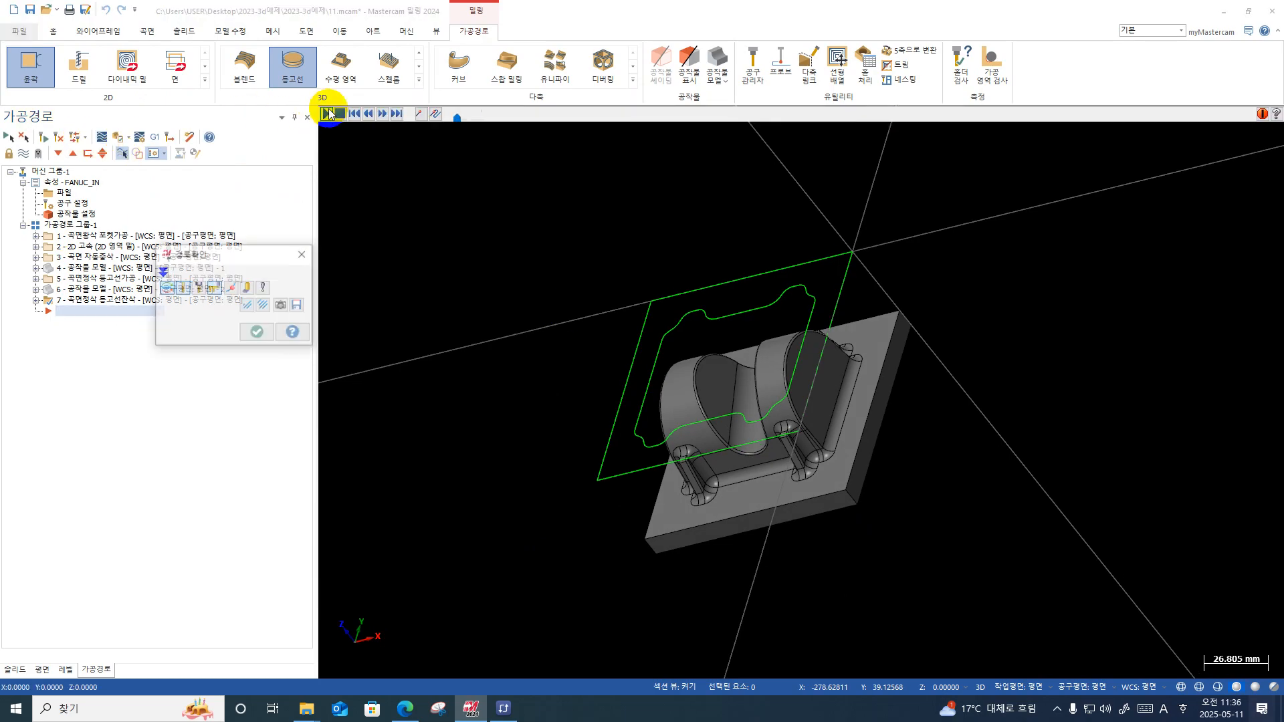
{"action": "left_click", "coordinate": [326, 114]}
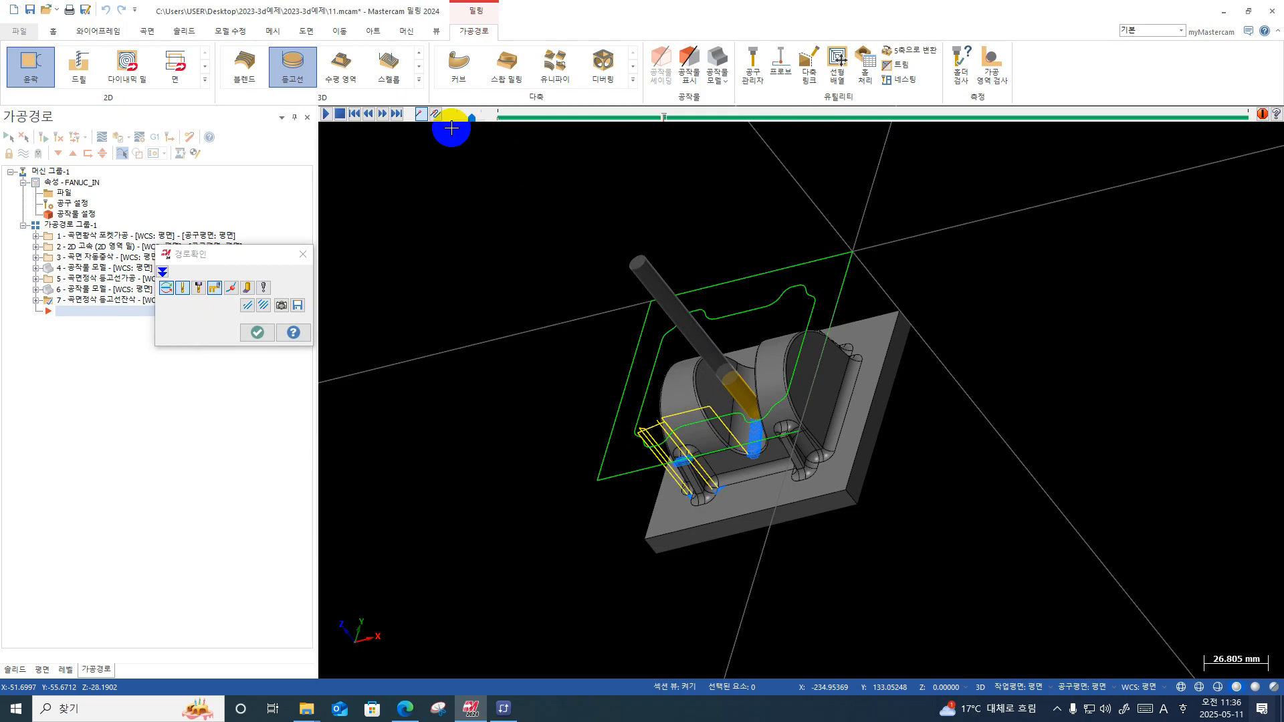
{"action": "left_click", "coordinate": [397, 113]}
{"action": "scroll", "coordinate": [743, 275], "scroll_direction": "up", "scroll_amount": 3}
{"action": "middle_click_drag", "start_coordinate": [742, 275], "coordinate": [752, 294]}
{"action": "scroll", "coordinate": [748, 295], "scroll_direction": "up", "scroll_amount": 3}
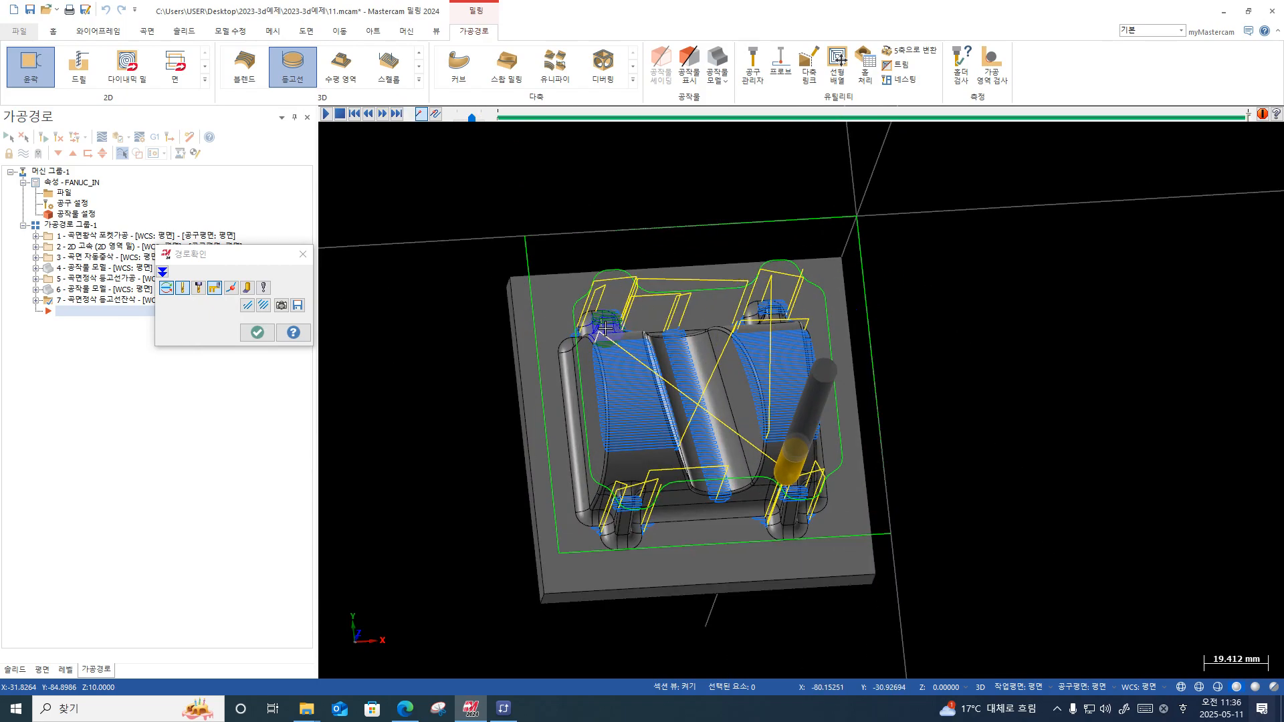
{"action": "scroll", "coordinate": [605, 329], "scroll_direction": "up", "scroll_amount": 2}
{"action": "middle_click_drag", "start_coordinate": [605, 329], "coordinate": [624, 290]}
{"action": "scroll", "coordinate": [652, 555], "scroll_direction": "up", "scroll_amount": 4}
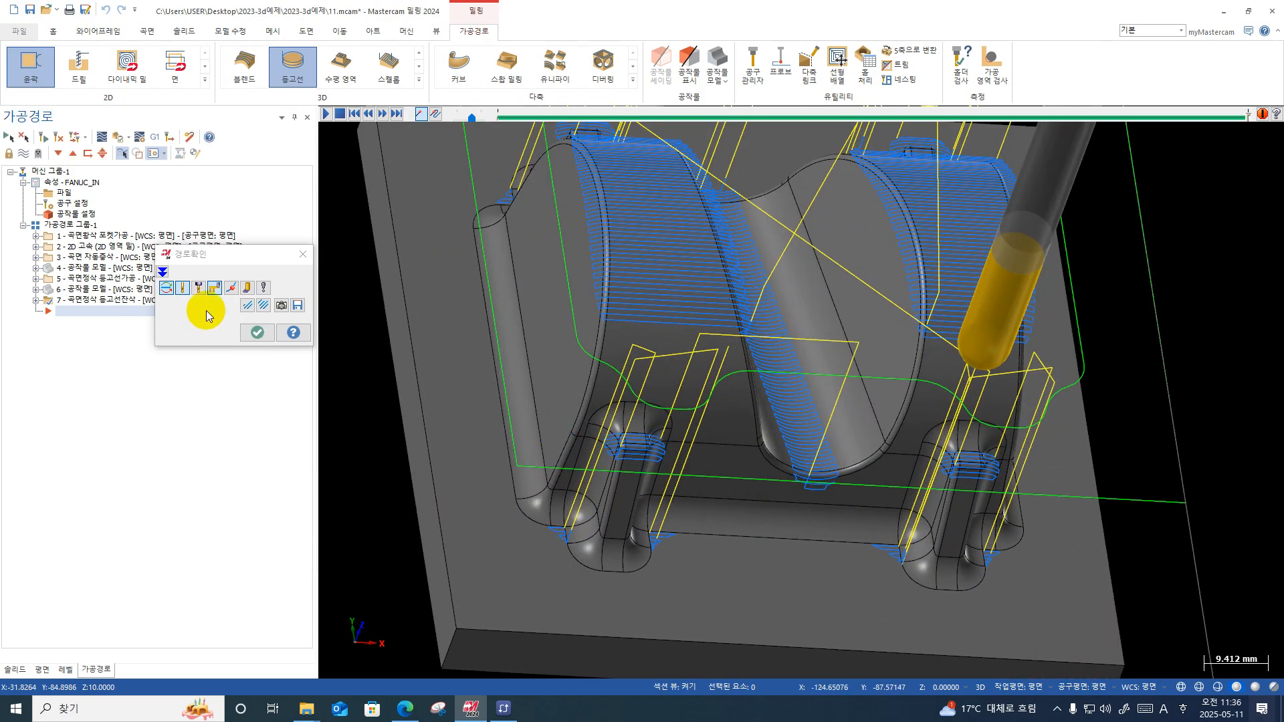
{"action": "left_click", "coordinate": [250, 332]}
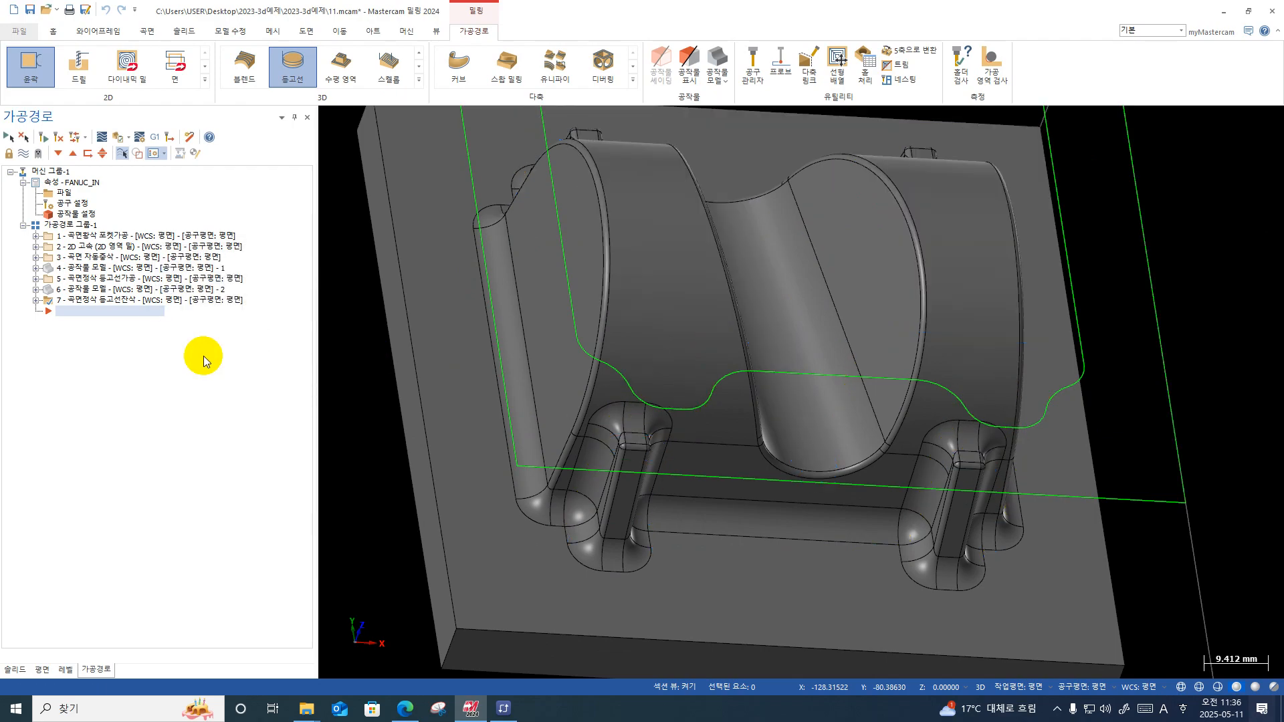
Step: Set operation 7's containment to the outside with a total offset distance of 5.0, reduce the maximum stepover to 0.5, and regenerate it
{"action": "left_click", "coordinate": [36, 300]}
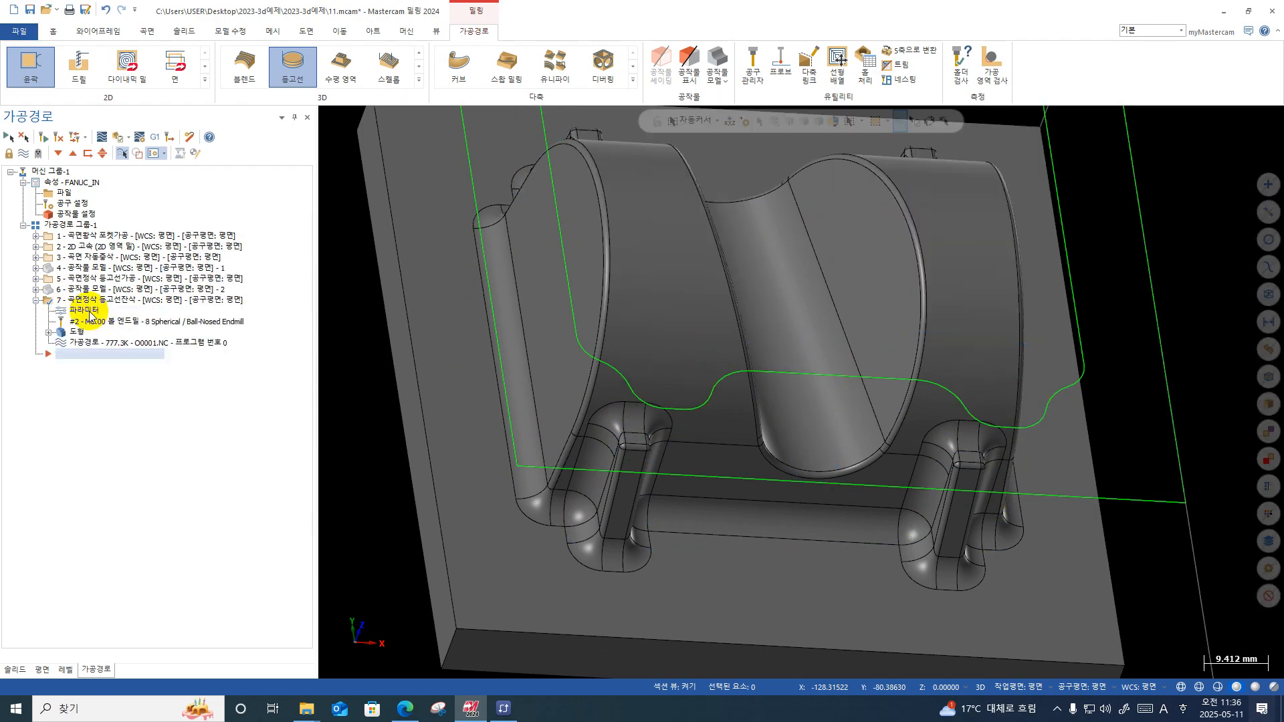
{"action": "left_click", "coordinate": [89, 312]}
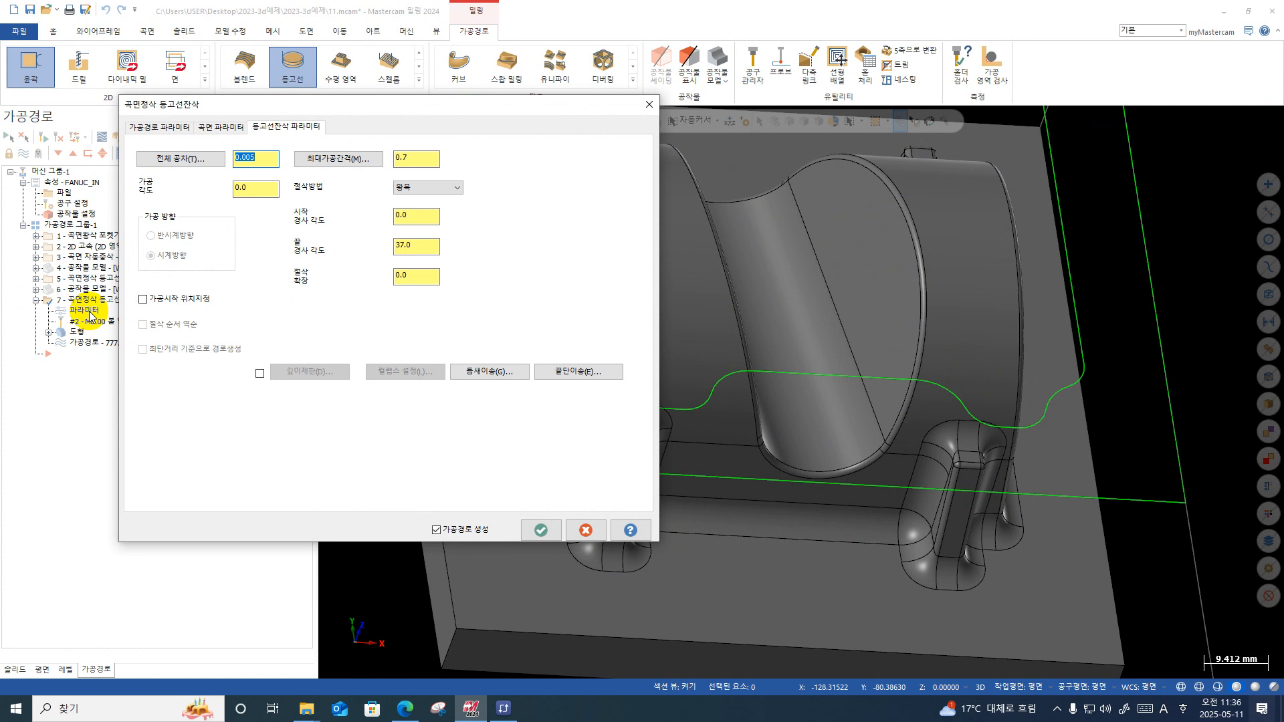
{"action": "left_click", "coordinate": [221, 127]}
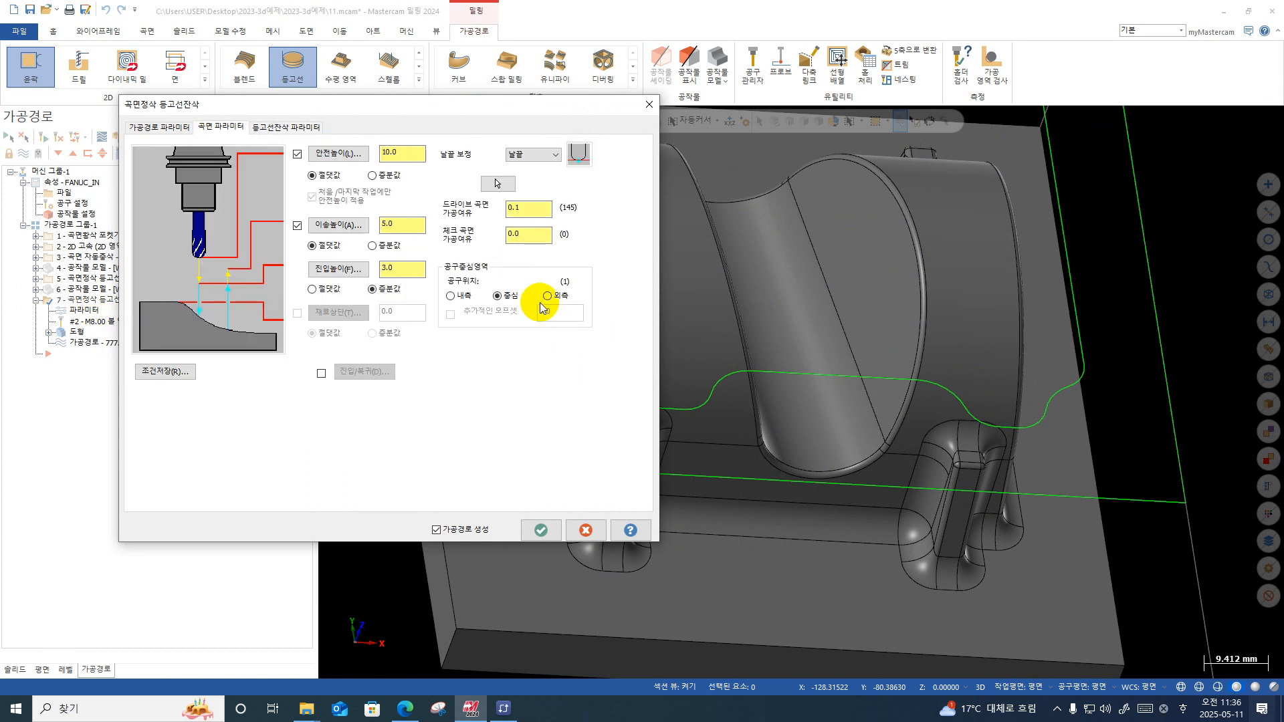
{"action": "left_click", "coordinate": [547, 296]}
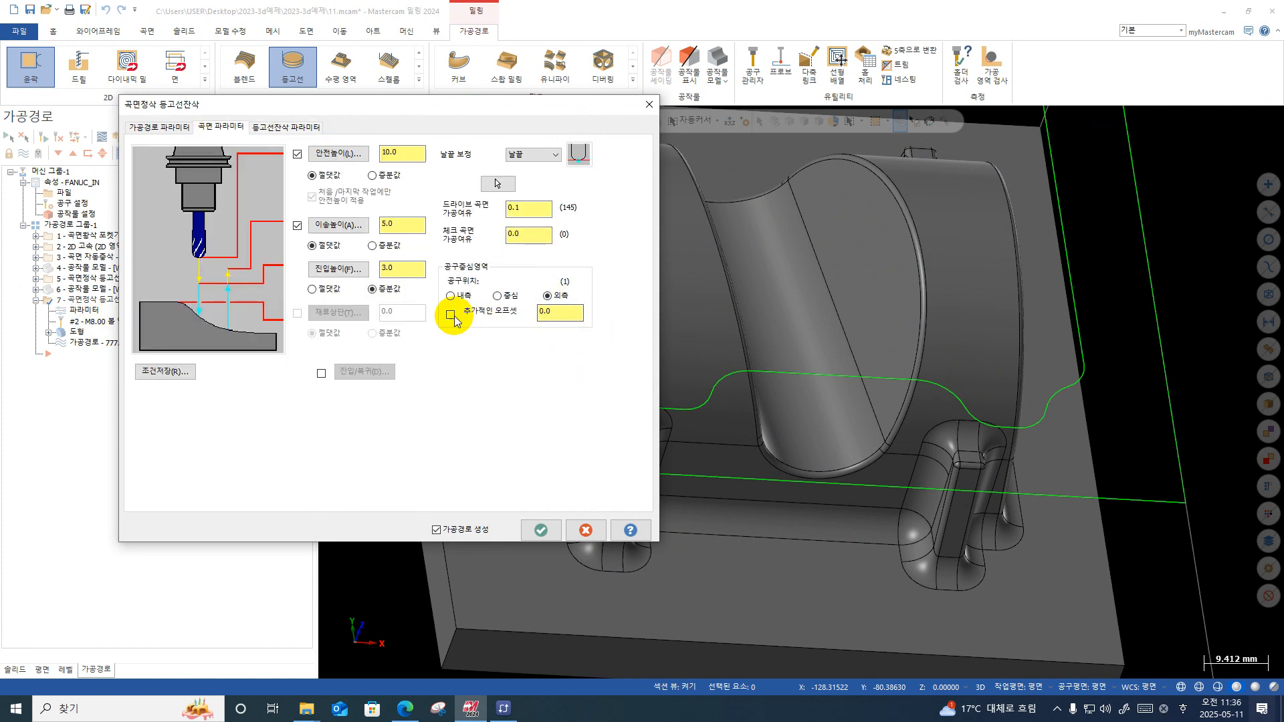
{"action": "left_click_drag", "start_coordinate": [565, 317], "coordinate": [493, 315]}
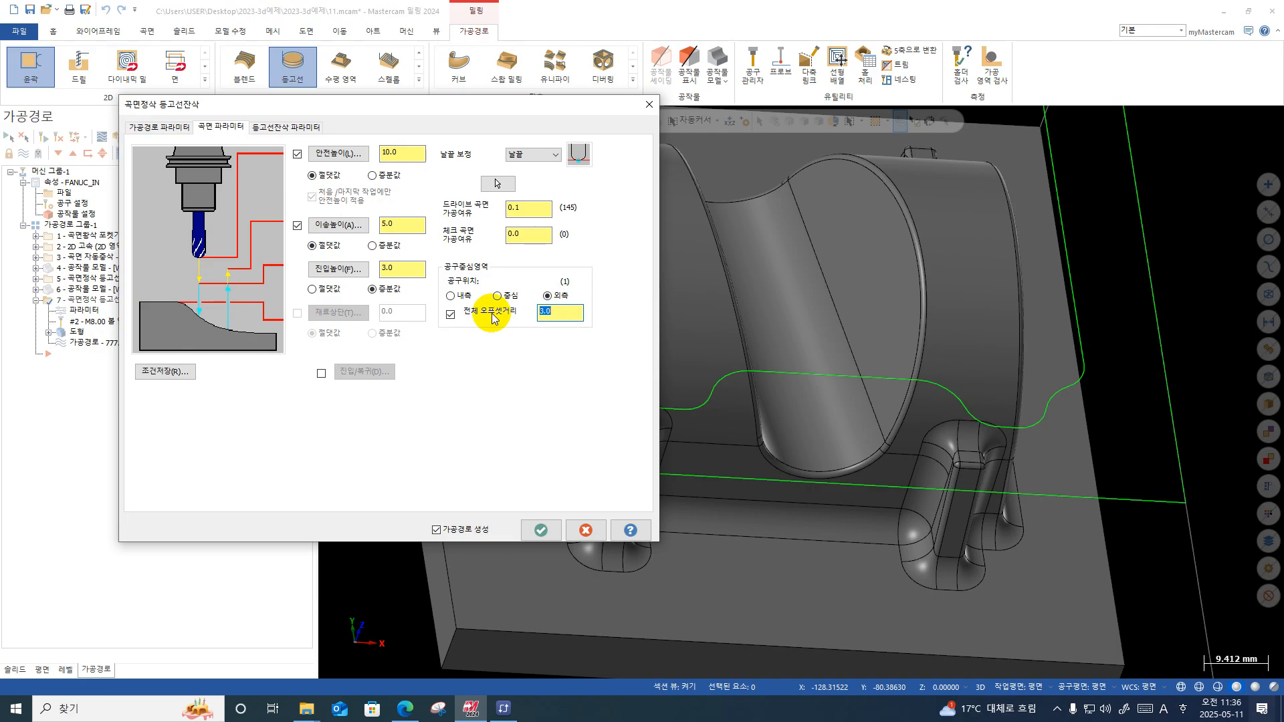
{"action": "left_click", "coordinate": [302, 126]}
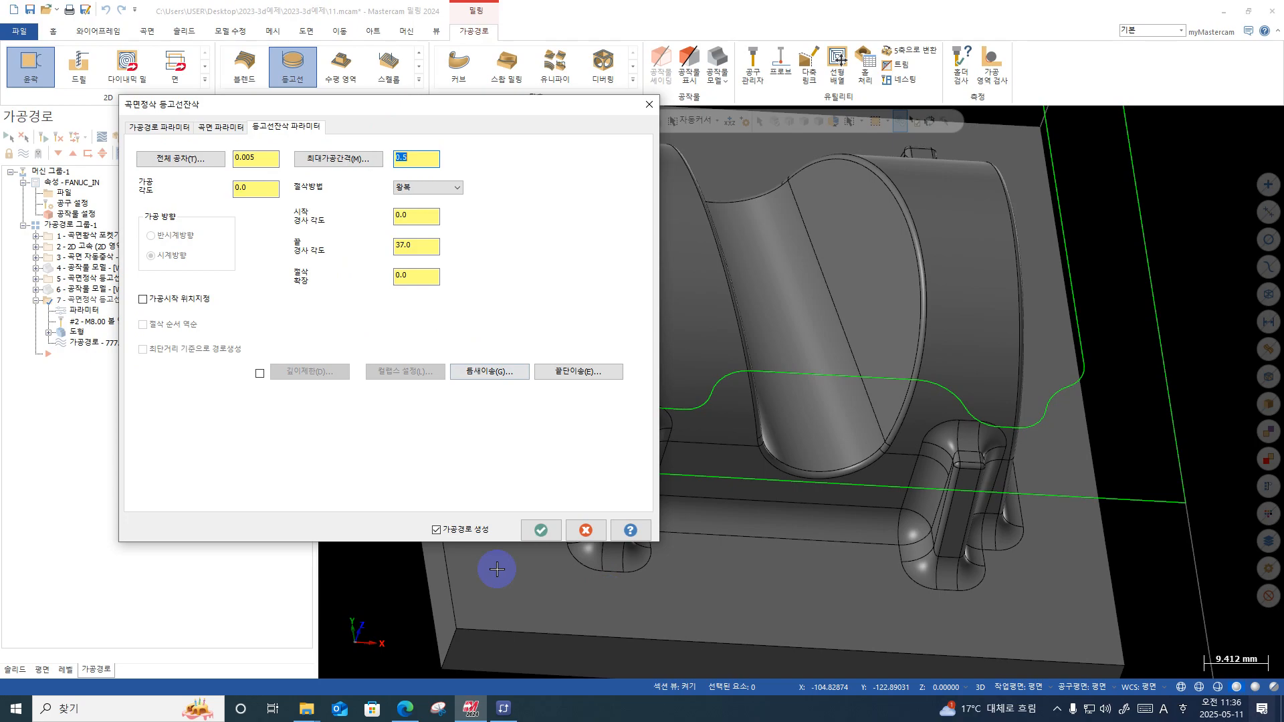
{"action": "left_click", "coordinate": [539, 531]}
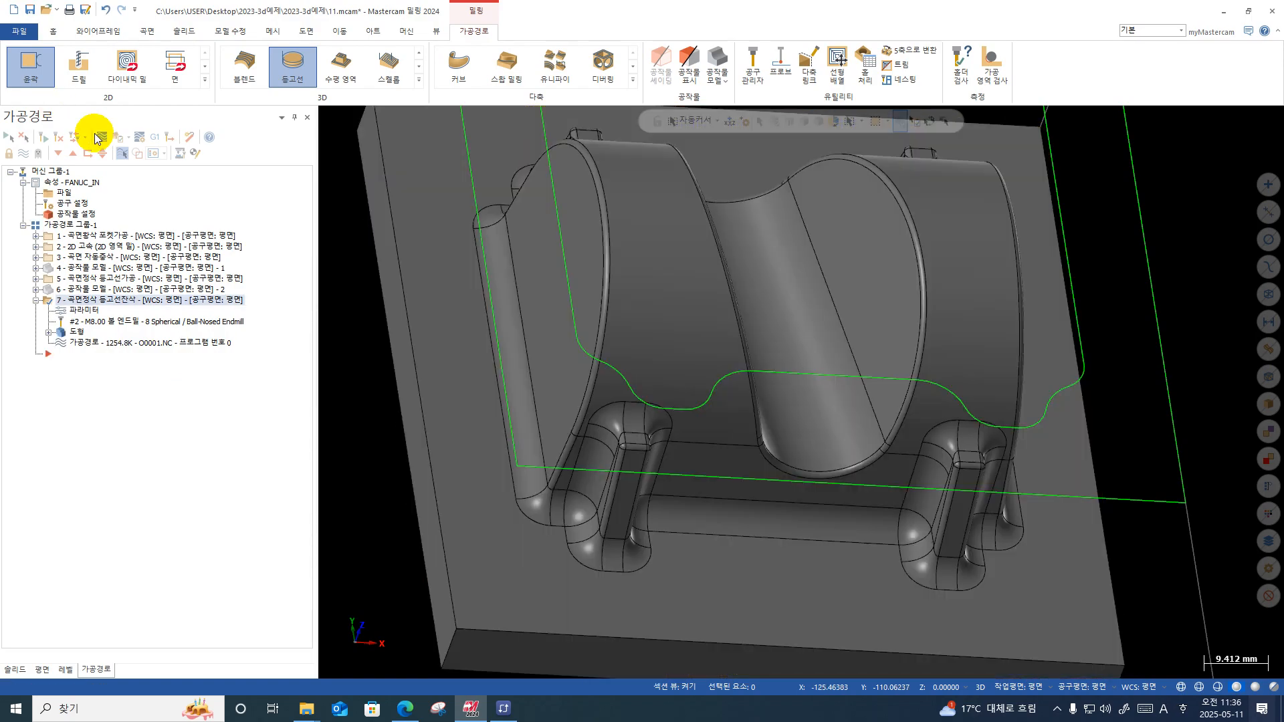
Step: Backplot the regenerated contour leftover toolpath and examine its coverage along the outer fillets
{"action": "left_click", "coordinate": [101, 136]}
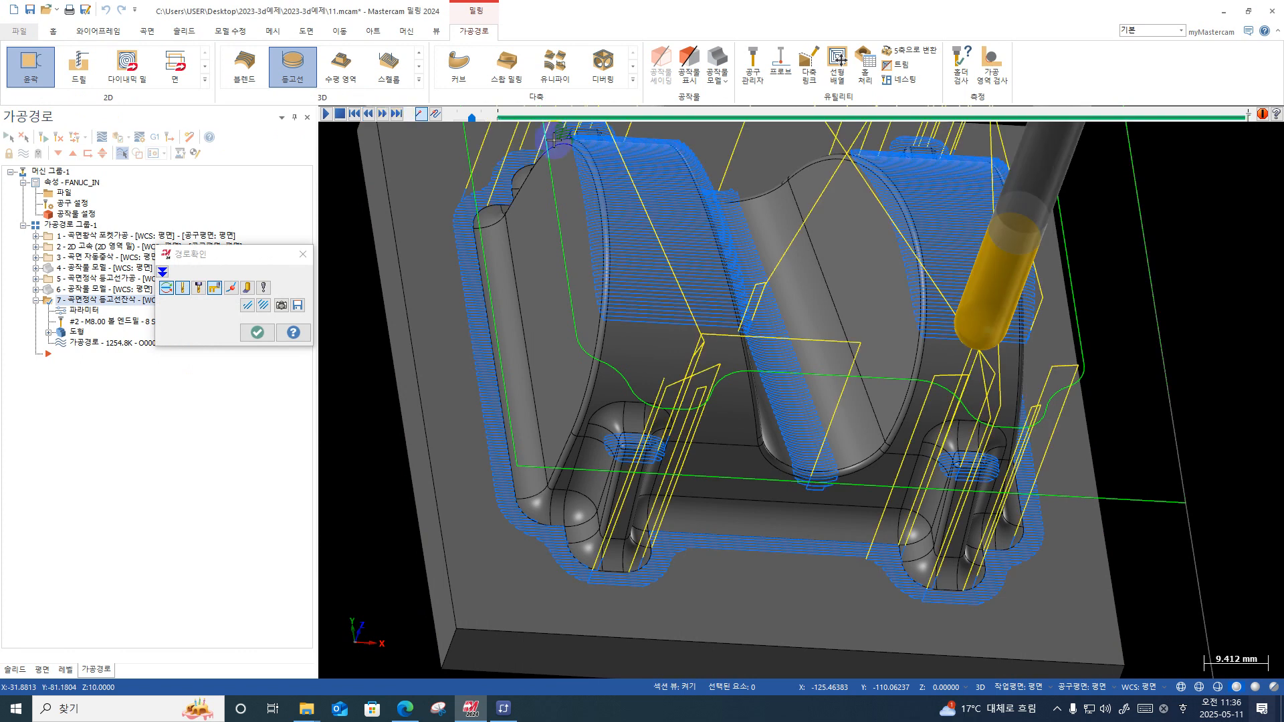
{"action": "scroll", "coordinate": [902, 261], "scroll_direction": "up", "scroll_amount": 2}
{"action": "middle_click_drag", "start_coordinate": [902, 261], "coordinate": [676, 300]}
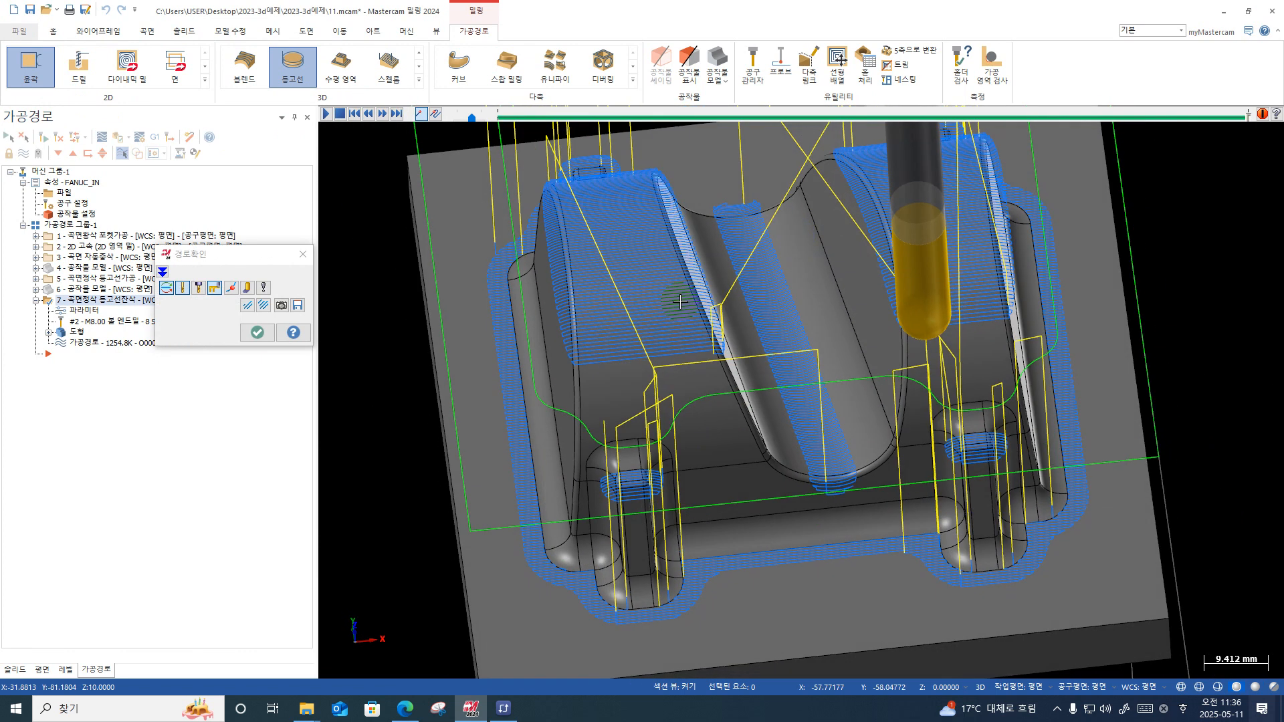
{"action": "left_click", "coordinate": [257, 332]}
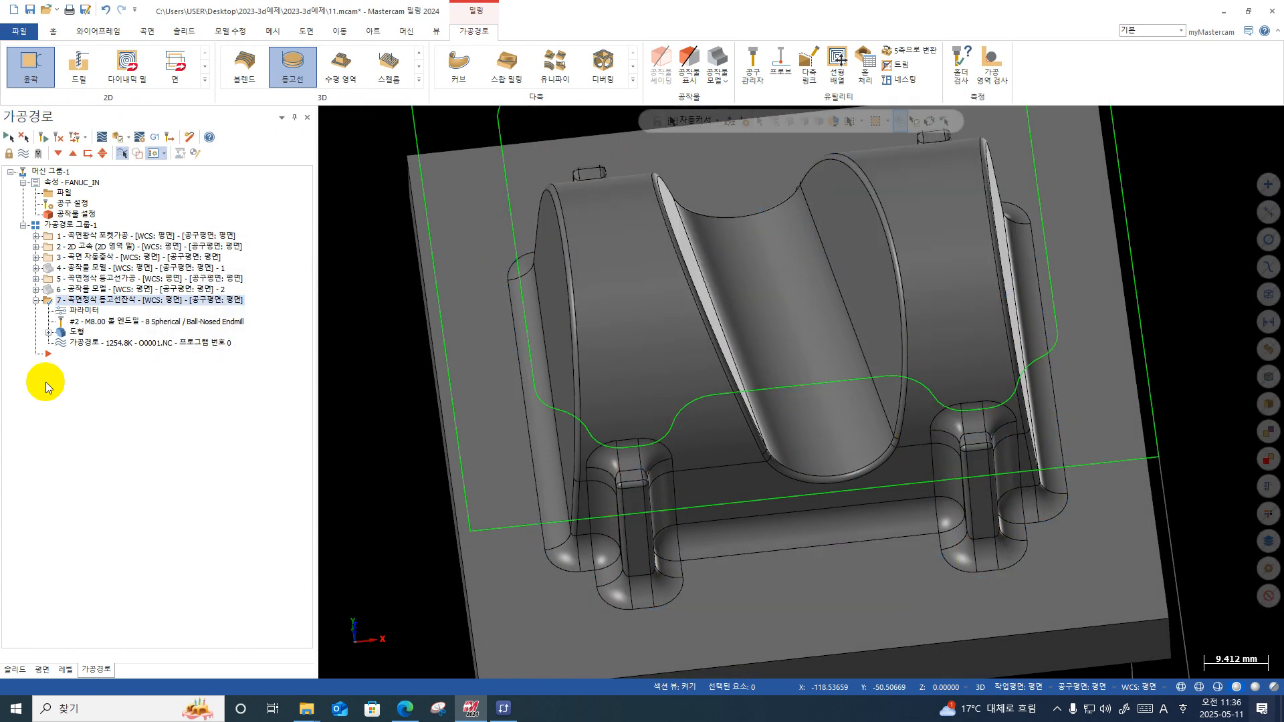
Step: Simulate the contour leftover machining on the operation 6 stock model at a slower playback speed and inspect the cut from several angles
{"action": "left_click", "coordinate": [89, 291]}
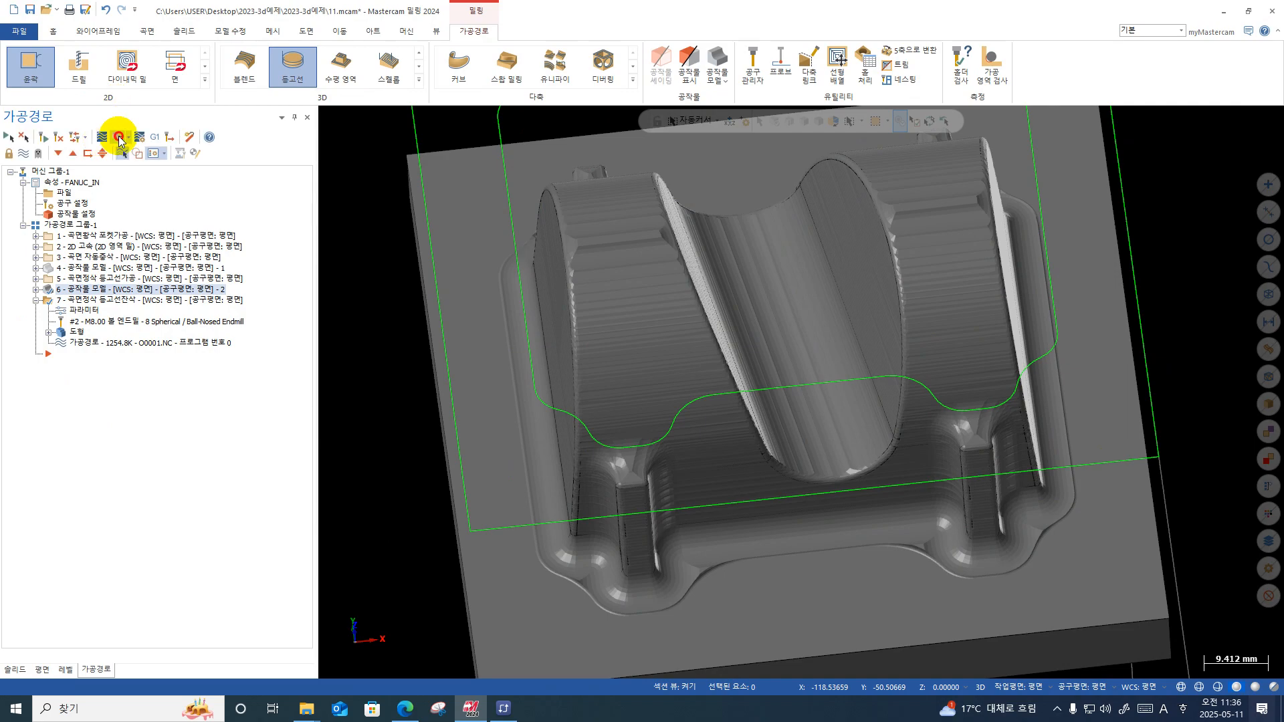
{"action": "left_click", "coordinate": [121, 138]}
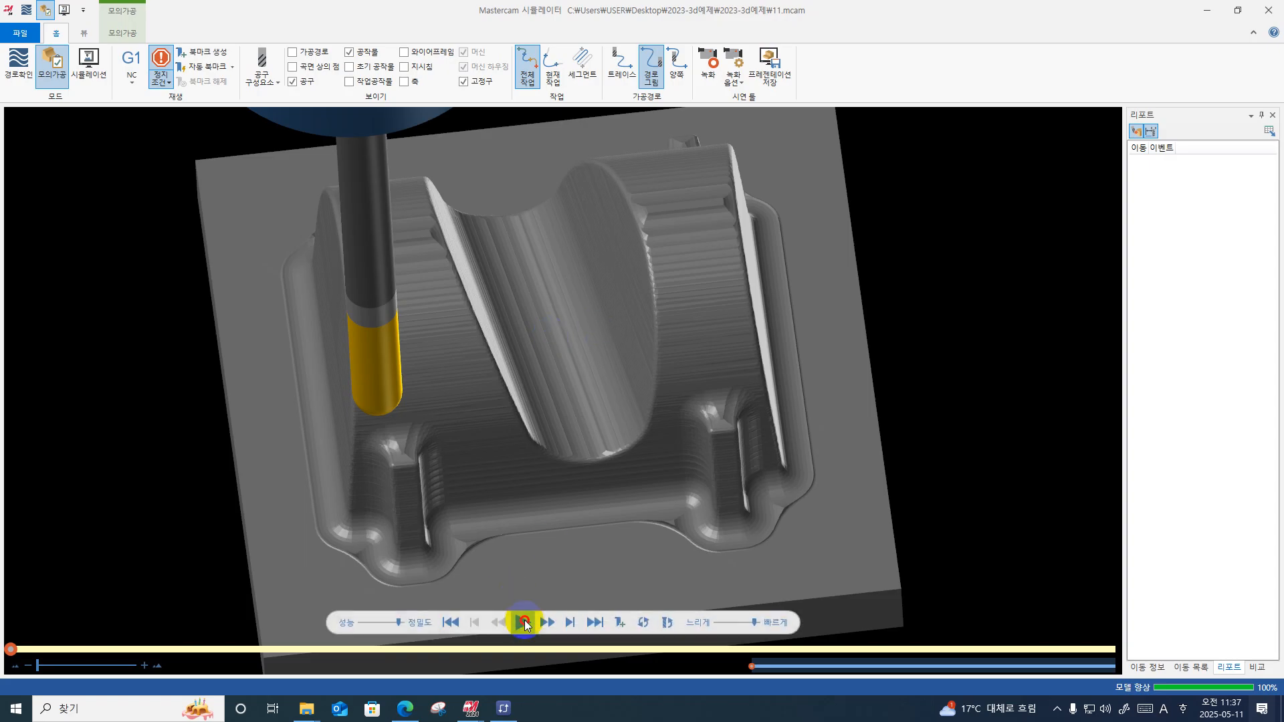
{"action": "left_click", "coordinate": [523, 618]}
{"action": "middle_click_drag", "start_coordinate": [478, 441], "coordinate": [504, 440]}
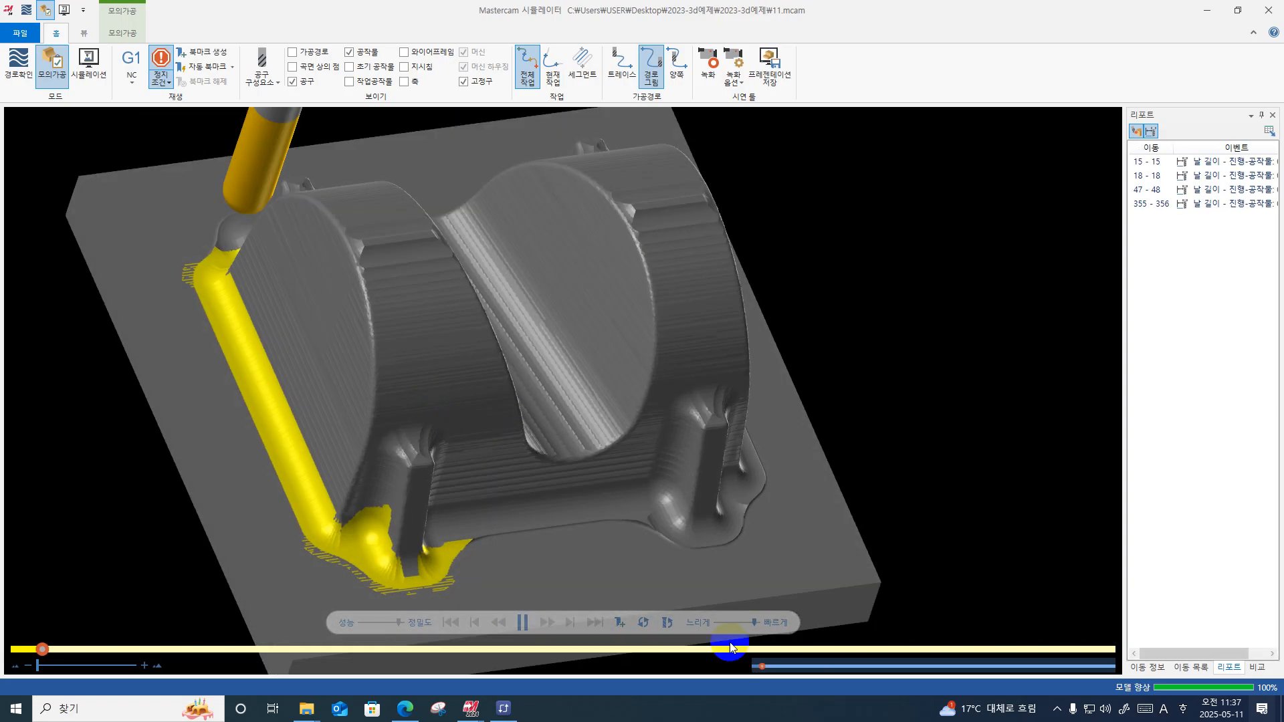
{"action": "left_click", "coordinate": [731, 623]}
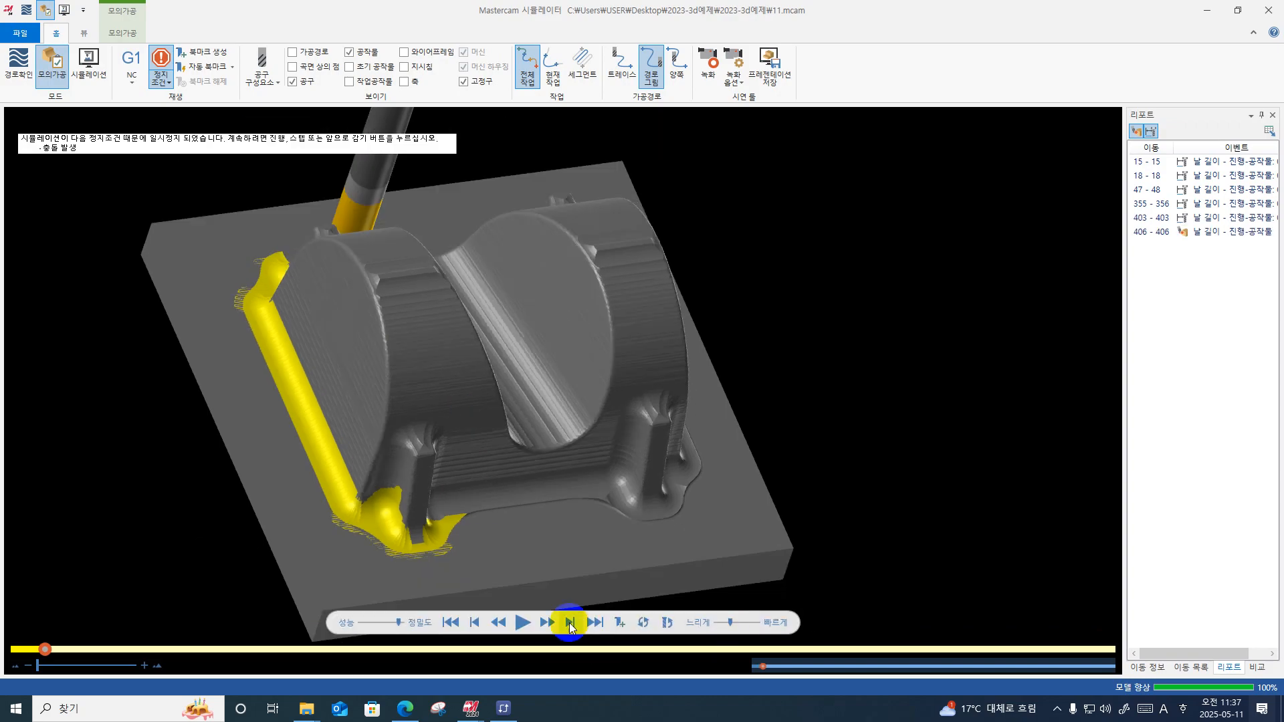
{"action": "left_click", "coordinate": [523, 622]}
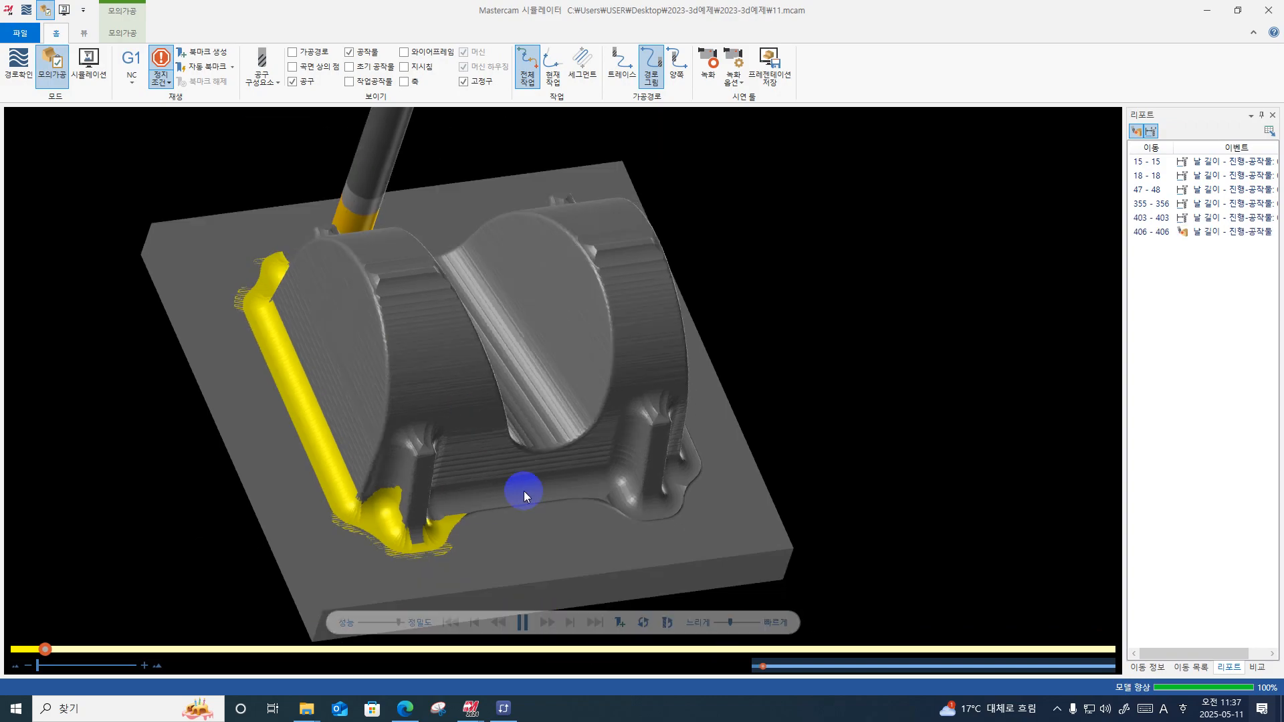
{"action": "middle_click_drag", "start_coordinate": [524, 491], "coordinate": [555, 527]}
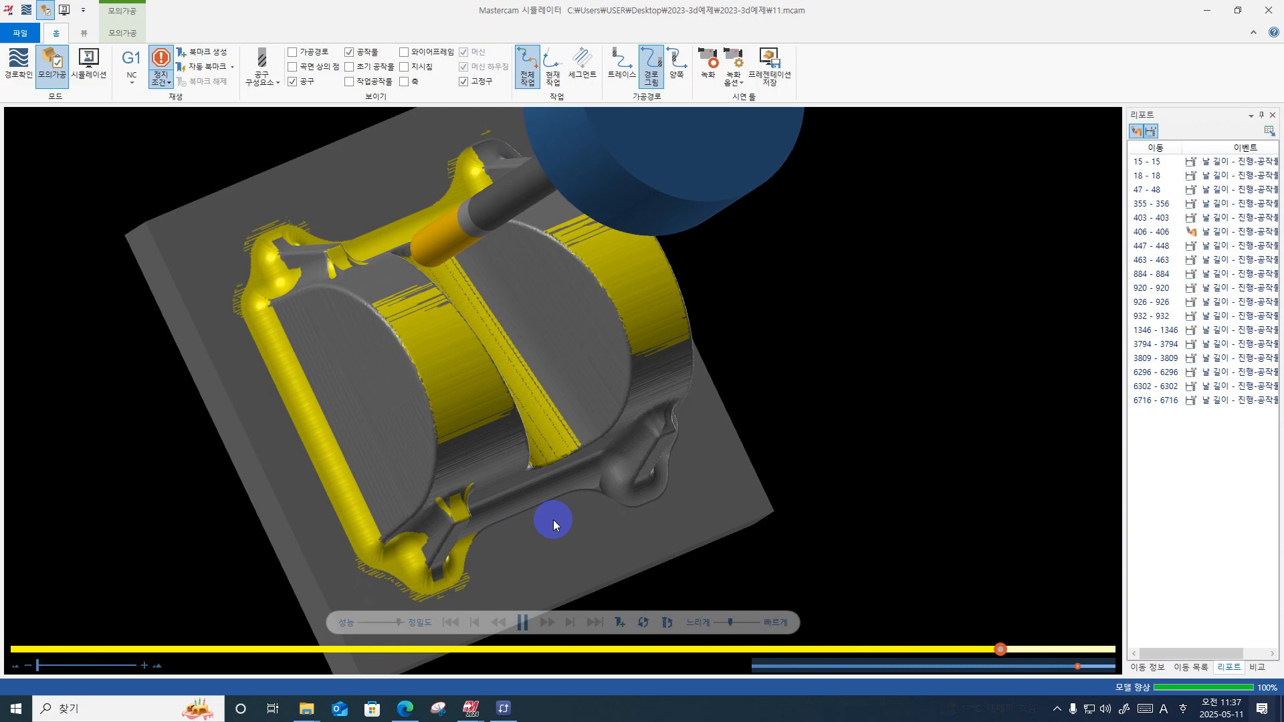
{"action": "middle_click_drag", "start_coordinate": [526, 465], "coordinate": [504, 400]}
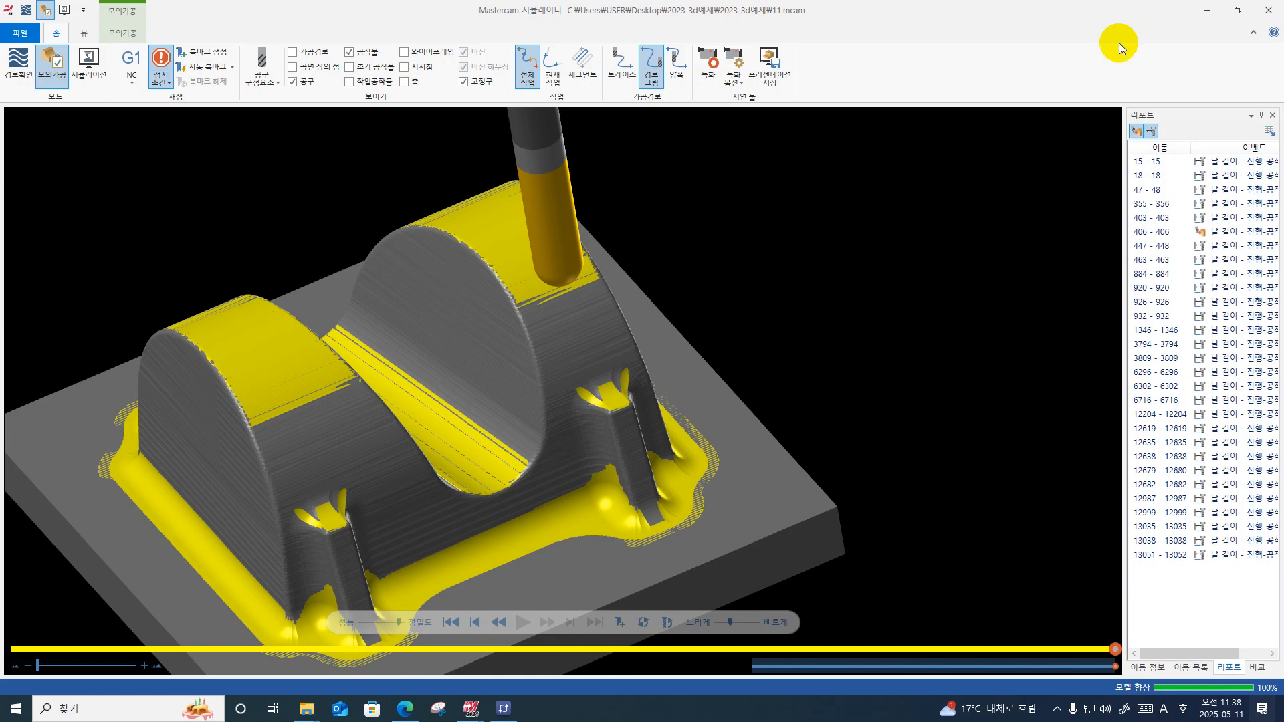
{"action": "left_click", "coordinate": [1265, 8]}
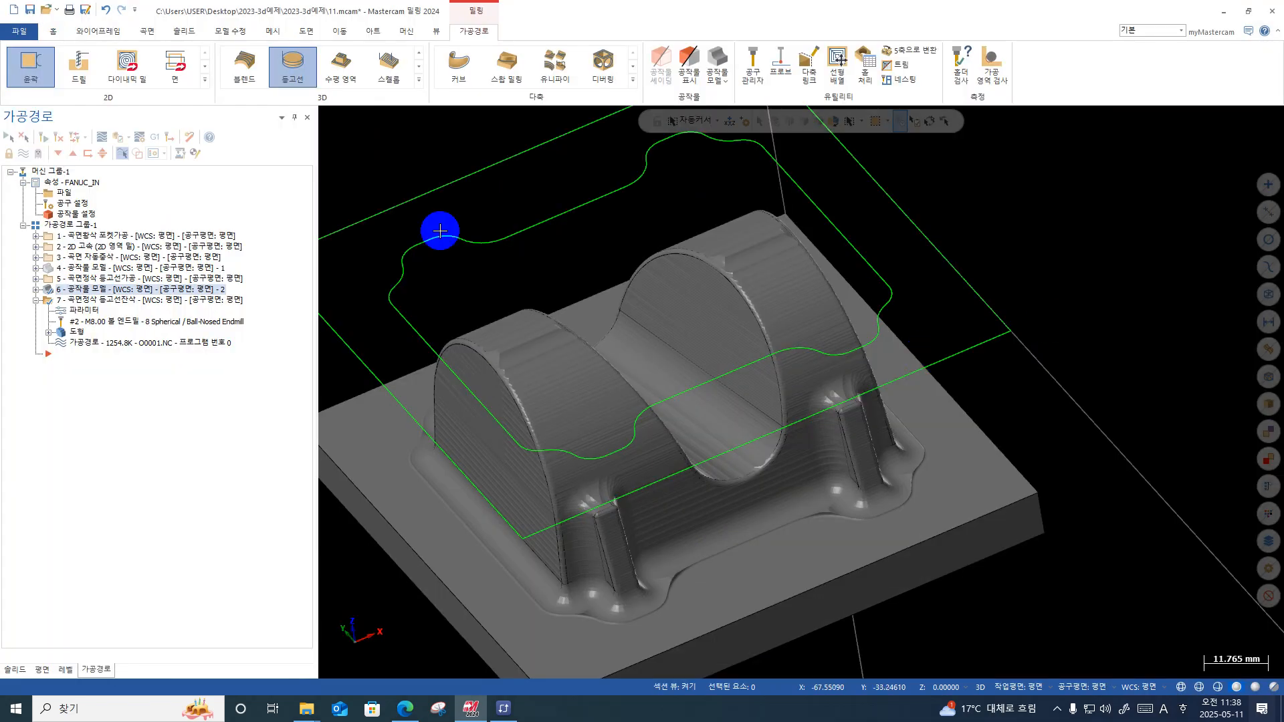
Step: Measure the radii of the rib's side fillet and the long base fillet with dynamic analysis
{"action": "left_click", "coordinate": [57, 302]}
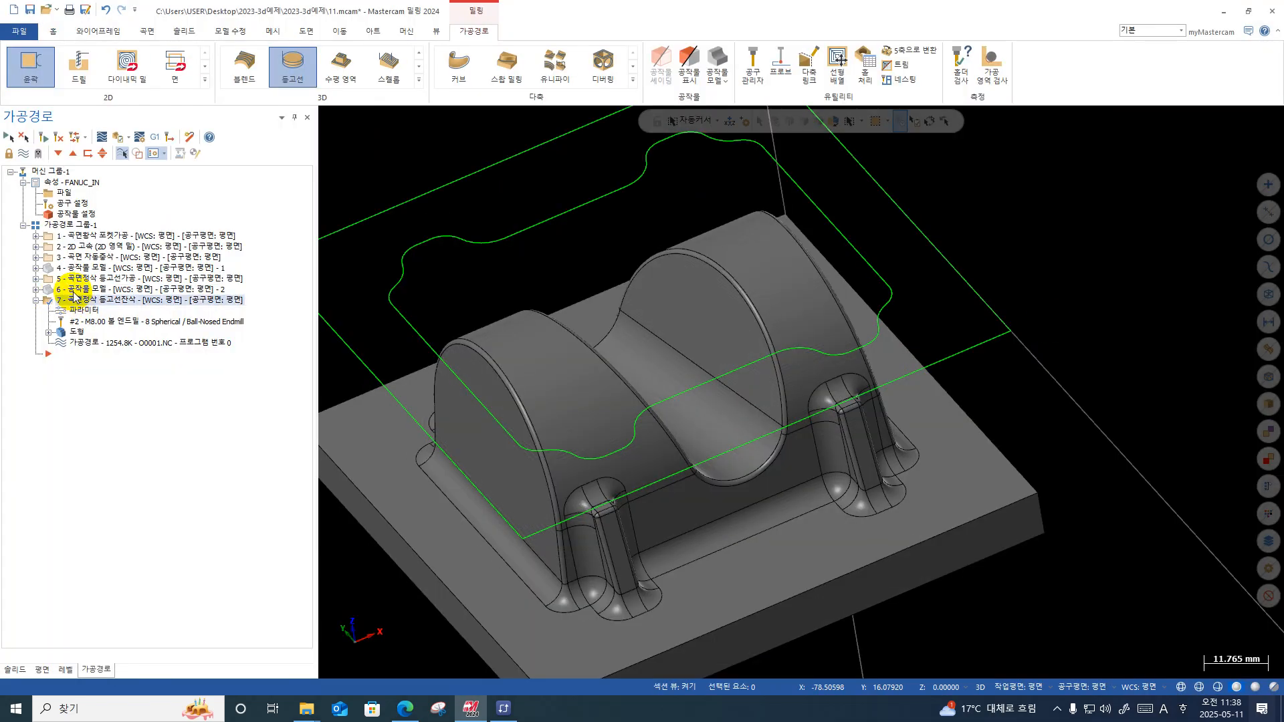
{"action": "left_click", "coordinate": [53, 31]}
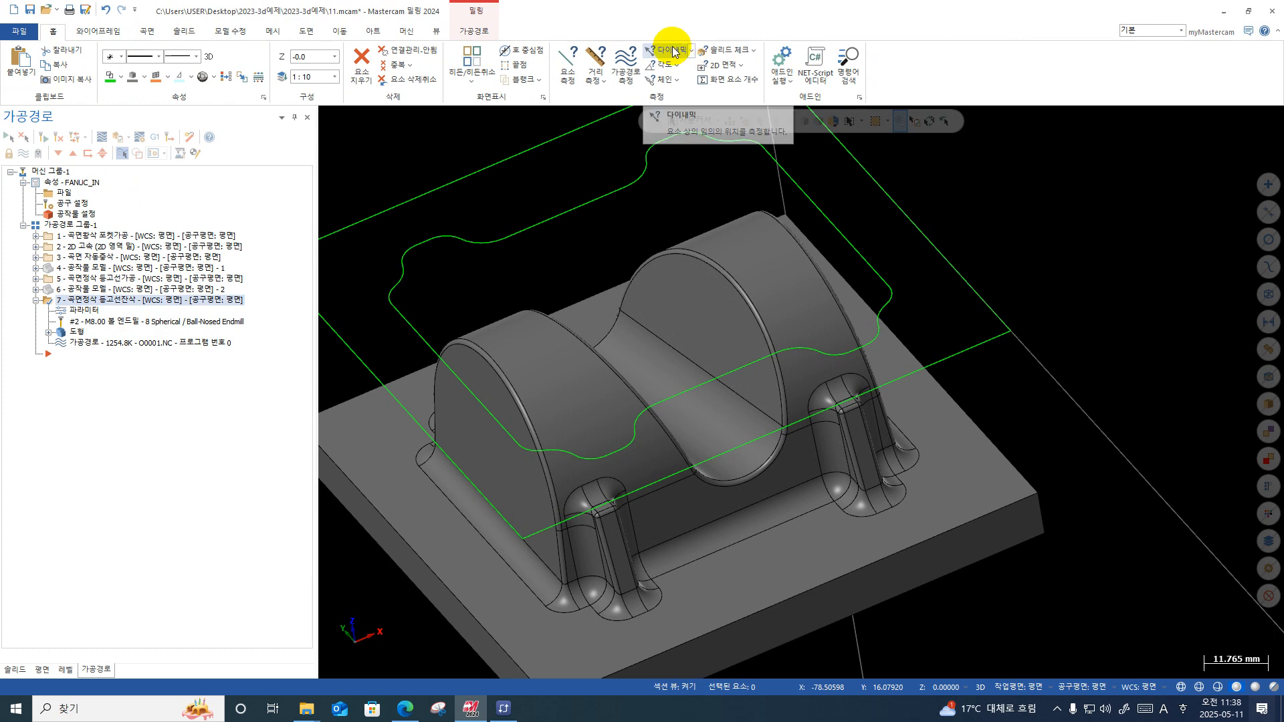
{"action": "left_click", "coordinate": [675, 48]}
{"action": "scroll", "coordinate": [602, 558], "scroll_direction": "up", "scroll_amount": 4}
{"action": "scroll", "coordinate": [608, 559], "scroll_direction": "up", "scroll_amount": 1}
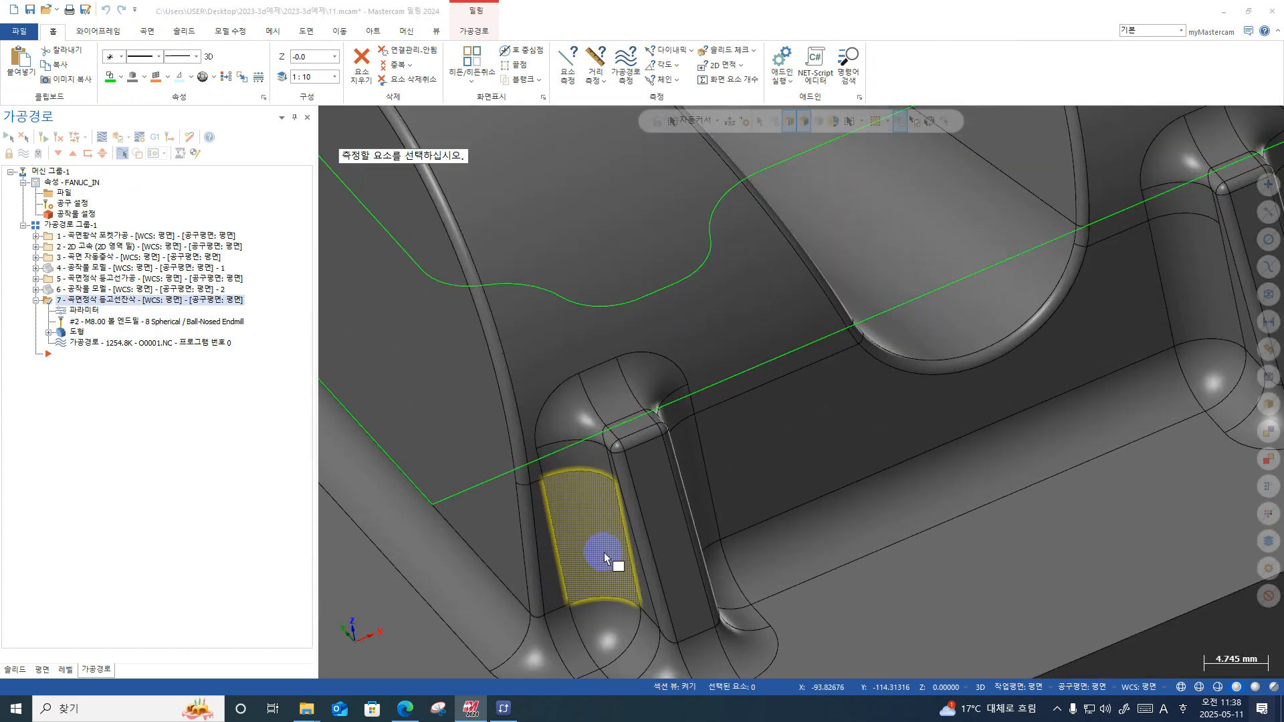
{"action": "left_click", "coordinate": [605, 558]}
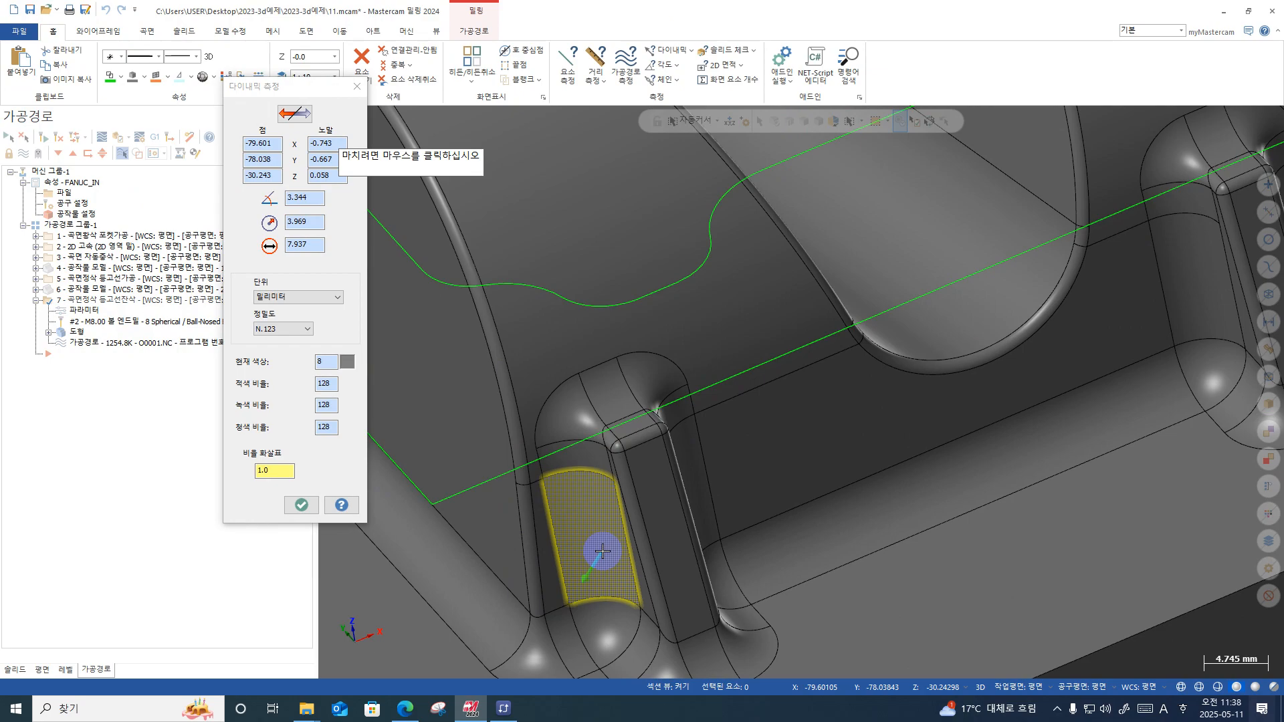
{"action": "left_click", "coordinate": [601, 550]}
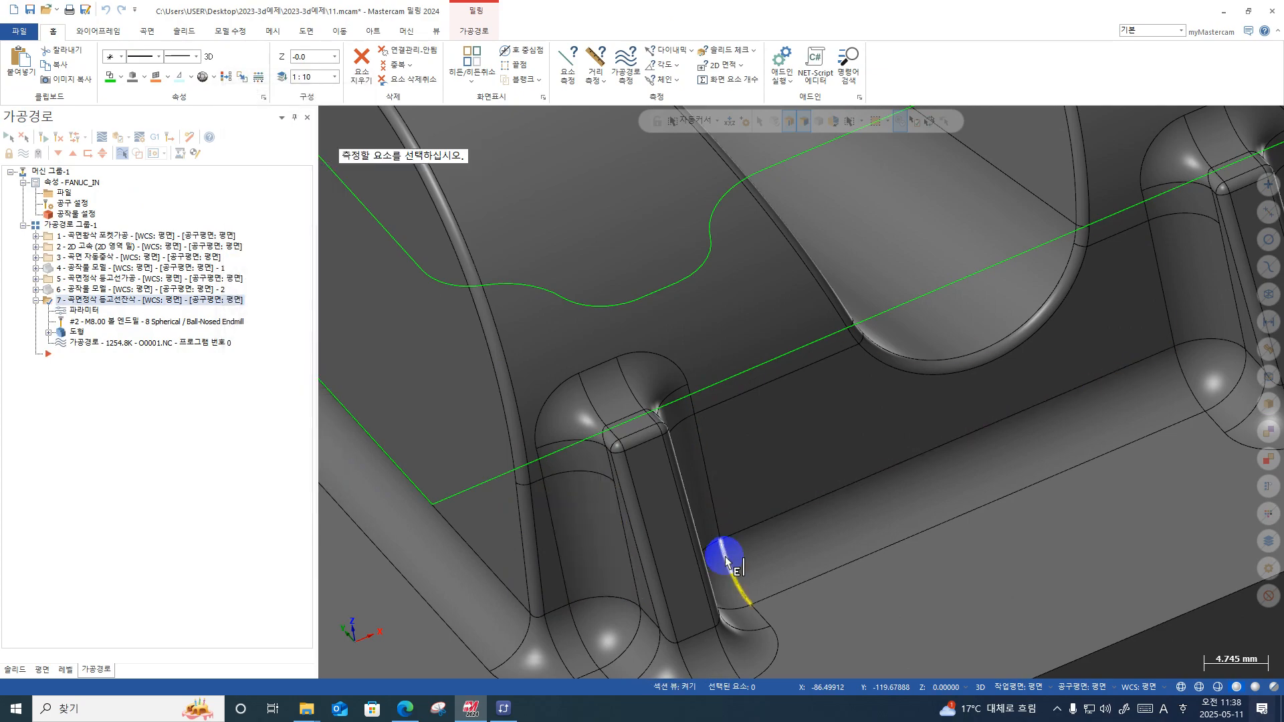
{"action": "left_click", "coordinate": [784, 552]}
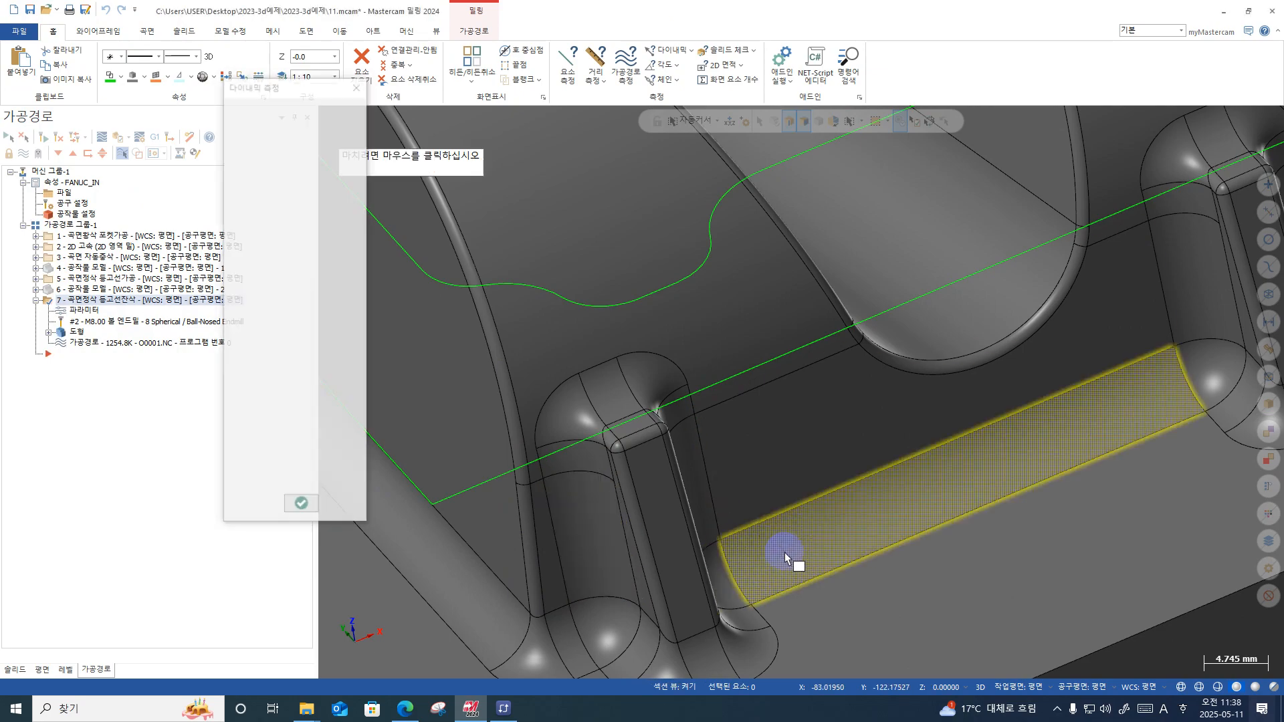
{"action": "left_click", "coordinate": [664, 425]}
Step: Switch to the top view of the part and collapse operation 7 in the toolpath tree
{"action": "scroll", "coordinate": [664, 425], "scroll_direction": "down", "scroll_amount": 8}
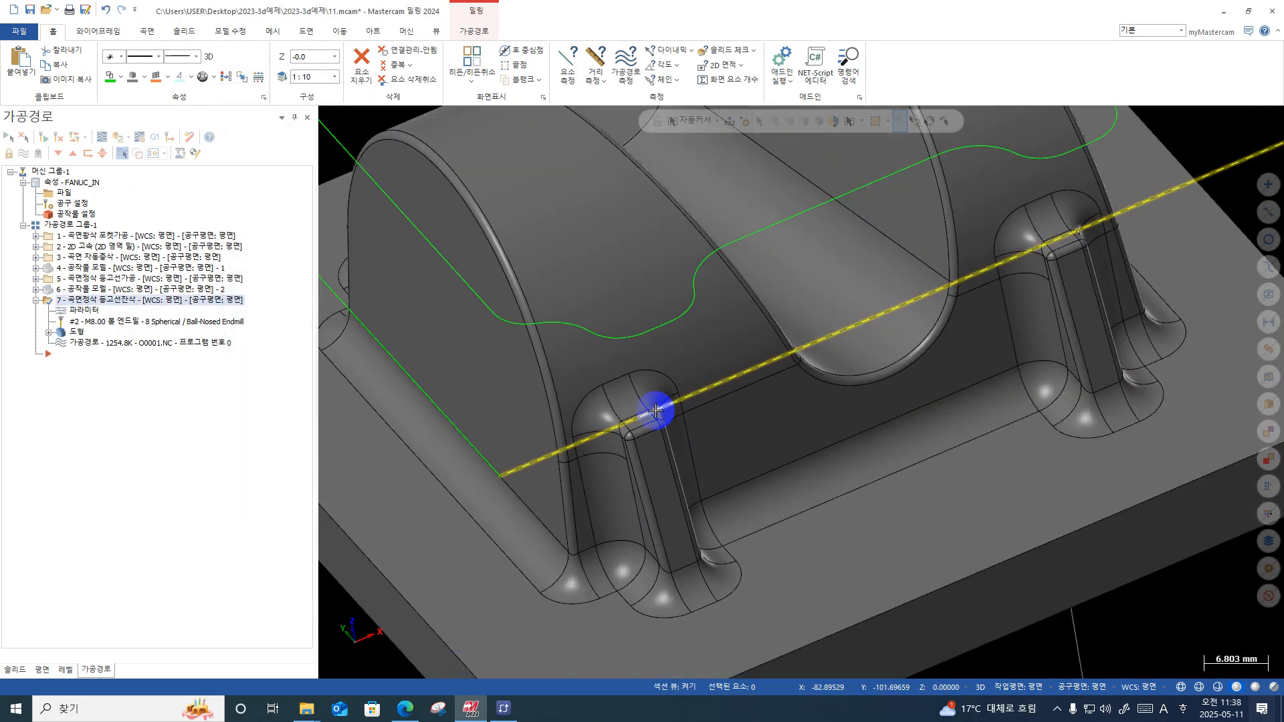
{"action": "right_click", "coordinate": [1043, 298]}
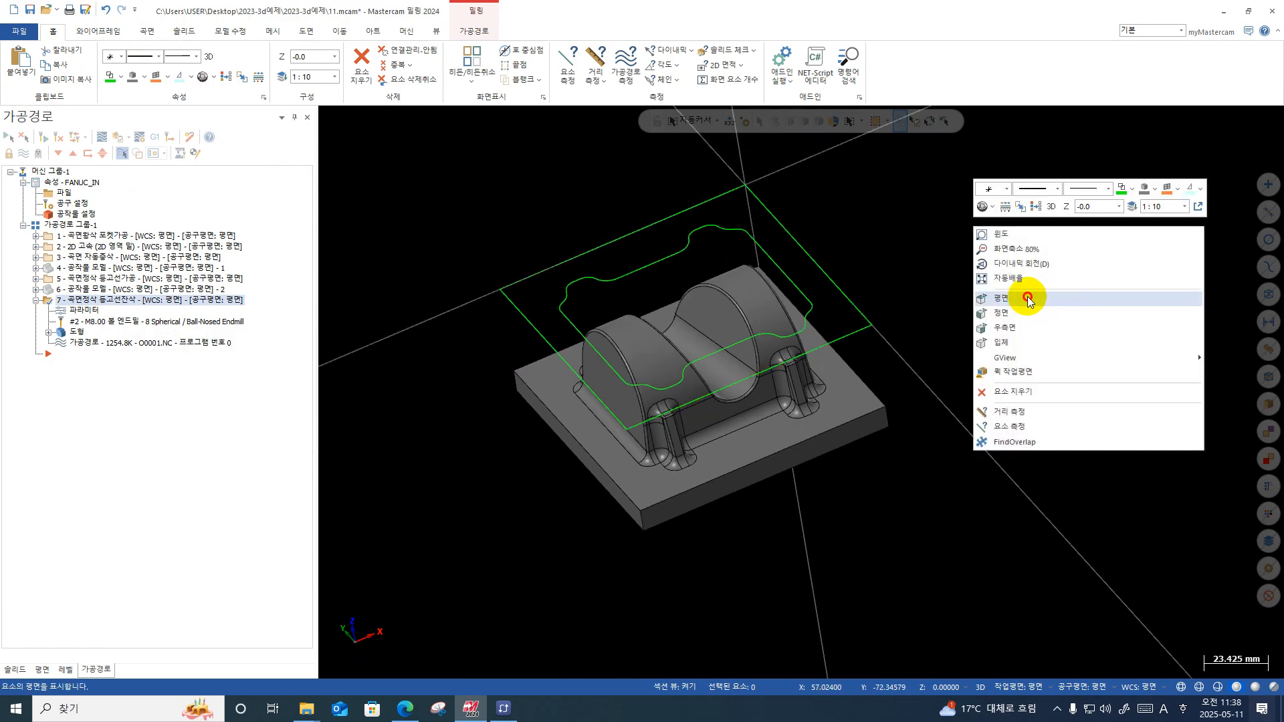
{"action": "left_click", "coordinate": [1025, 292]}
{"action": "left_click", "coordinate": [36, 299]}
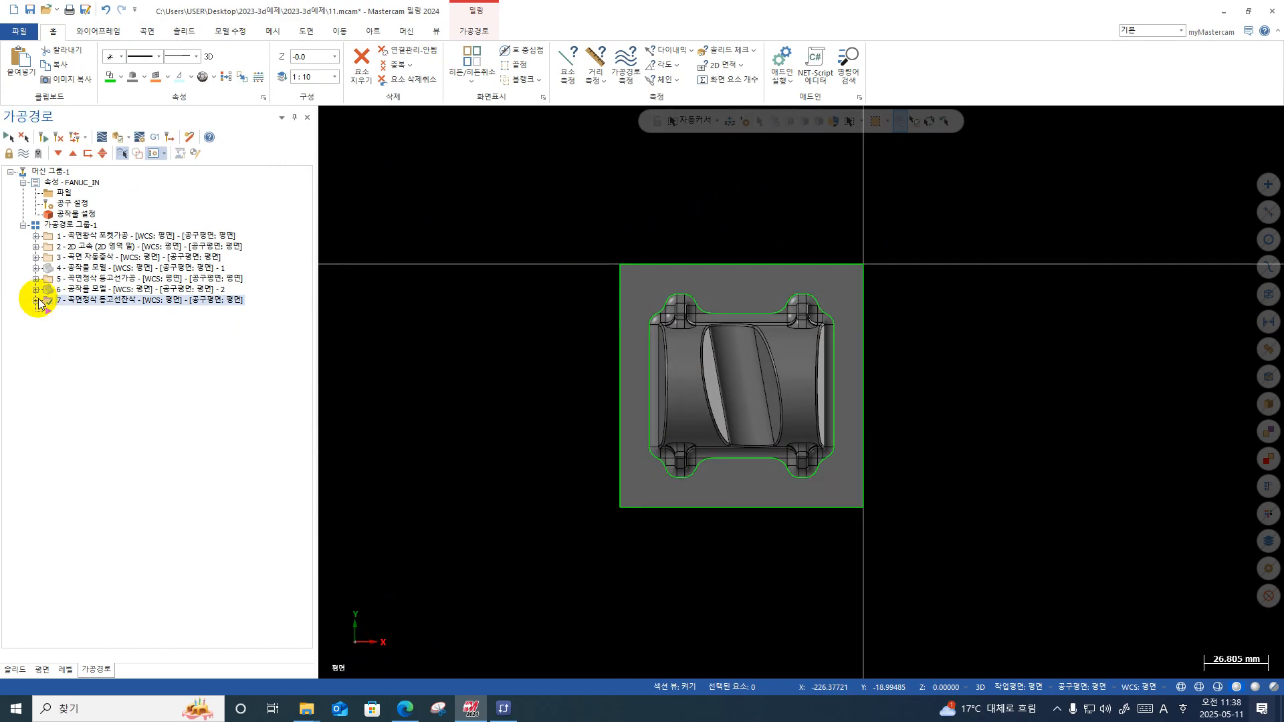
{"action": "right_click", "coordinate": [118, 323]}
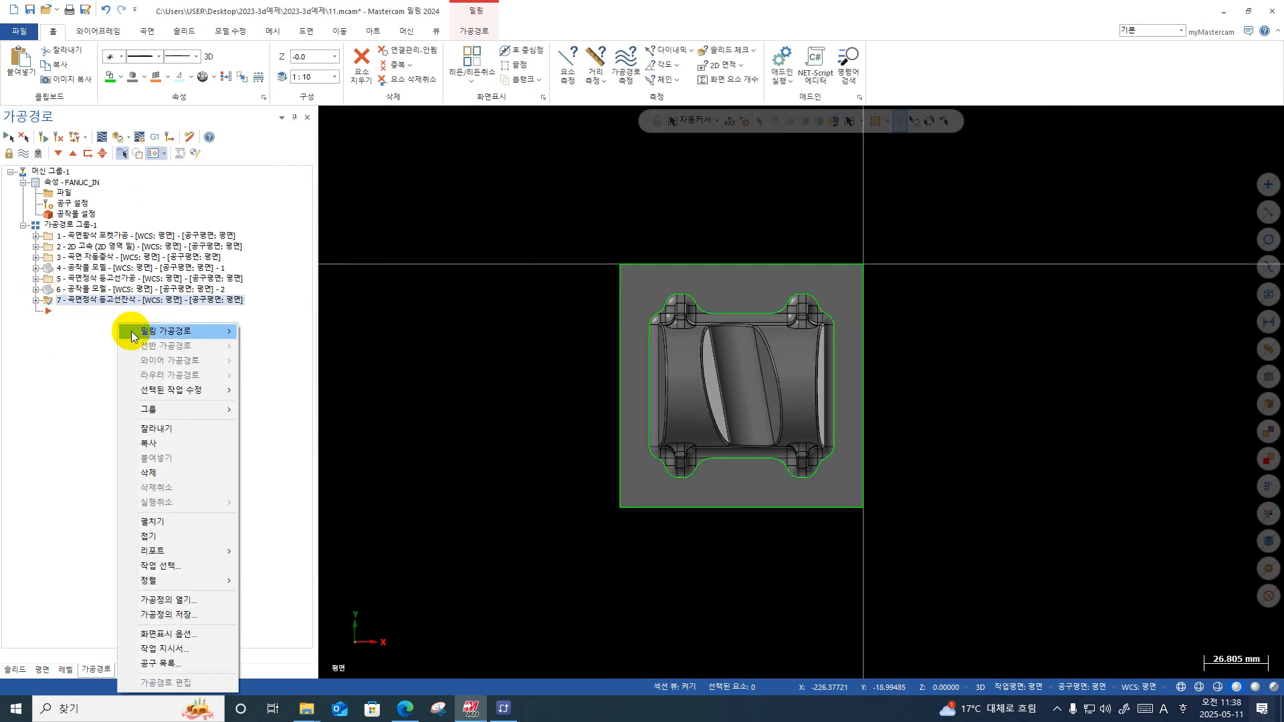
{"action": "mouse_move", "coordinate": [133, 334]}
{"action": "mouse_move", "coordinate": [345, 440]}
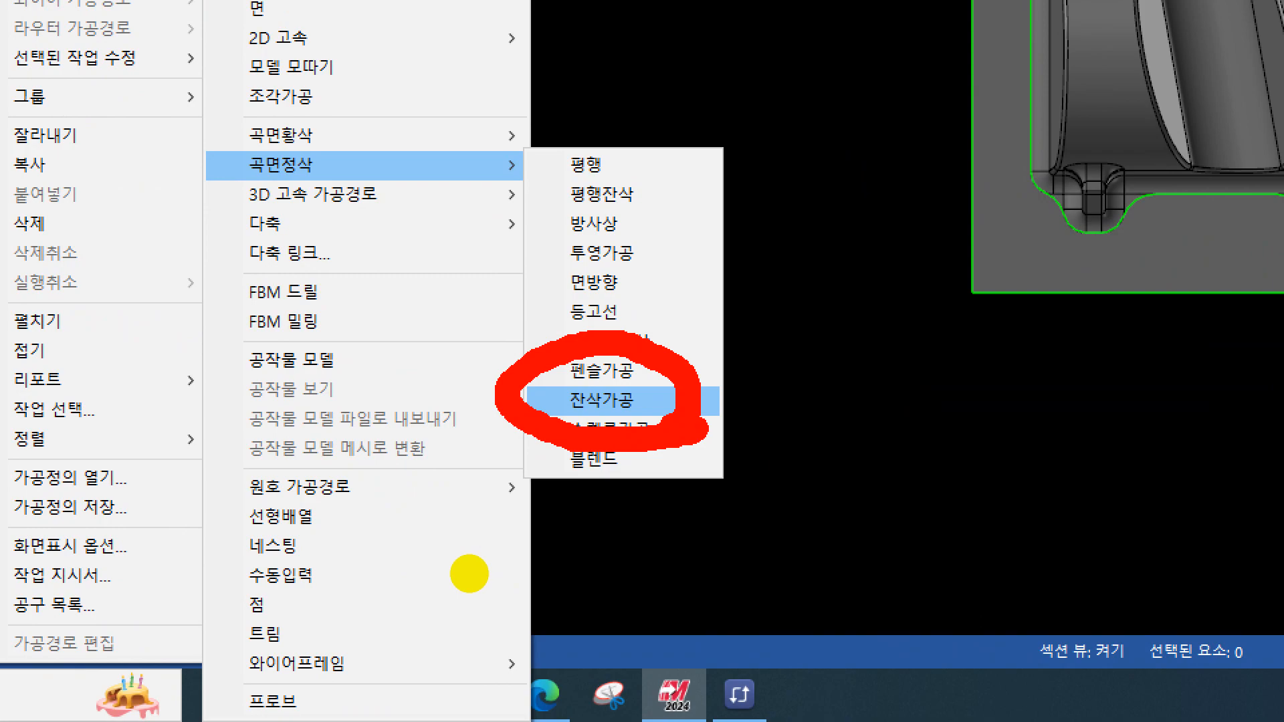
{"action": "left_click", "coordinate": [635, 401]}
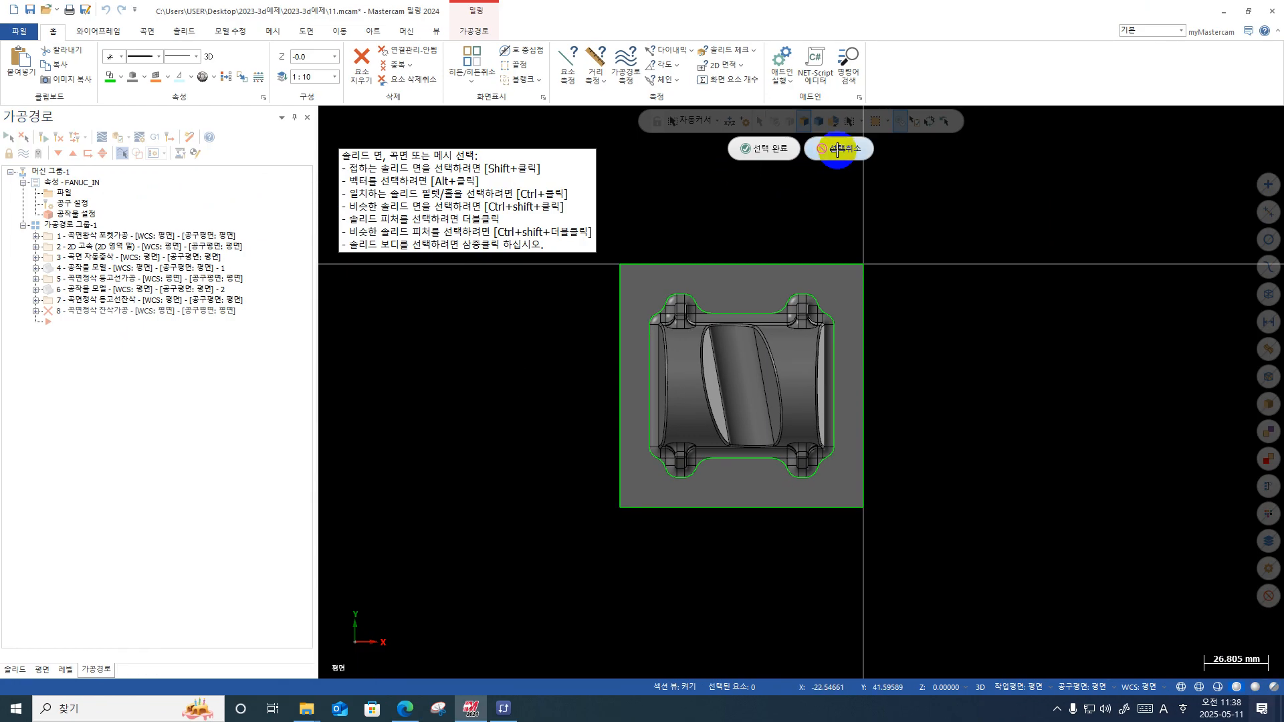
{"action": "left_click", "coordinate": [839, 154]}
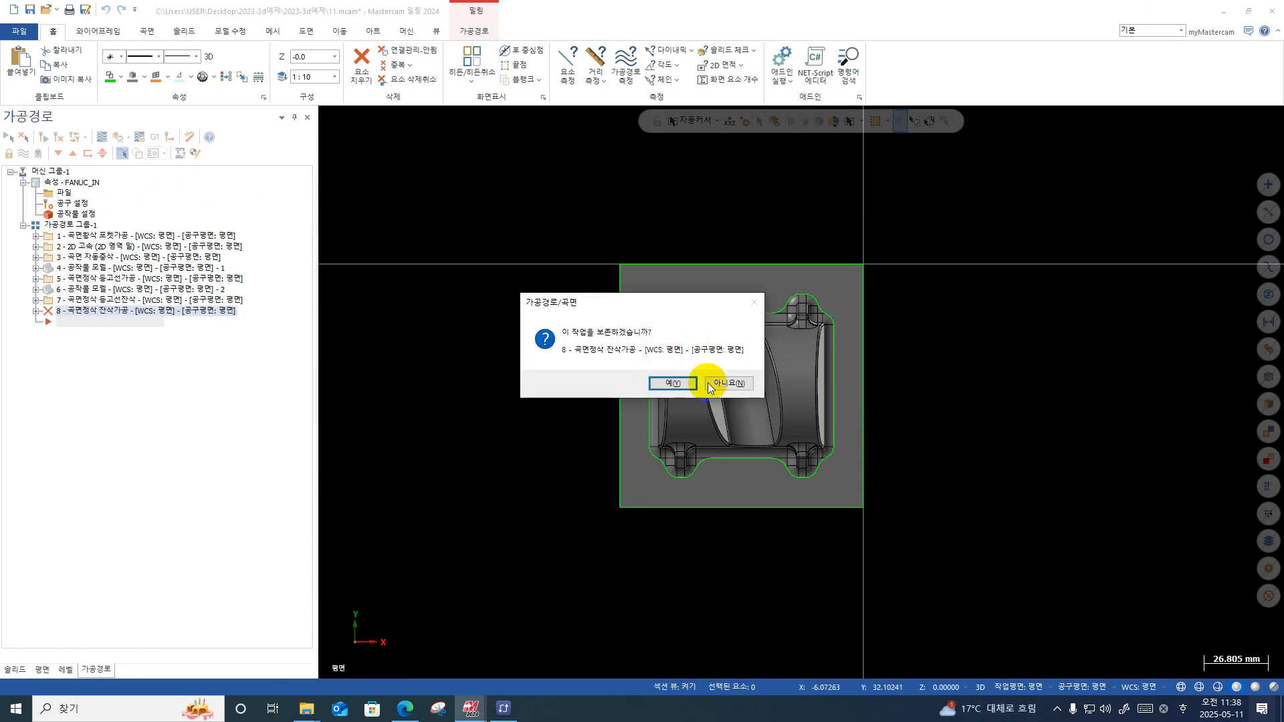
{"action": "left_click", "coordinate": [705, 381]}
{"action": "right_click", "coordinate": [126, 382]}
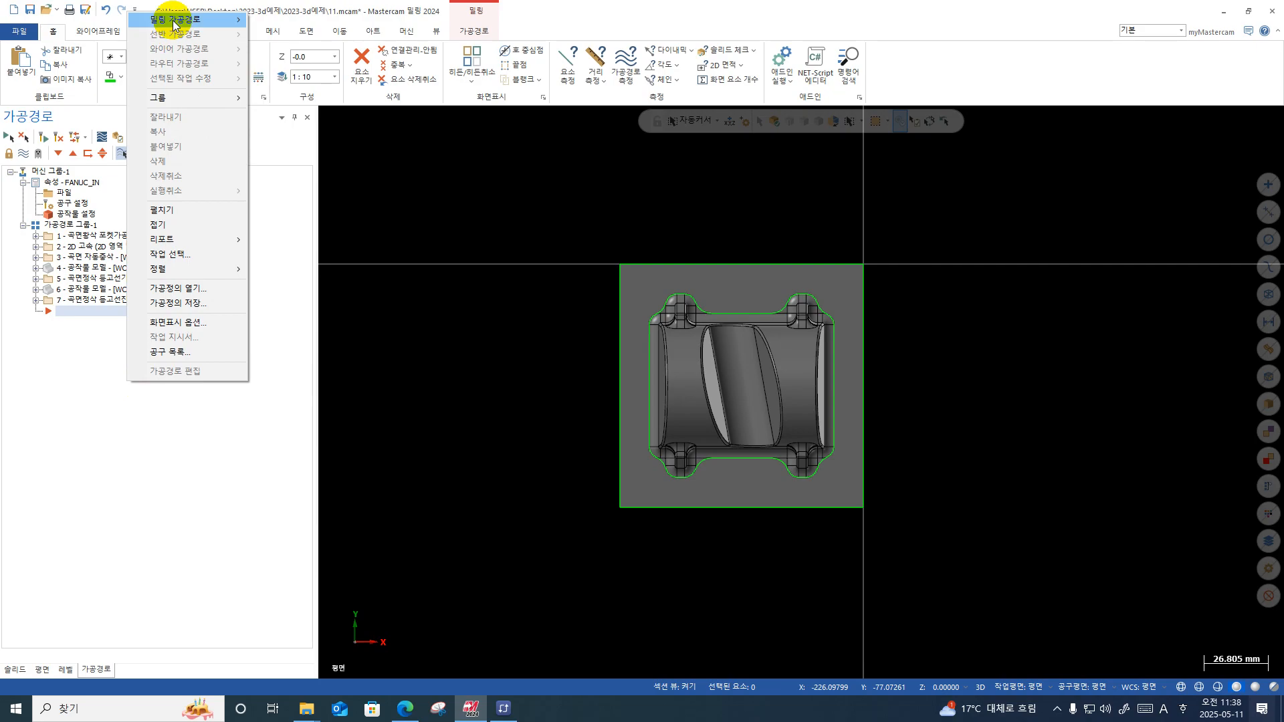
{"action": "mouse_move", "coordinate": [173, 20]}
{"action": "mouse_move", "coordinate": [334, 175]}
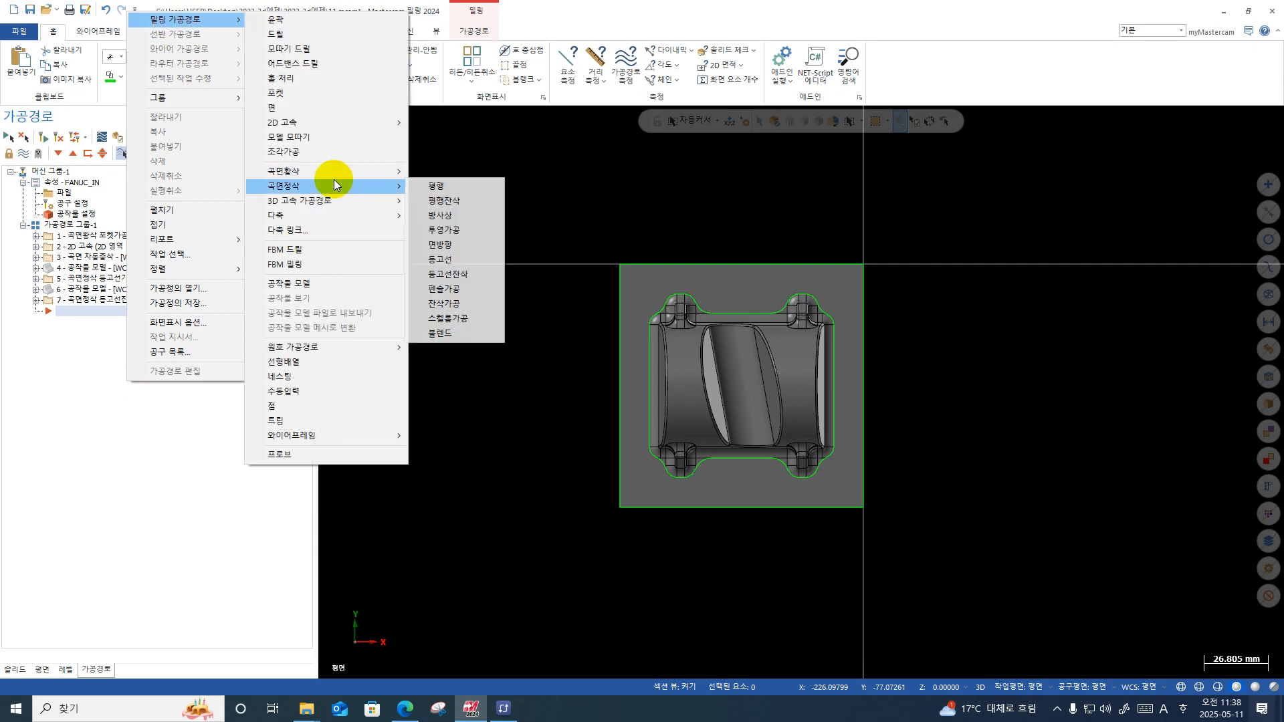
{"action": "left_click", "coordinate": [443, 277]}
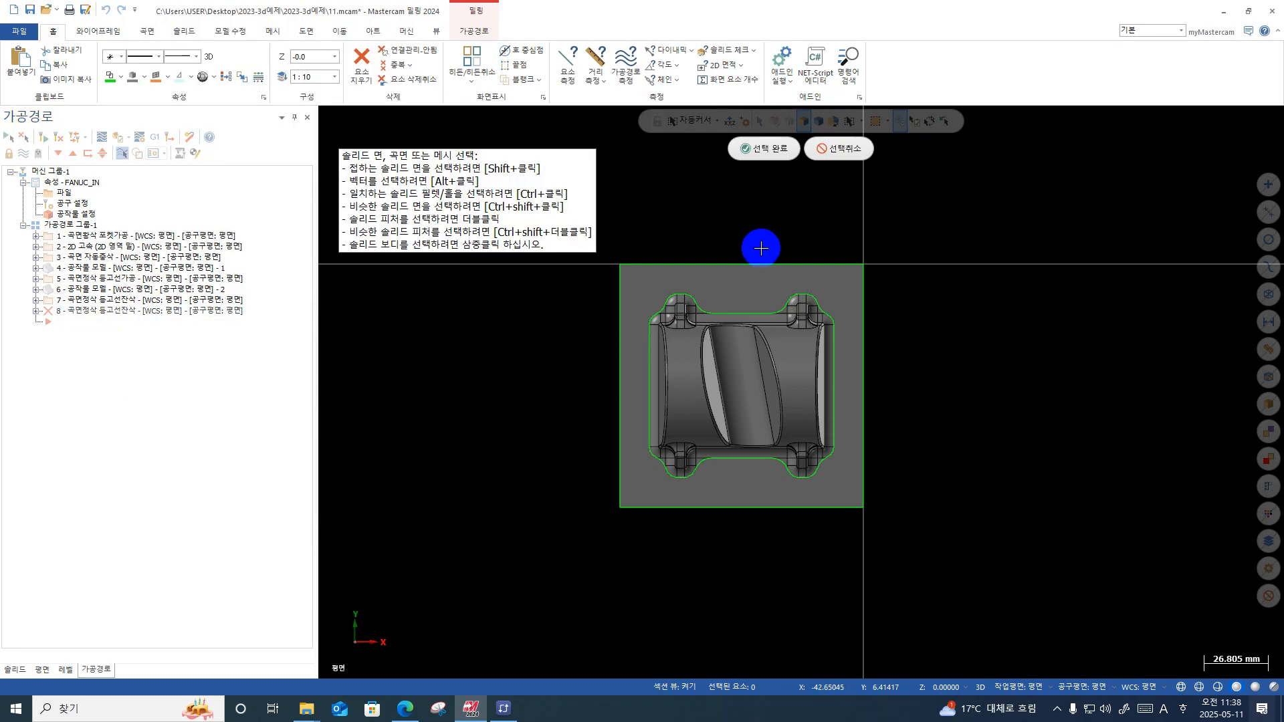
{"action": "key", "text": "Escape"}
{"action": "left_click", "coordinate": [750, 377]}
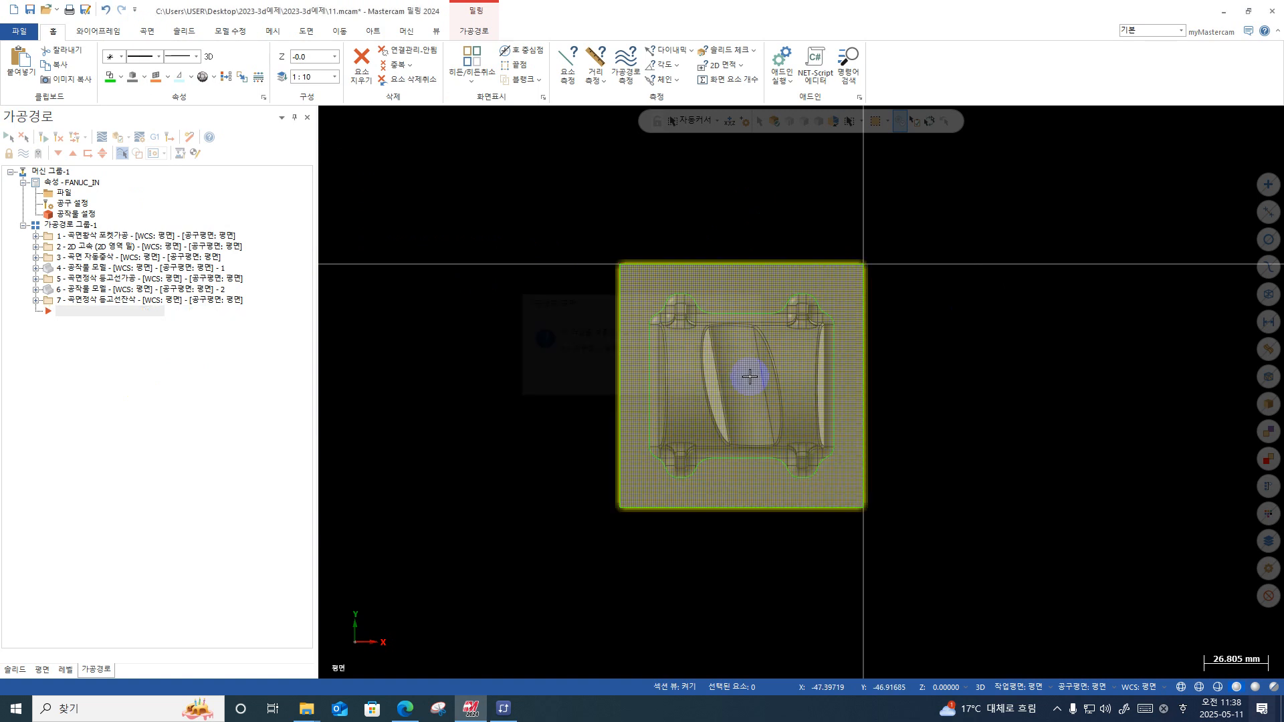
Step: Start a surface finish leftover toolpath with all faces of the part as drive surfaces
{"action": "right_click", "coordinate": [27, 329]}
{"action": "mouse_move", "coordinate": [86, 338]}
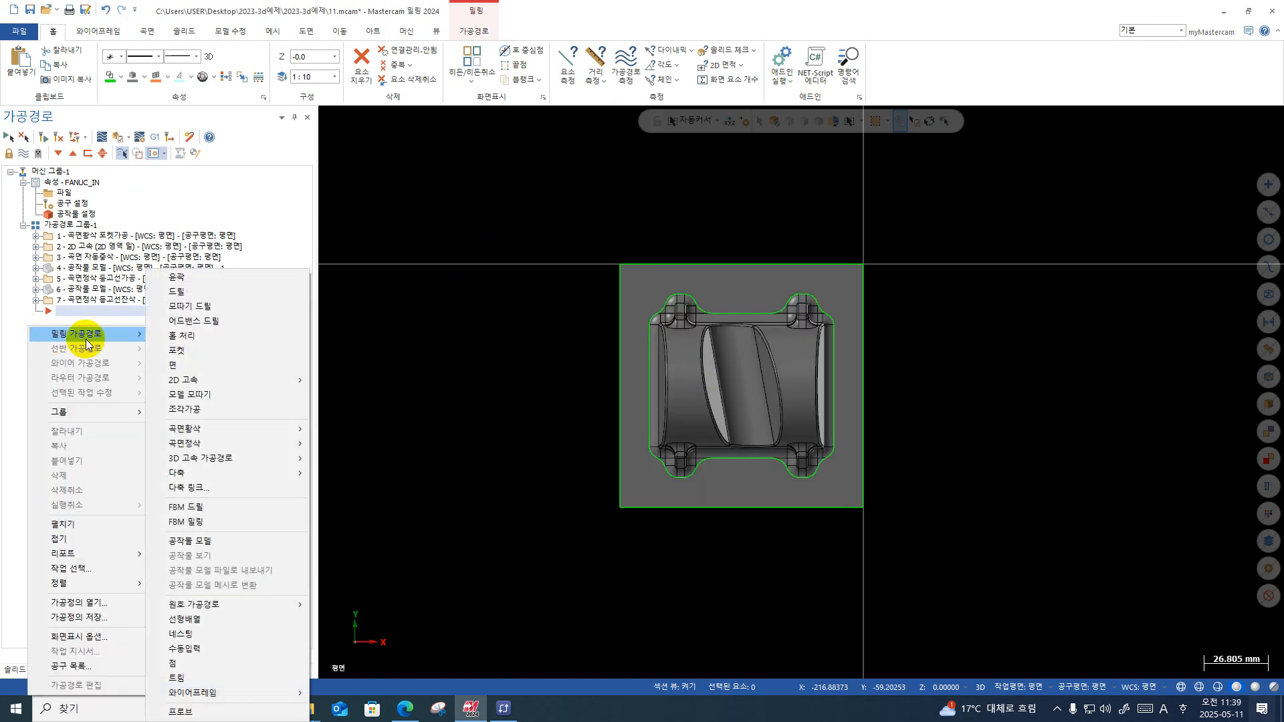
{"action": "mouse_move", "coordinate": [246, 443]}
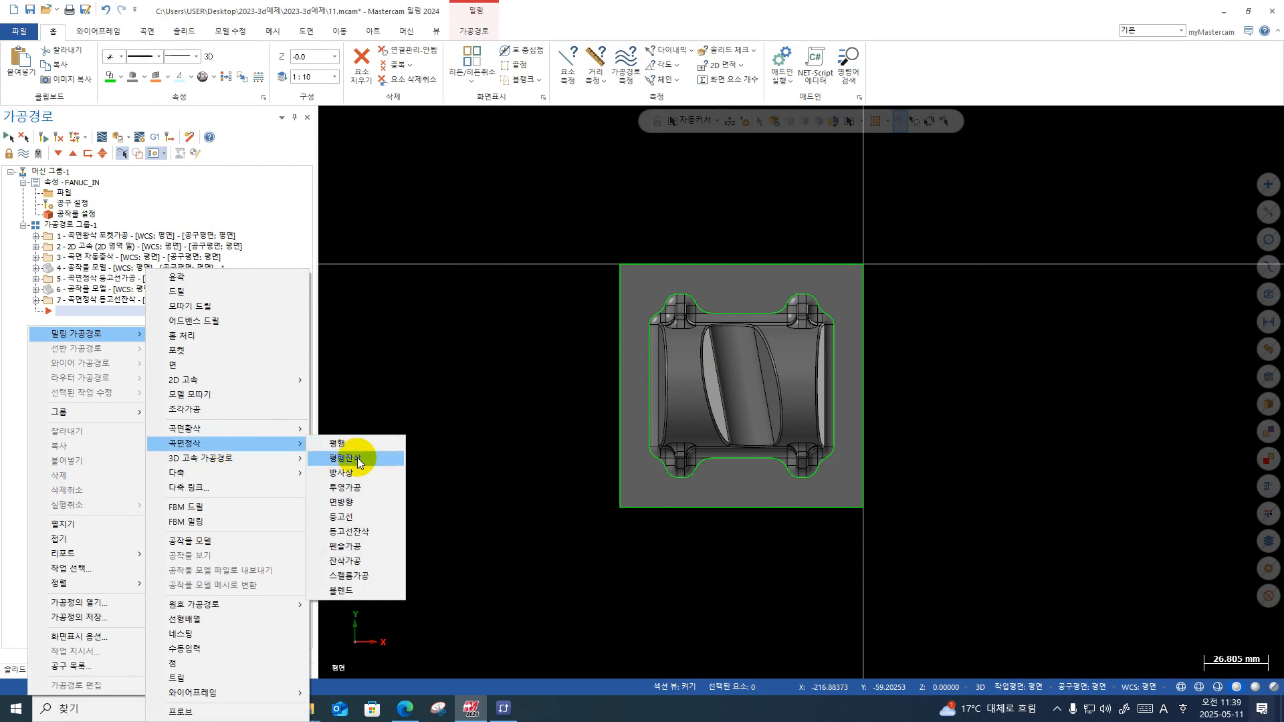
{"action": "left_click", "coordinate": [354, 562]}
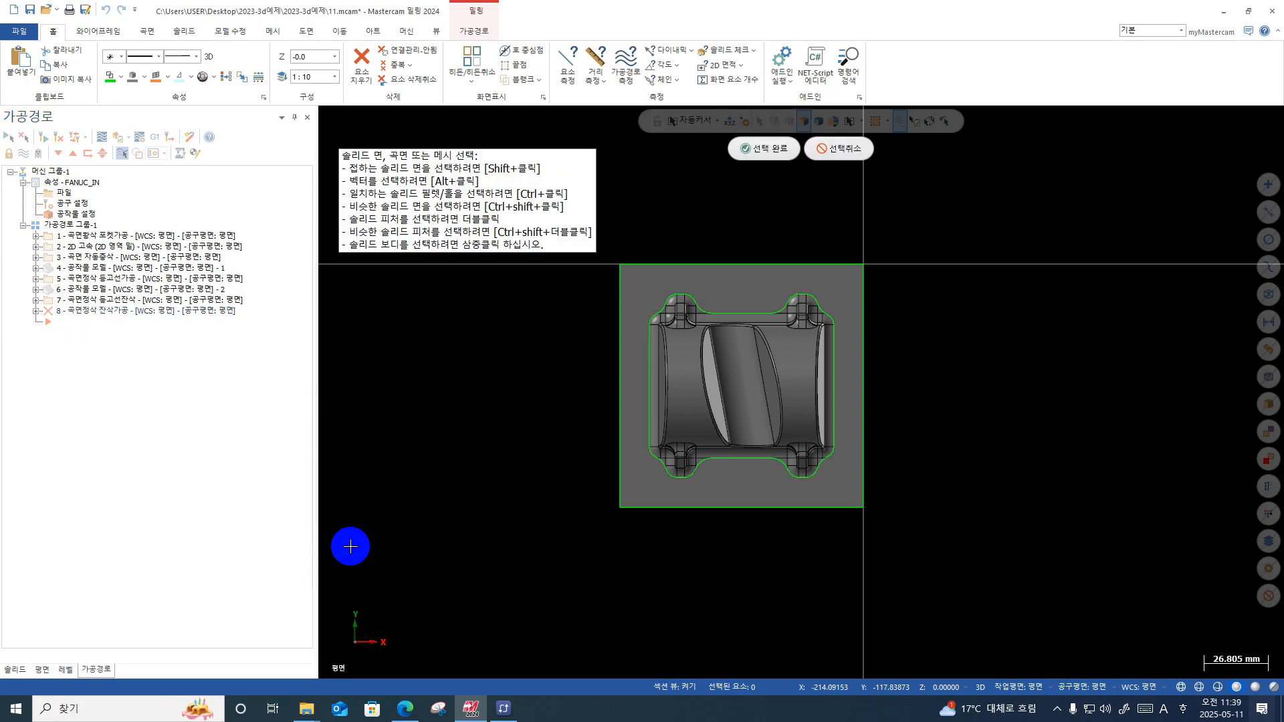
{"action": "left_click_drag", "start_coordinate": [863, 254], "coordinate": [515, 607]}
{"action": "key", "text": "Return"}
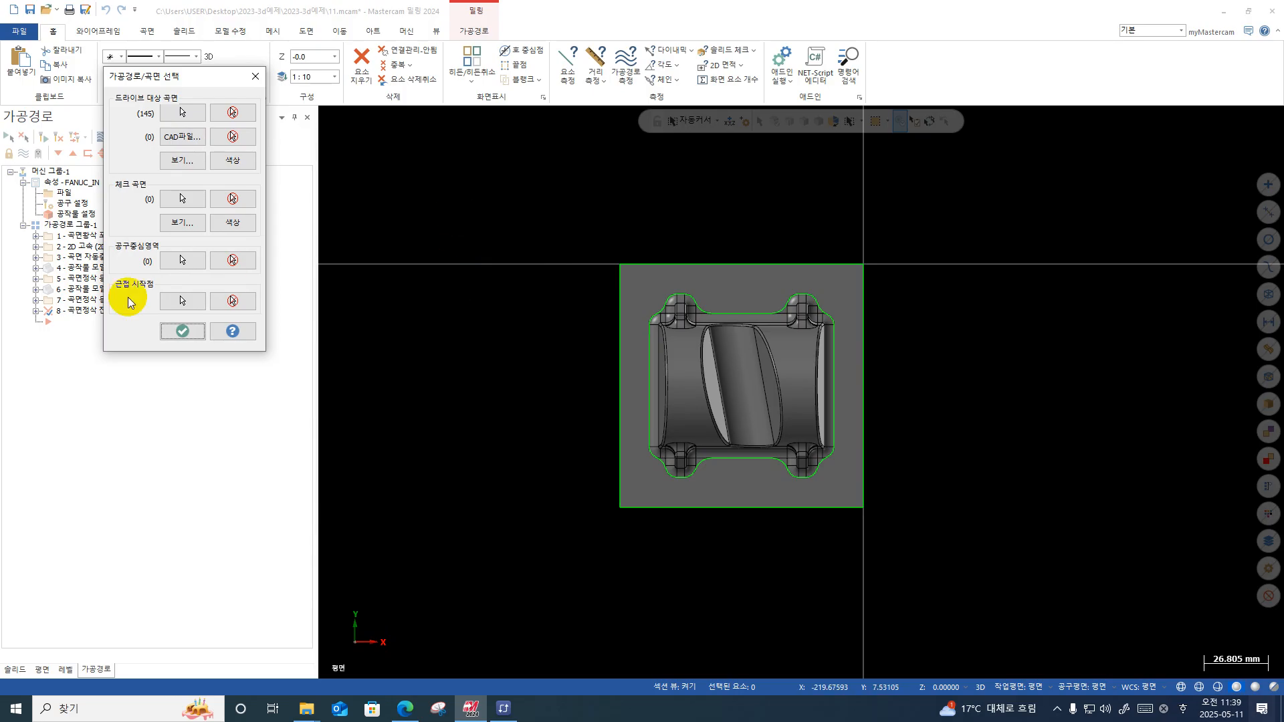
Step: Set the wavy closed contour around the part as the containment boundary and accept the surface selection
{"action": "left_click", "coordinate": [181, 262]}
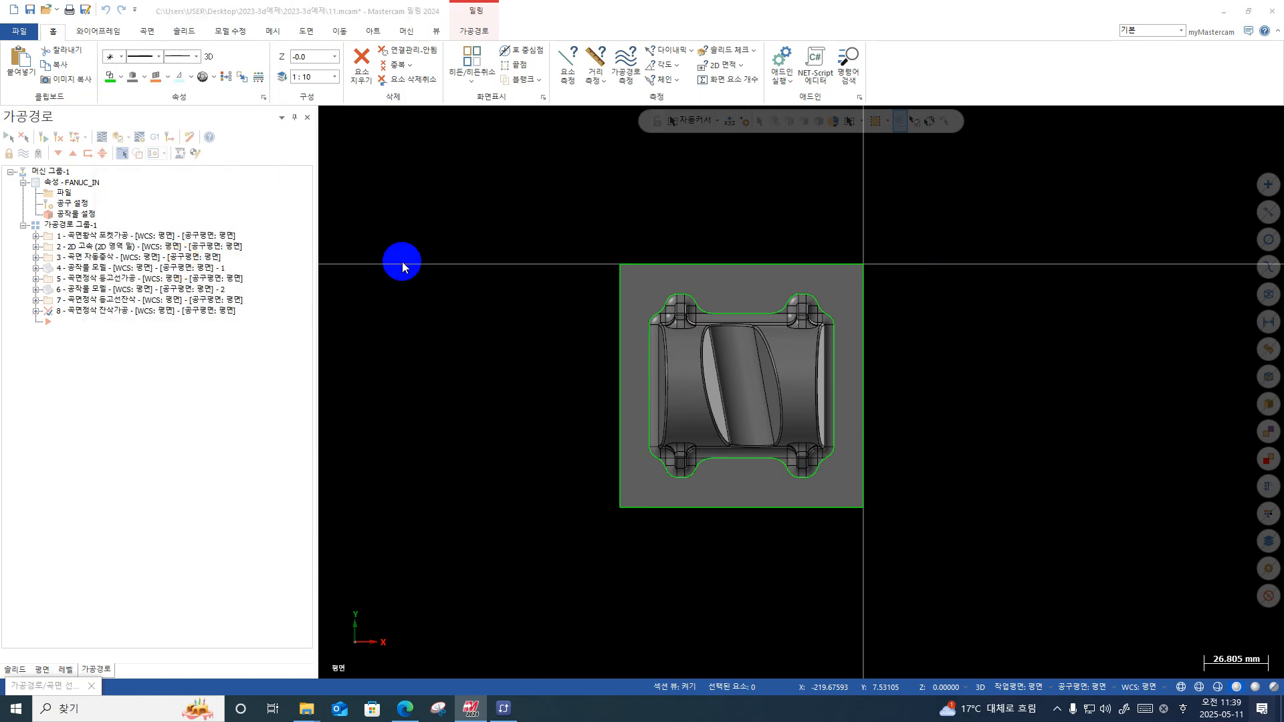
{"action": "left_click", "coordinate": [722, 313]}
{"action": "key", "text": "Return"}
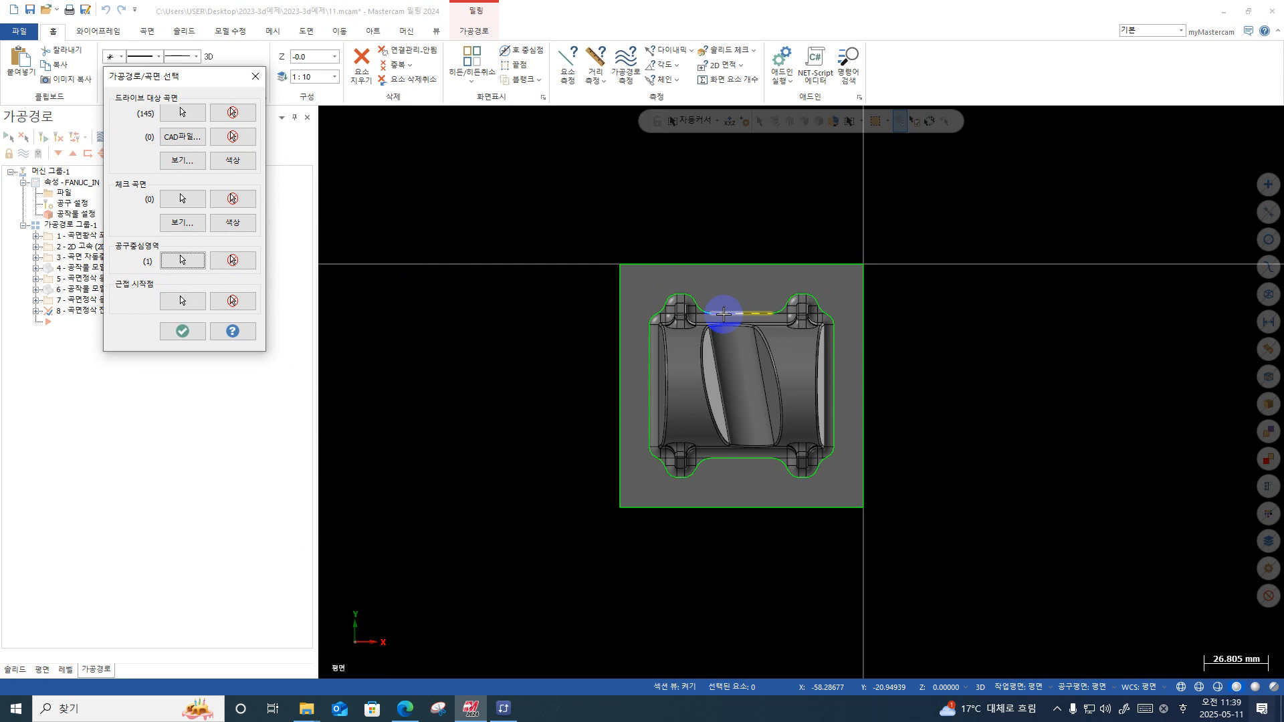
{"action": "left_click", "coordinate": [195, 330]}
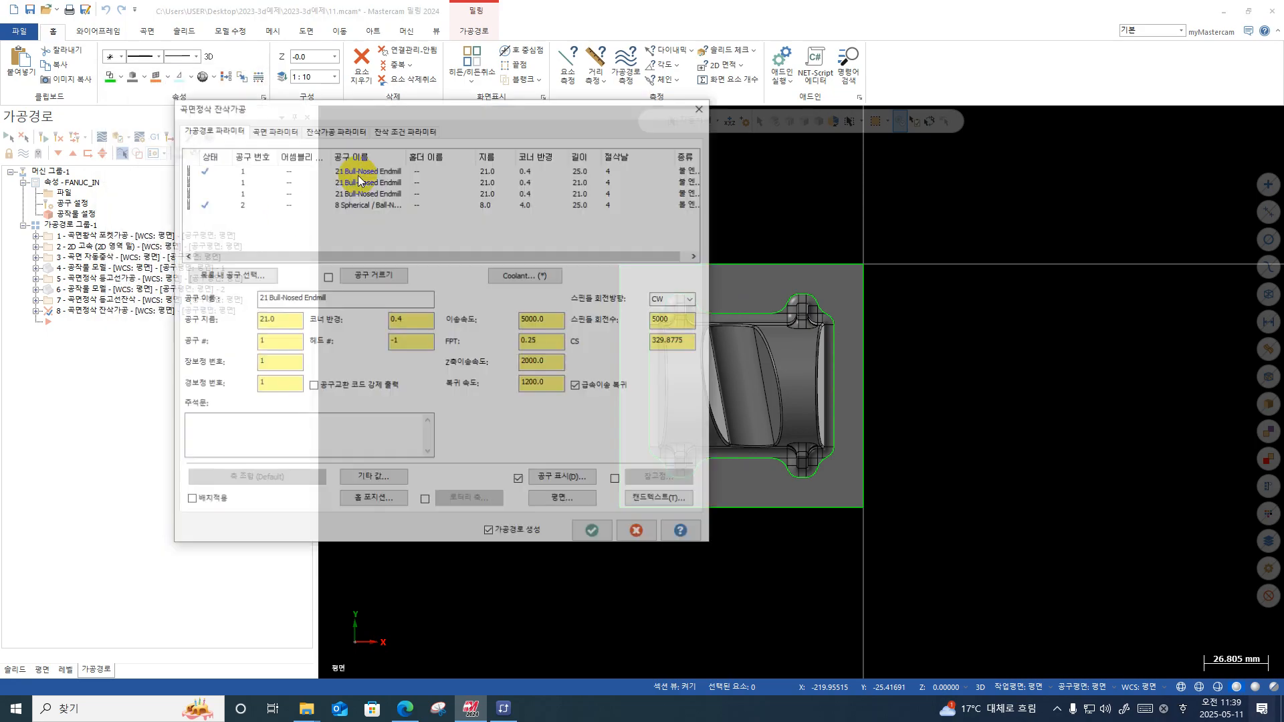
Step: Create a new ball end mill with a cutting diameter of 6 for the leftover toolpath
{"action": "right_click", "coordinate": [270, 212]}
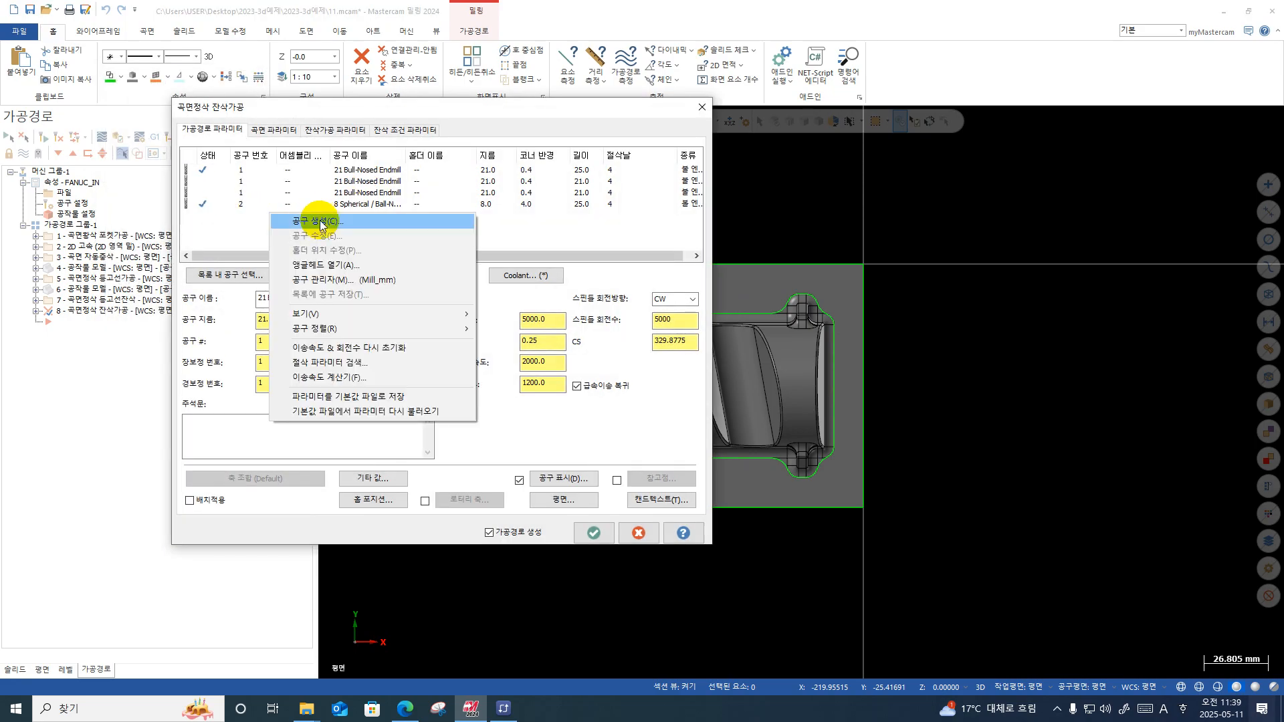
{"action": "left_click", "coordinate": [319, 219]}
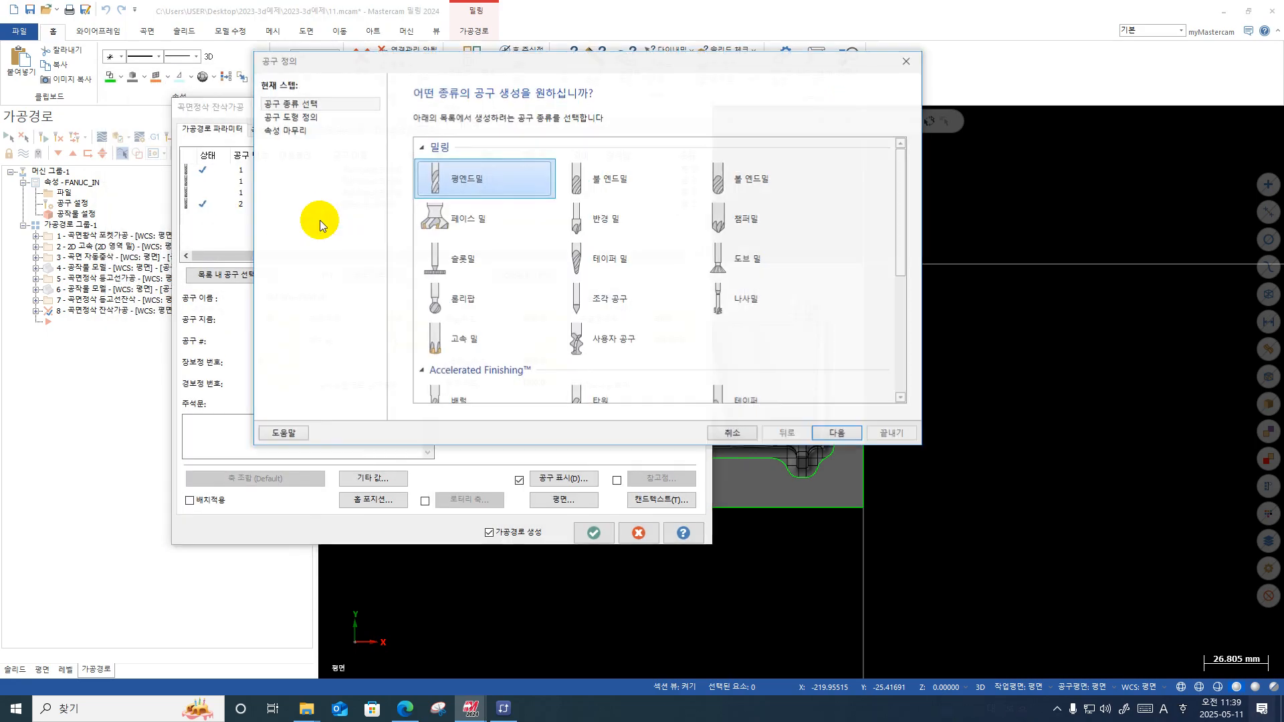
{"action": "left_click", "coordinate": [755, 180]}
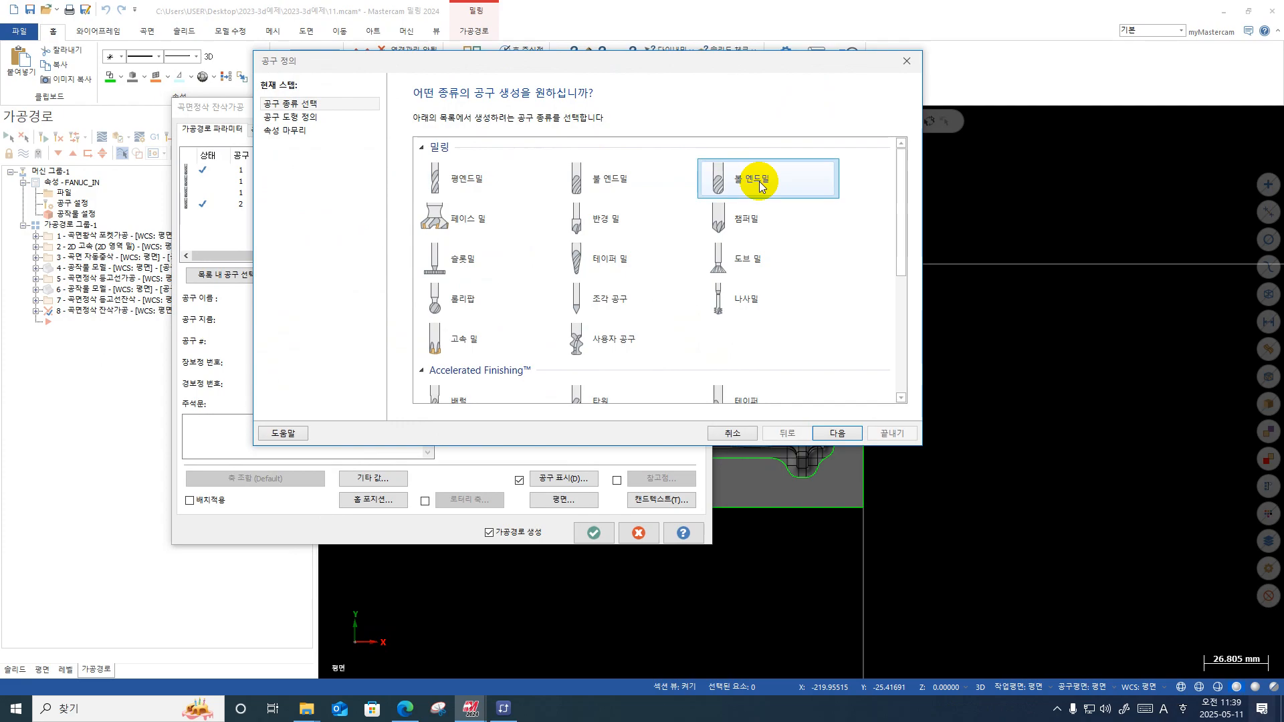
{"action": "left_click", "coordinate": [291, 120]}
{"action": "type", "text": "6"}
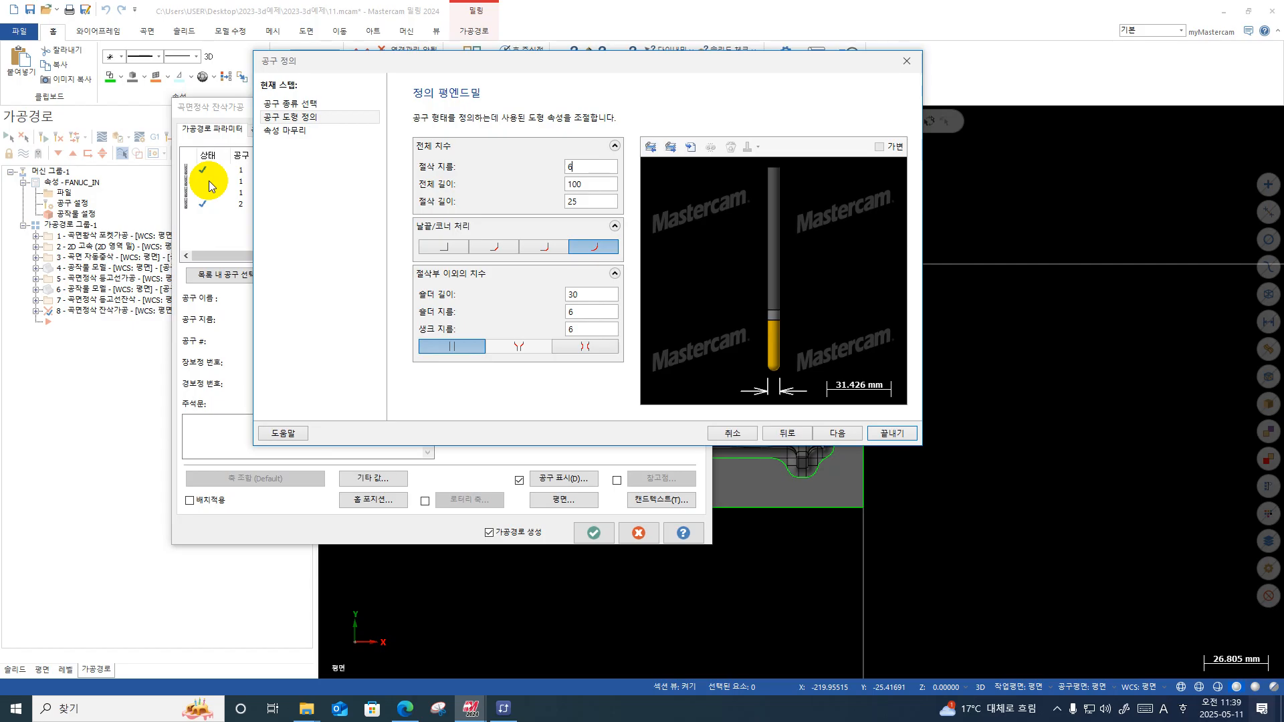
Step: Set the ball end mill's feed rate to 1800, plunge rate to 2000 and spindle speed to 8000, and finish the tool definition
{"action": "left_click", "coordinate": [286, 129]}
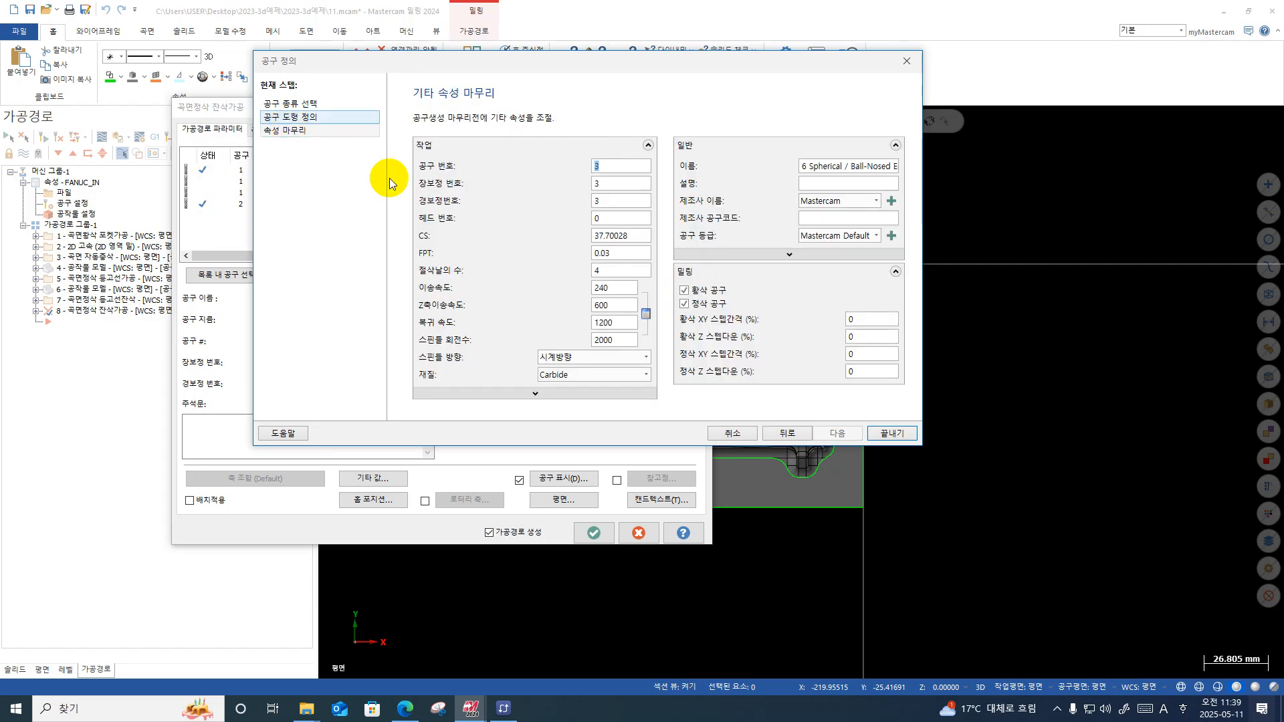
{"action": "double_click", "coordinate": [626, 289]}
{"action": "type", "text": "1800"}
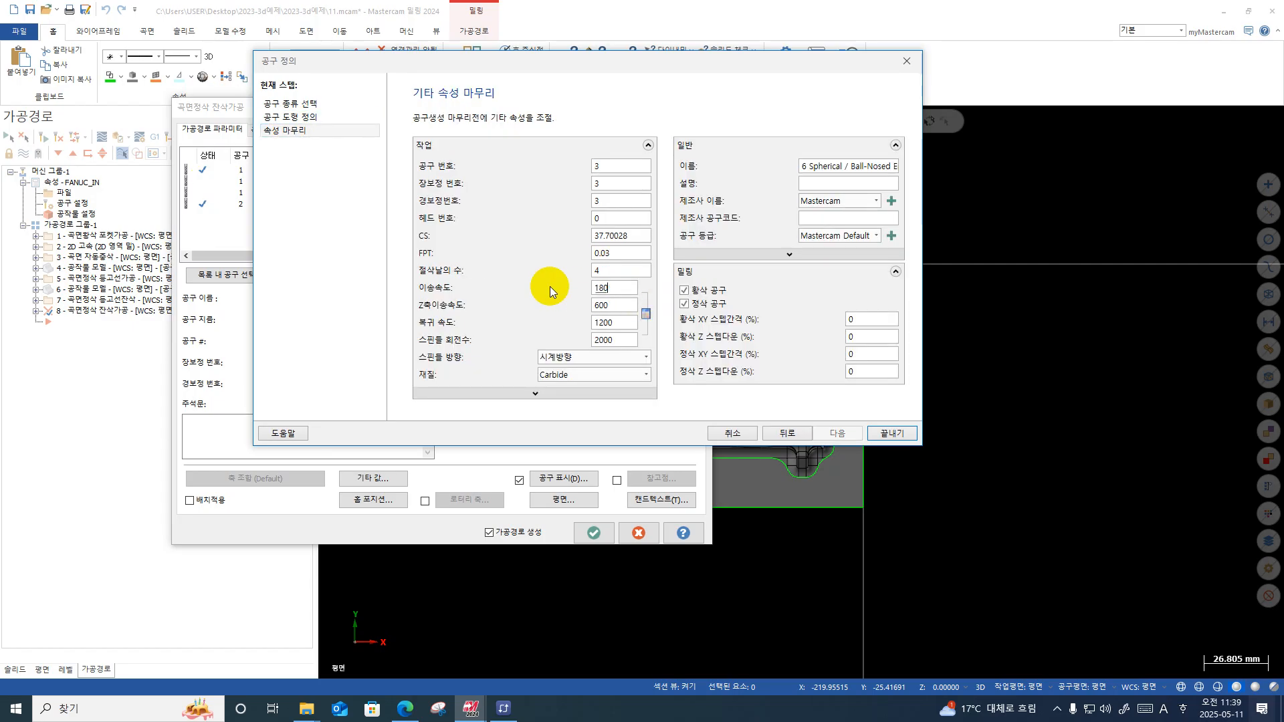
{"action": "double_click", "coordinate": [622, 305]}
{"action": "type", "text": "2000"}
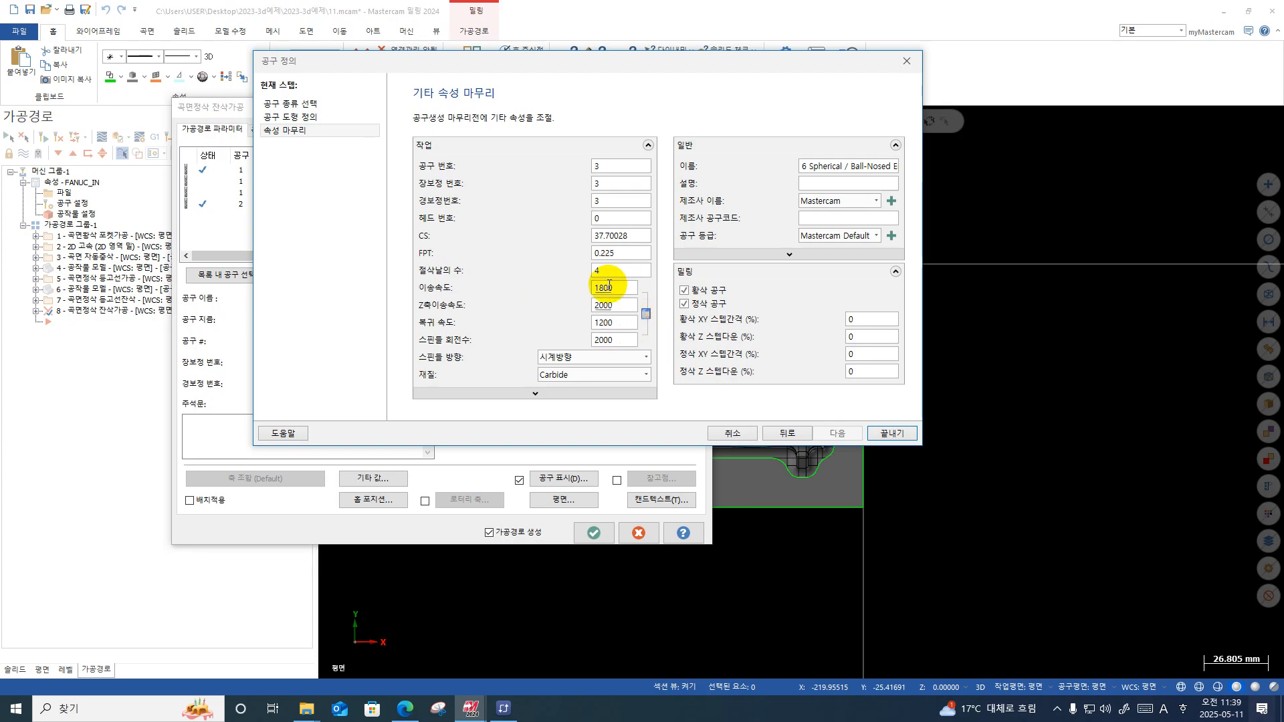
{"action": "double_click", "coordinate": [619, 340]}
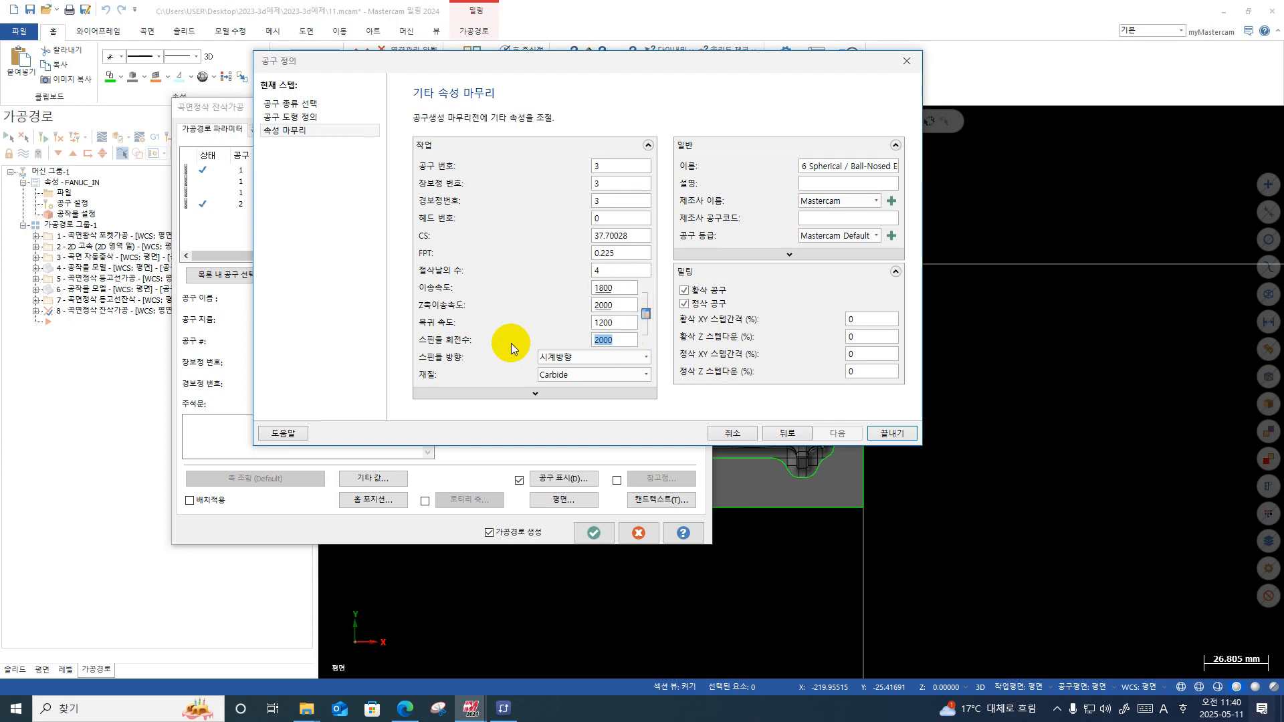
{"action": "type", "text": "8000"}
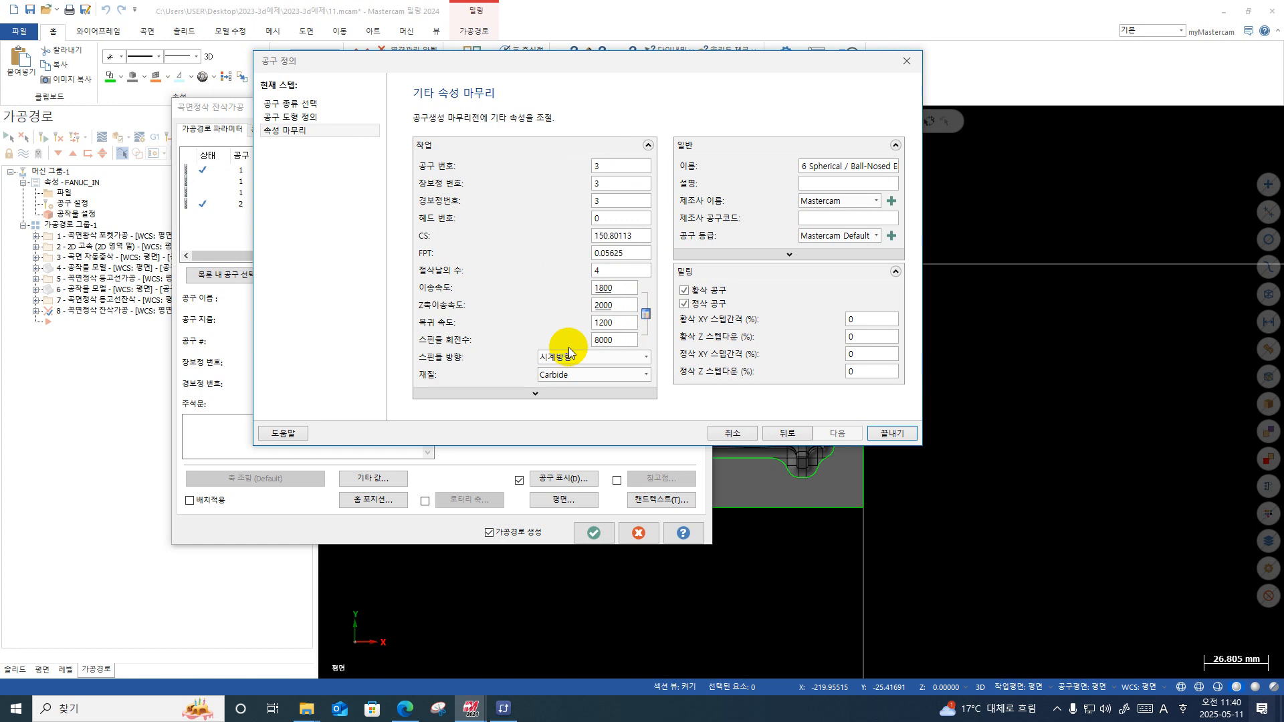
{"action": "left_click", "coordinate": [881, 435]}
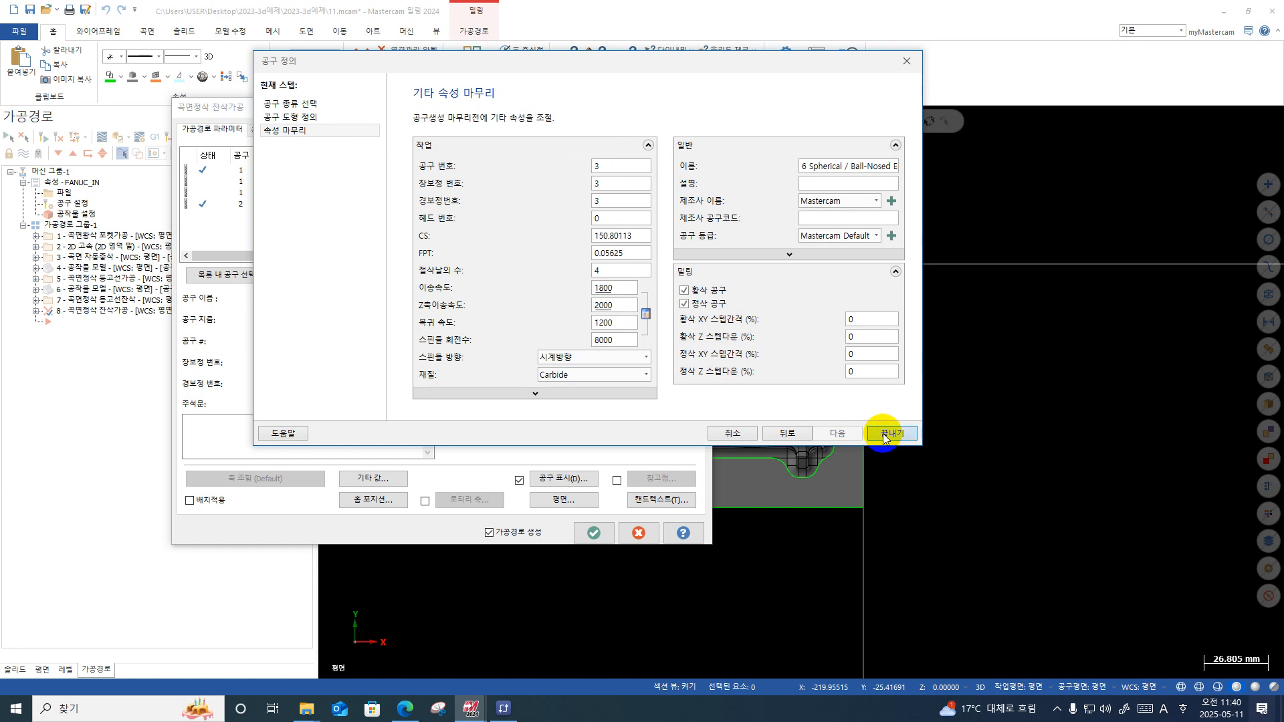
{"action": "left_click", "coordinate": [883, 436]}
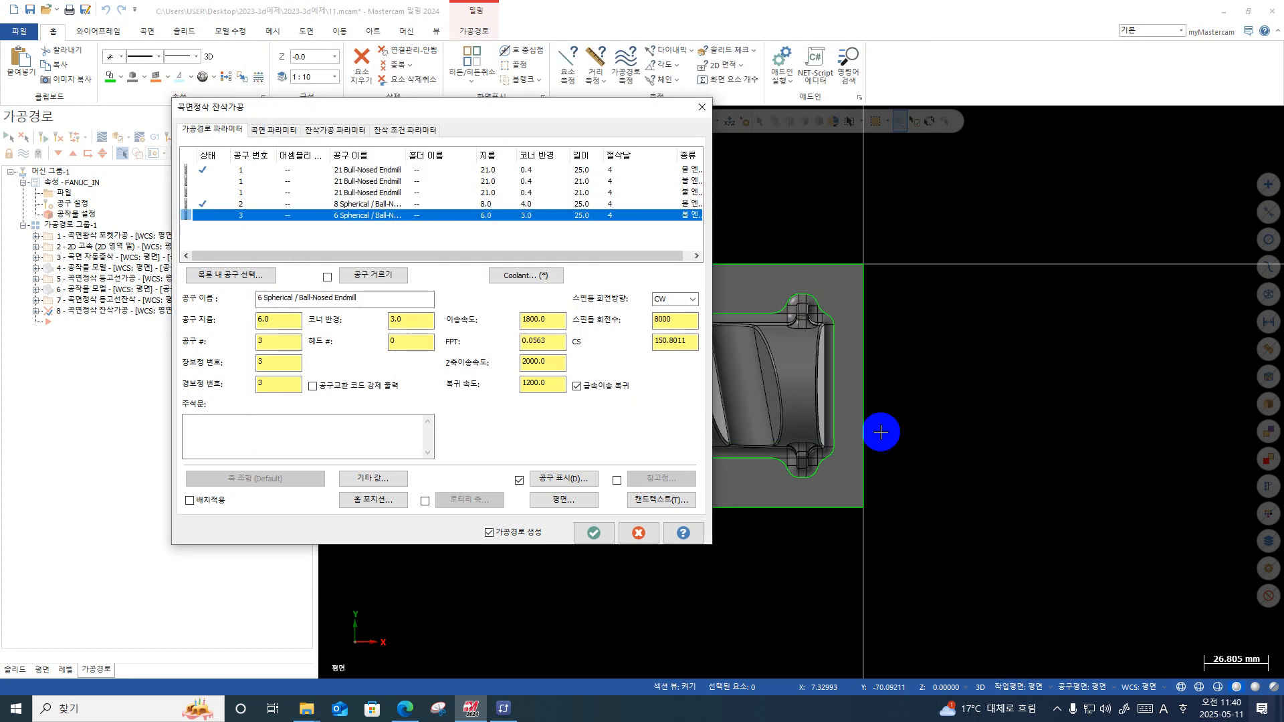
Step: Set the drive surface stock to leave to 0.1 in the leftover toolpath's surface parameters
{"action": "left_click", "coordinate": [270, 128]}
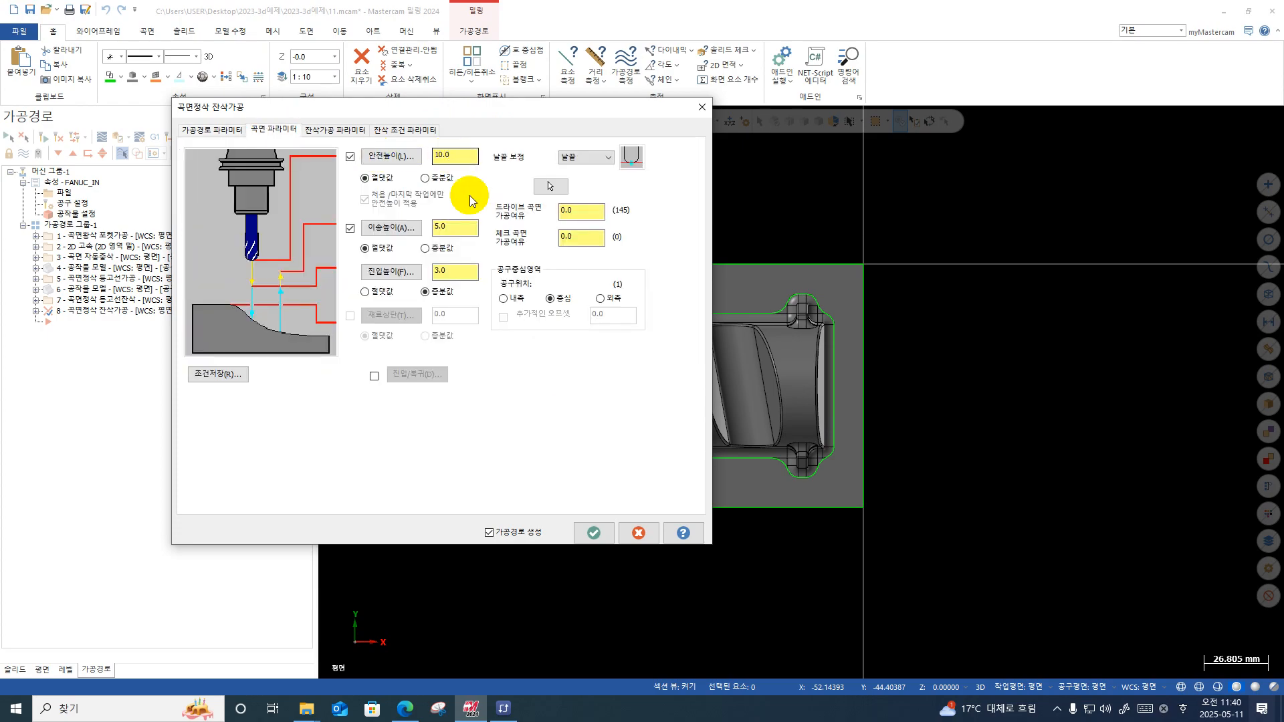
{"action": "left_click_drag", "start_coordinate": [579, 212], "coordinate": [492, 209]}
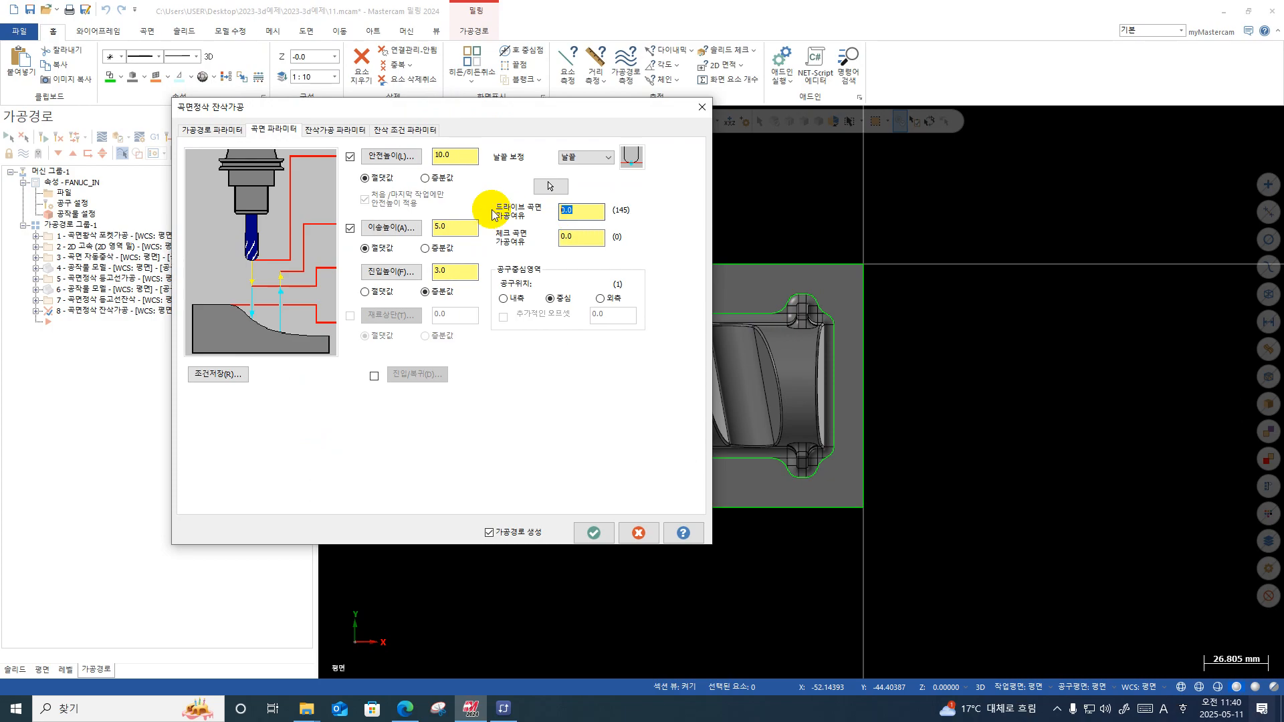
{"action": "type", "text": "0.1"}
{"action": "key", "text": "Return"}
Step: Set the leftover toolpath's maximum stepover to 0.3
{"action": "left_click", "coordinate": [309, 131]}
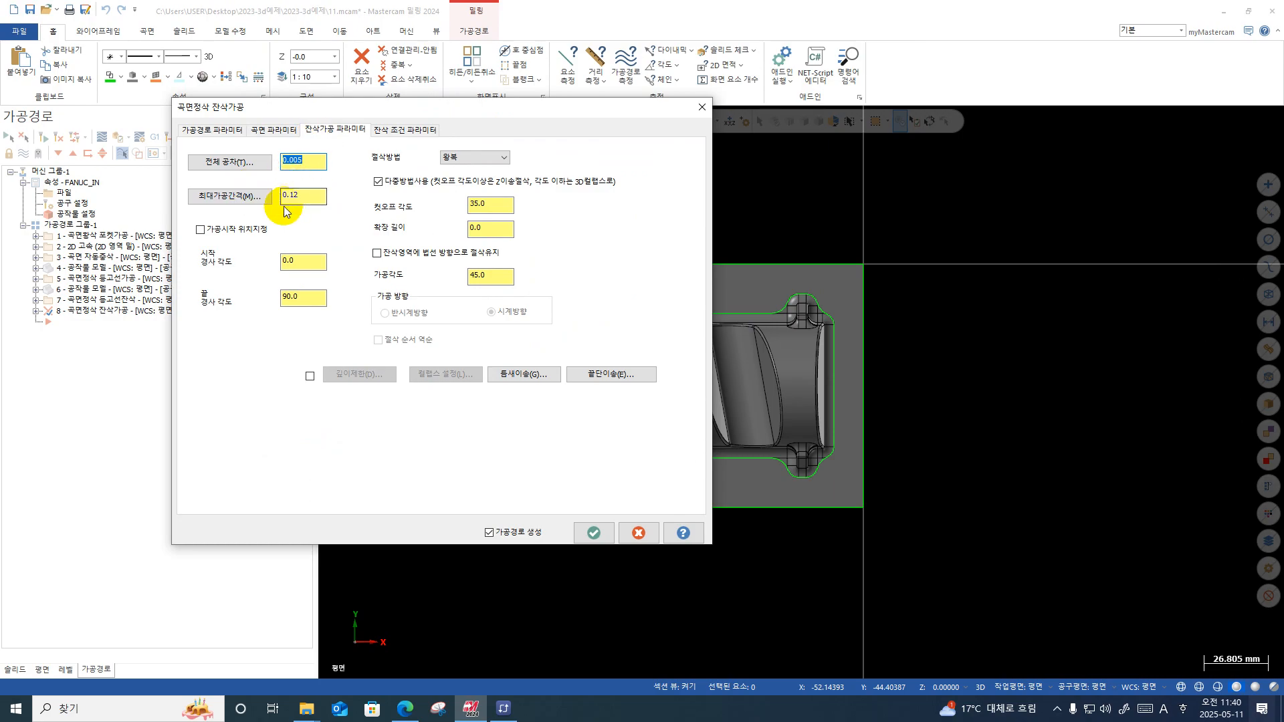
{"action": "key", "text": "Tab"}
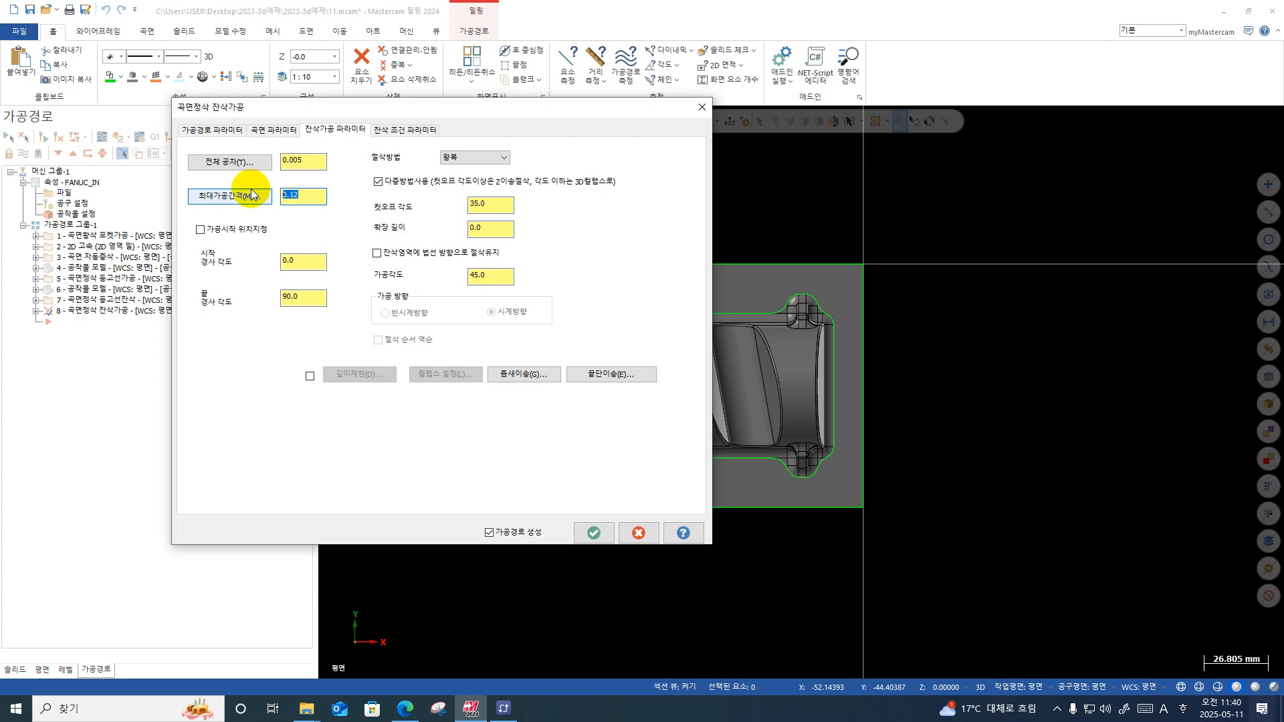
{"action": "type", "text": ".0.3"}
{"action": "key", "text": "Return"}
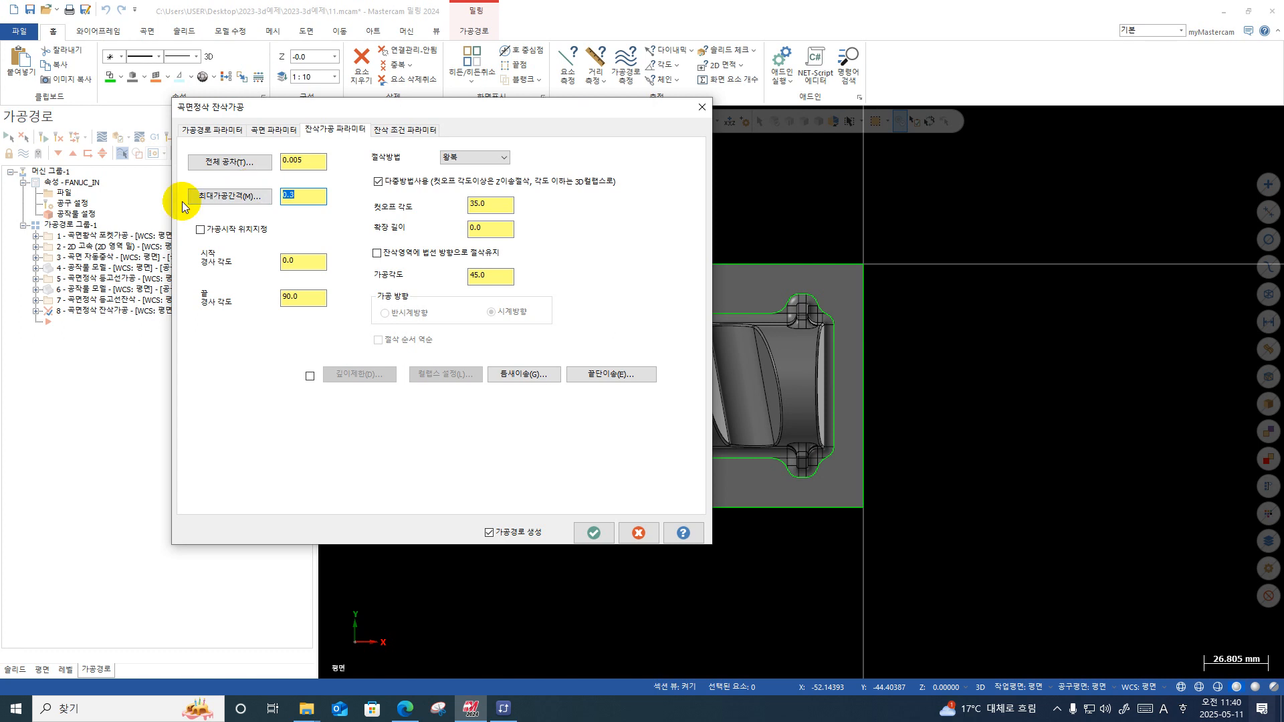
{"action": "key", "text": "ctrl+1"}
{"action": "left_click", "coordinate": [111, 347]}
{"action": "mouse_move", "coordinate": [305, 277]}
{"action": "left_mouse_down"}
{"action": "mouse_move", "coordinate": [280, 281]}
{"action": "mouse_move", "coordinate": [344, 255]}
{"action": "left_mouse_up"}
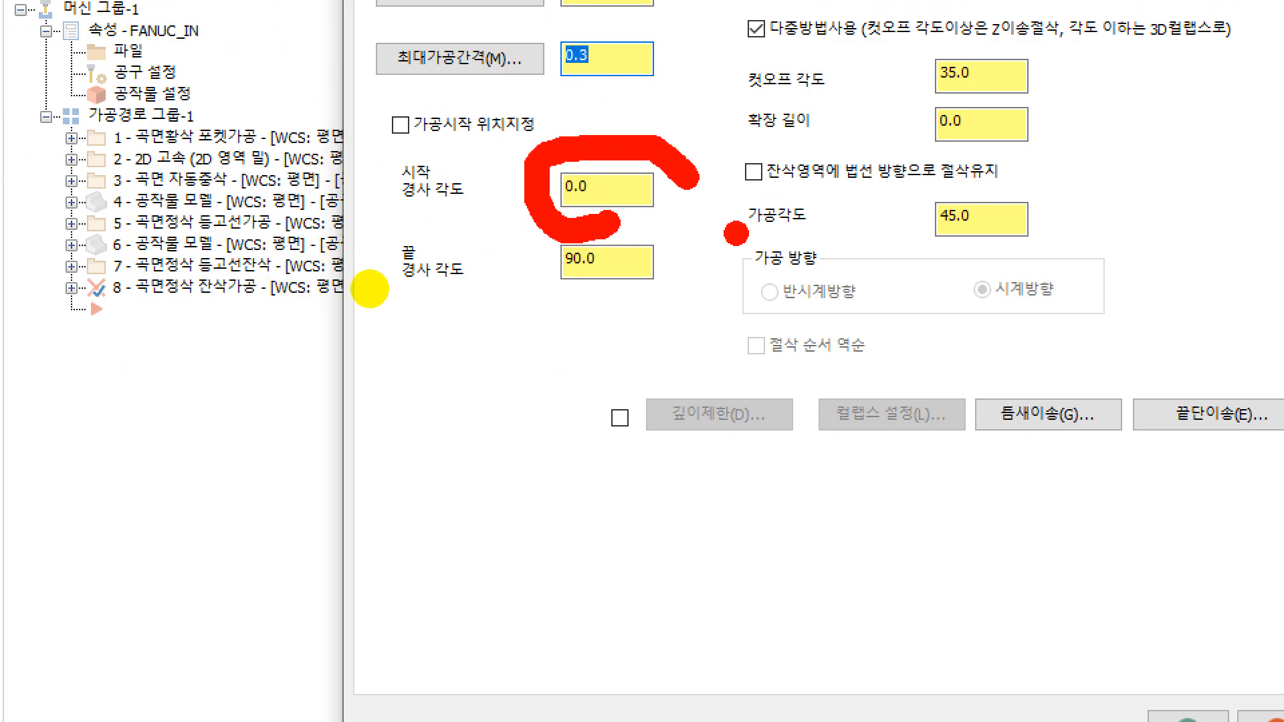
{"action": "mouse_move", "coordinate": [335, 320]}
{"action": "left_mouse_down"}
{"action": "mouse_move", "coordinate": [279, 329]}
{"action": "mouse_move", "coordinate": [317, 284]}
{"action": "left_mouse_up"}
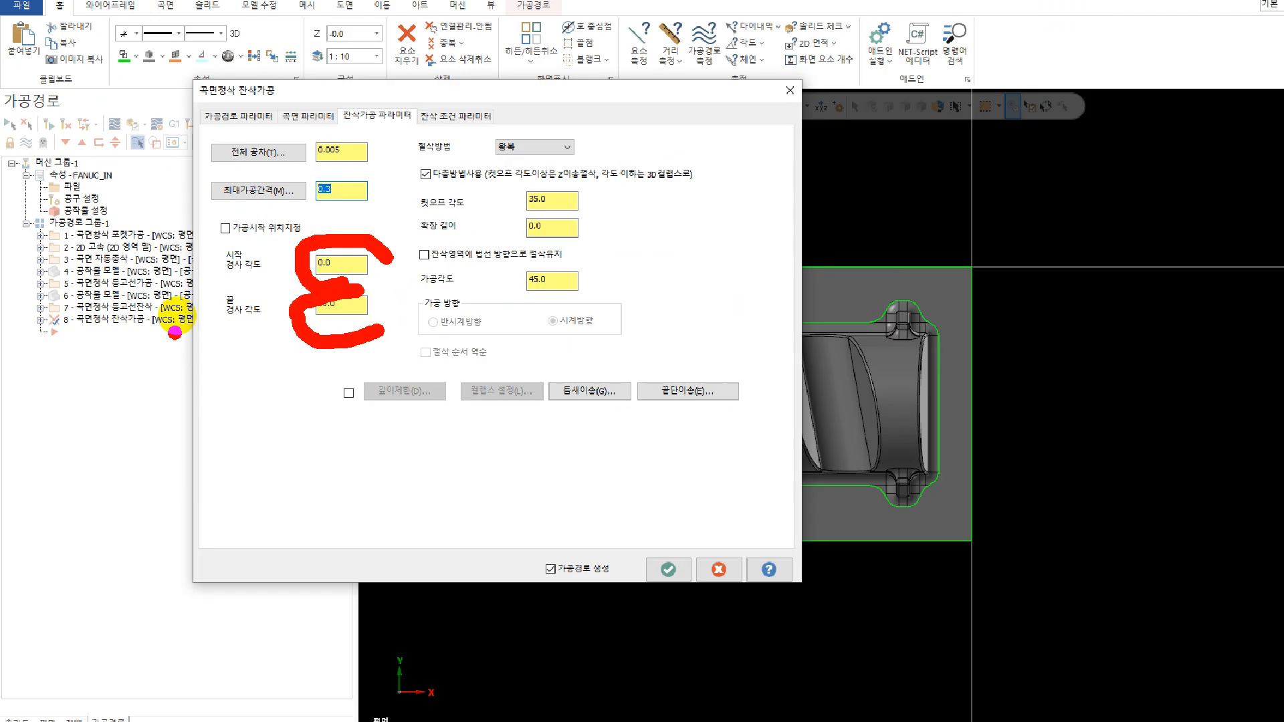
{"action": "key", "text": "Escape"}
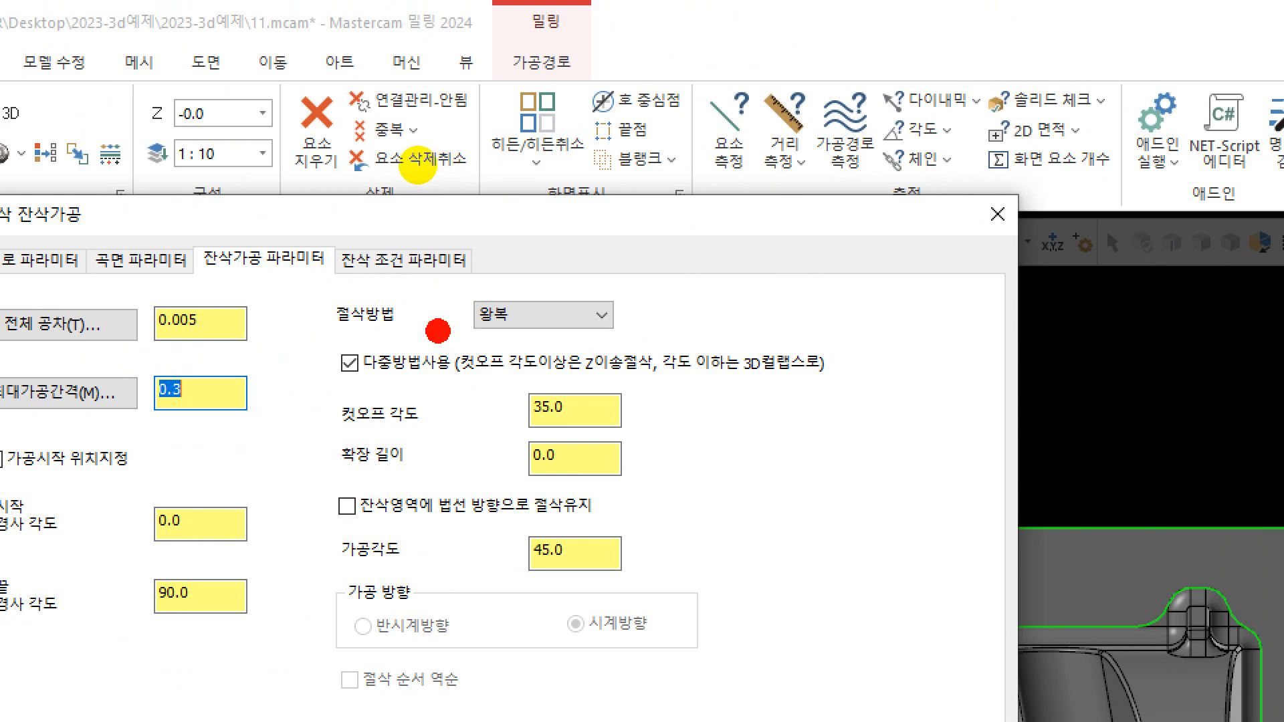
{"action": "left_click_drag", "start_coordinate": [972, 316], "coordinate": [837, 245]}
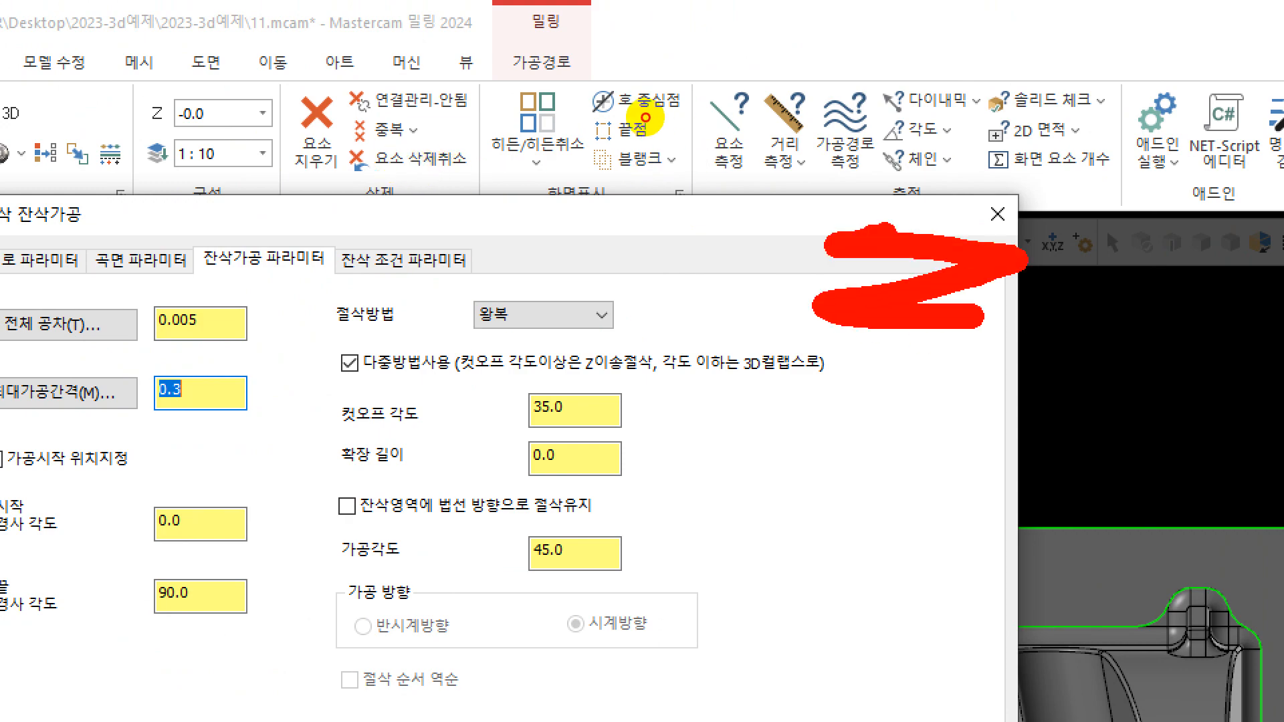
{"action": "key", "text": "Escape"}
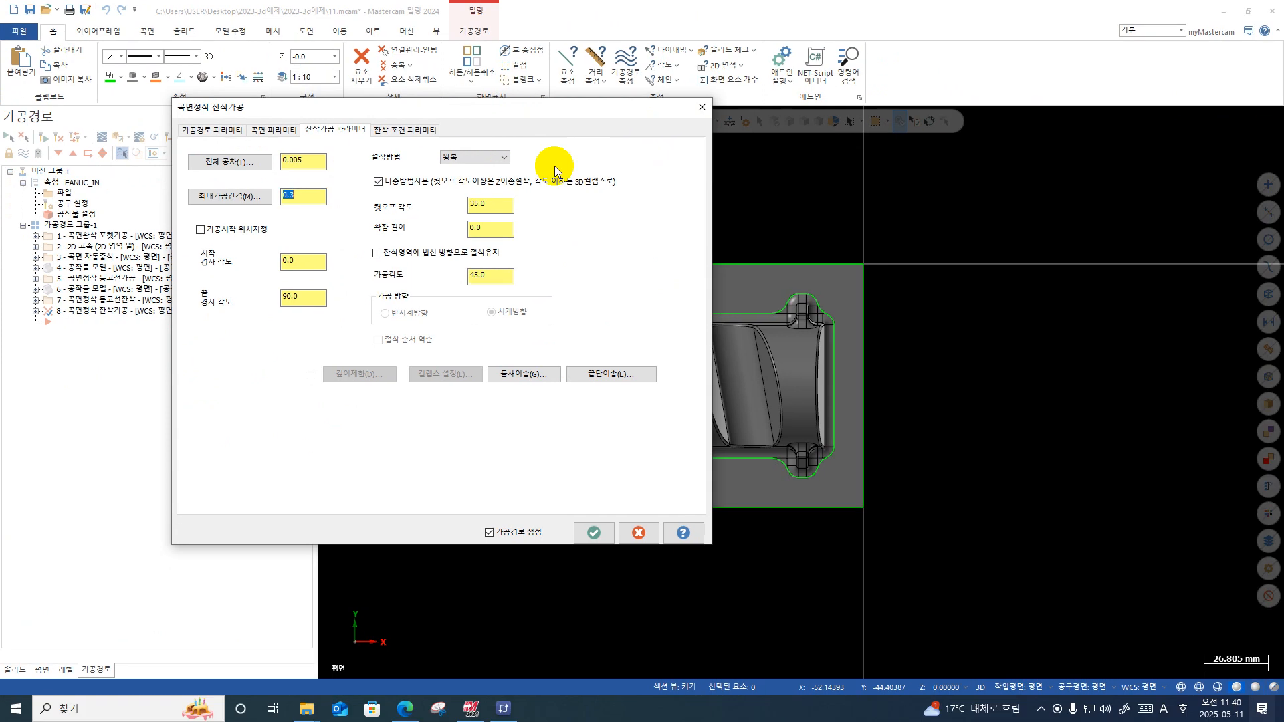
{"action": "key", "text": "ctrl+1"}
{"action": "left_click", "coordinate": [610, 205]}
{"action": "left_click_drag", "start_coordinate": [695, 201], "coordinate": [602, 266]}
{"action": "left_click_drag", "start_coordinate": [627, 485], "coordinate": [916, 503]}
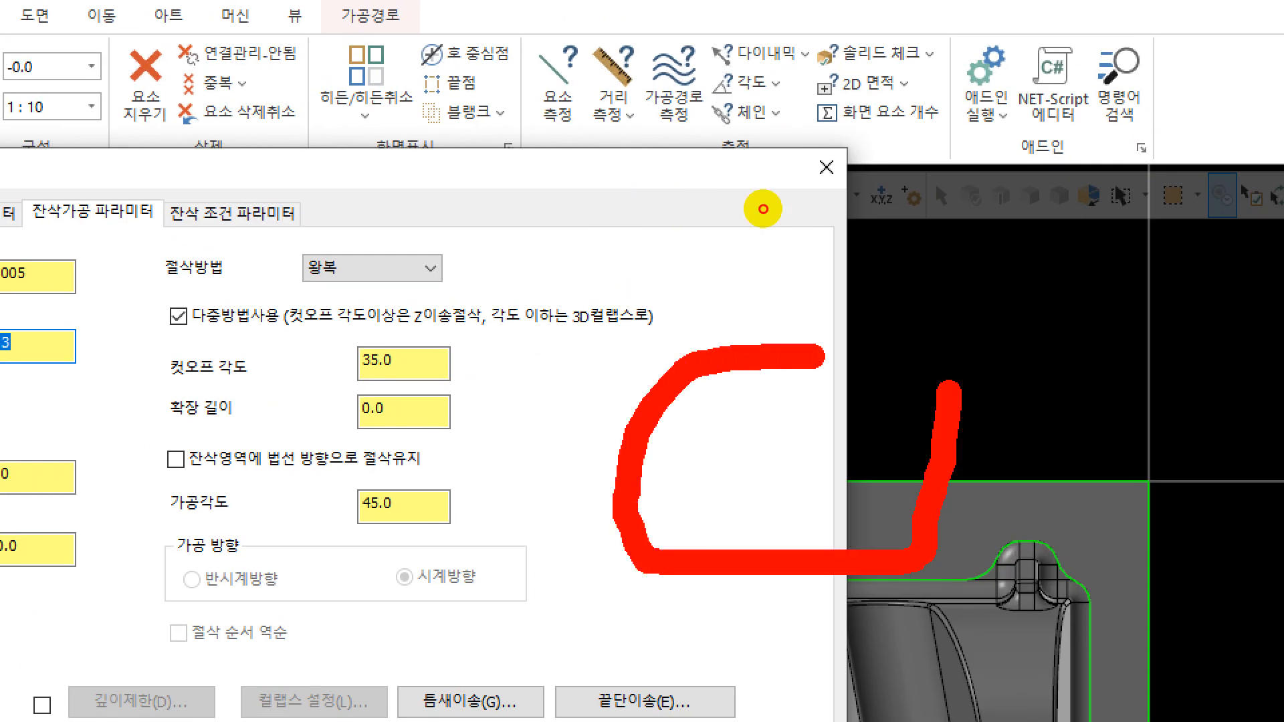
{"action": "key", "text": "Escape"}
{"action": "left_click", "coordinate": [503, 160]}
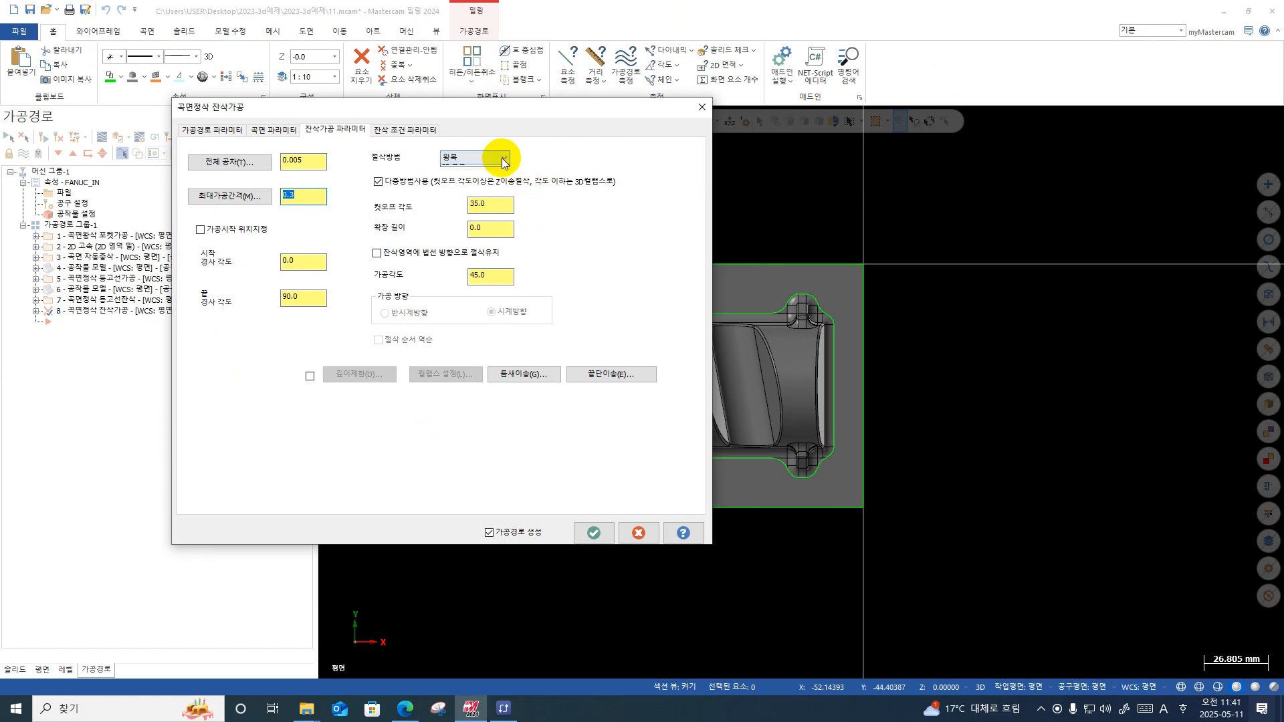
{"action": "left_click", "coordinate": [471, 169]}
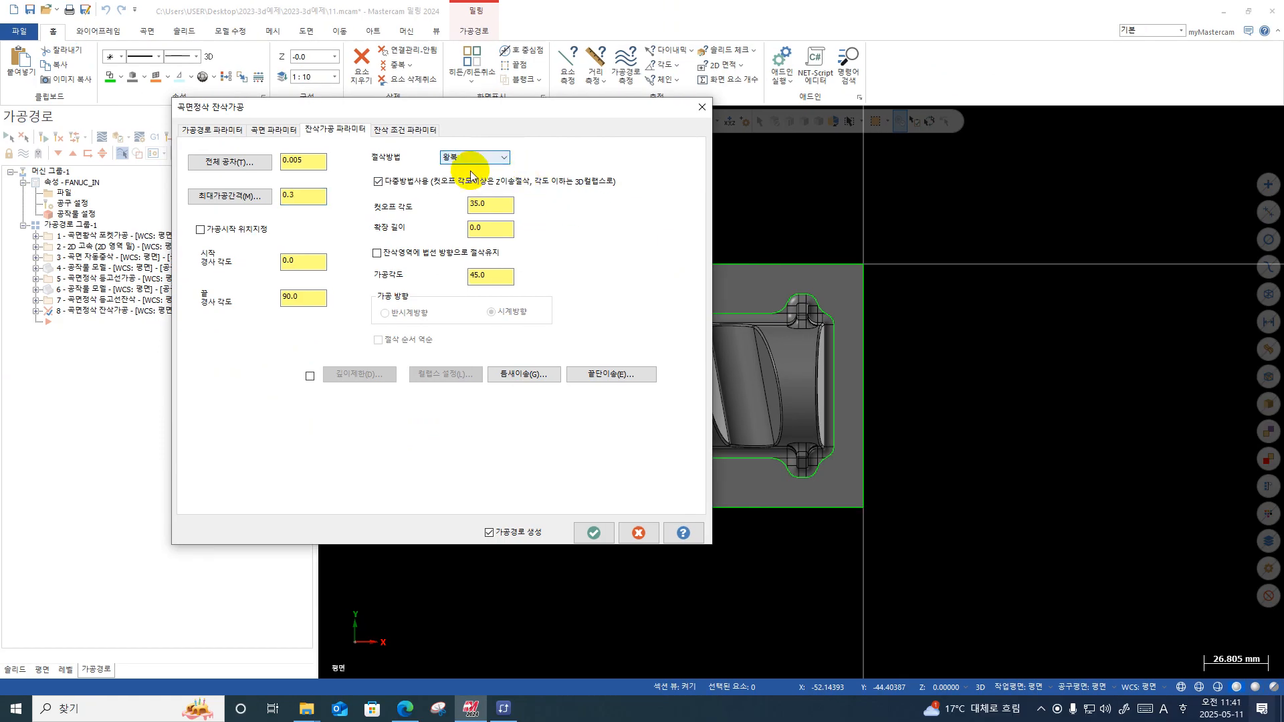
{"action": "key", "text": "ctrl+1"}
{"action": "left_click", "coordinate": [399, 192]}
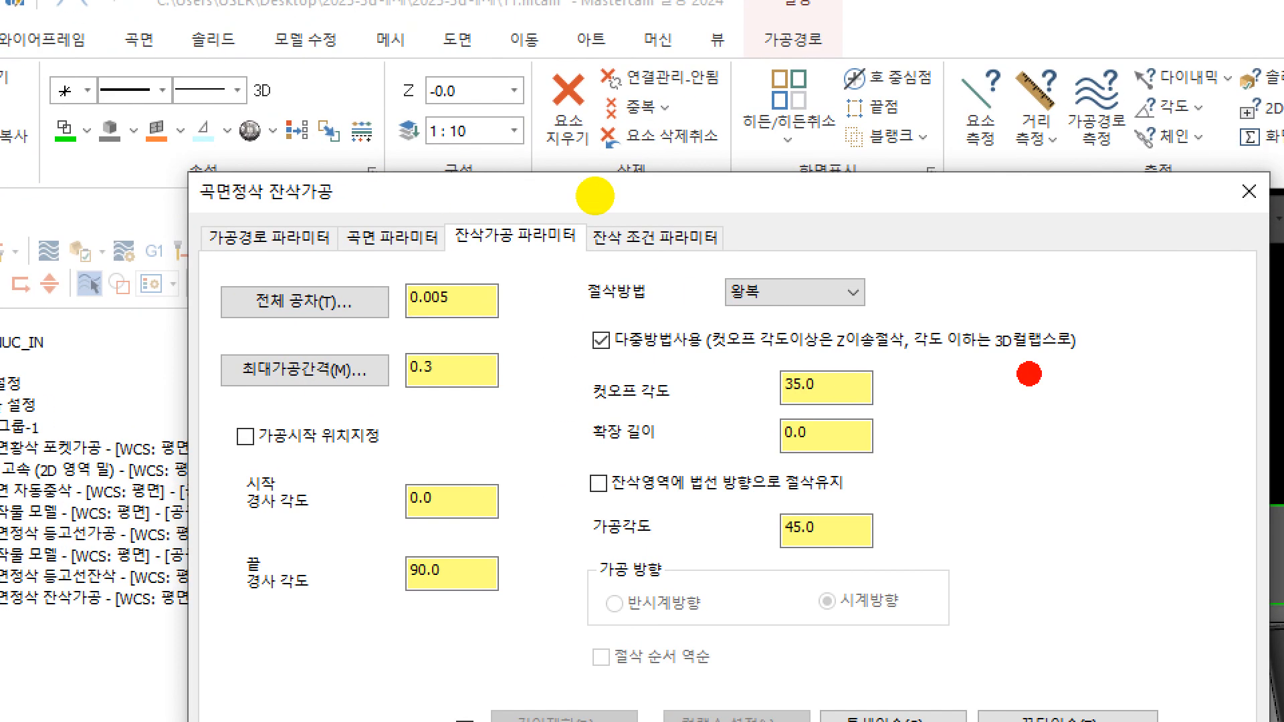
{"action": "mouse_move", "coordinate": [1107, 316]}
{"action": "left_mouse_down"}
{"action": "mouse_move", "coordinate": [1111, 368]}
{"action": "mouse_move", "coordinate": [839, 394]}
{"action": "left_mouse_up"}
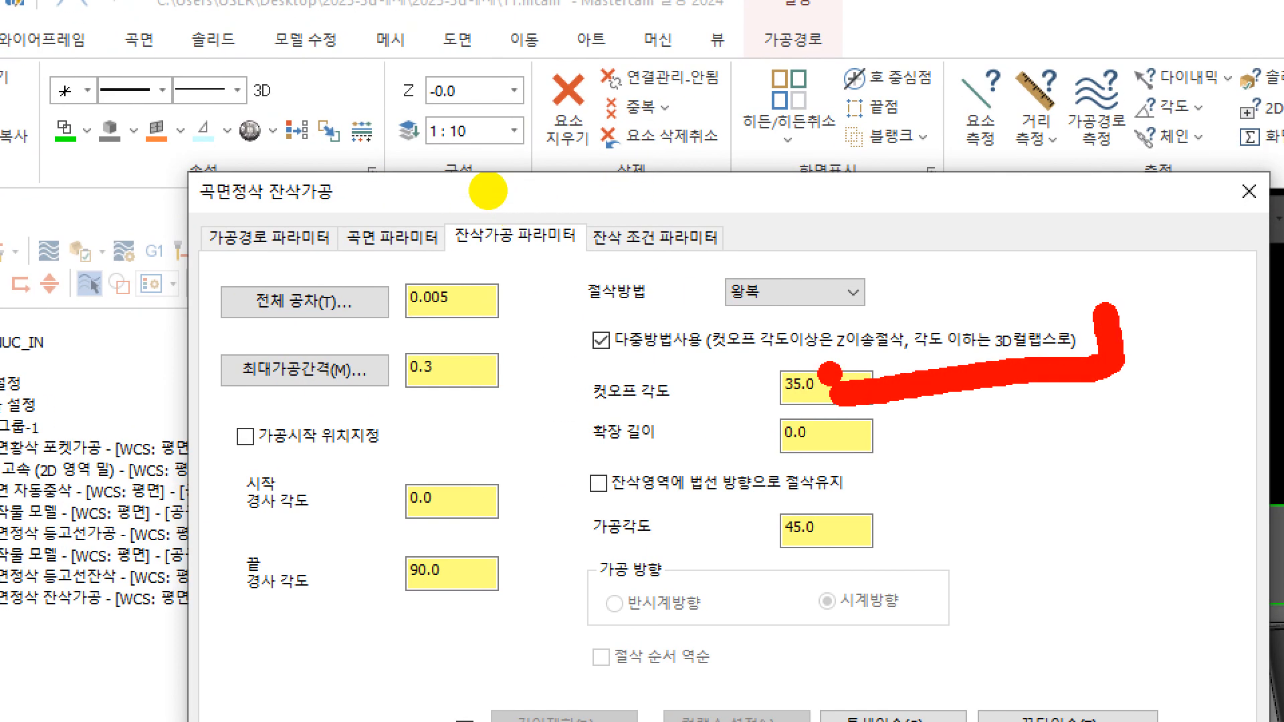
{"action": "mouse_move", "coordinate": [555, 349]}
{"action": "left_mouse_down"}
{"action": "mouse_move", "coordinate": [598, 386]}
{"action": "mouse_move", "coordinate": [649, 349]}
{"action": "left_mouse_up"}
{"action": "left_click_drag", "start_coordinate": [824, 464], "coordinate": [746, 460]}
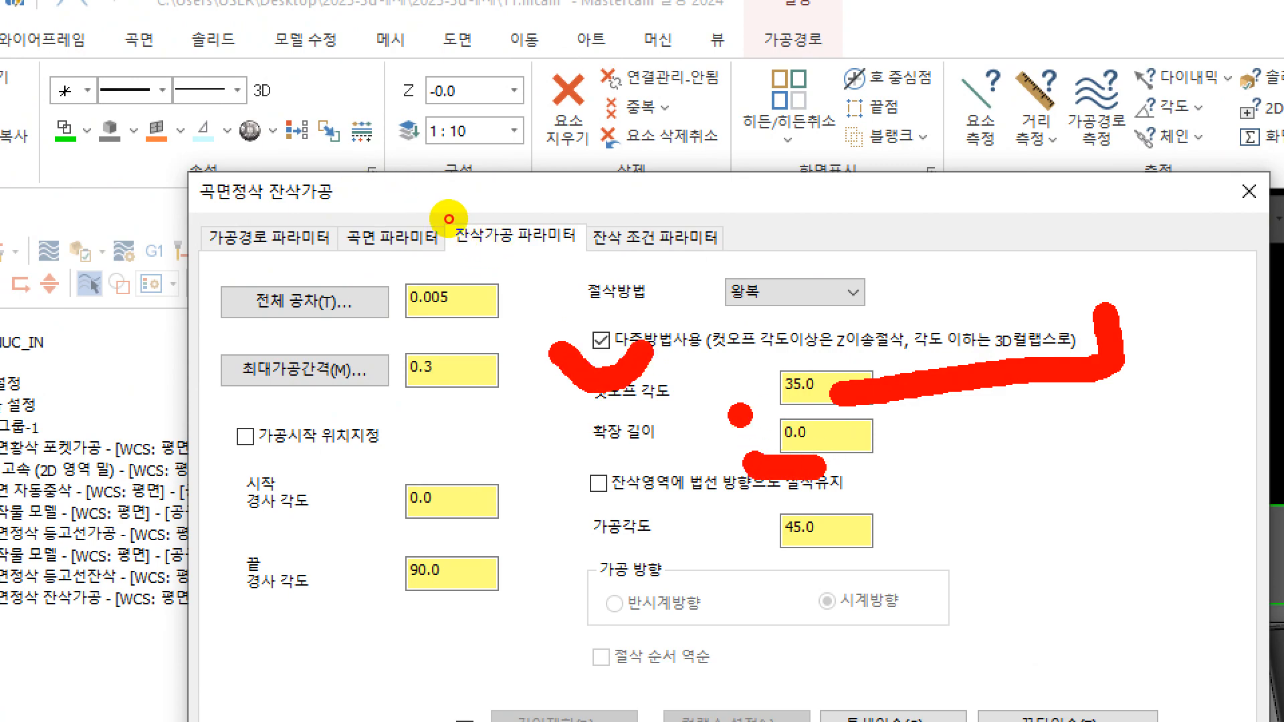
{"action": "left_click_drag", "start_coordinate": [732, 415], "coordinate": [858, 409]}
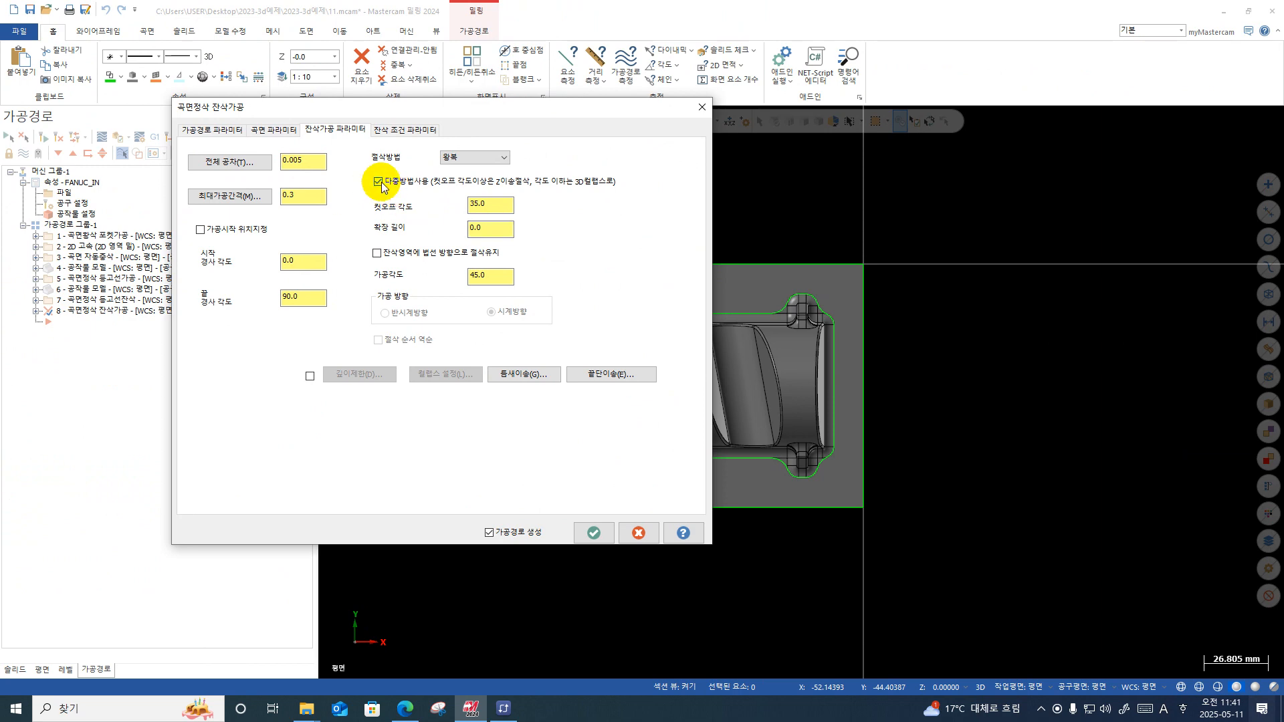
Step: Accept the leftover finishing parameters with zigzag cutting and generate the toolpath
{"action": "left_click", "coordinate": [484, 167]}
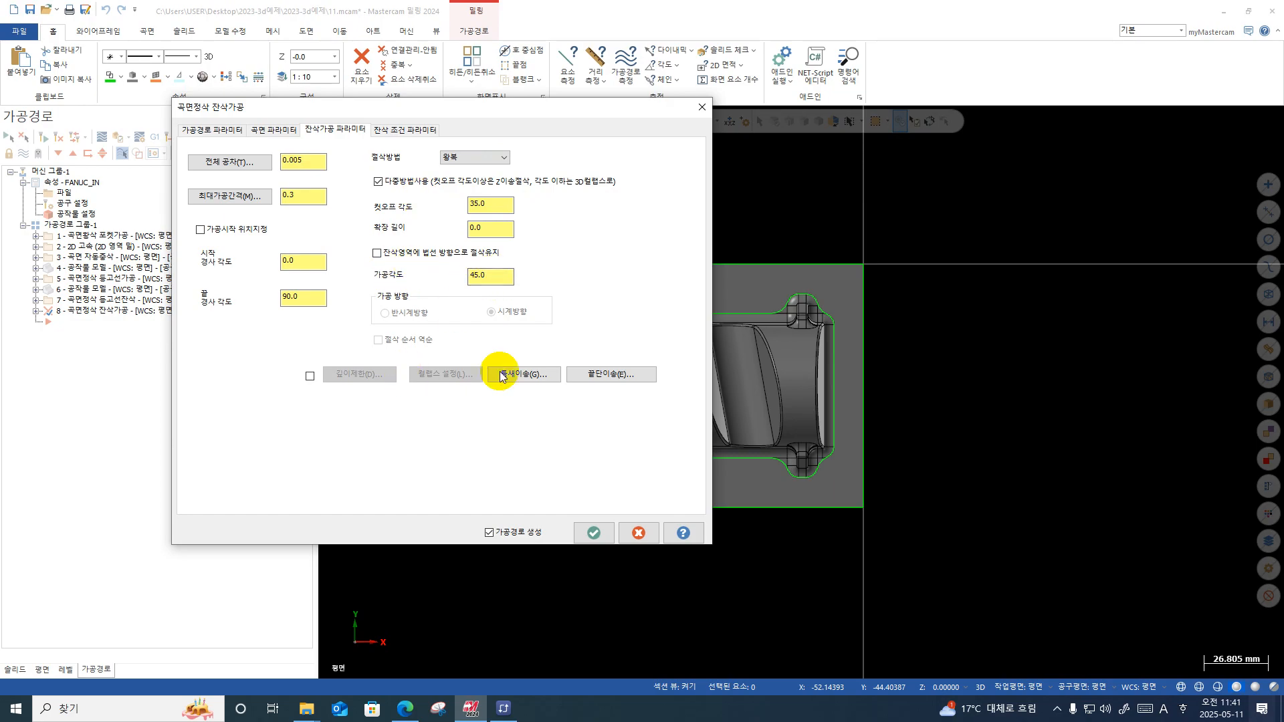
{"action": "left_click", "coordinate": [589, 535]}
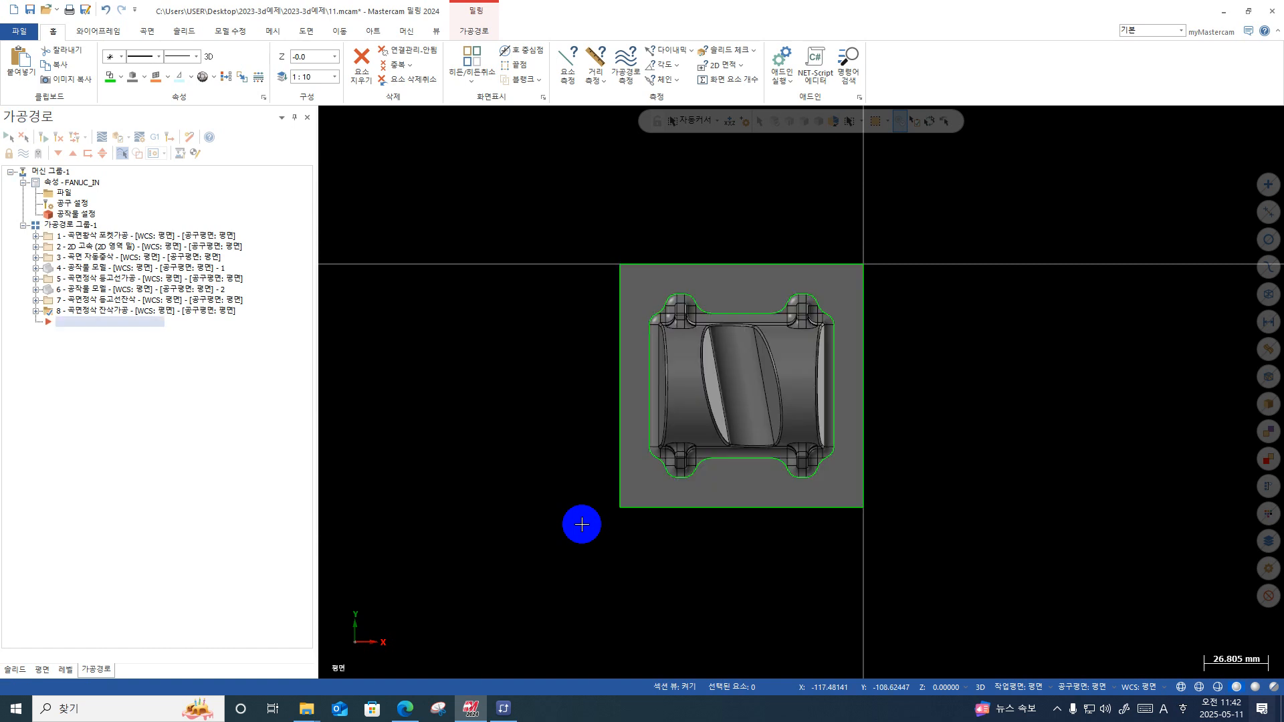
Step: Backplot the leftover toolpath, examine the tool's cuts around the part's fillets from several angles, and close the backplot
{"action": "middle_click_drag", "start_coordinate": [688, 272], "coordinate": [628, 255]}
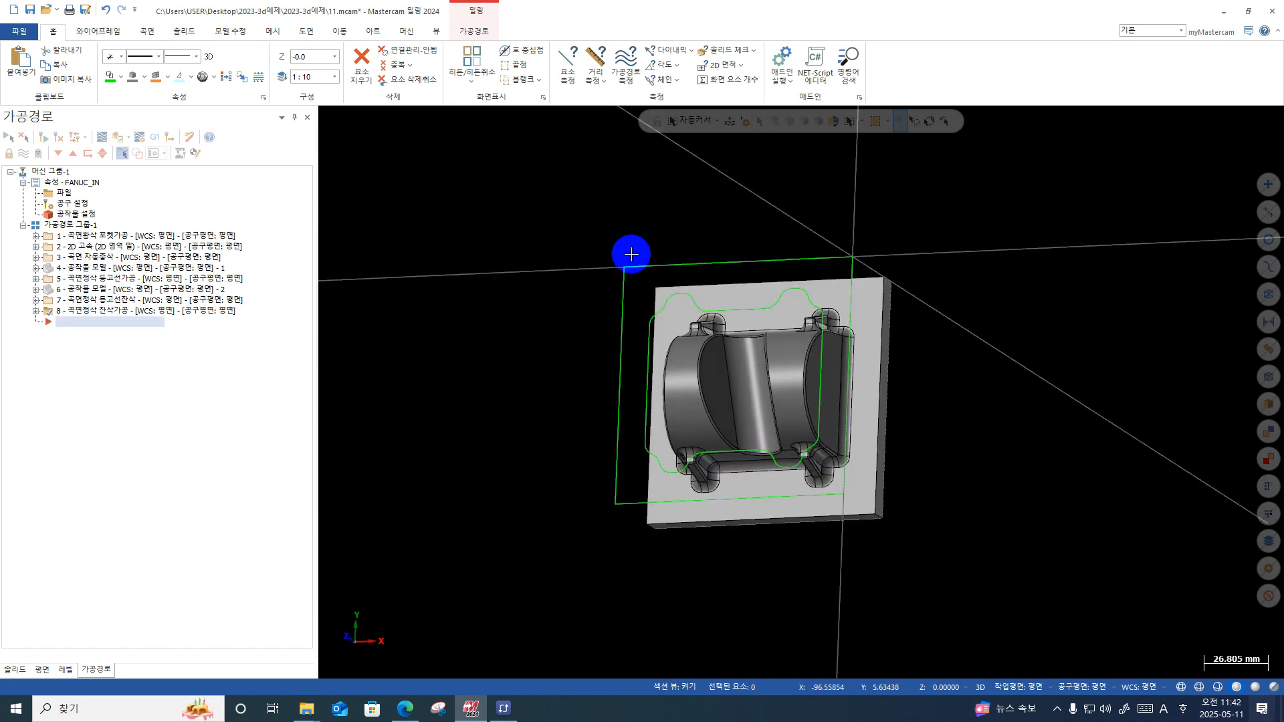
{"action": "left_click", "coordinate": [122, 155]}
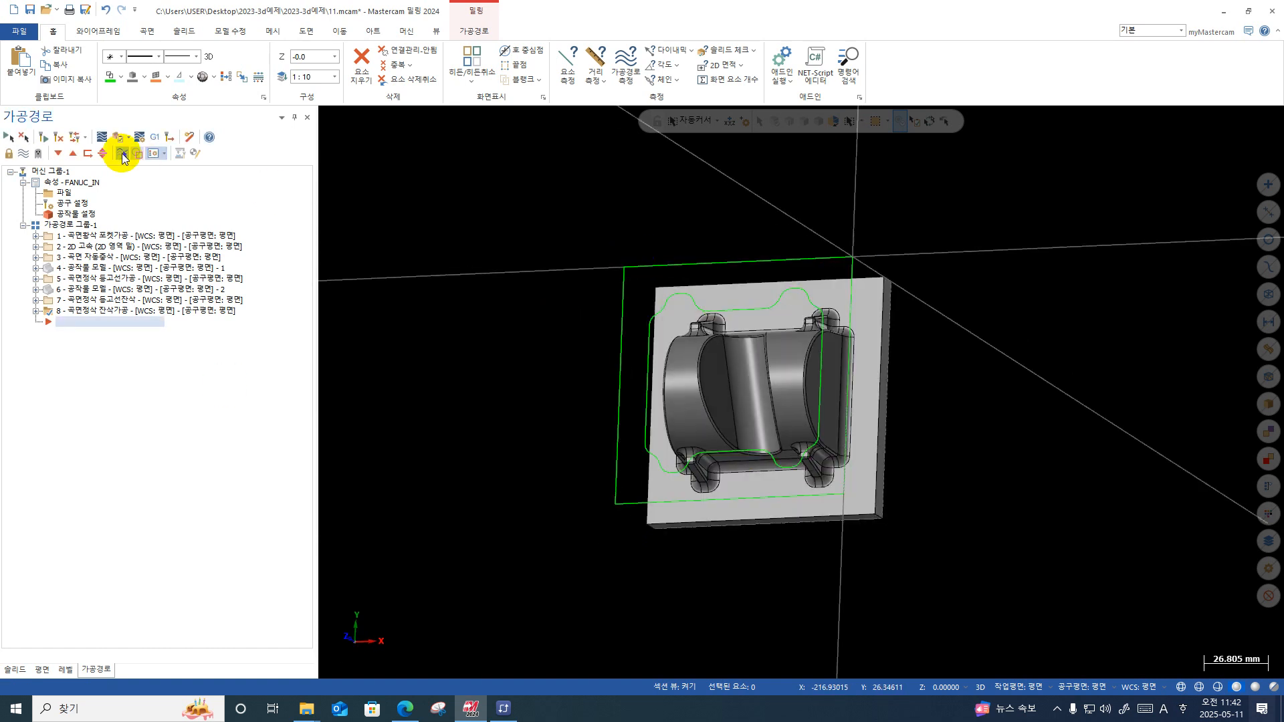
{"action": "left_click", "coordinate": [331, 119]}
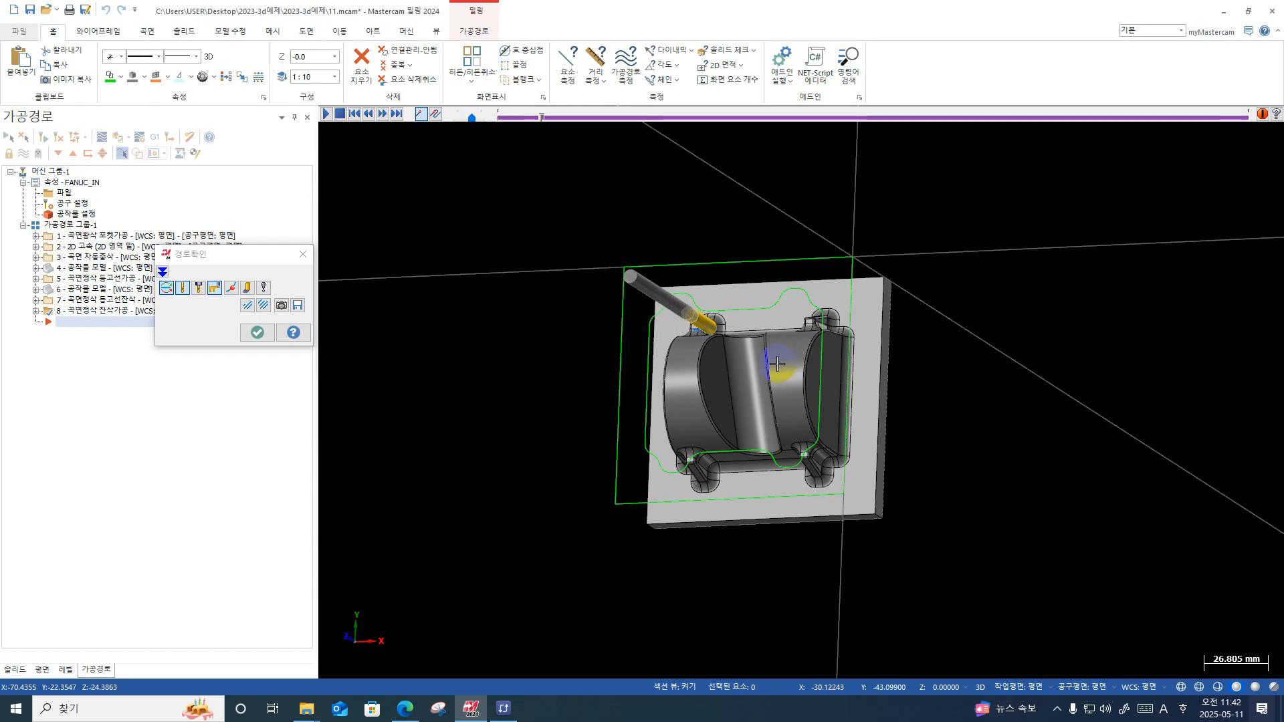
{"action": "middle_click_drag", "start_coordinate": [777, 364], "coordinate": [856, 376]}
{"action": "scroll", "coordinate": [739, 322], "scroll_direction": "up", "scroll_amount": 5}
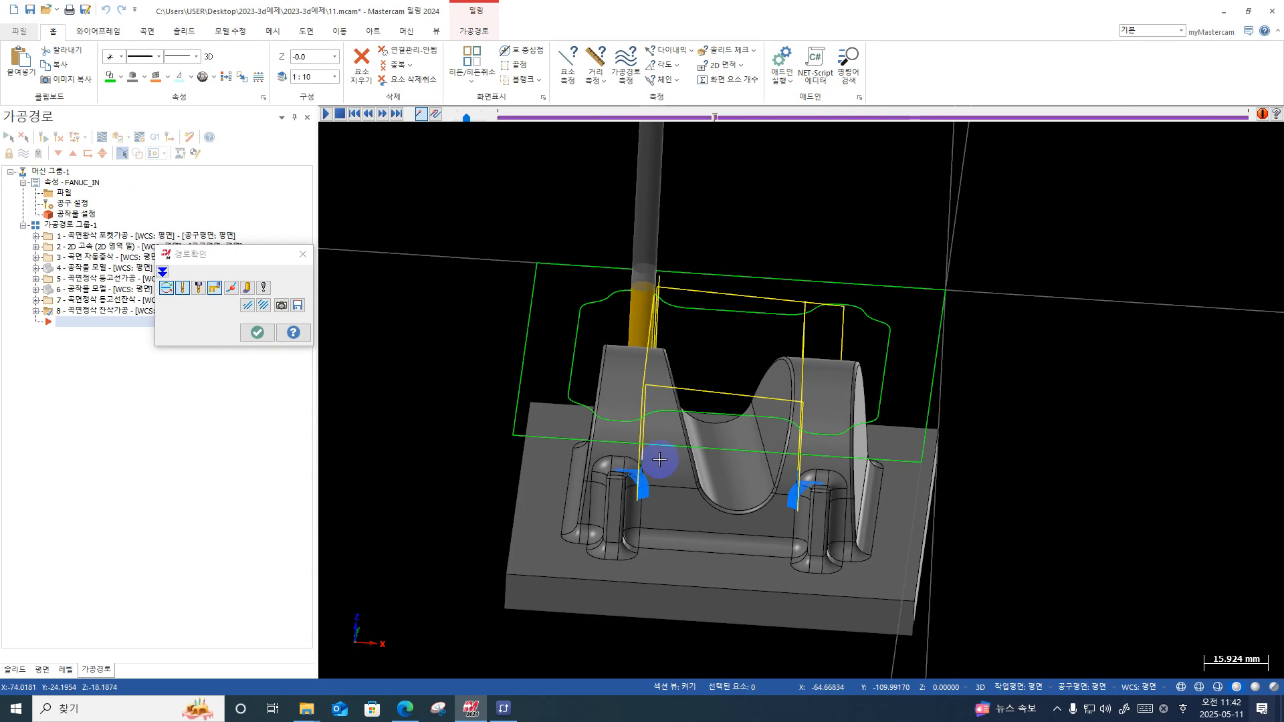
{"action": "middle_click_drag", "start_coordinate": [657, 458], "coordinate": [763, 521]}
{"action": "middle_click_drag", "start_coordinate": [631, 386], "coordinate": [472, 255]}
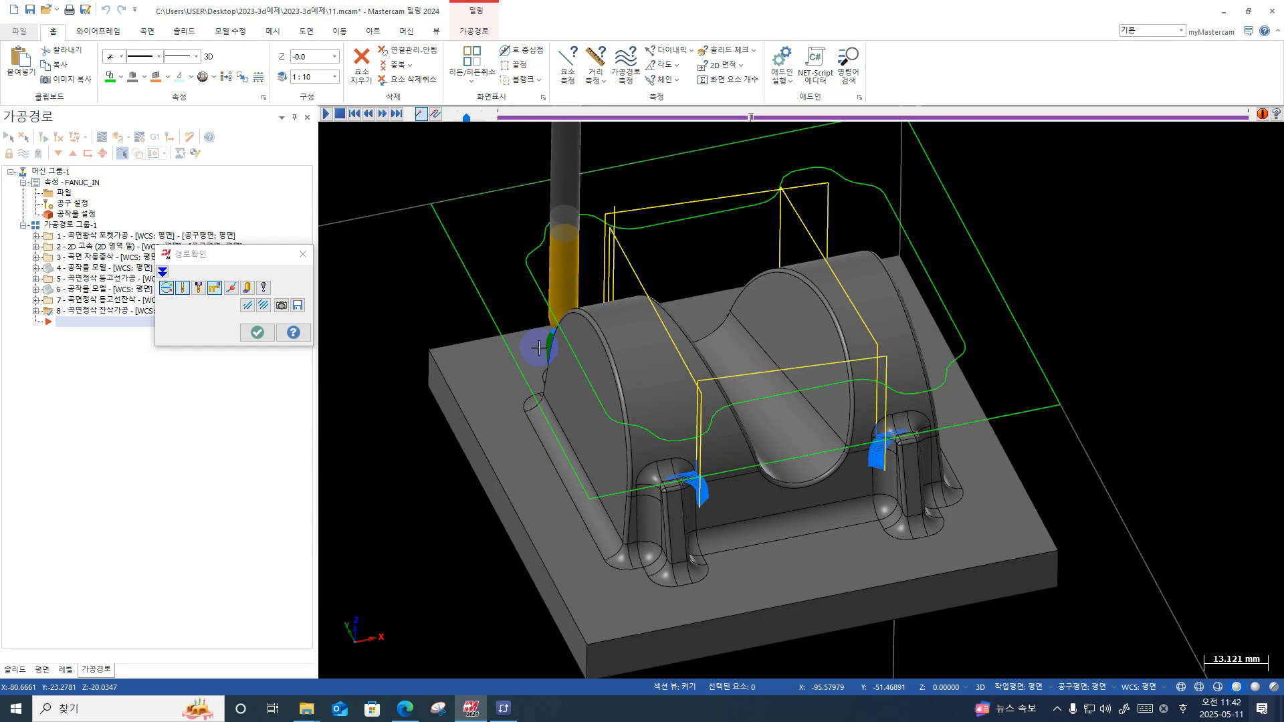
{"action": "middle_click_drag", "start_coordinate": [539, 347], "coordinate": [314, 257]}
{"action": "left_click", "coordinate": [257, 332]}
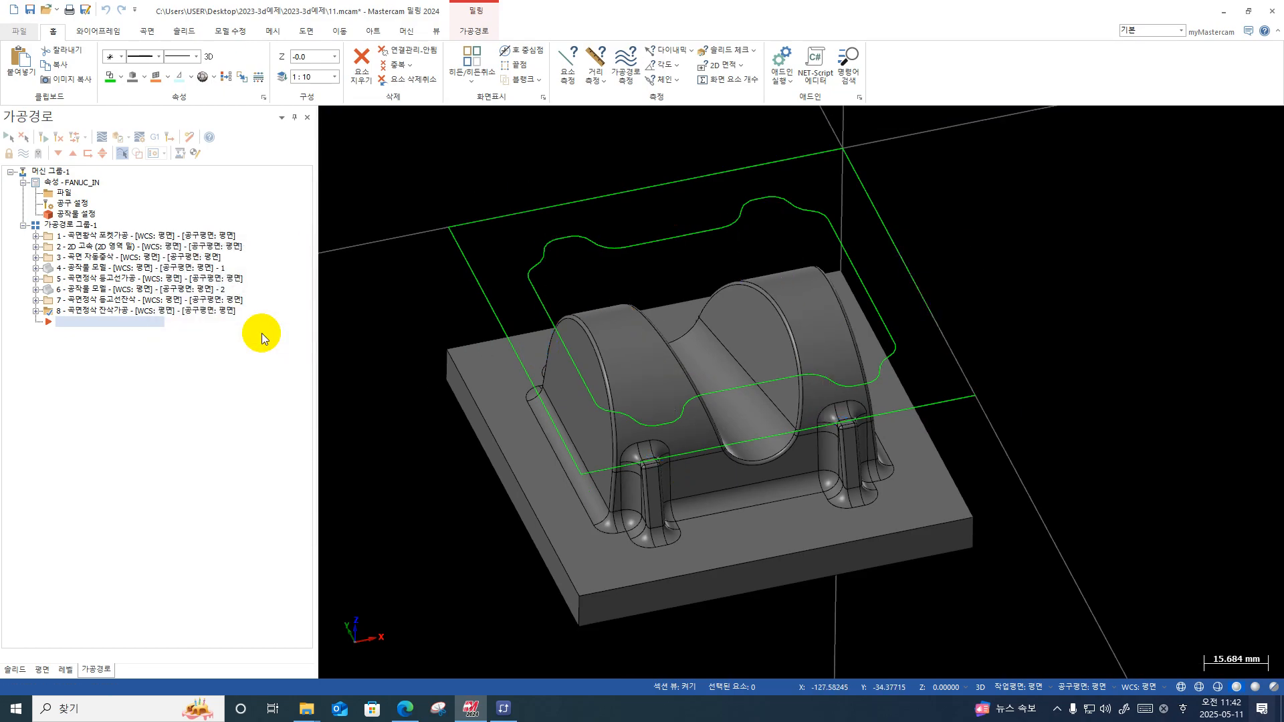